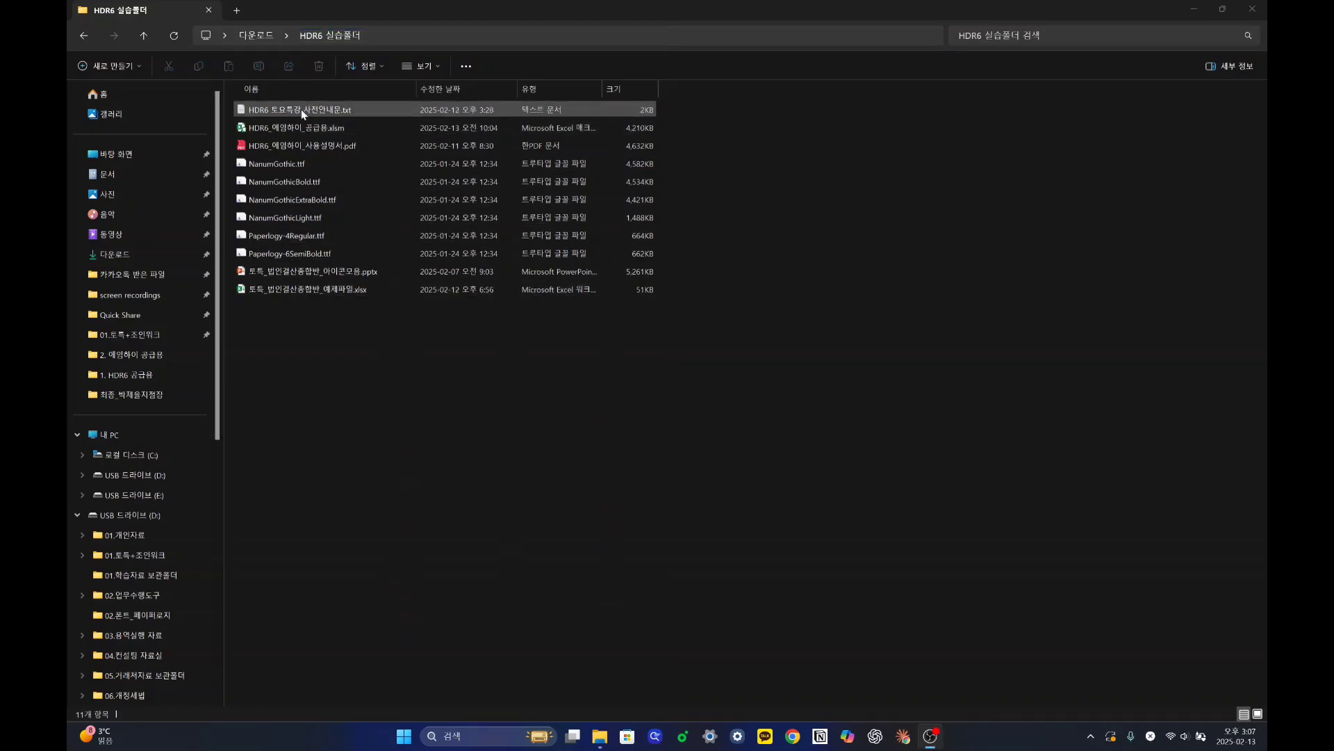
left_click(297, 166)
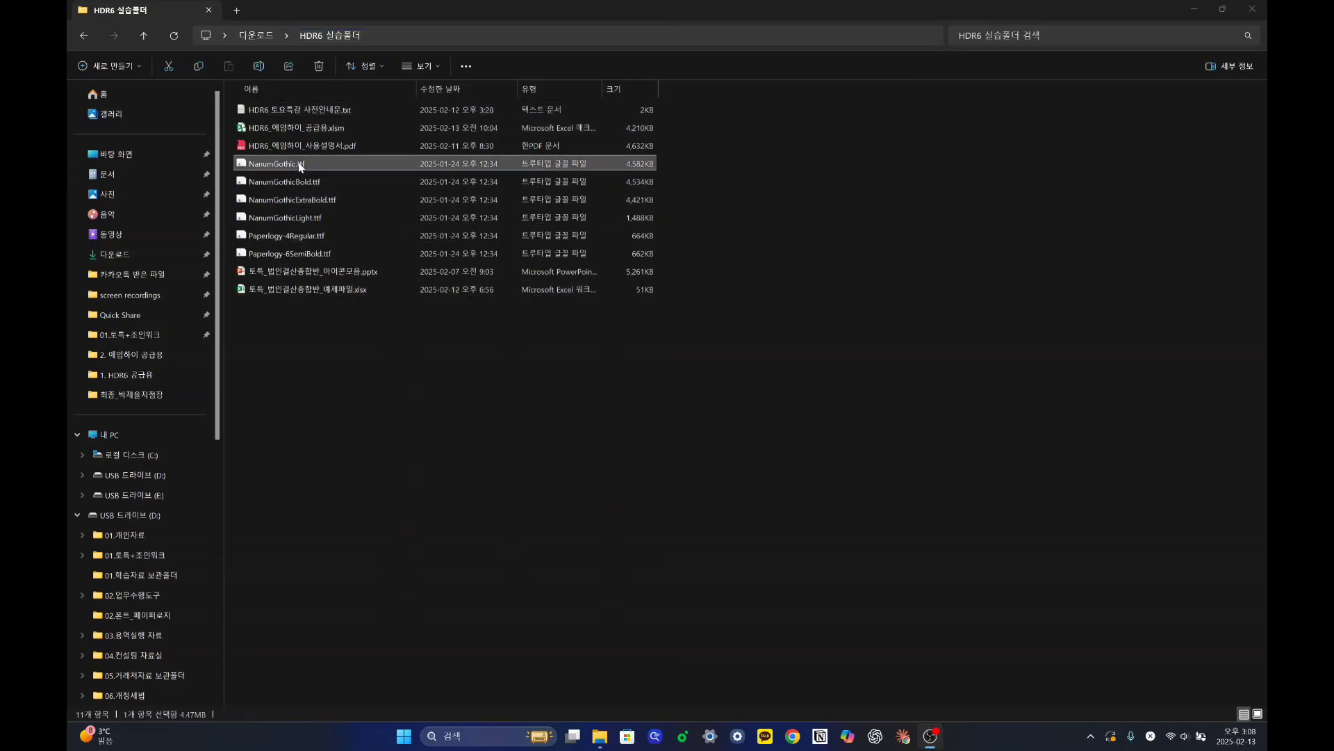
left_click(303, 253, "ctrl")
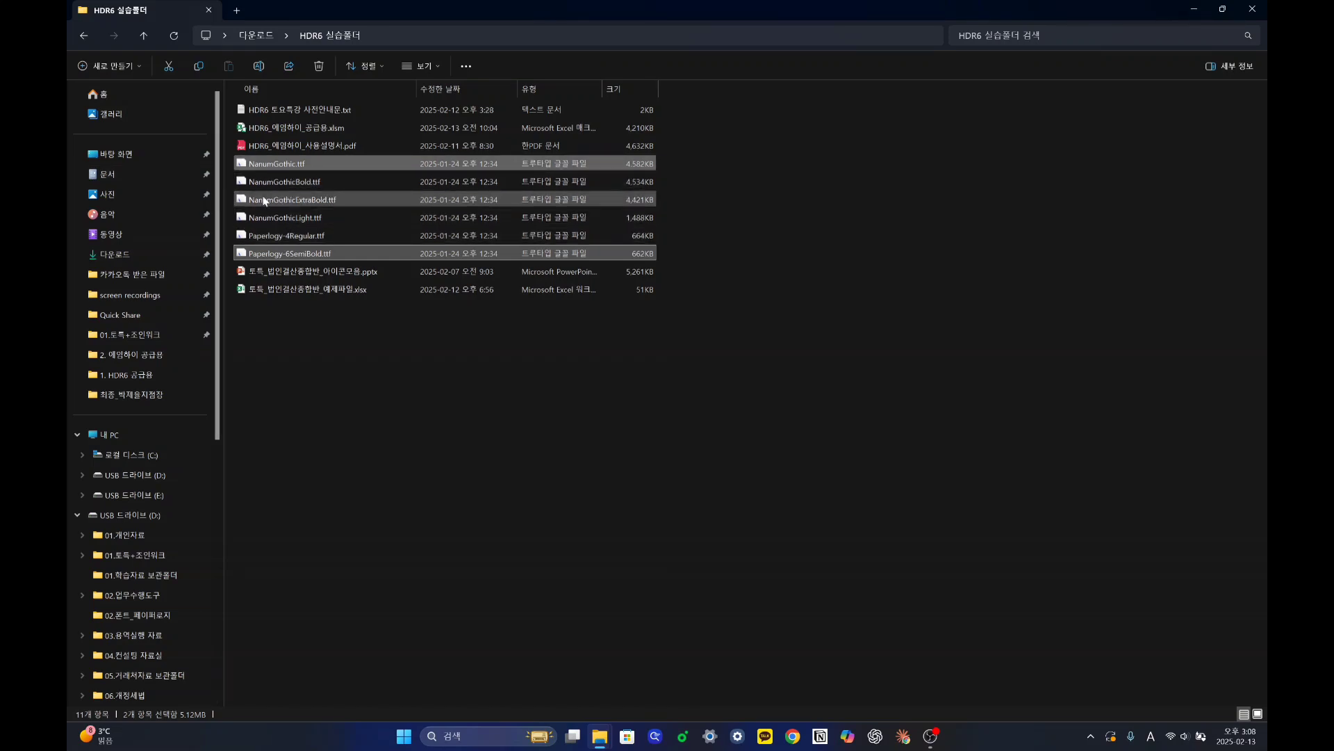
left_click(325, 321)
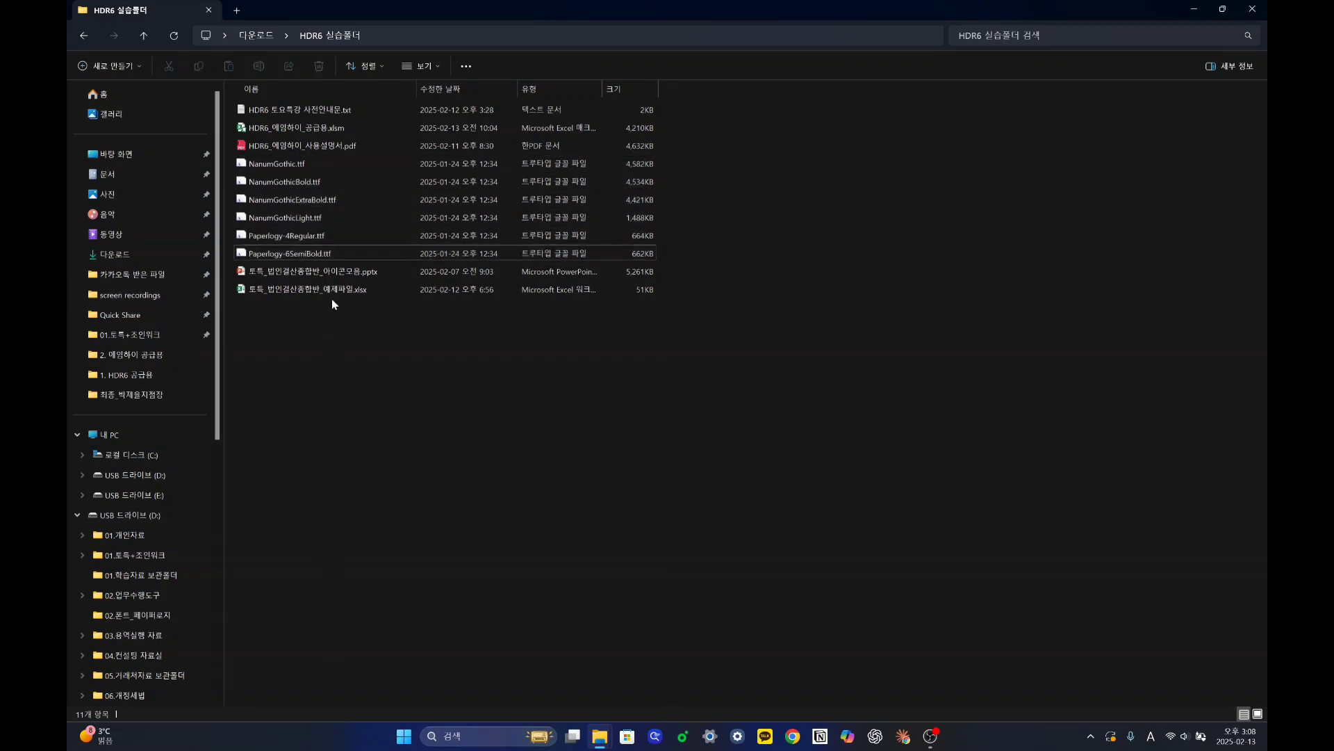
left_click(289, 277)
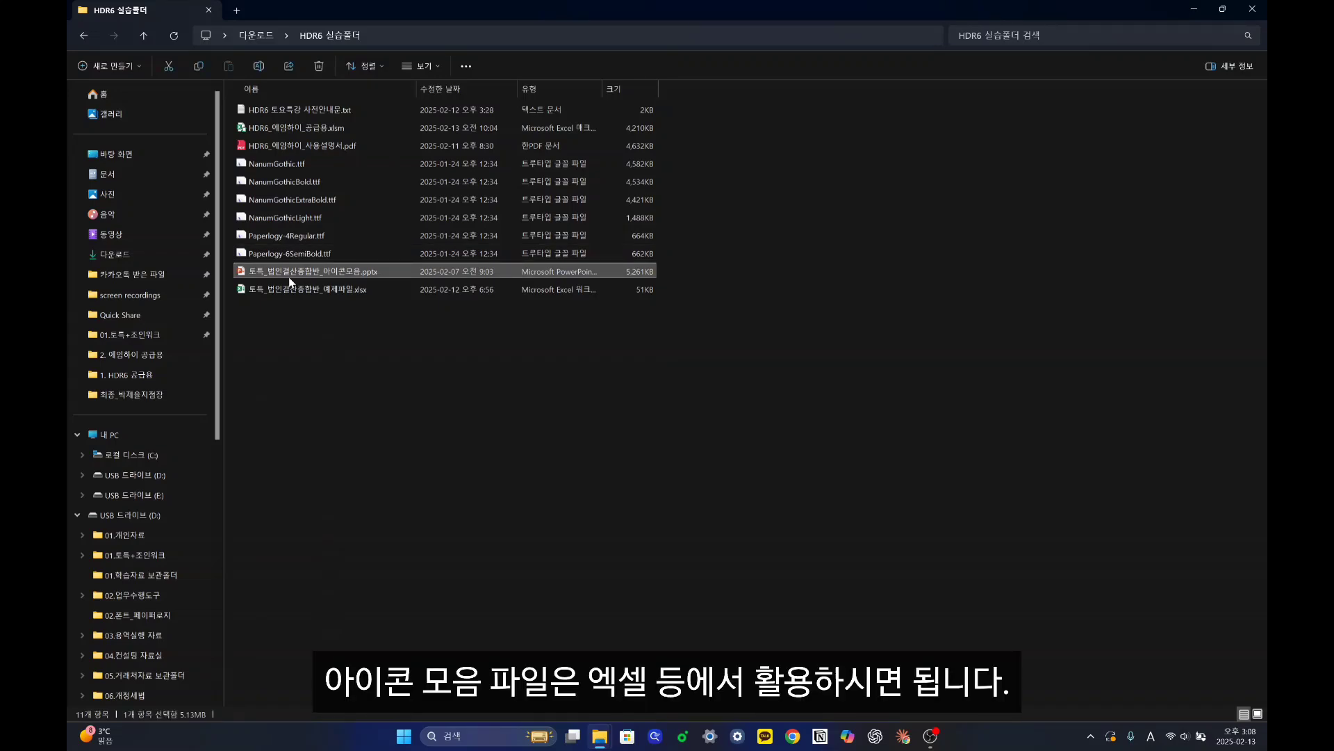
double_click(289, 277)
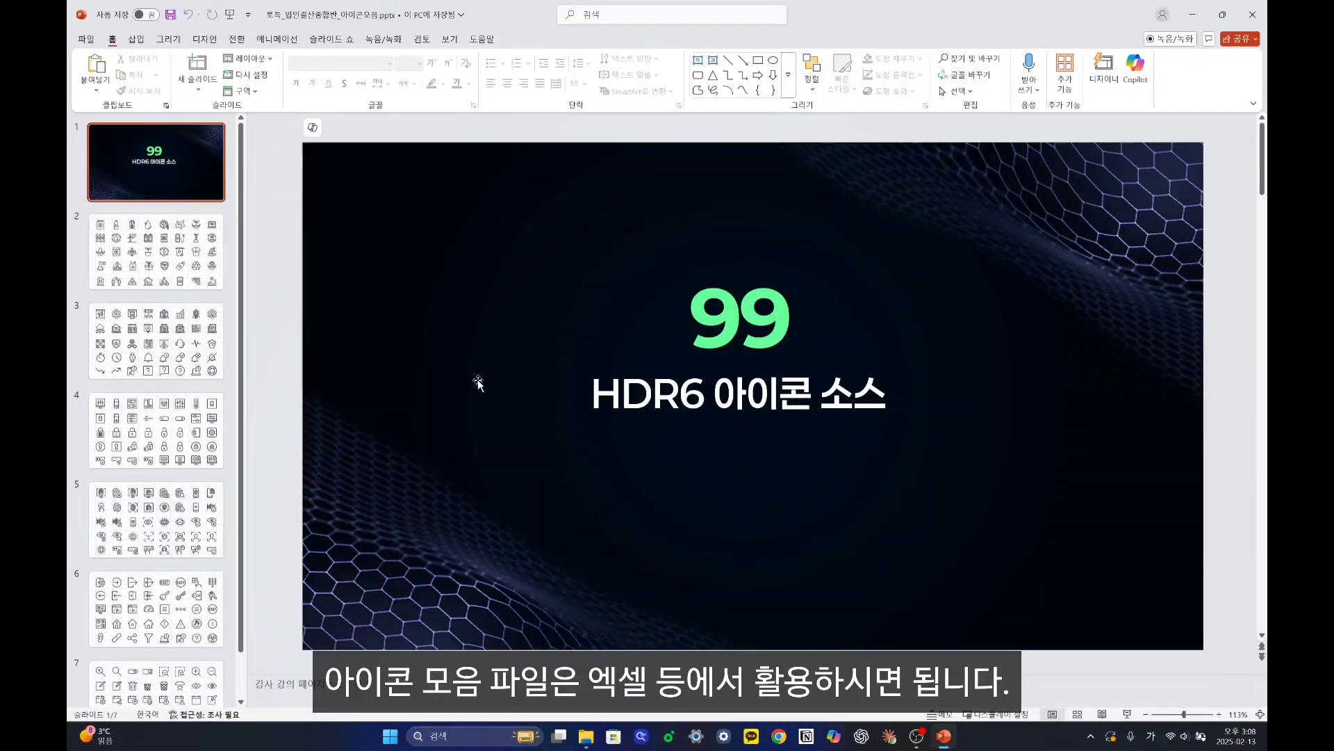
left_click(184, 275)
key("Down")
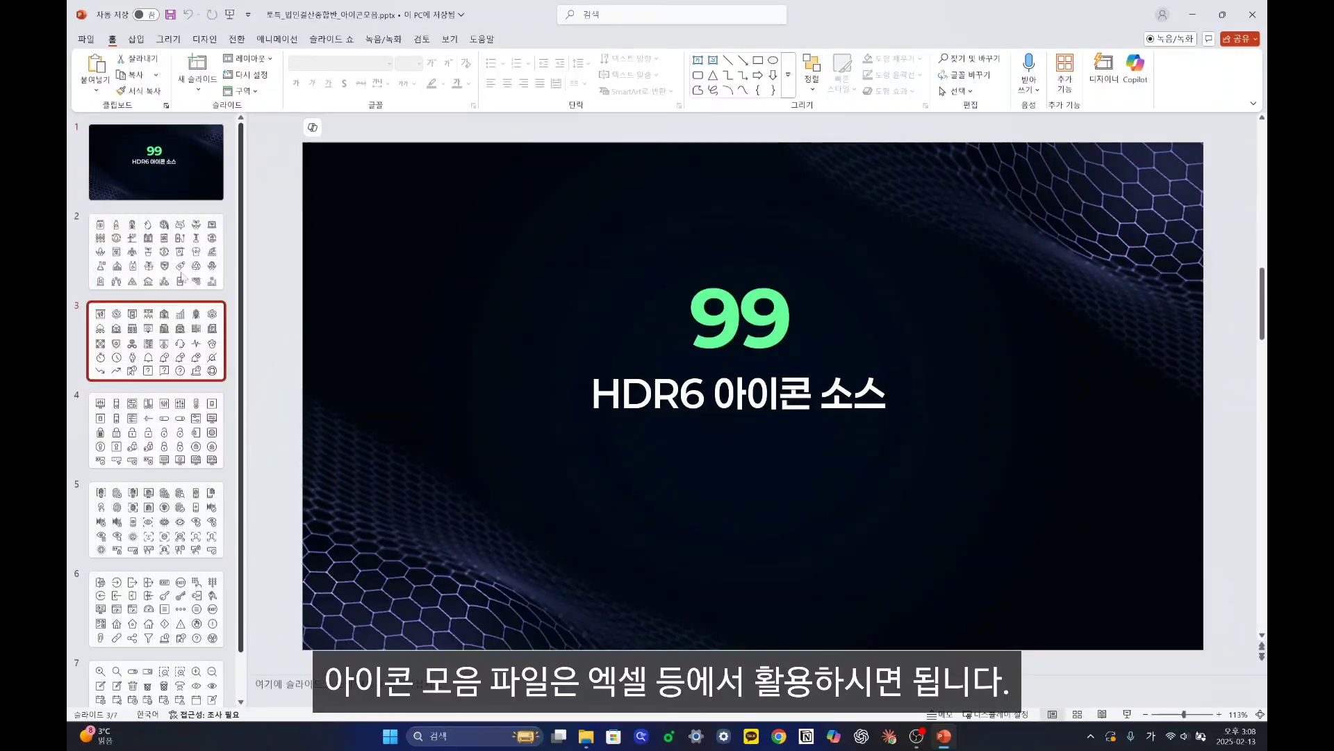
key("Up")
key("Down")
key("Down")
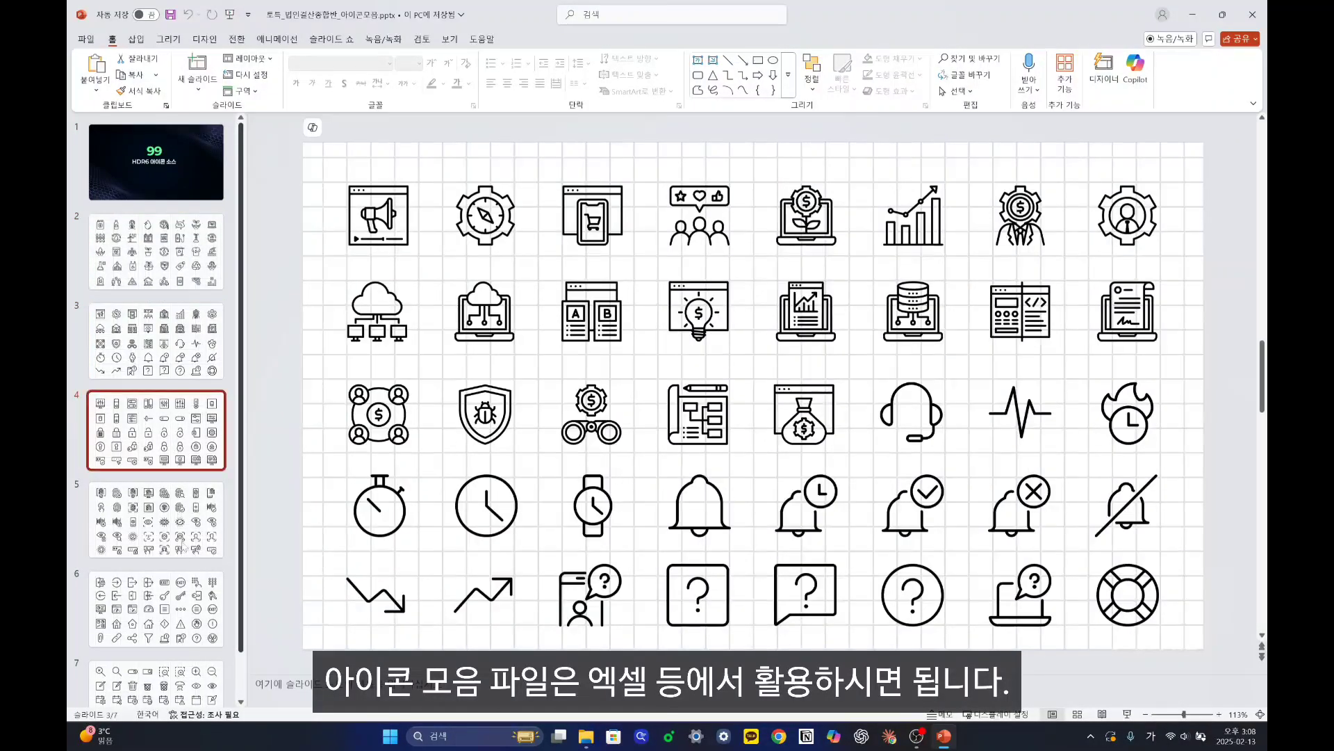
key("Down")
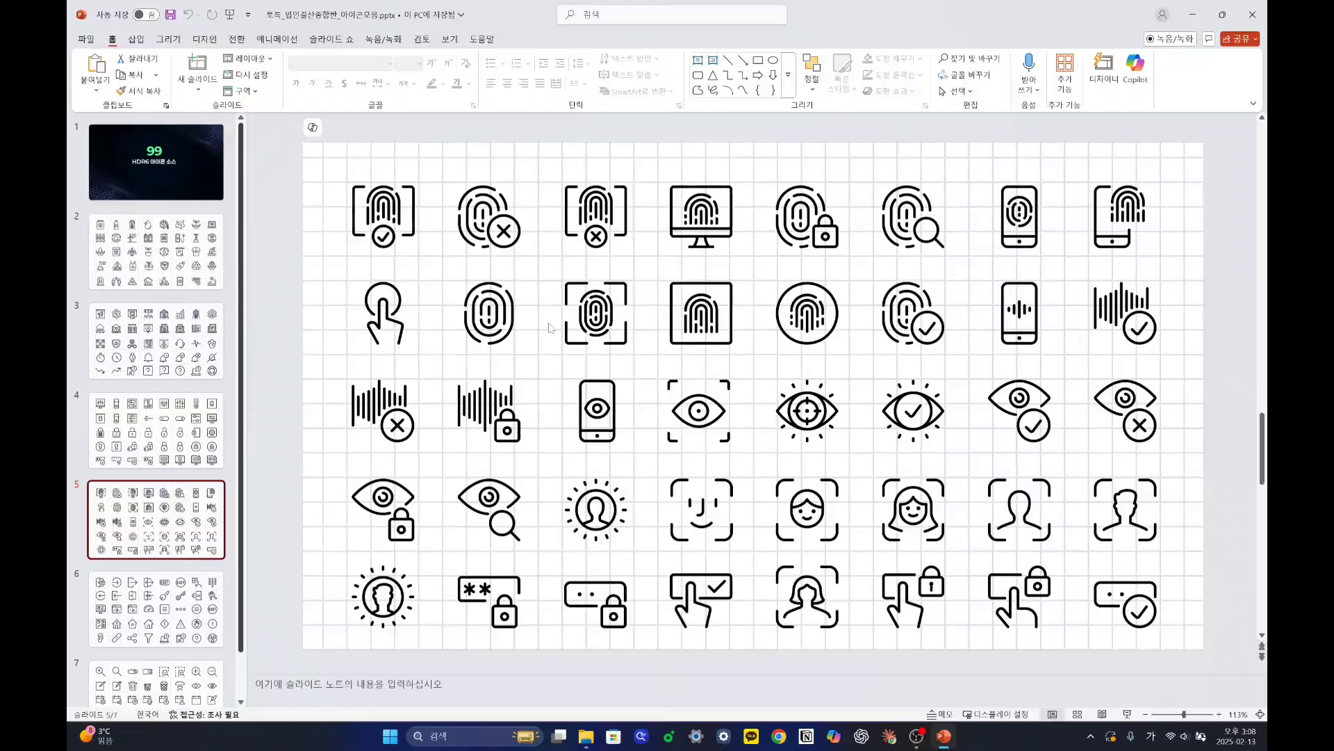
left_click(706, 327)
mouse_move(706, 327)
left_mouse_down()
mouse_move(505, 267)
mouse_move(268, 321)
mouse_move(710, 320)
left_mouse_up()
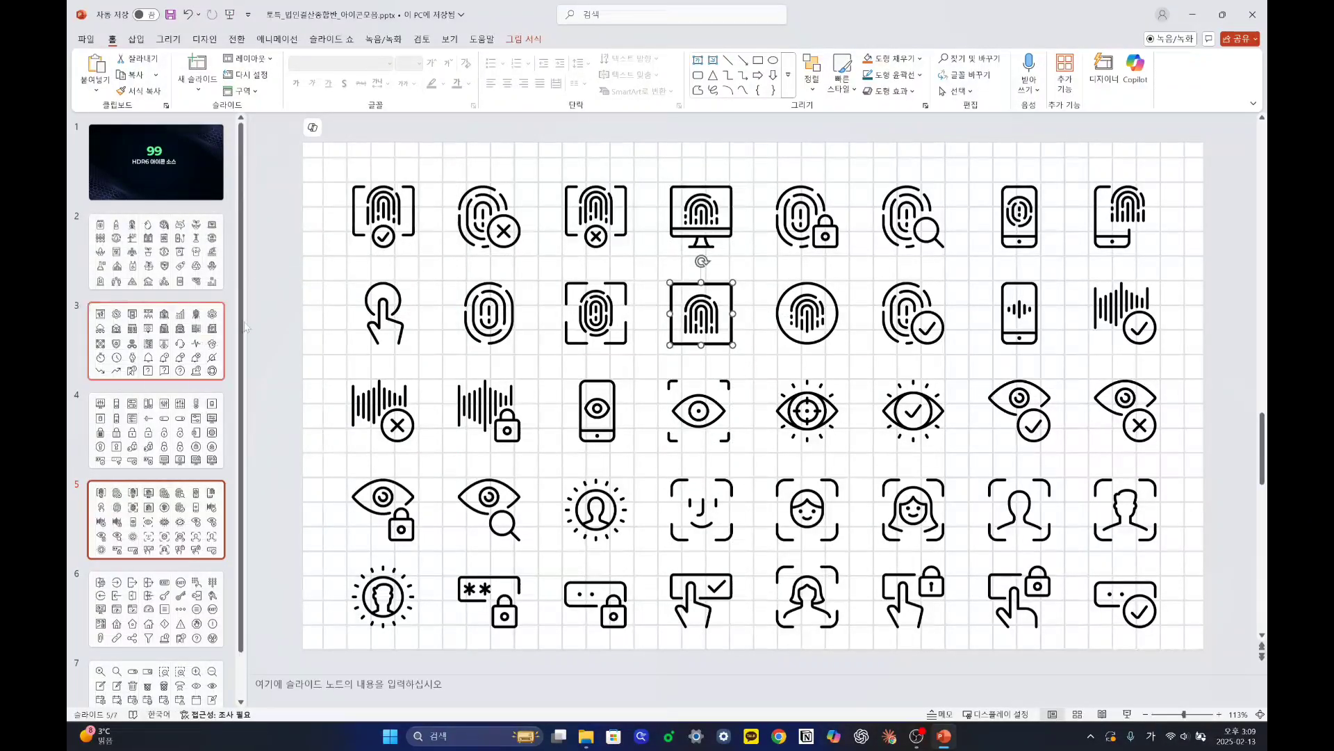
left_click(1252, 14)
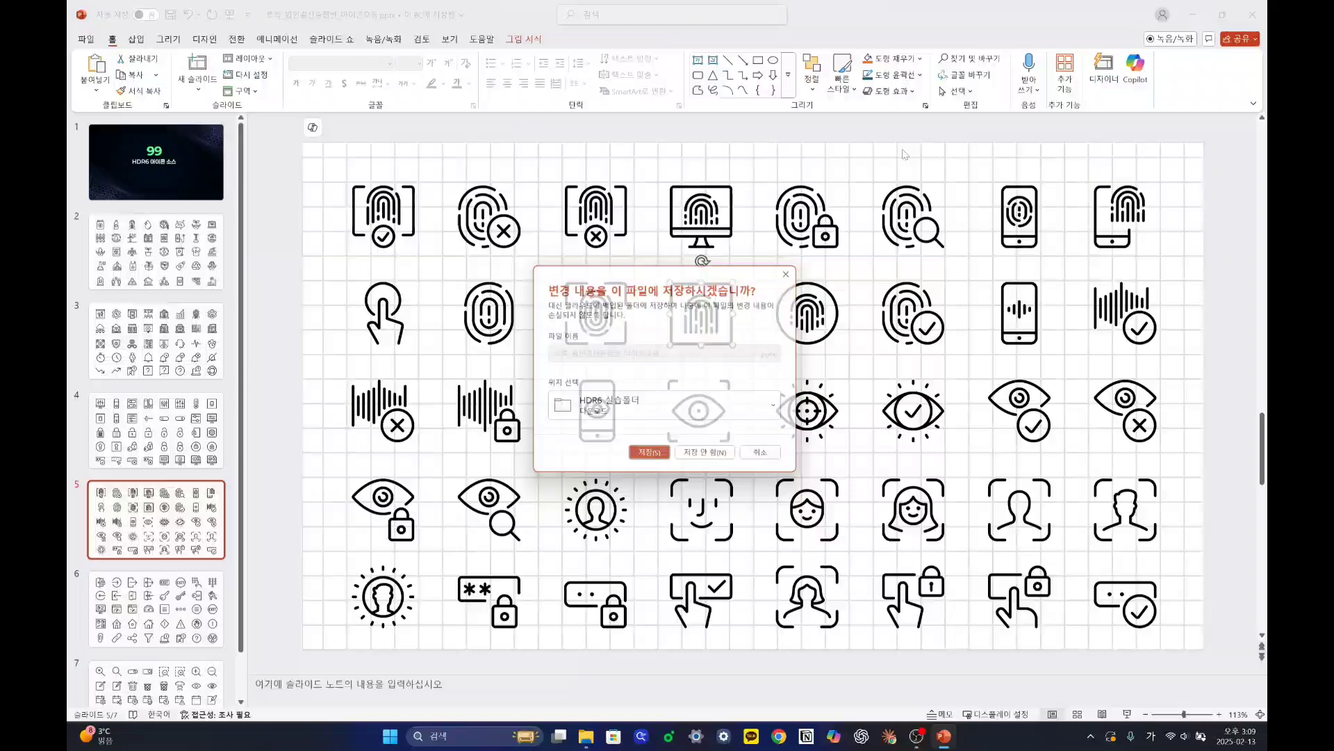
left_click(703, 458)
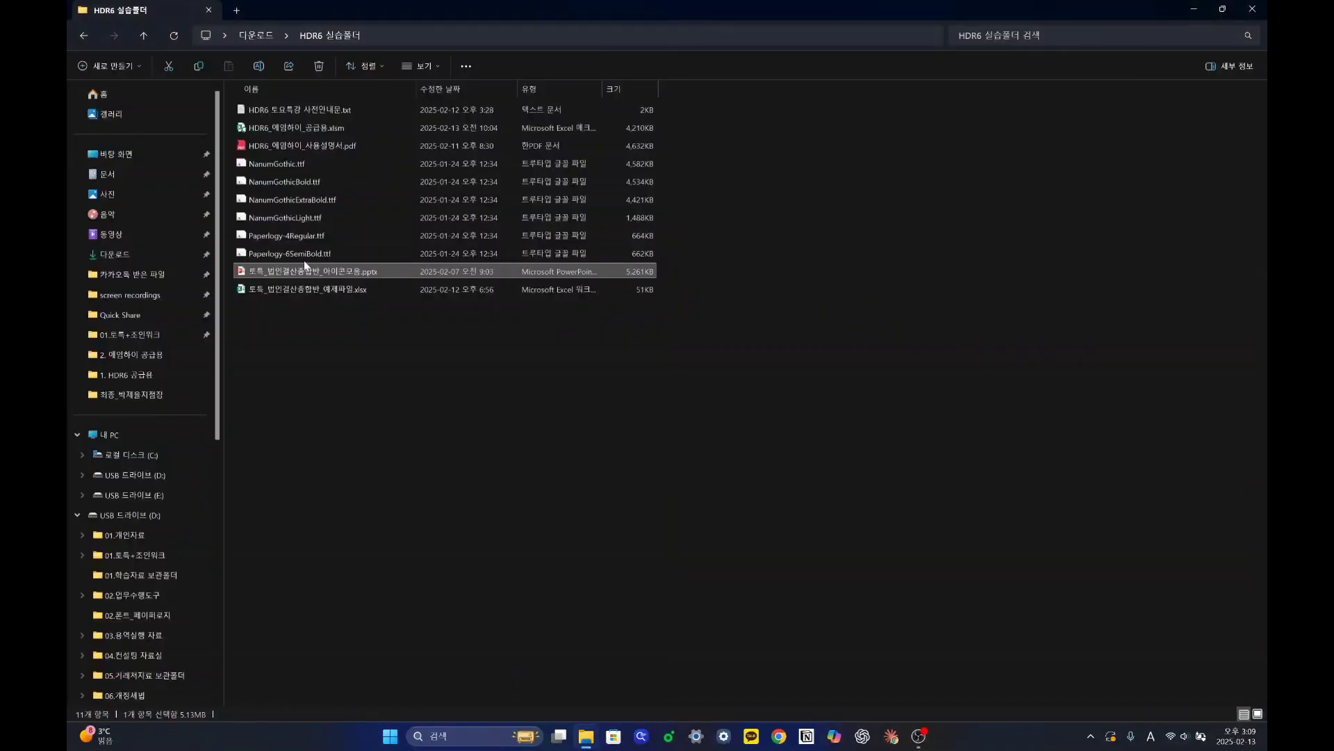
left_click(315, 293)
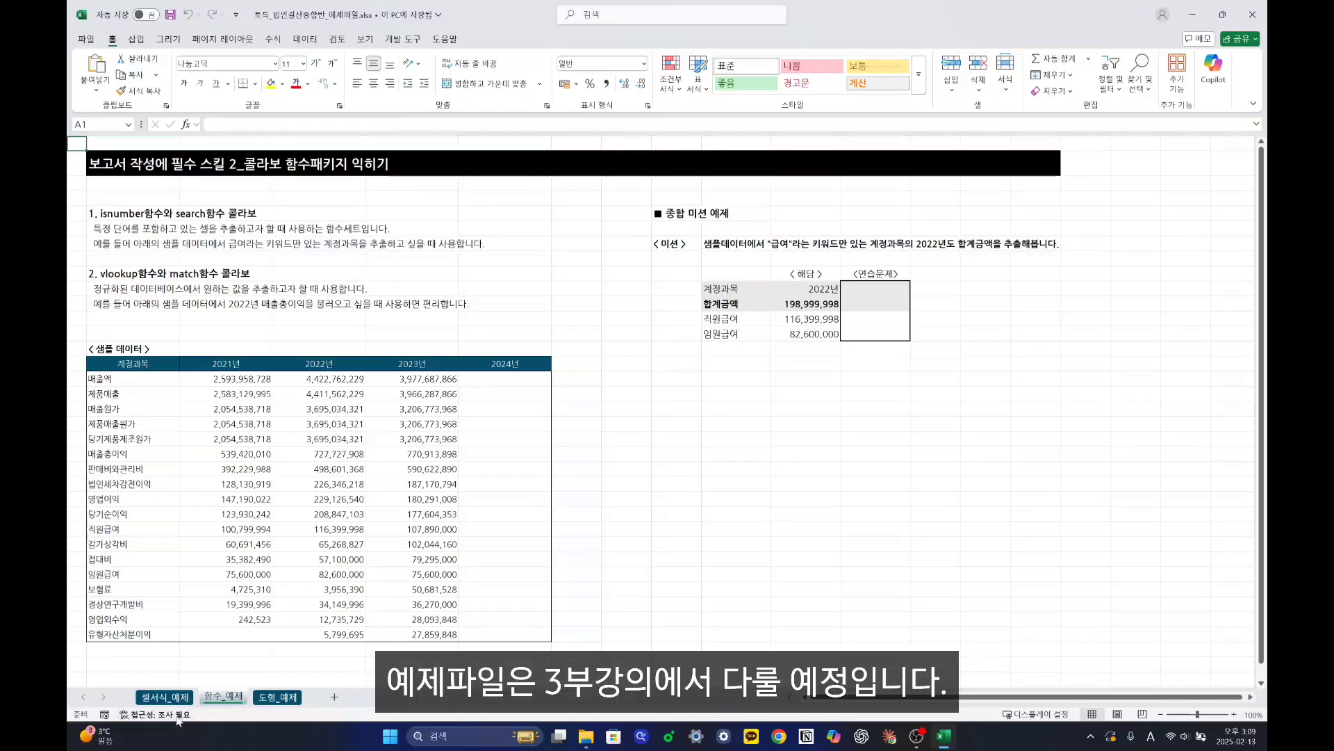
left_click(165, 696)
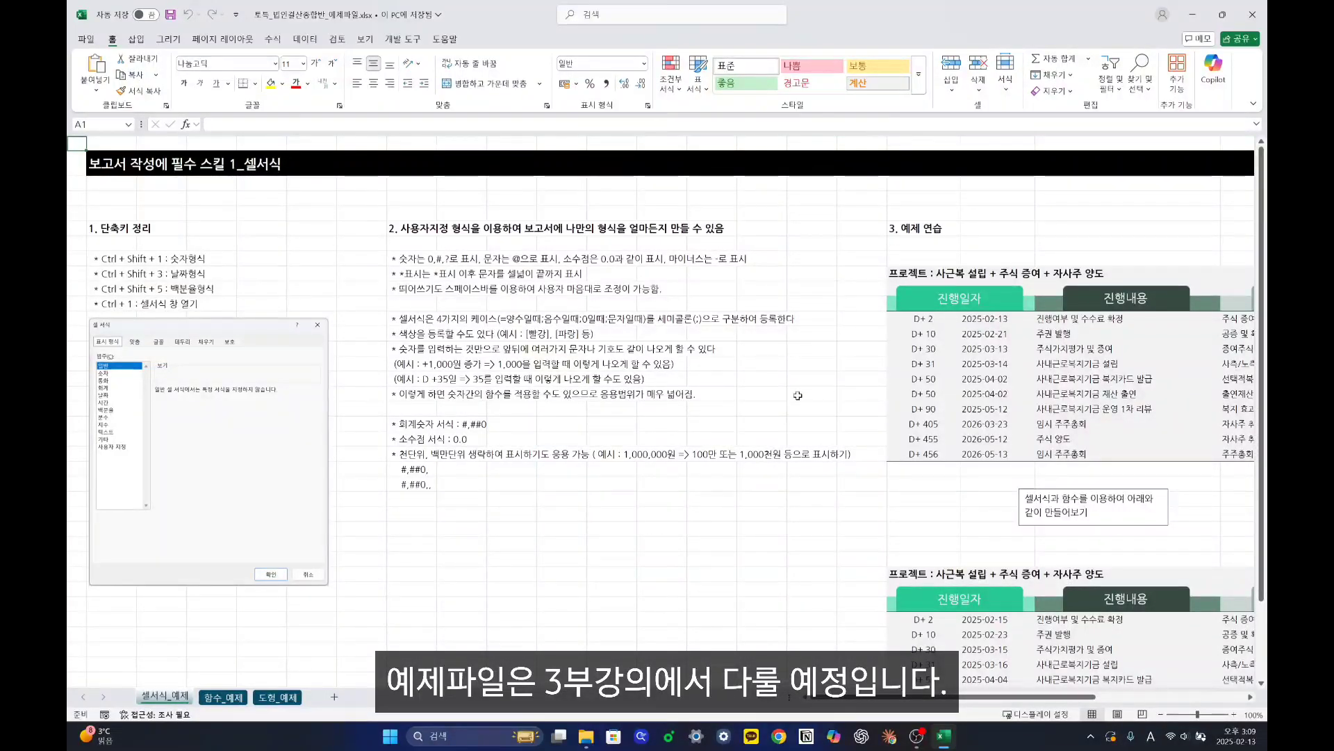
left_click(232, 697)
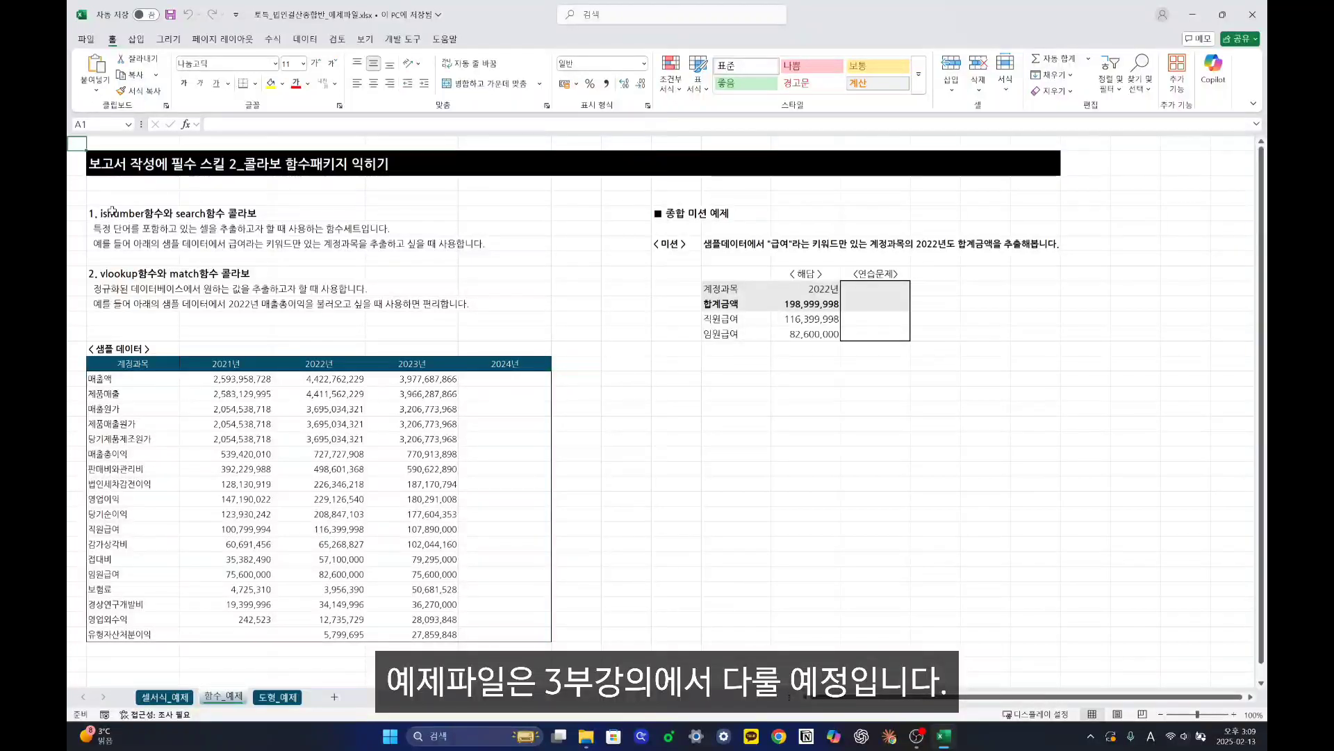
left_click_drag(112, 211, 497, 302)
left_click_drag(131, 211, 542, 315)
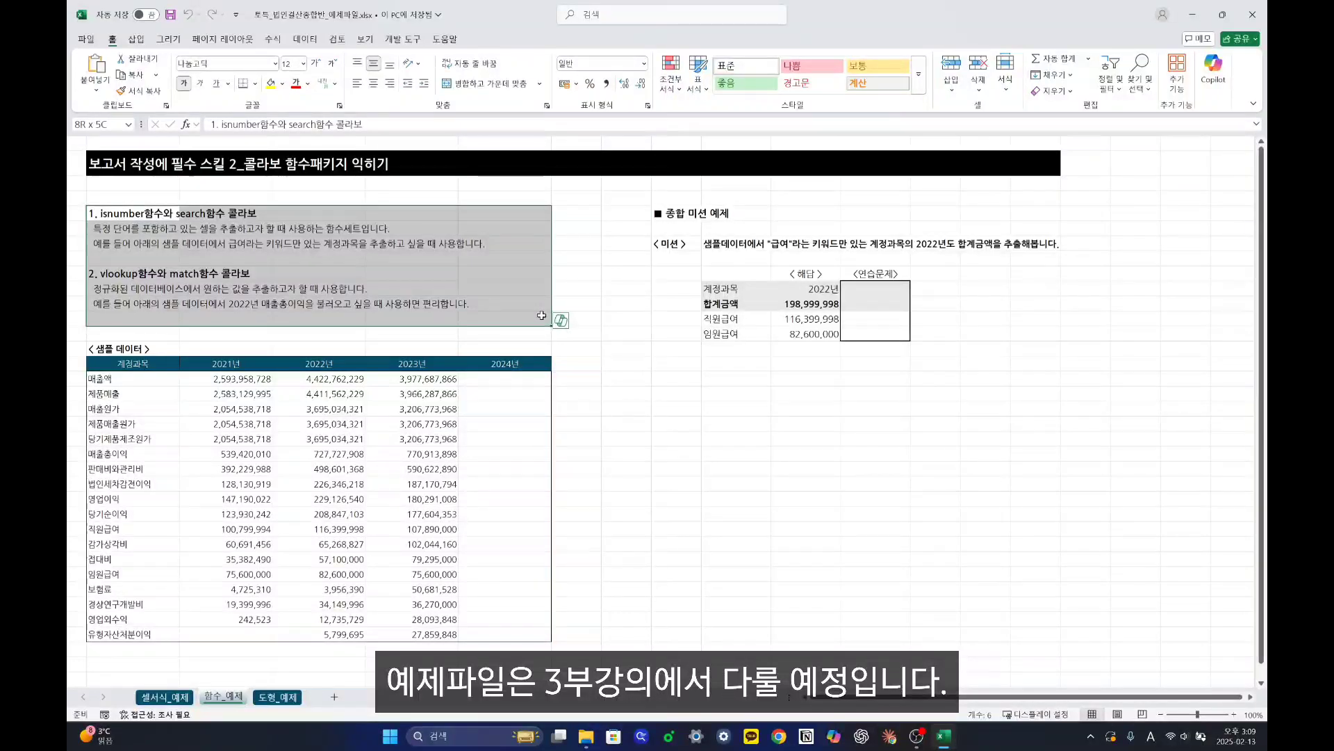
left_click(774, 424)
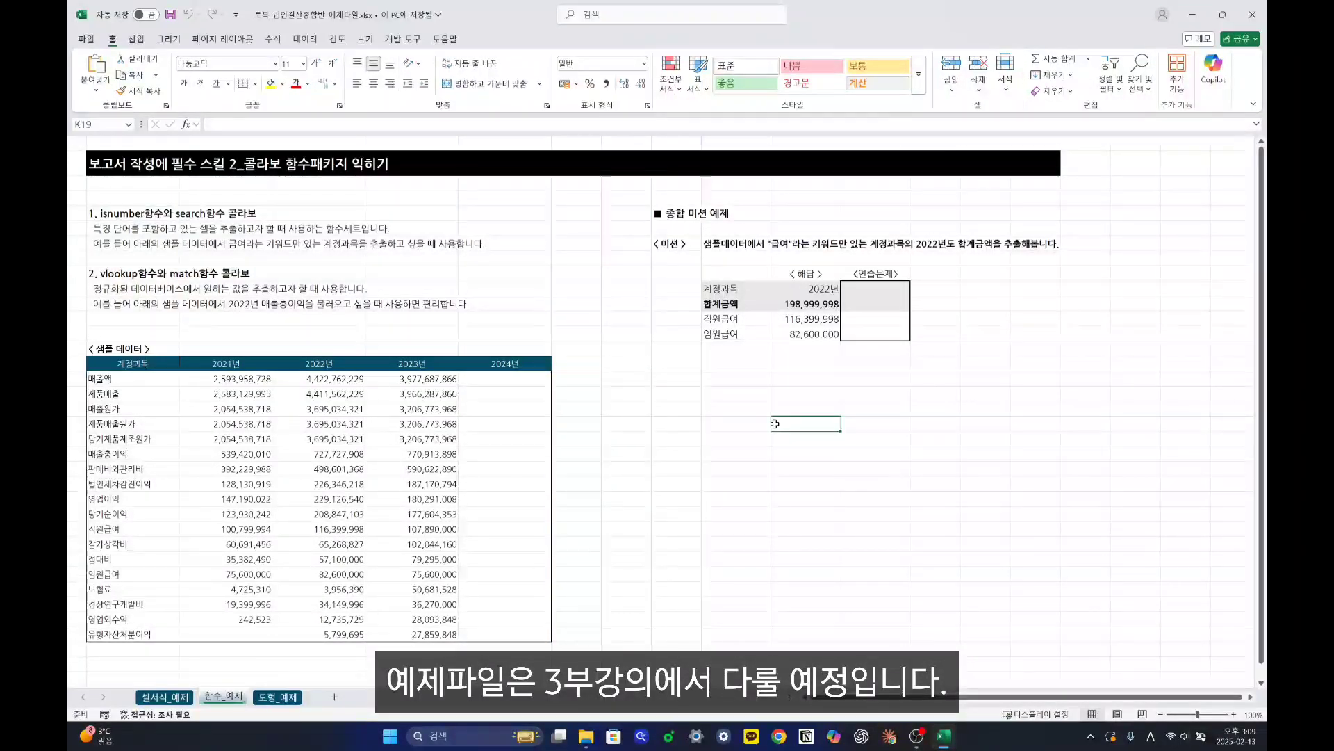
left_click(292, 697)
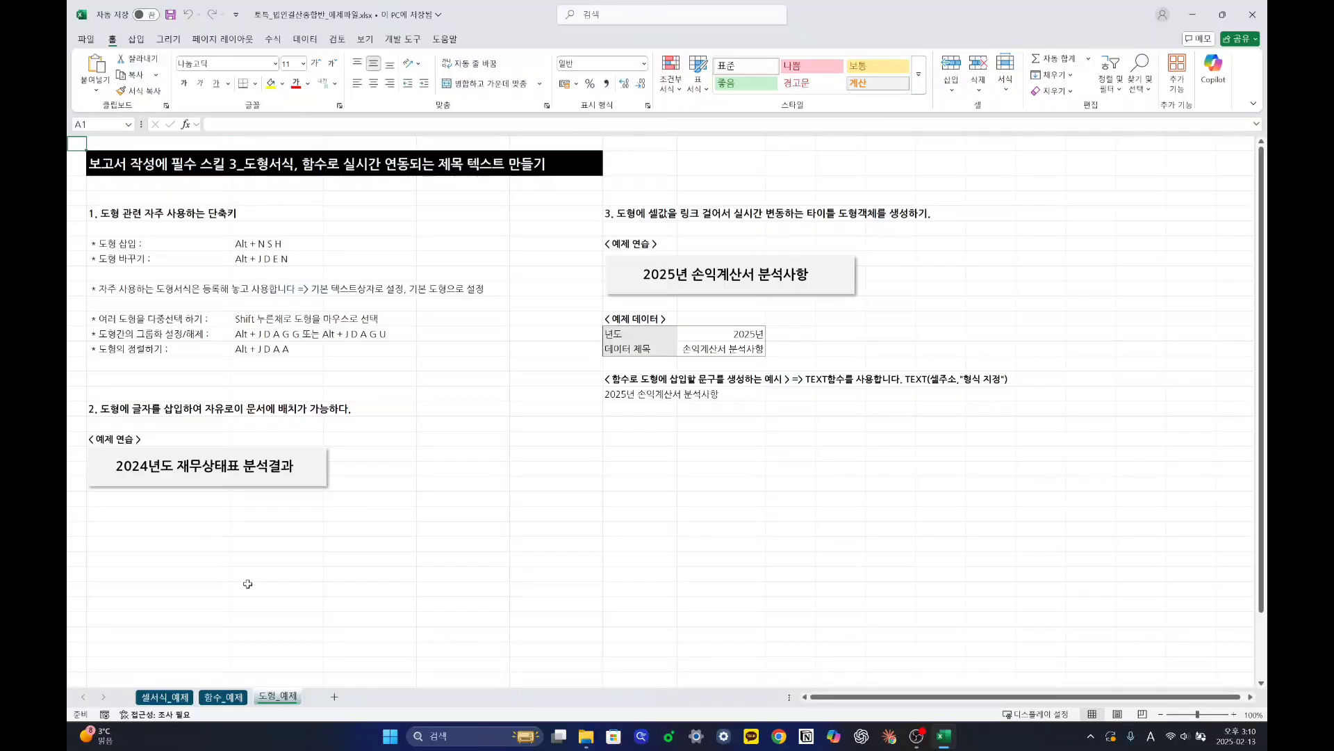
left_click(1253, 14)
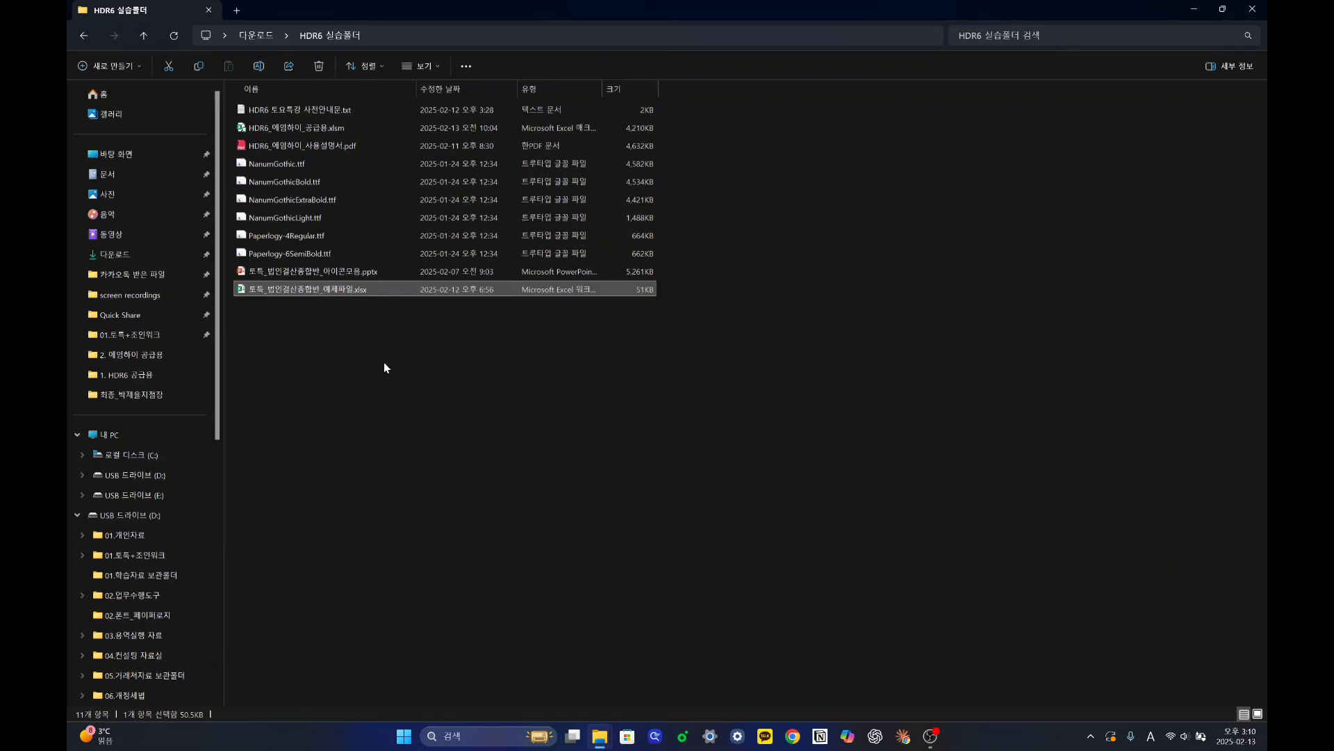
left_click(338, 150)
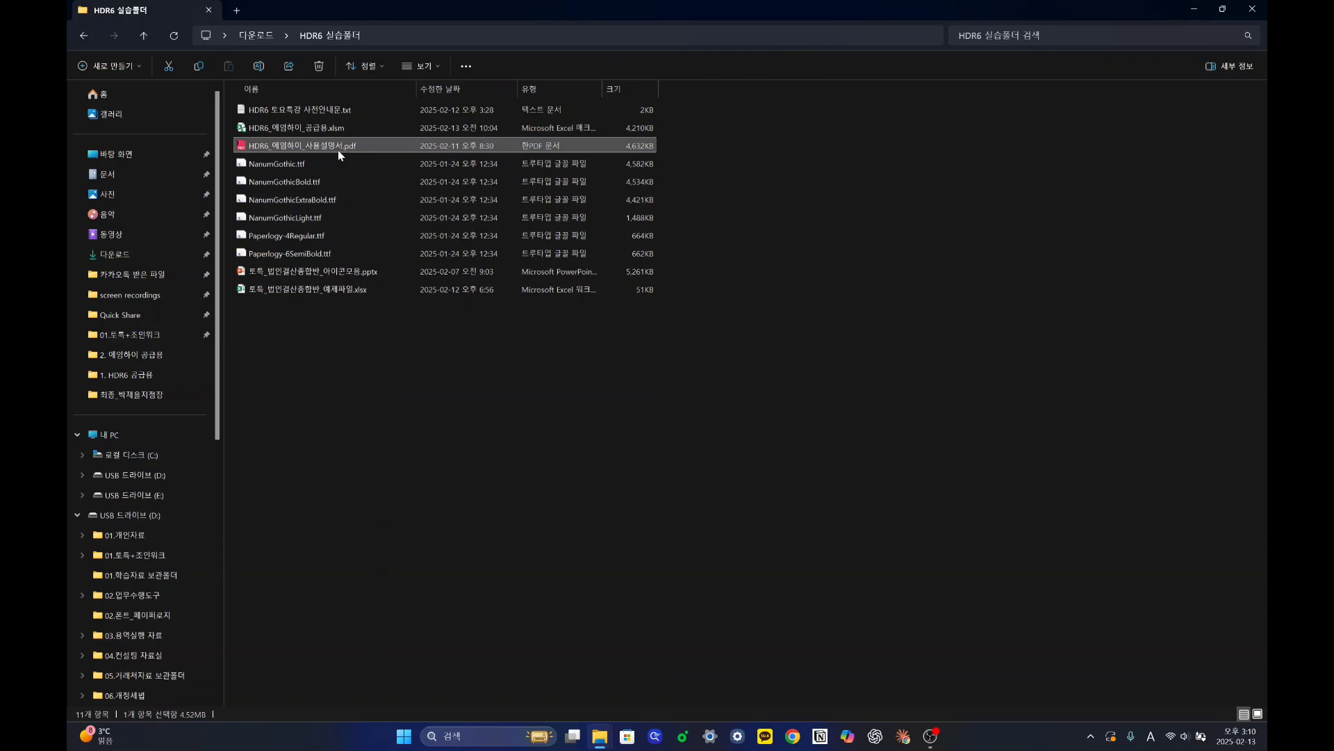
double_click(337, 150)
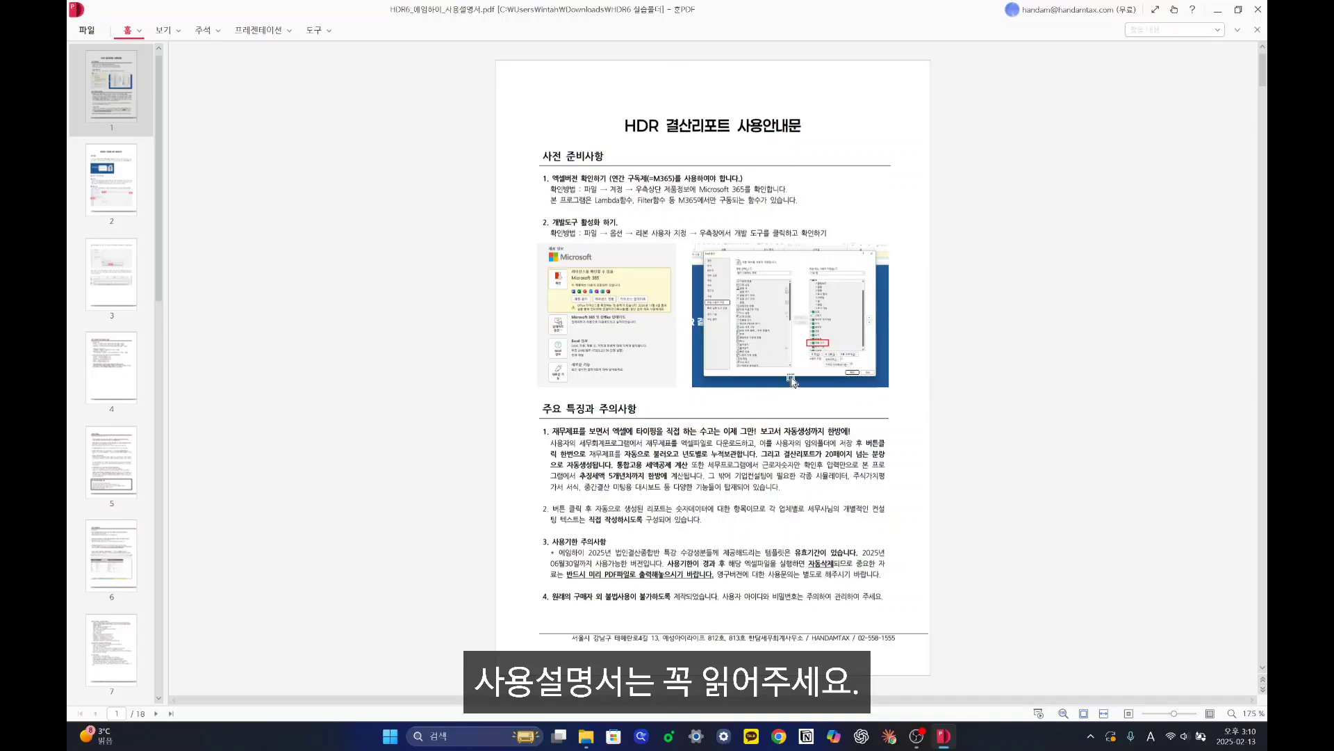
scroll(682, 387, "down", 3)
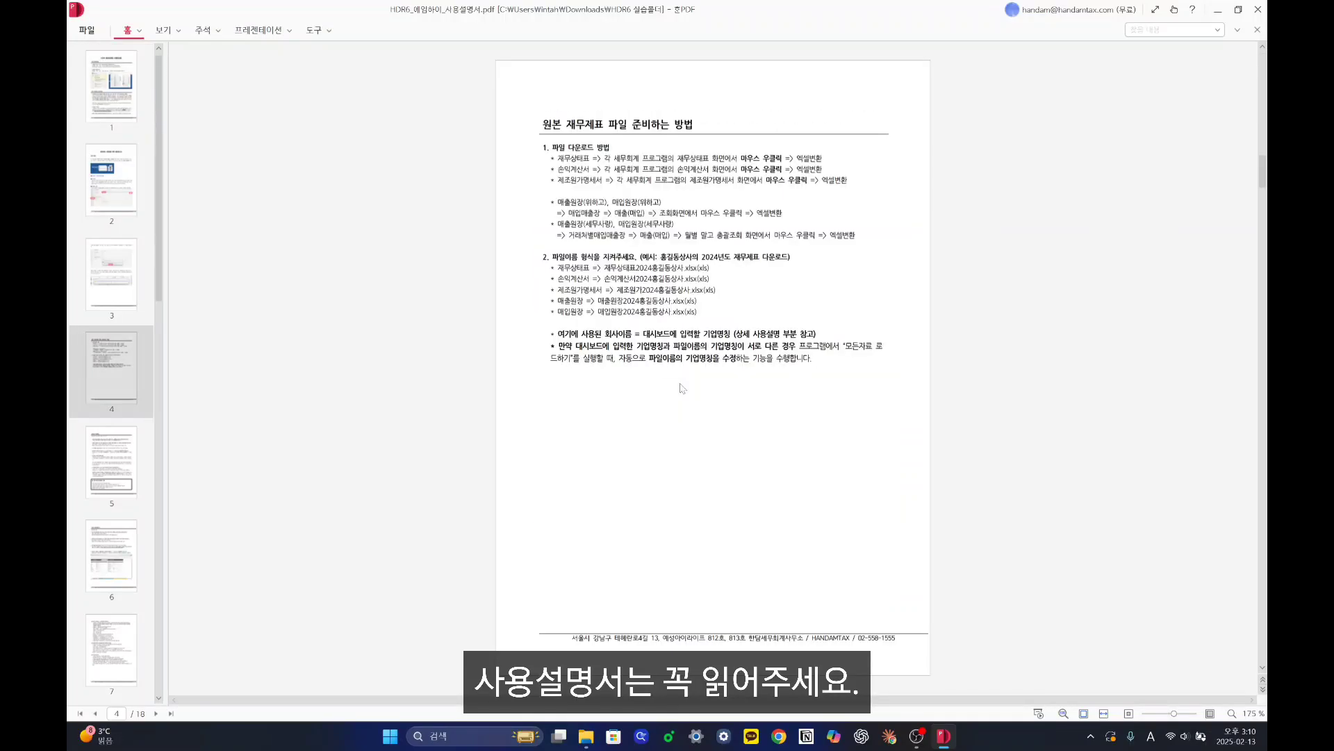
scroll(682, 388, "down", 4)
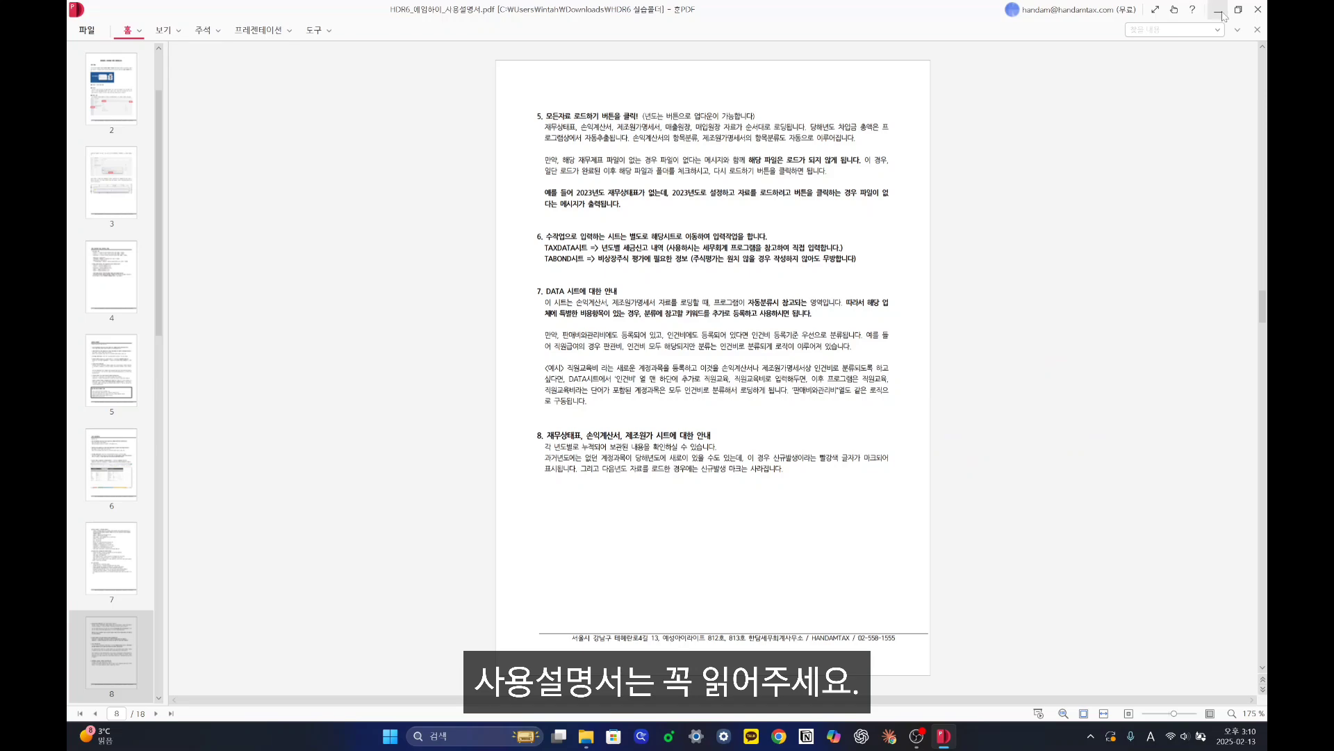
left_click(1258, 10)
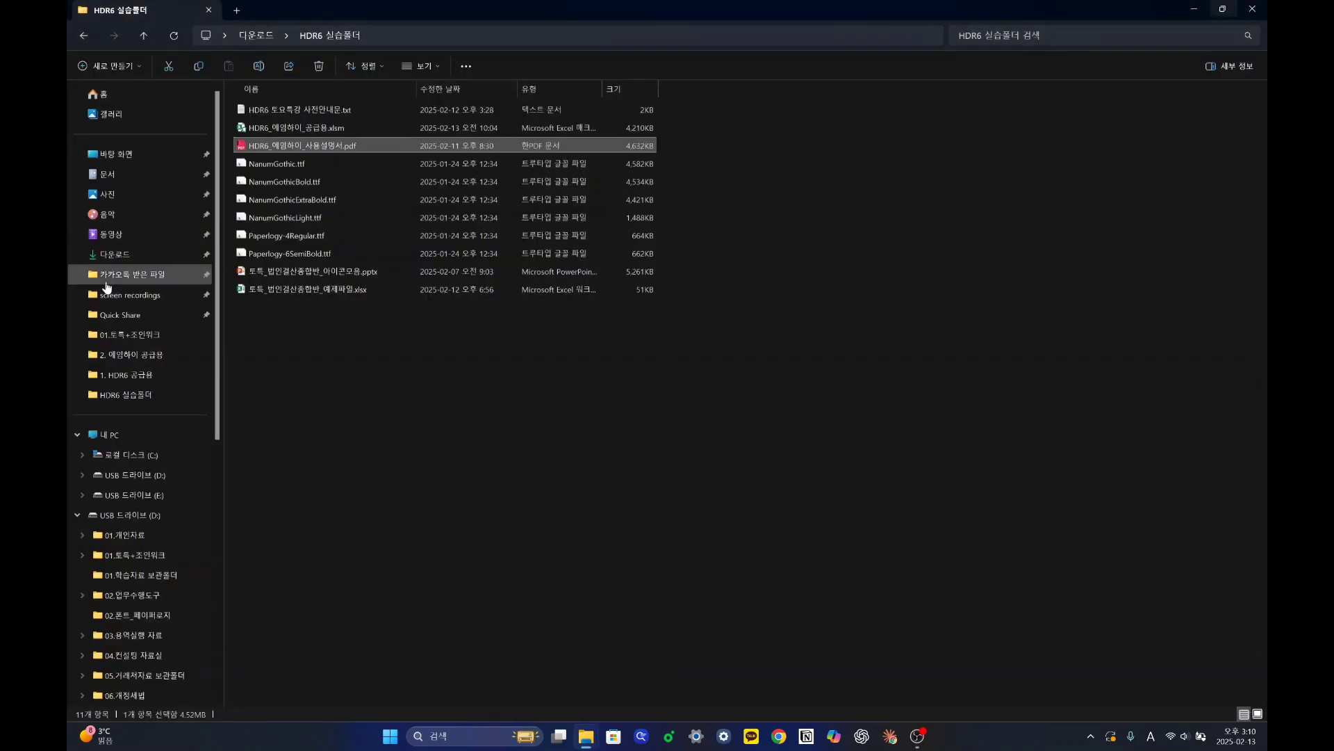
double_click(326, 110)
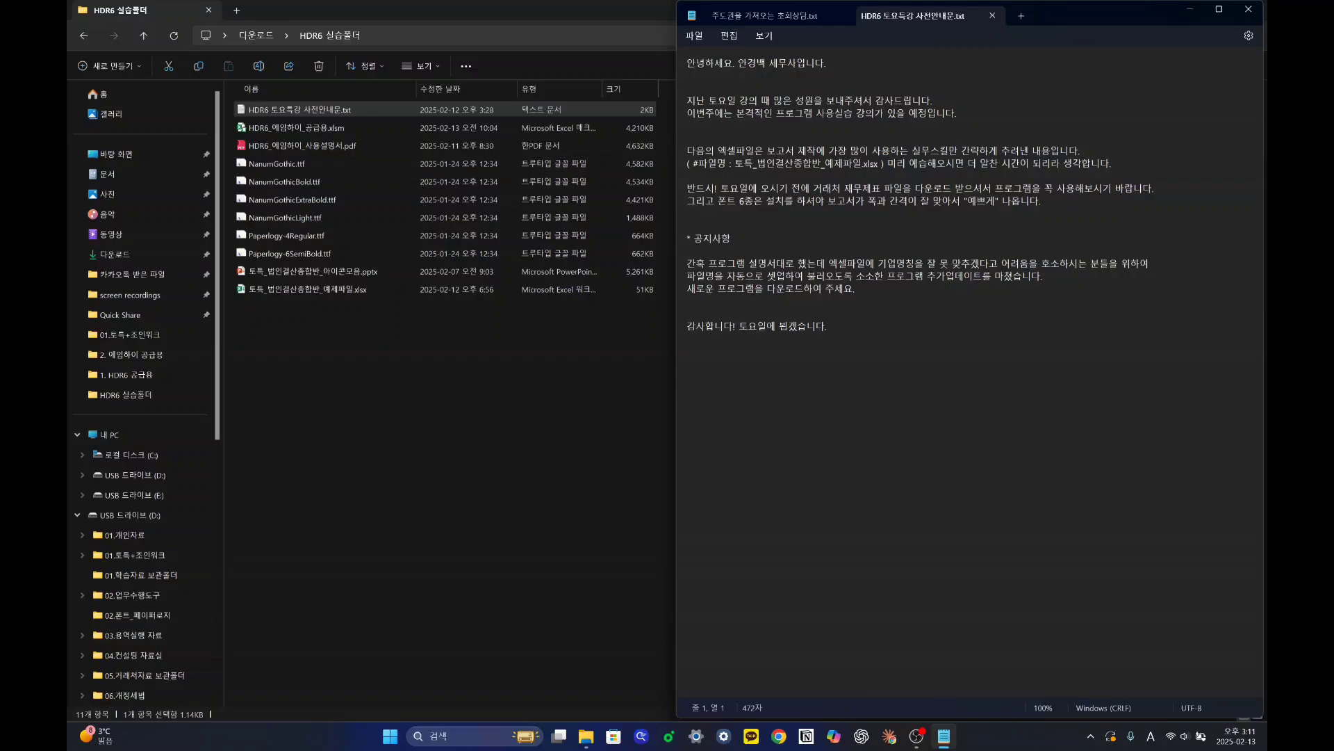
left_click(1248, 10)
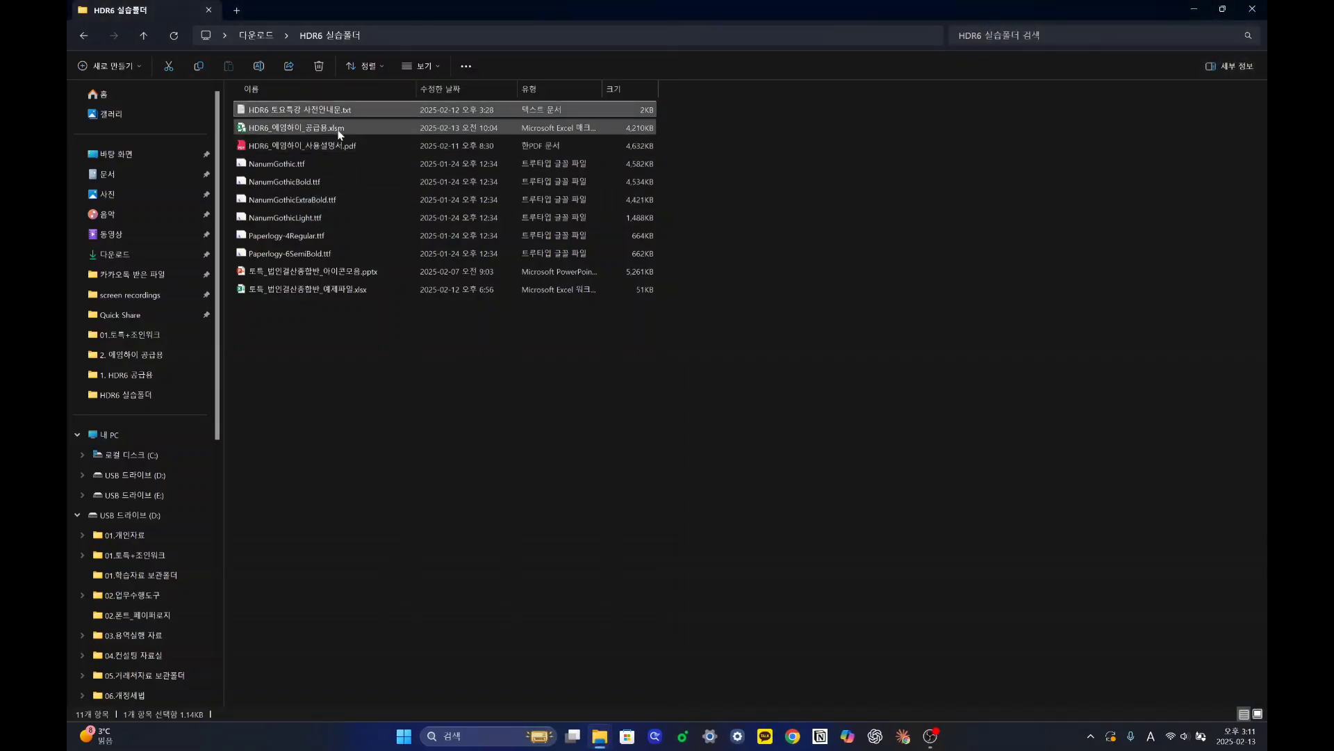
Duplicate HDR6_에임하이_공급용.xlsm in the practice folder as a '- 복사본' copy.
left_click(337, 133)
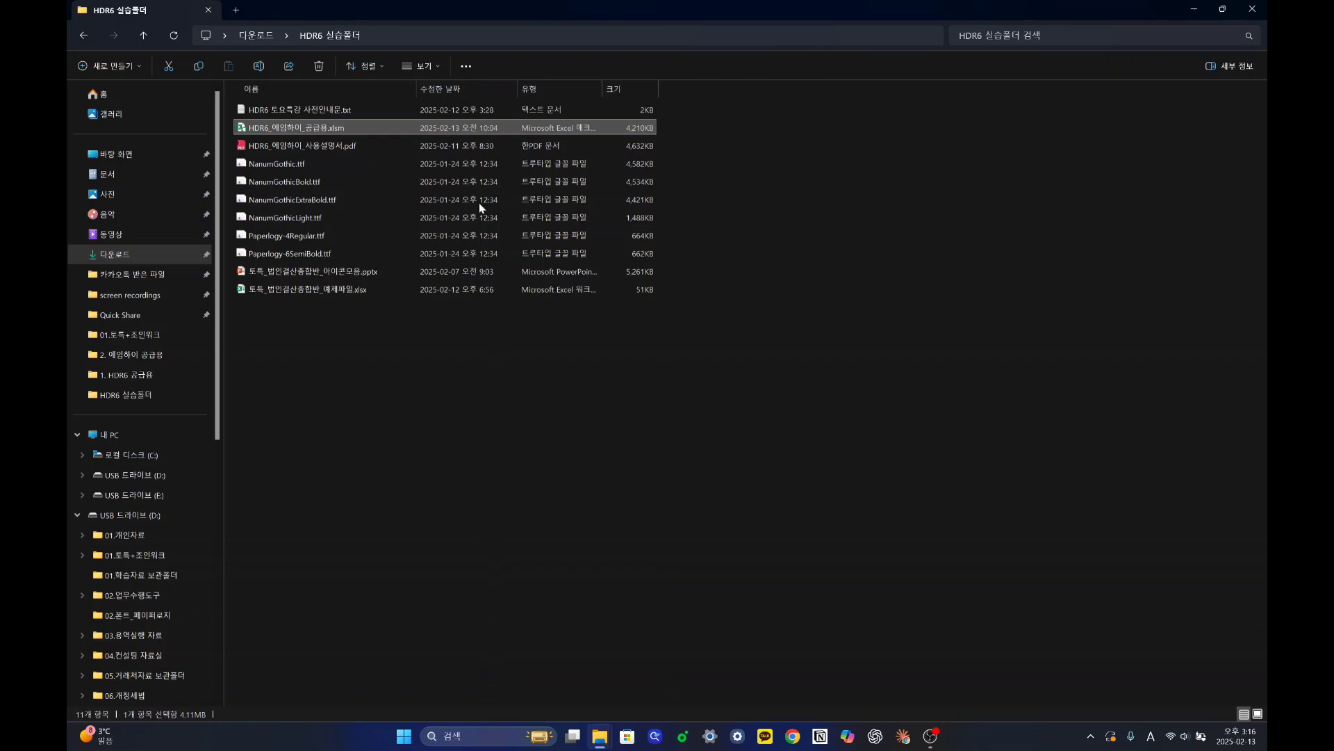
key("ctrl+v")
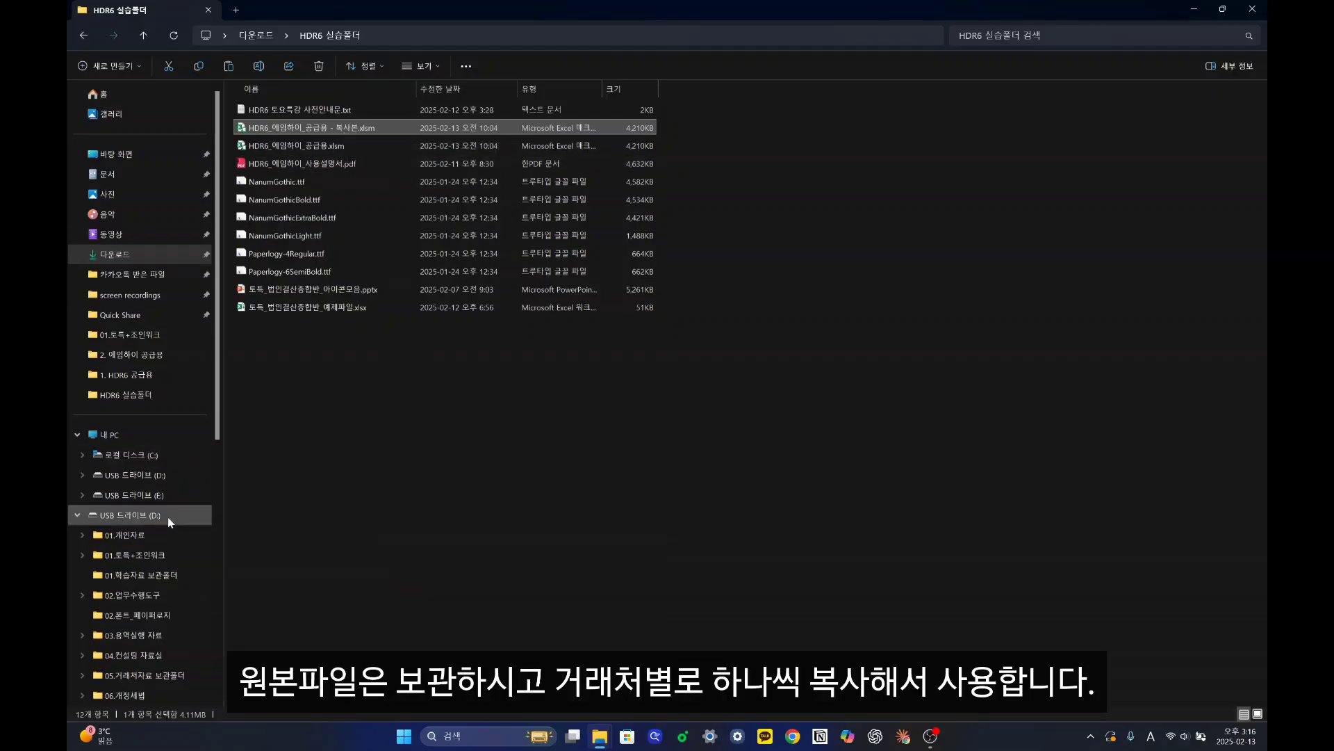
Browse the HDR6 관리샘플 folder's sample workbooks (연세내과의원, 홍길동 주식회사, 바른 입시학원, 코엘코).
left_click(122, 255)
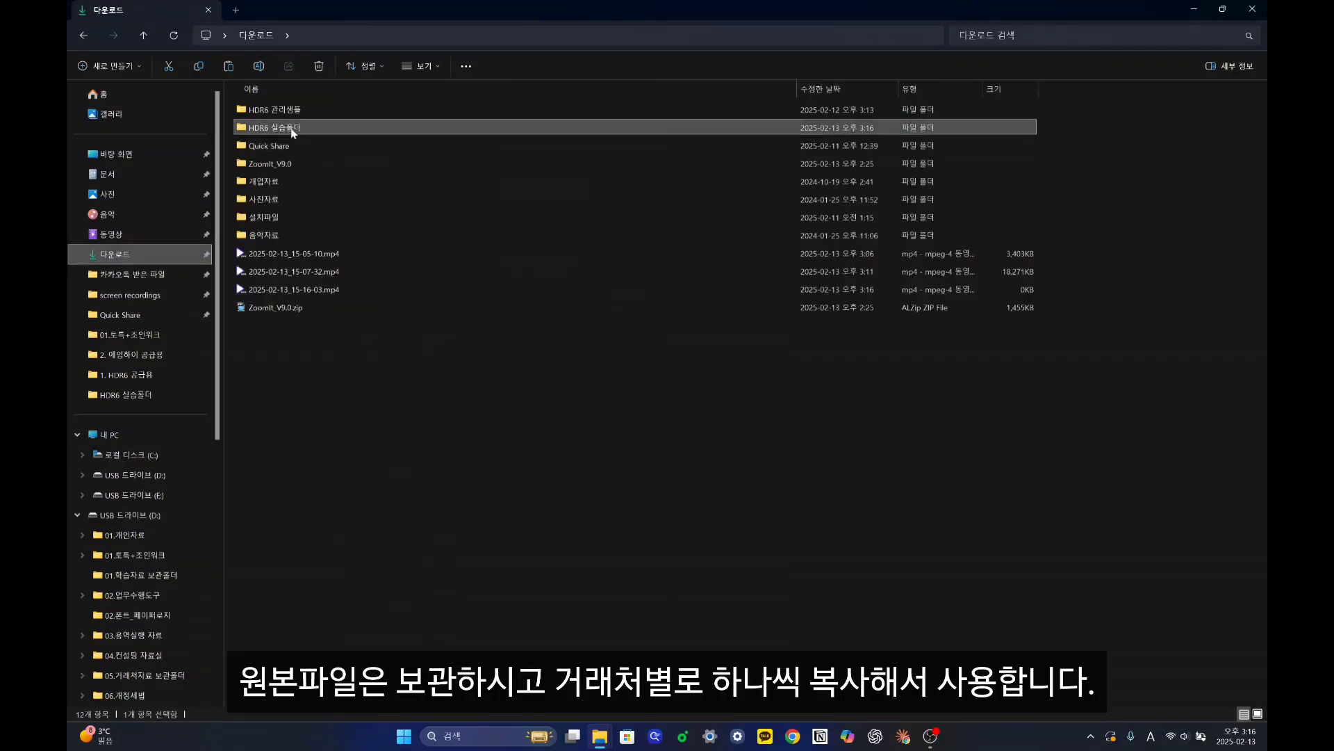
double_click(288, 112)
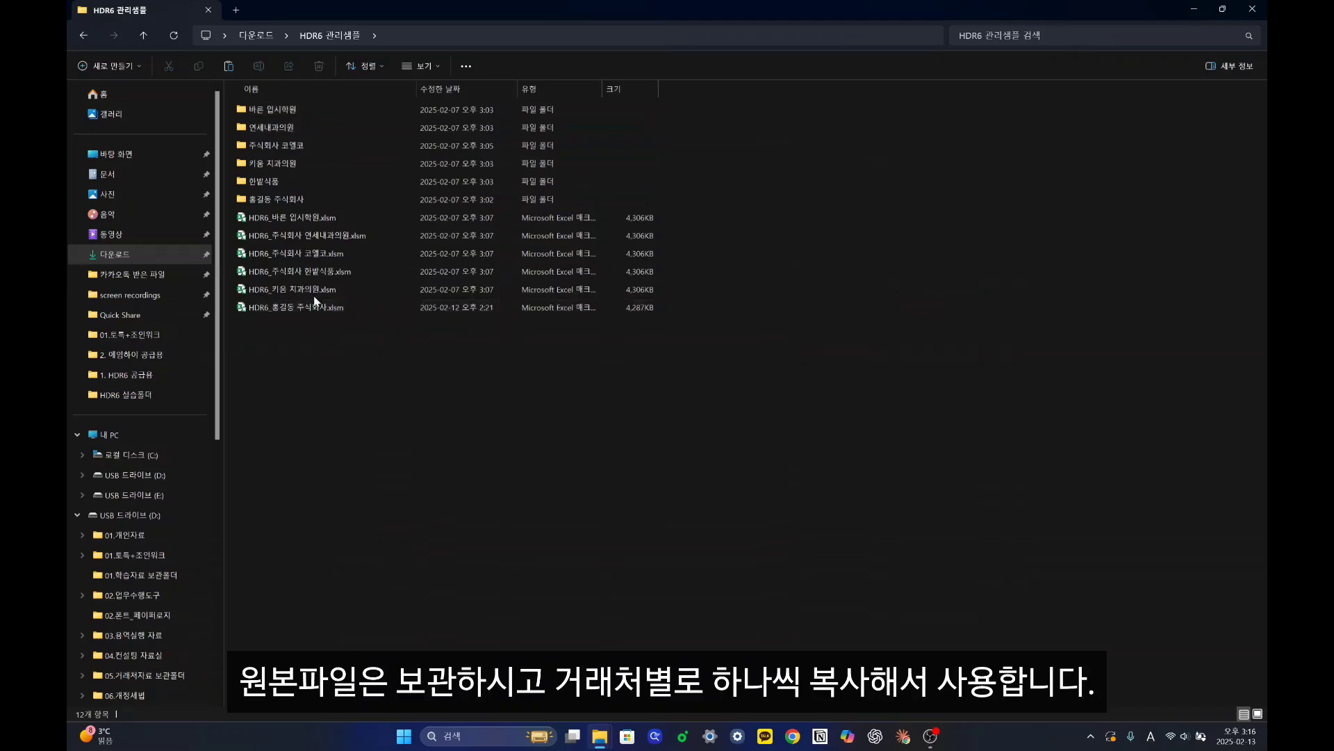
left_click(306, 212)
left_click(306, 236)
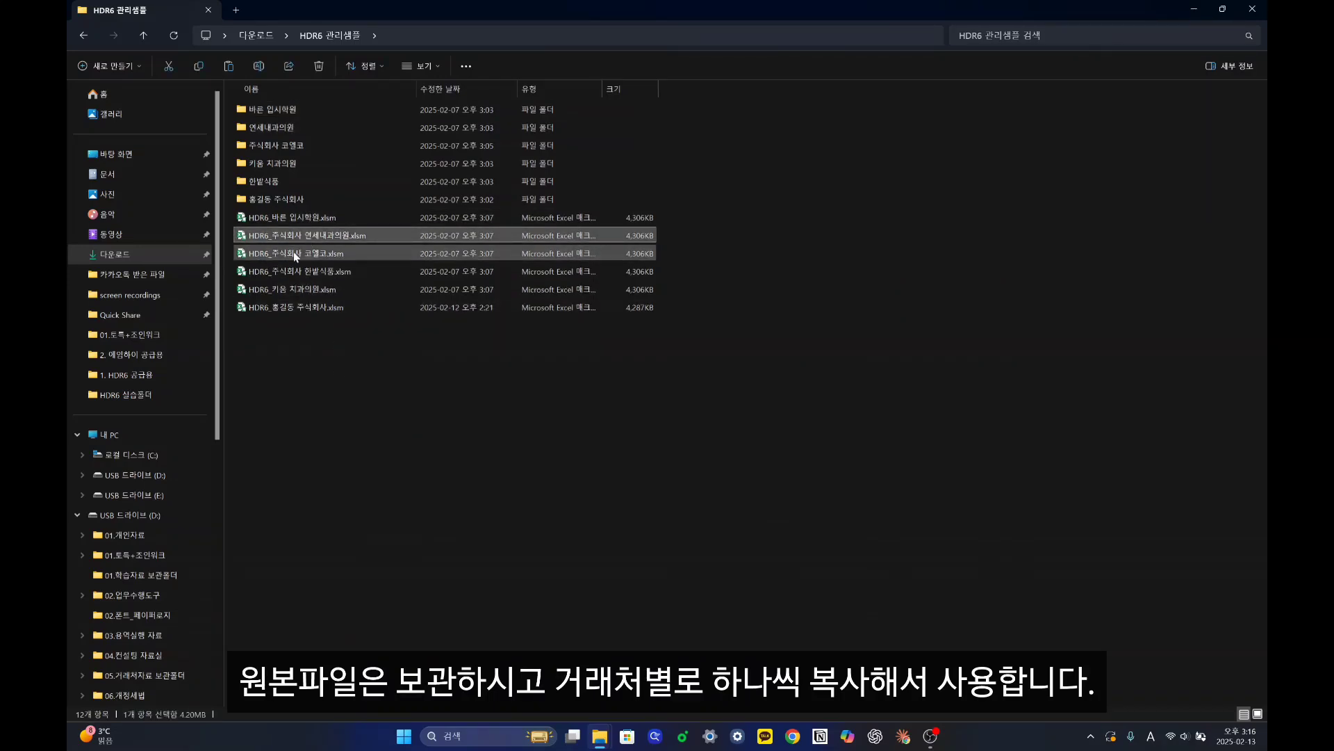
left_click(286, 310)
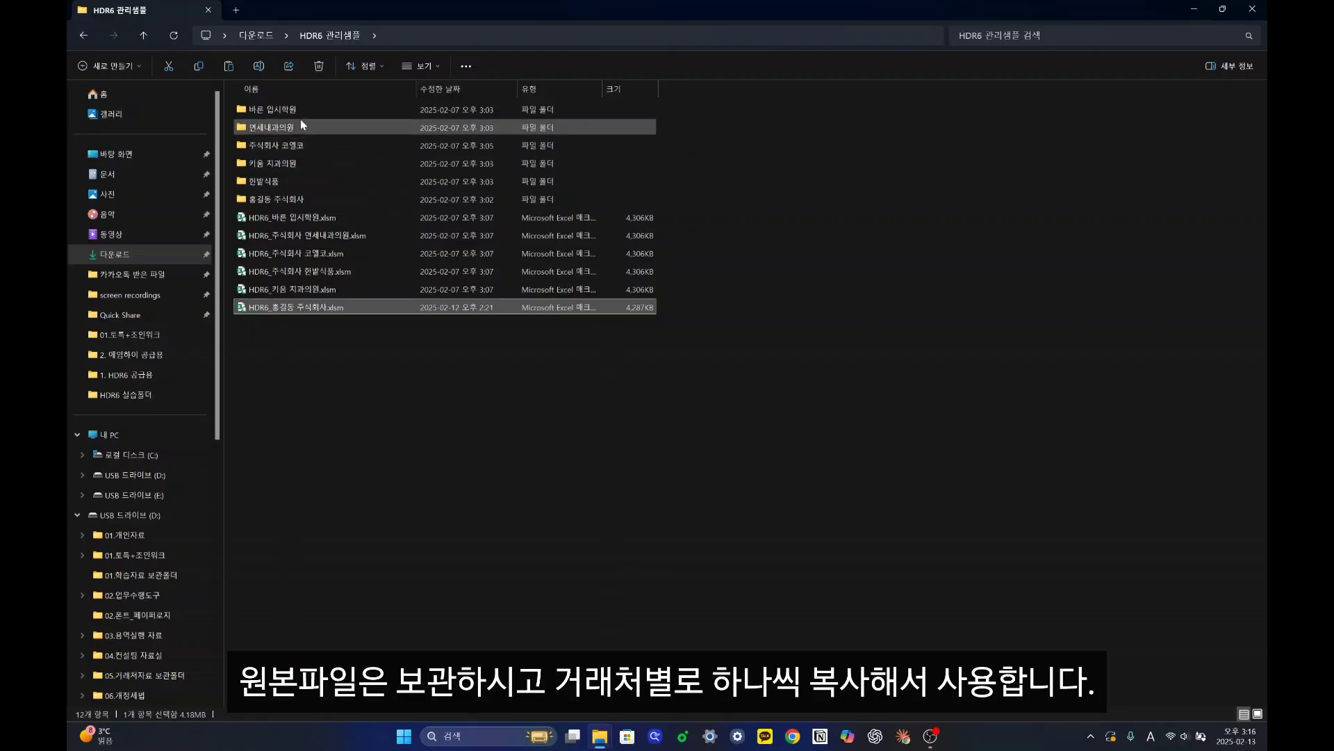
left_click(291, 221)
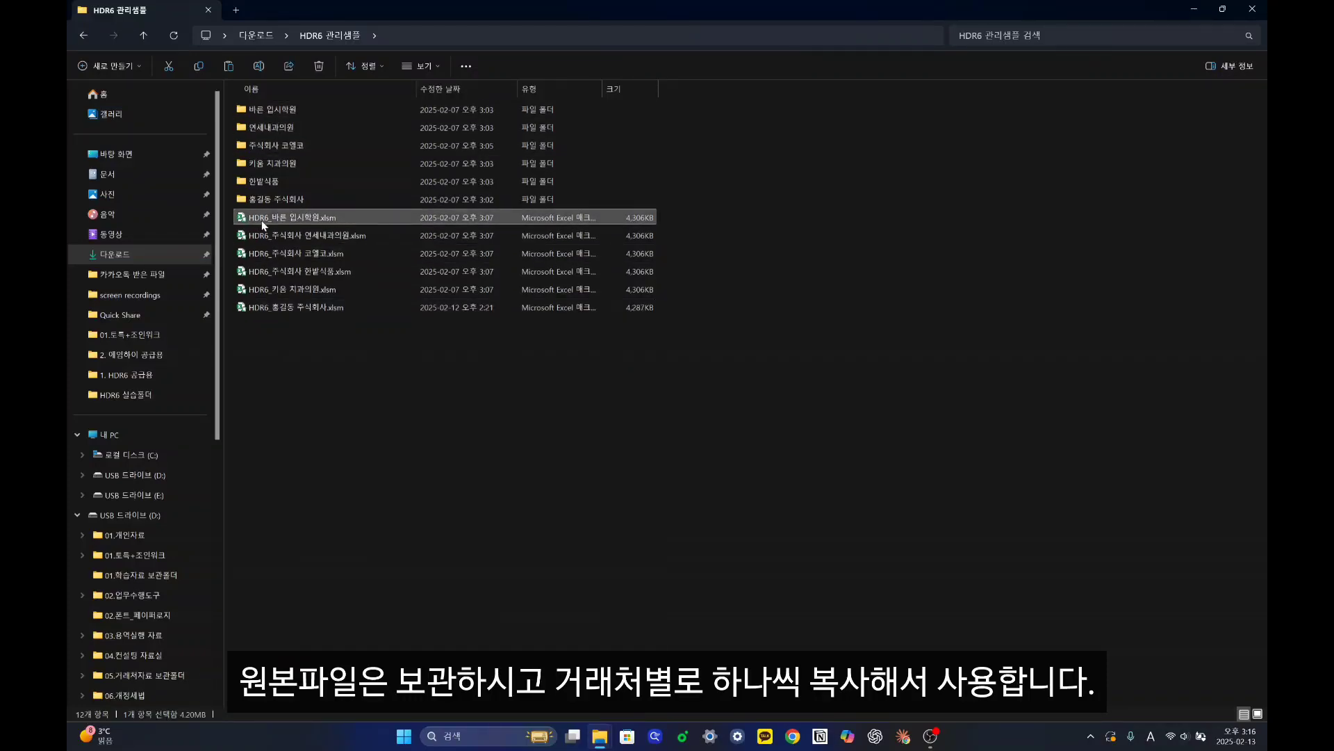
left_click(291, 111, "ctrl")
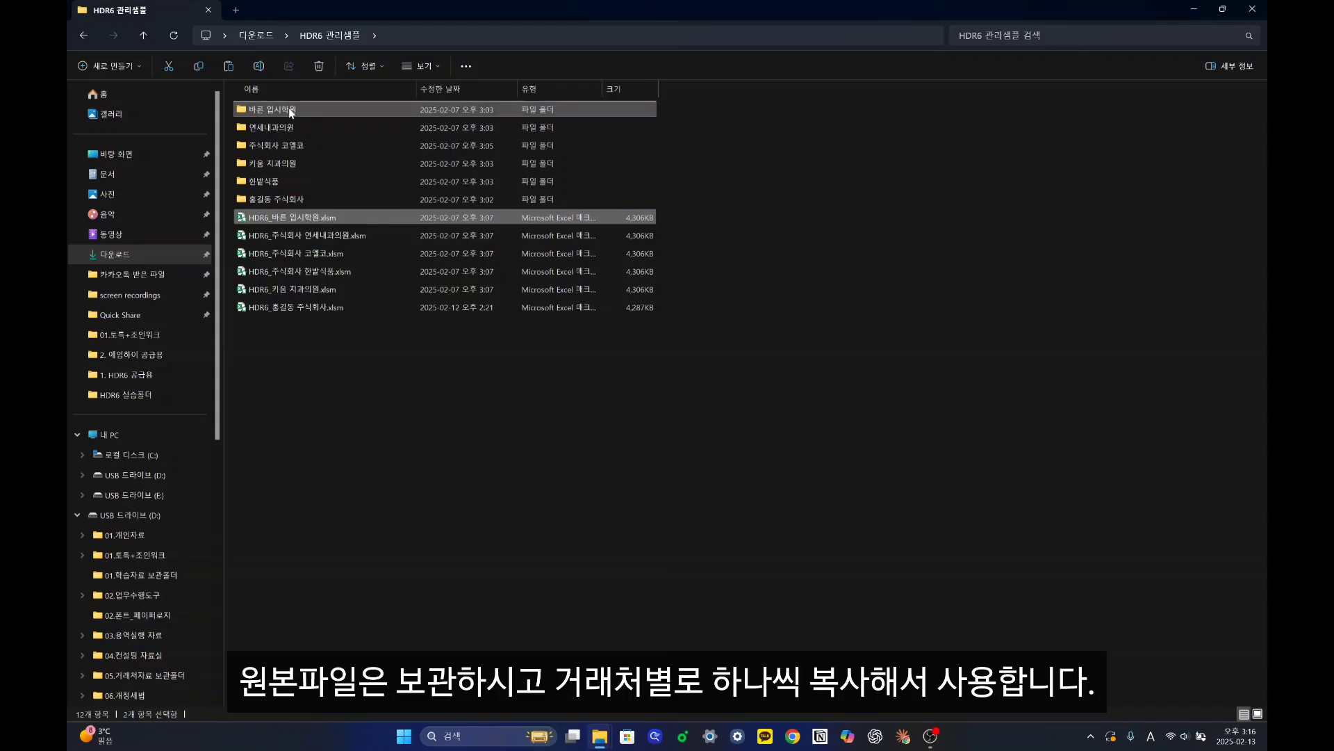
left_click(265, 238)
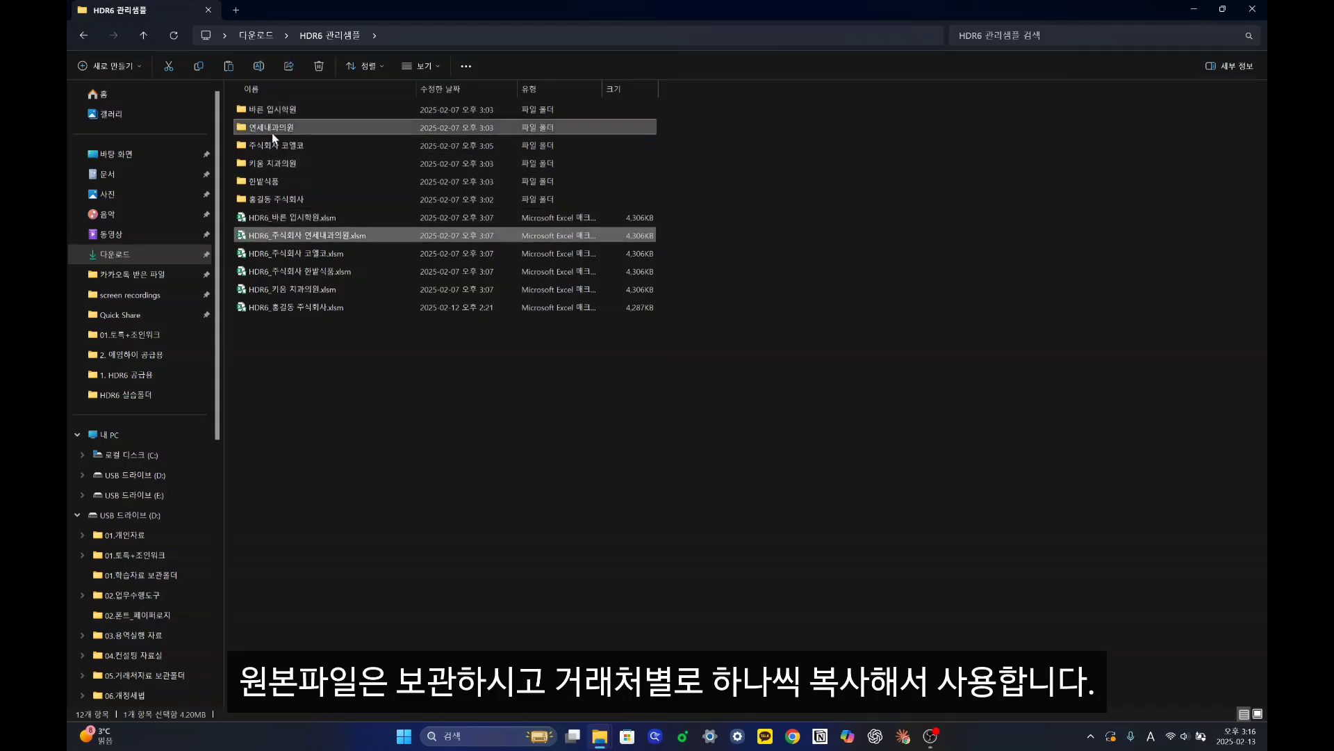
left_click(278, 253)
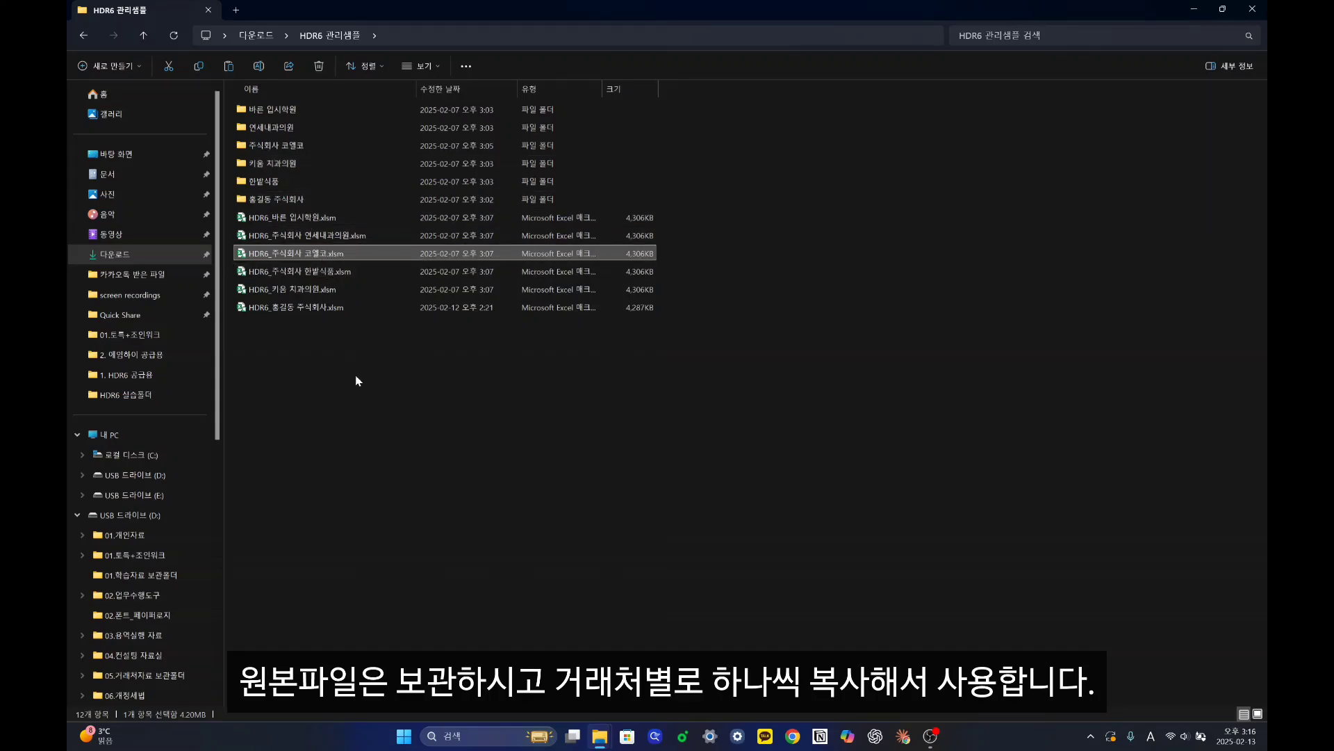
left_click(433, 398)
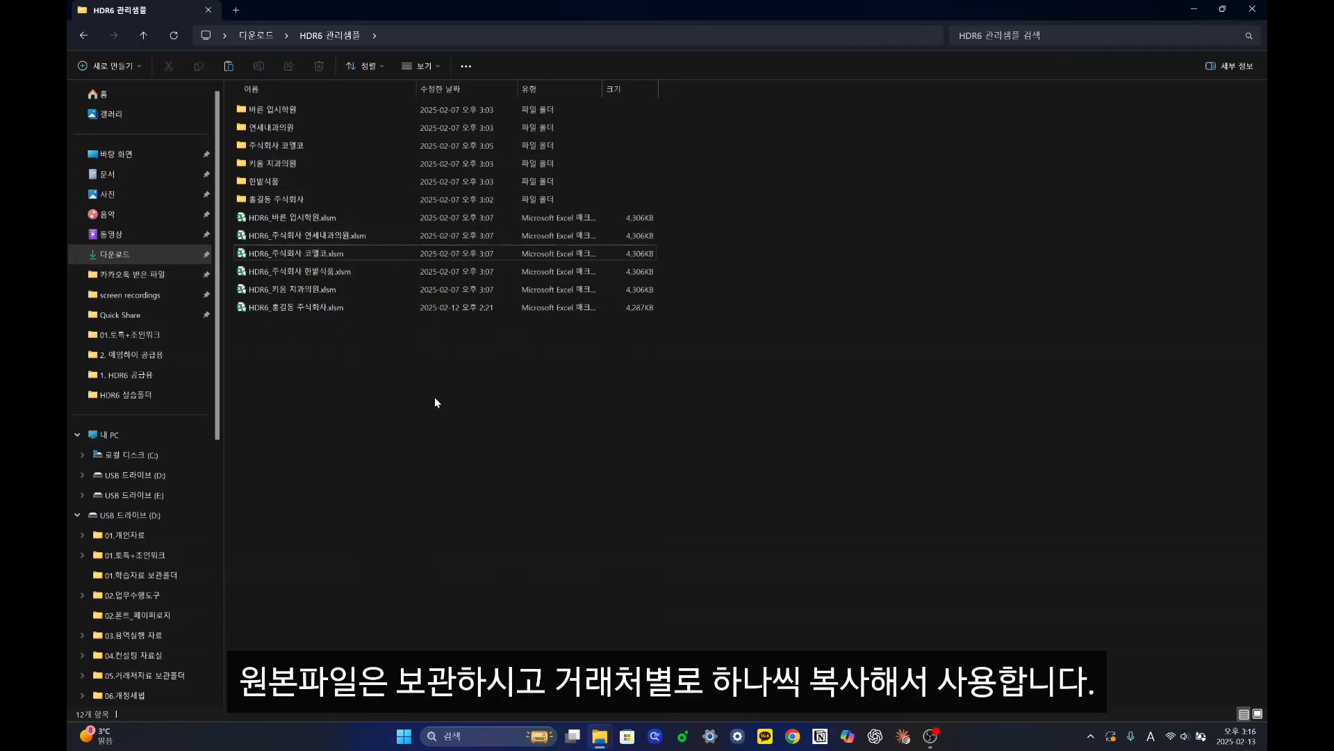
Return to HDR6 실습폴더 and select the '- 복사본' duplicate workbook.
key("alt+Left")
left_click(307, 129)
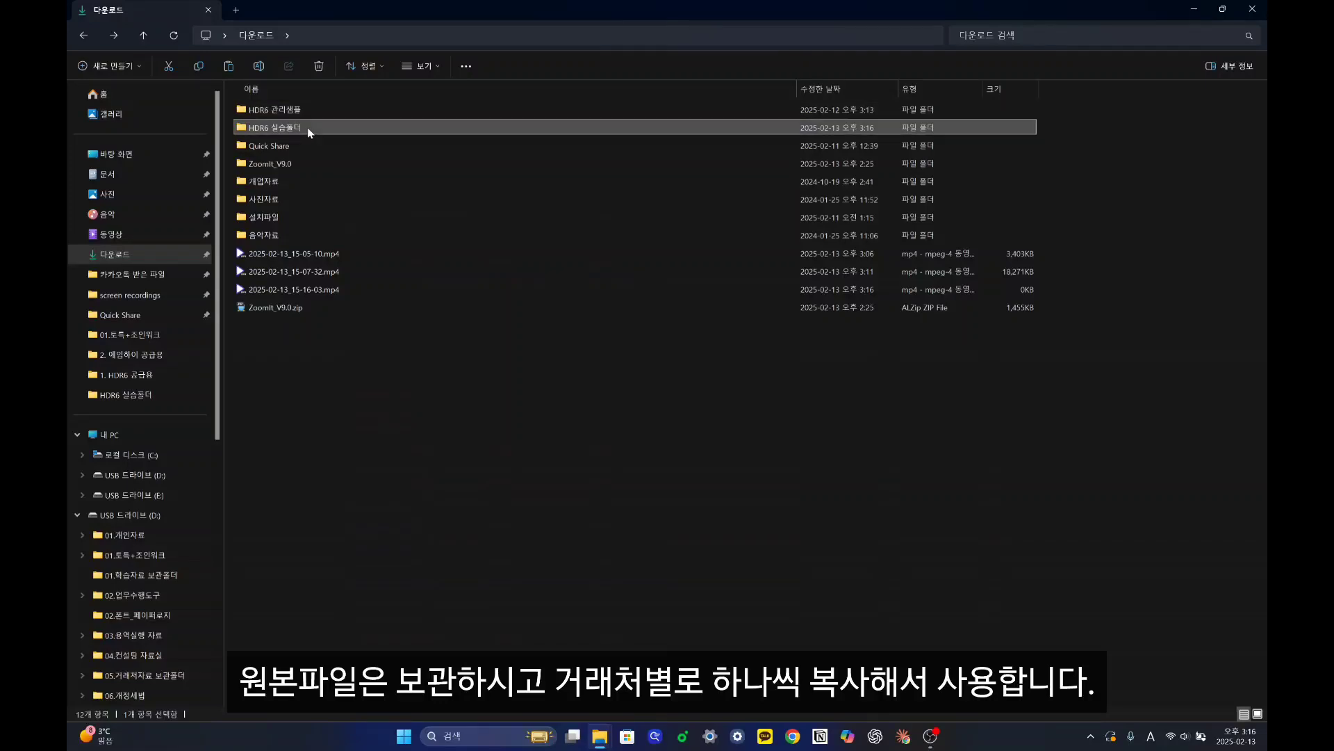
double_click(307, 127)
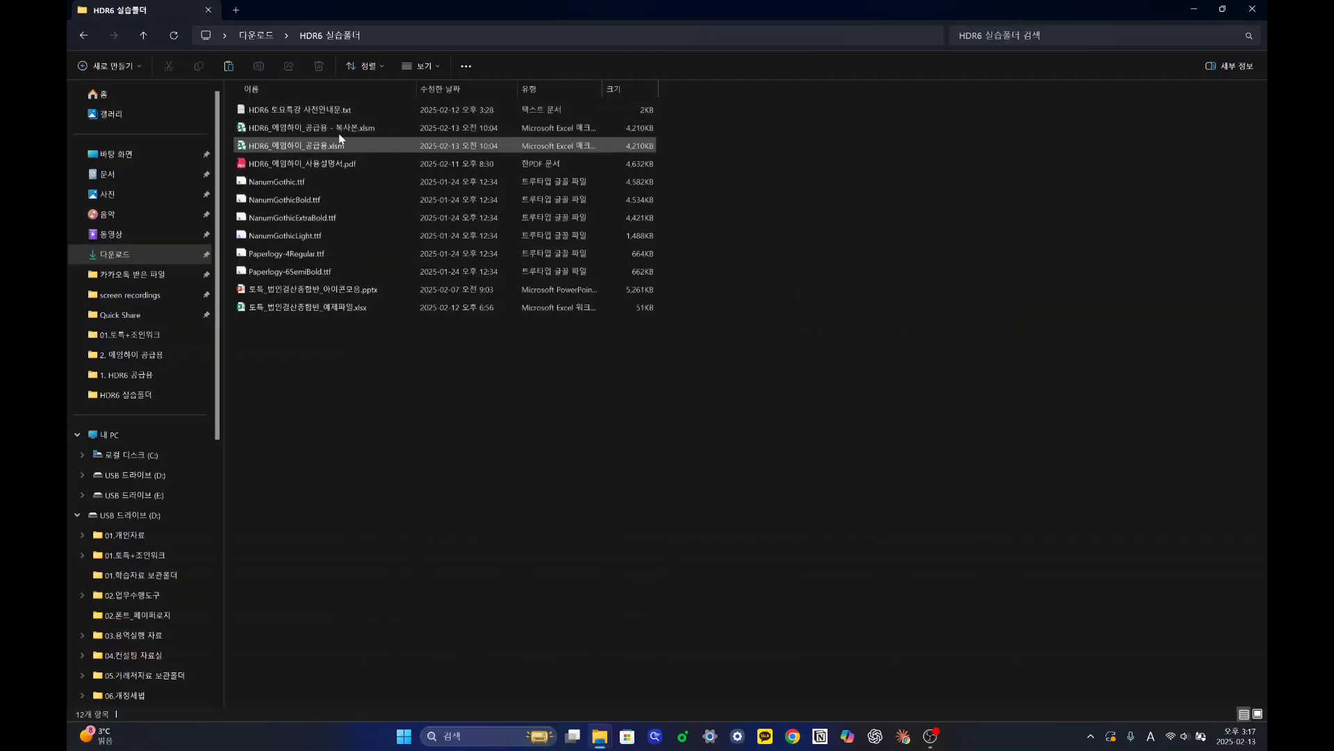
left_click(336, 131)
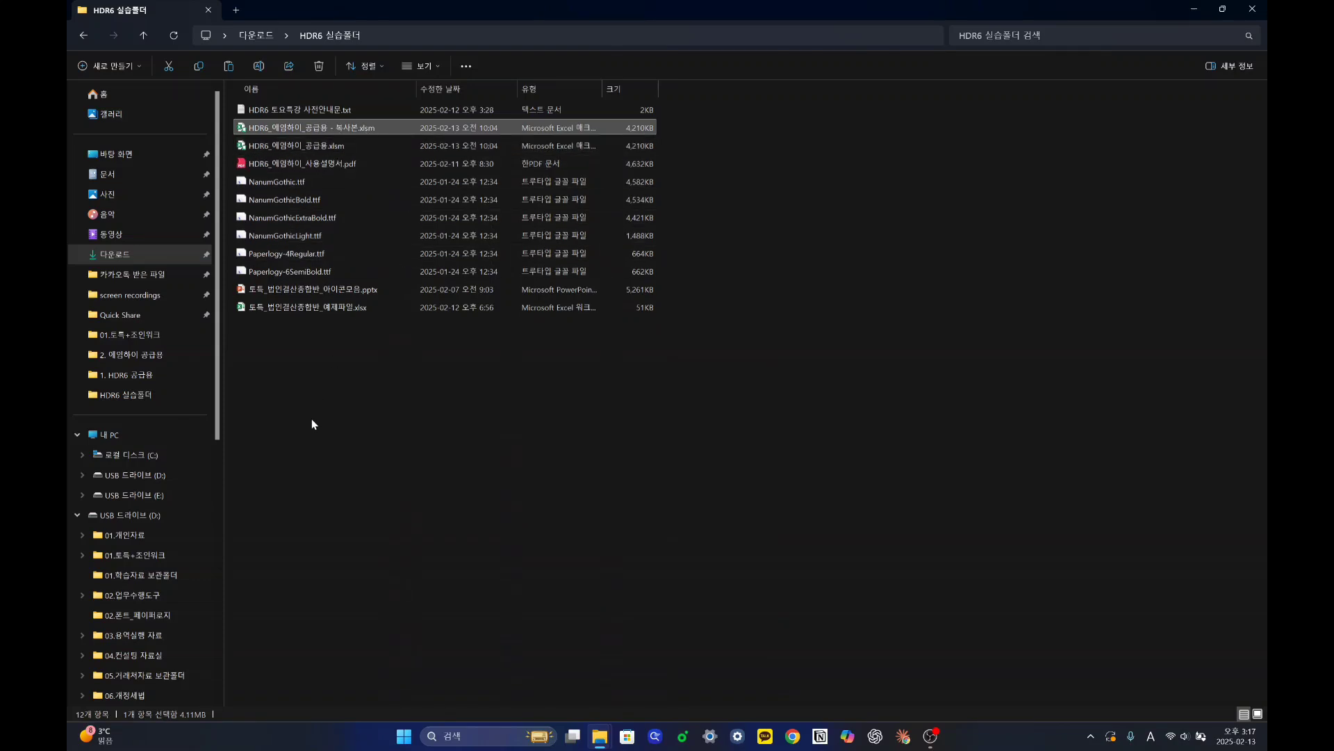
Delete the 복사본 duplicate, then view HDR6_에임하이_강의용.xlsm's properties in 01.토특+조인워크 on D:.
key("Delete")
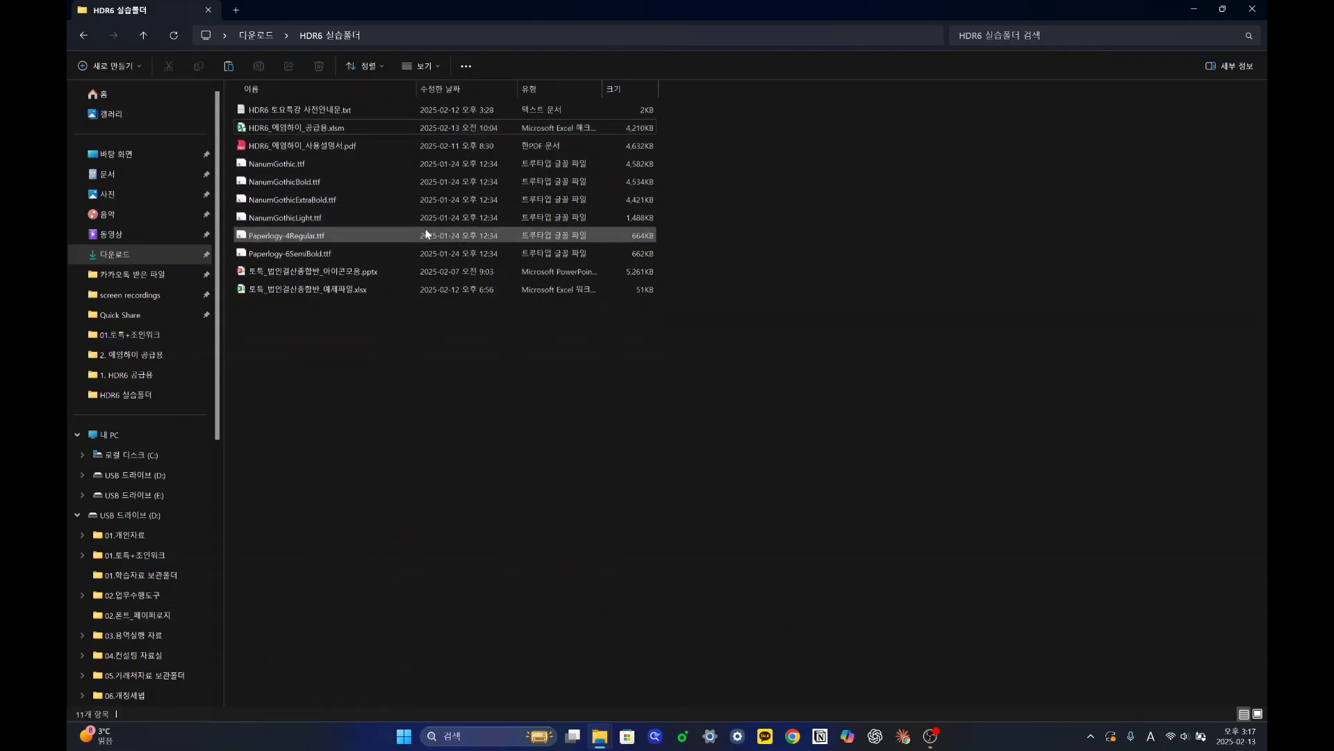
left_click(134, 556)
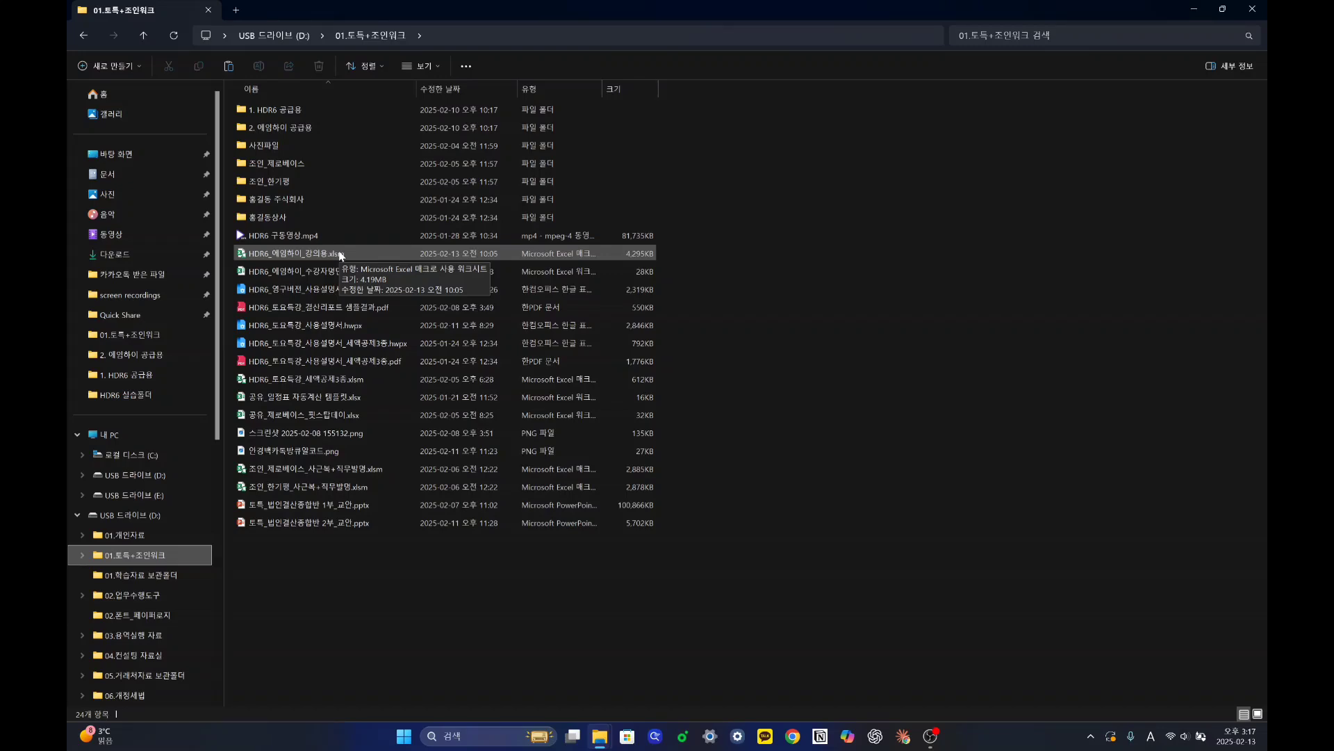
left_click(341, 254)
right_click(341, 255)
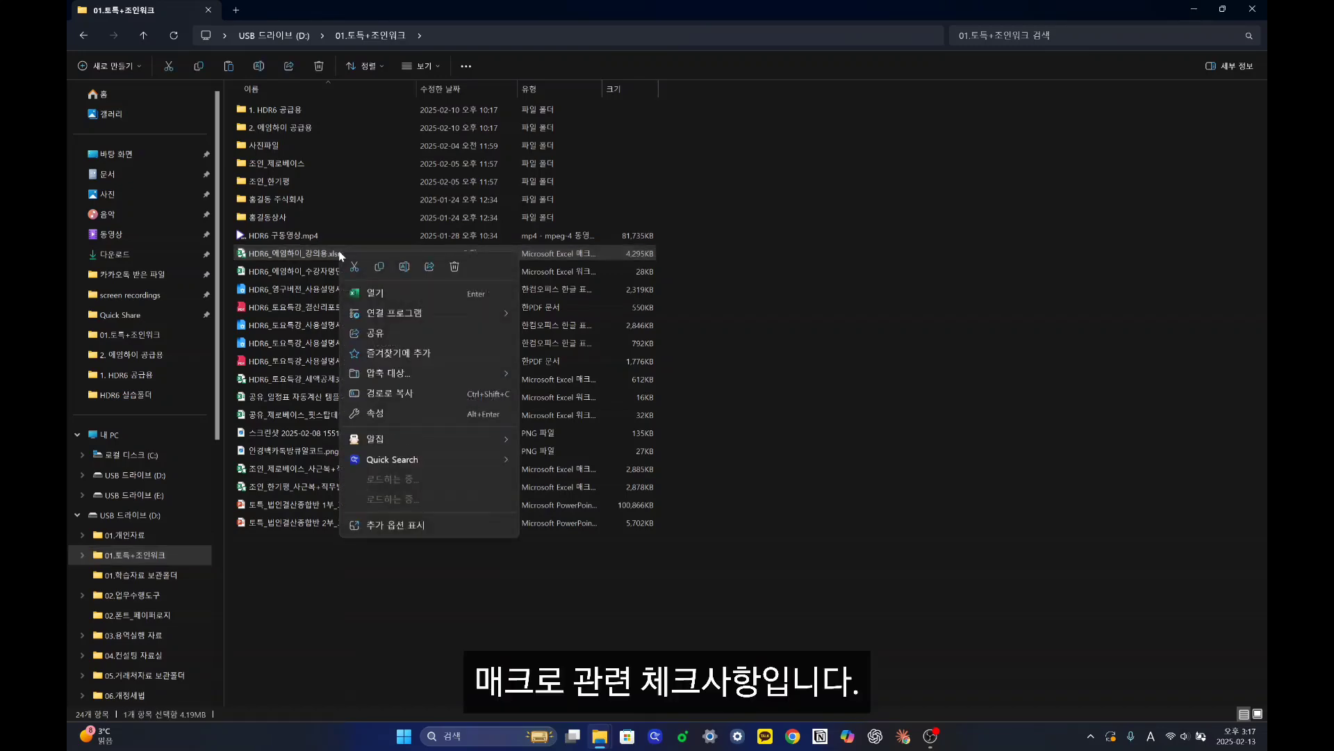
left_click(397, 414)
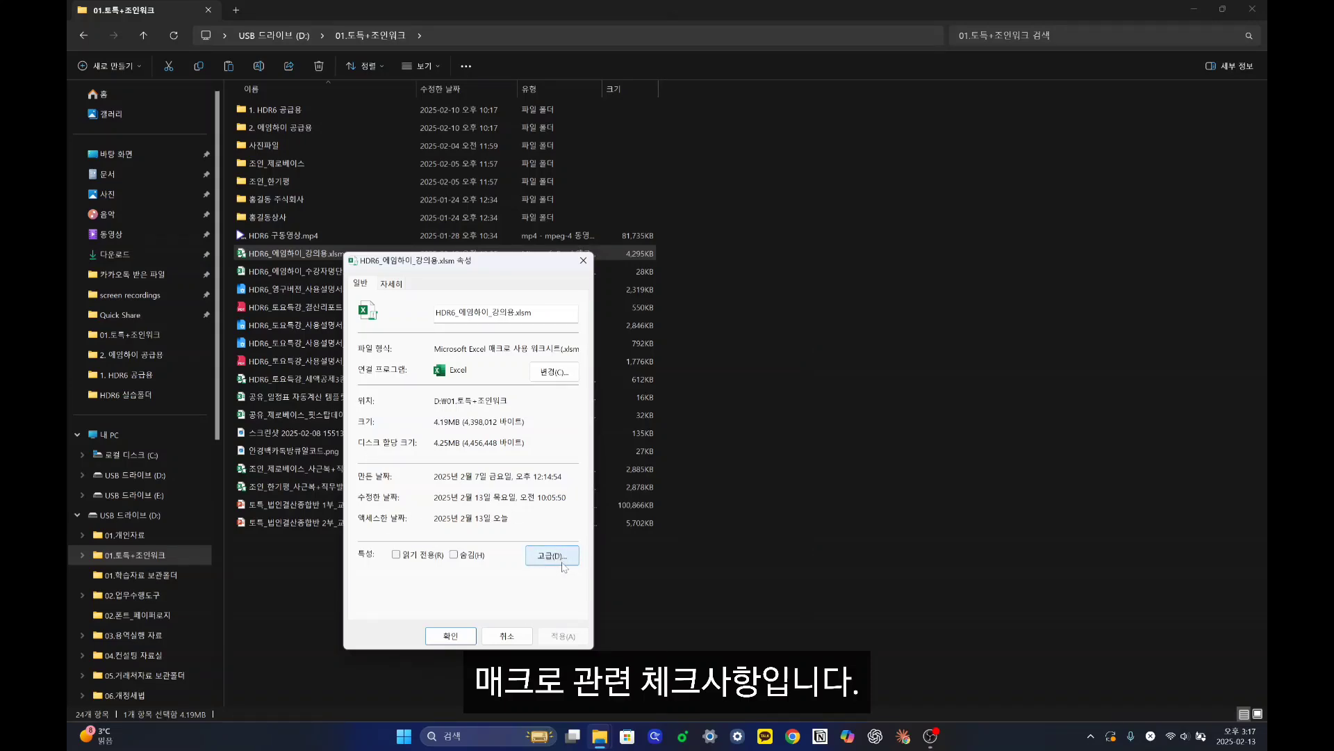
key("Escape")
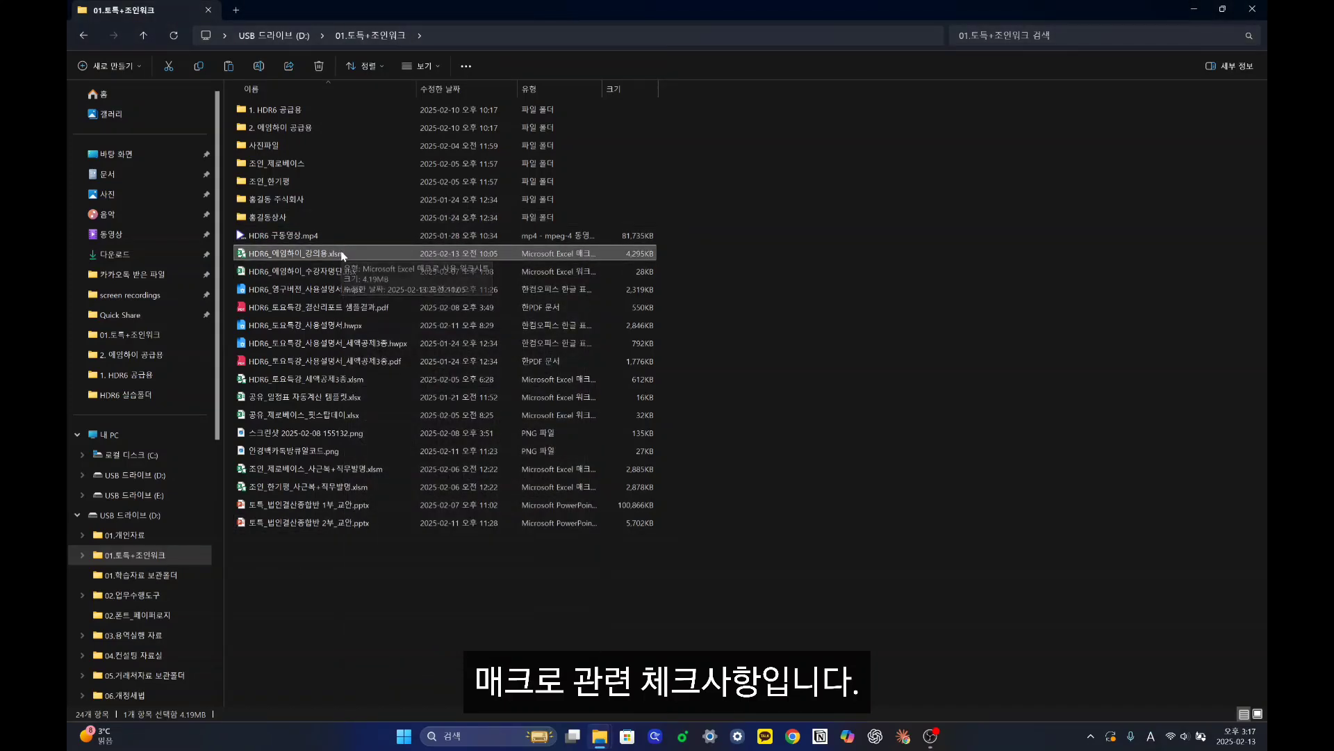
Open HDR6_에임하이_강의용.xlsm, log in with the user ID, and dismiss the welcome and deletion-date notices.
double_click(343, 255)
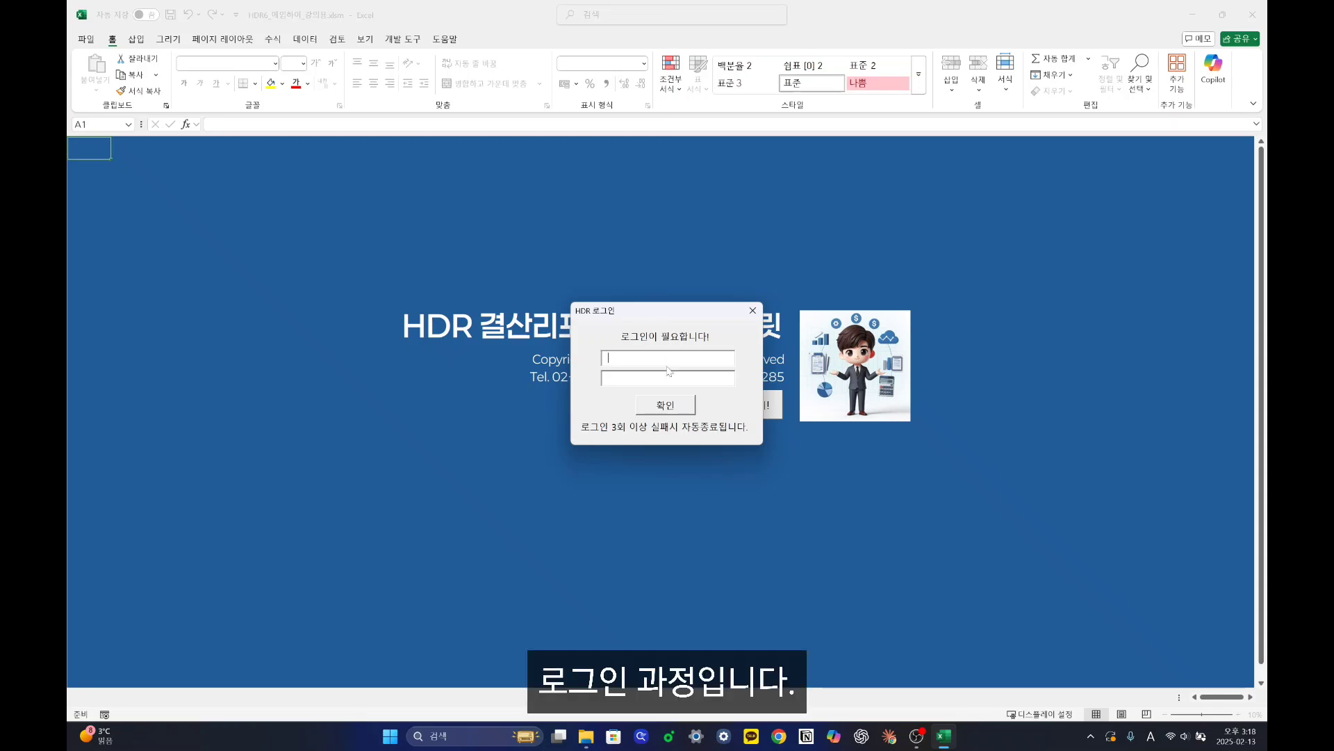
type("aimhigh")
key("Tab")
key("Return")
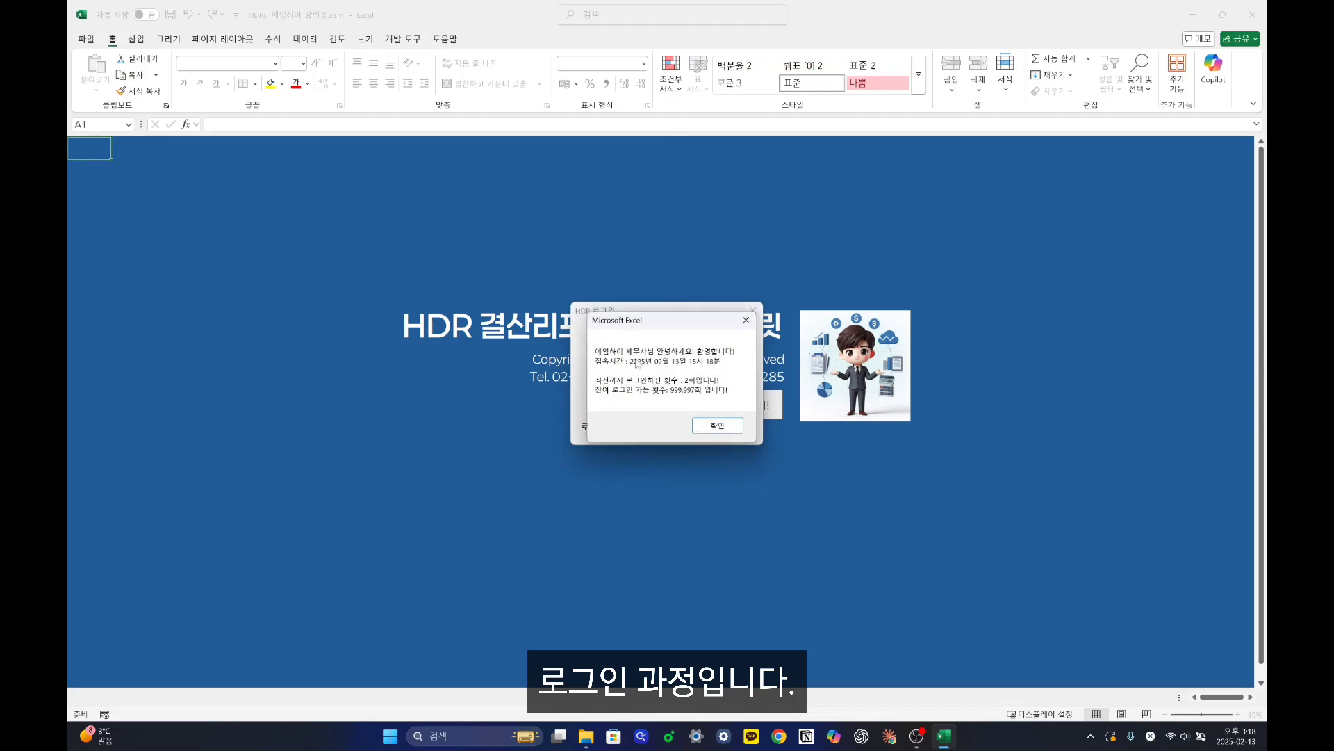
left_click(717, 427)
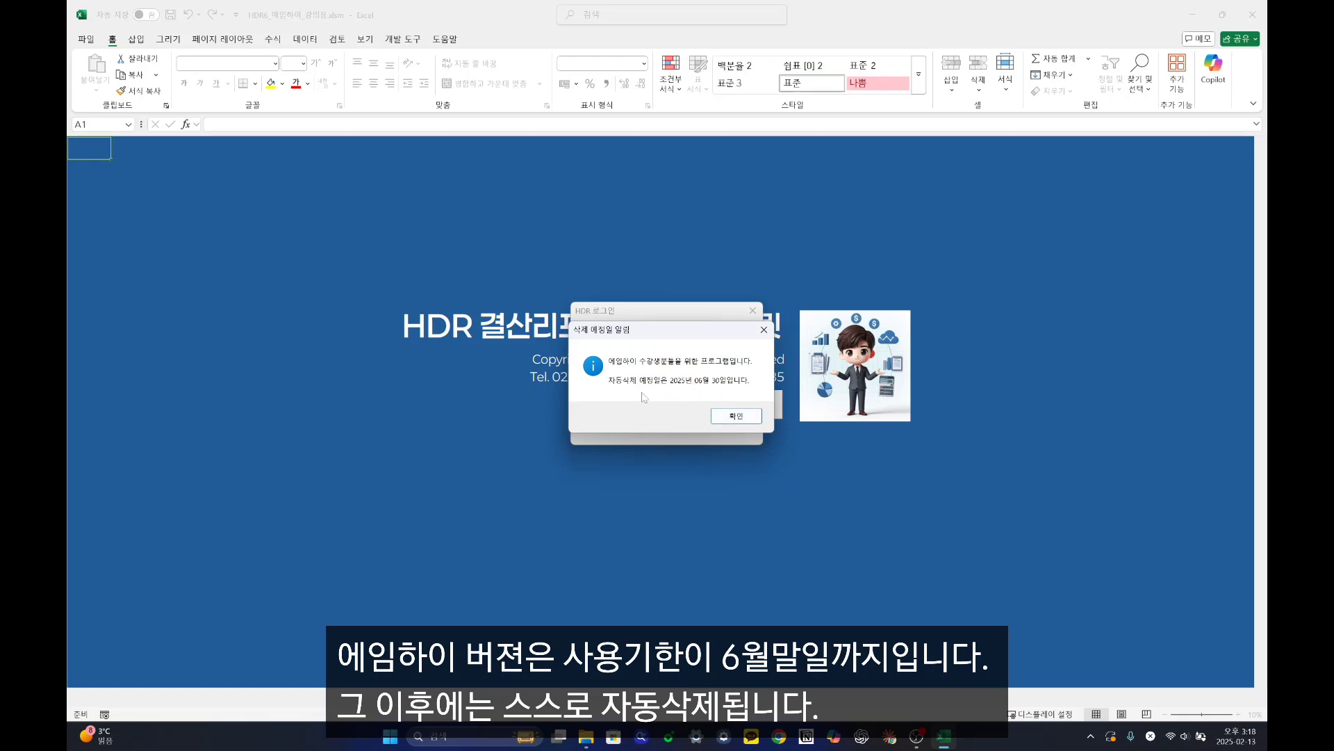
left_click(720, 421)
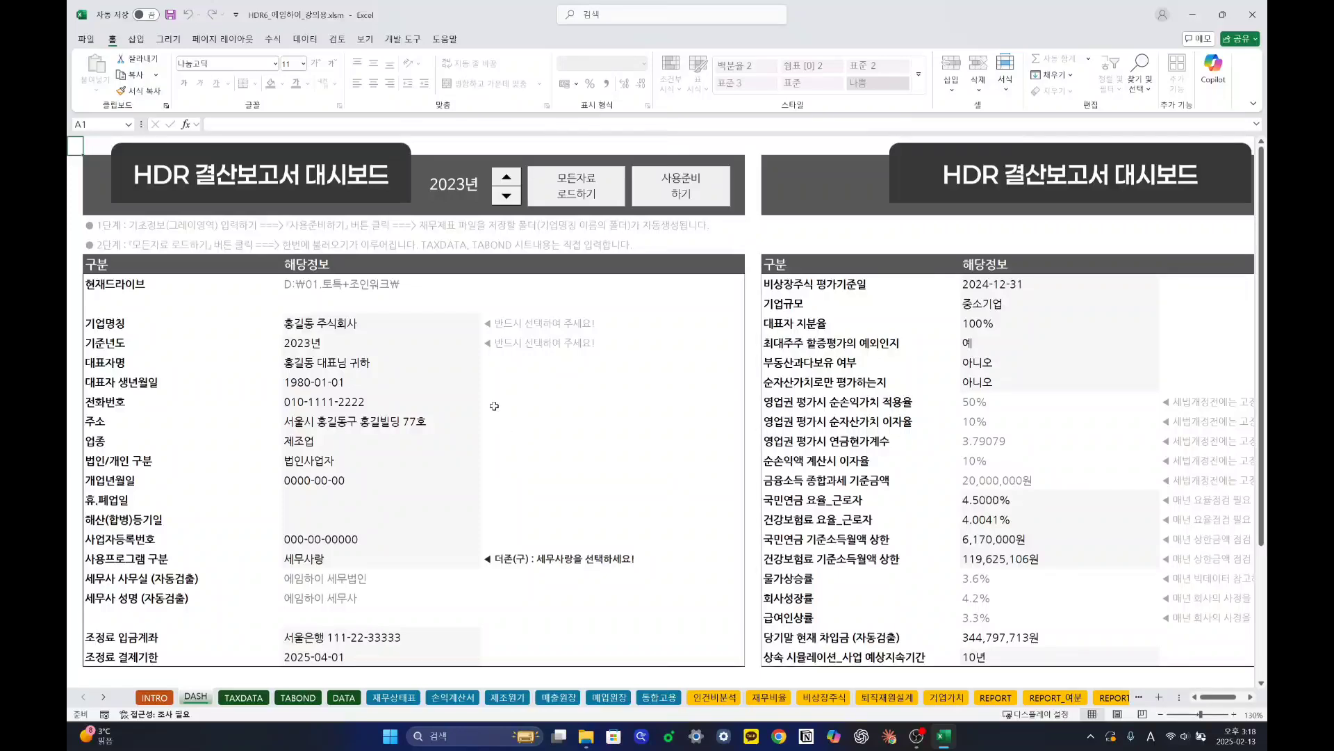
Save a copy as HDR6_에임하이_강의용.xlsx (Excel 통합 문서), dropping the VB project.
left_click(86, 40)
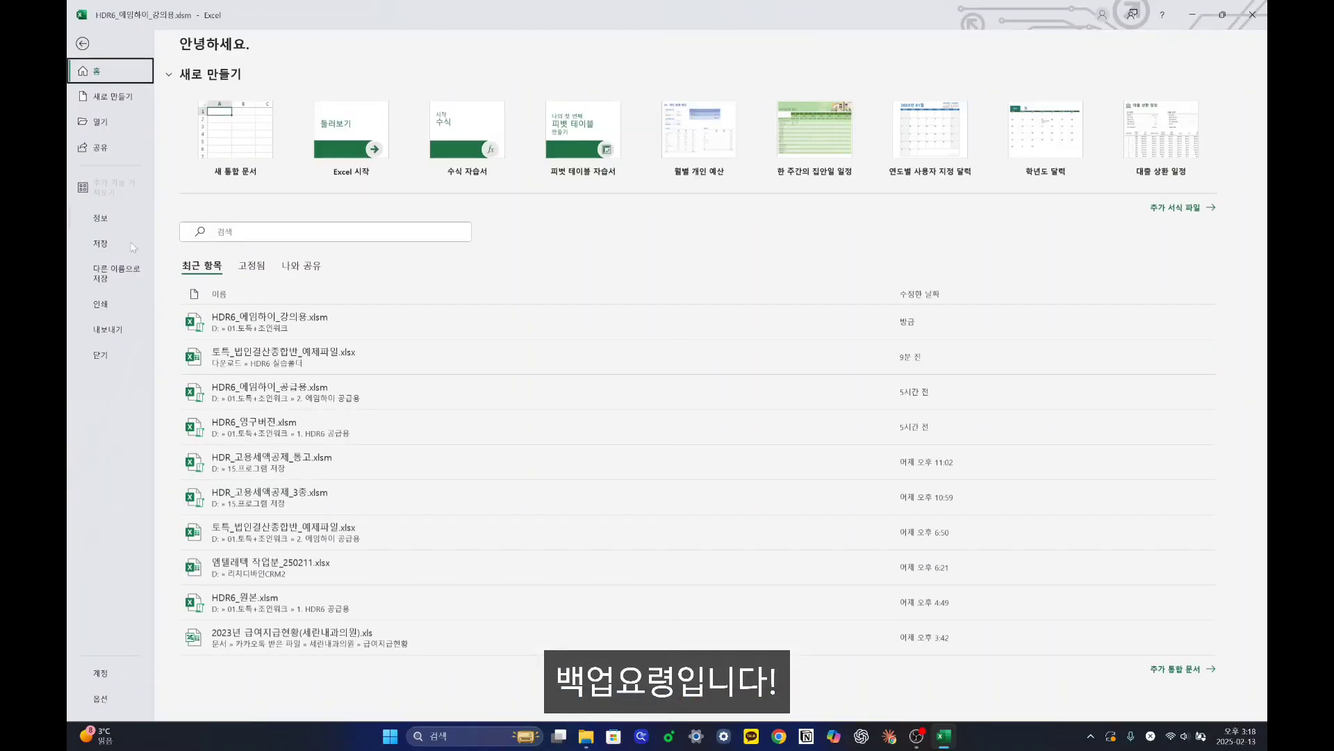
left_click(122, 271)
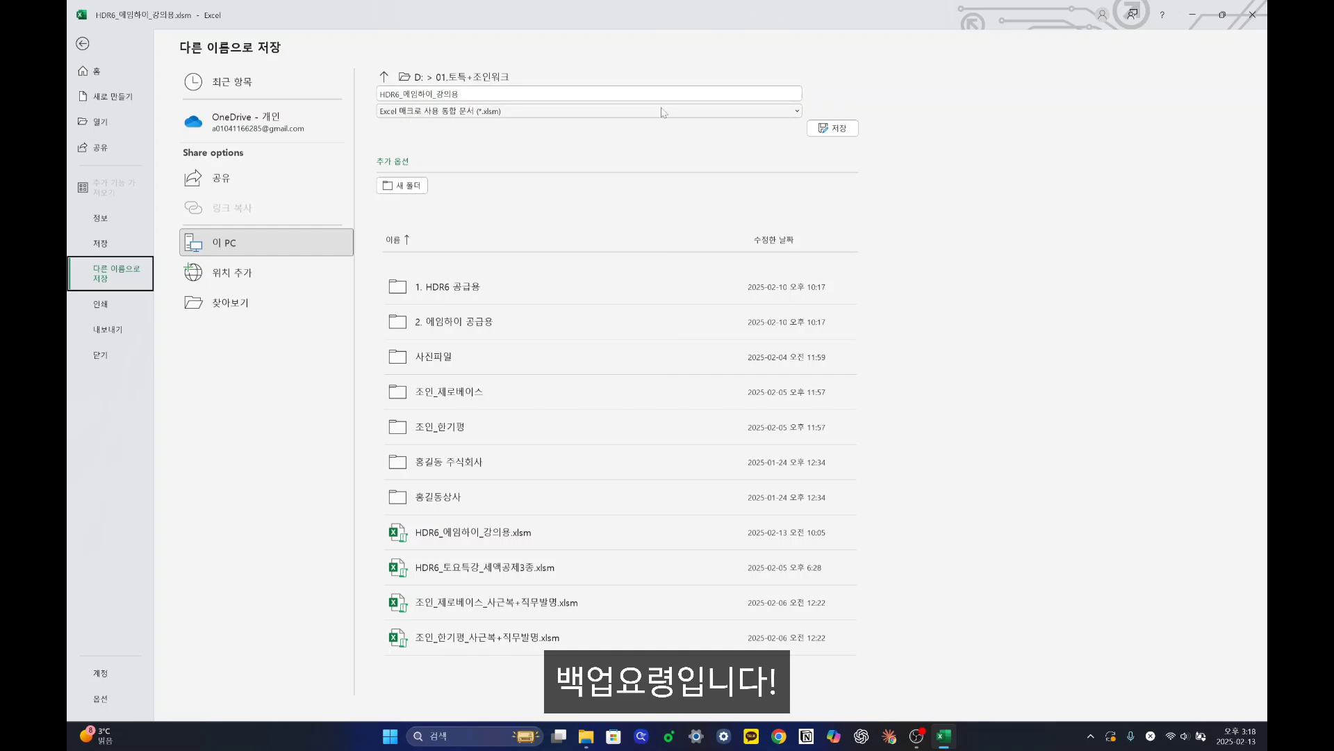
left_click(798, 112)
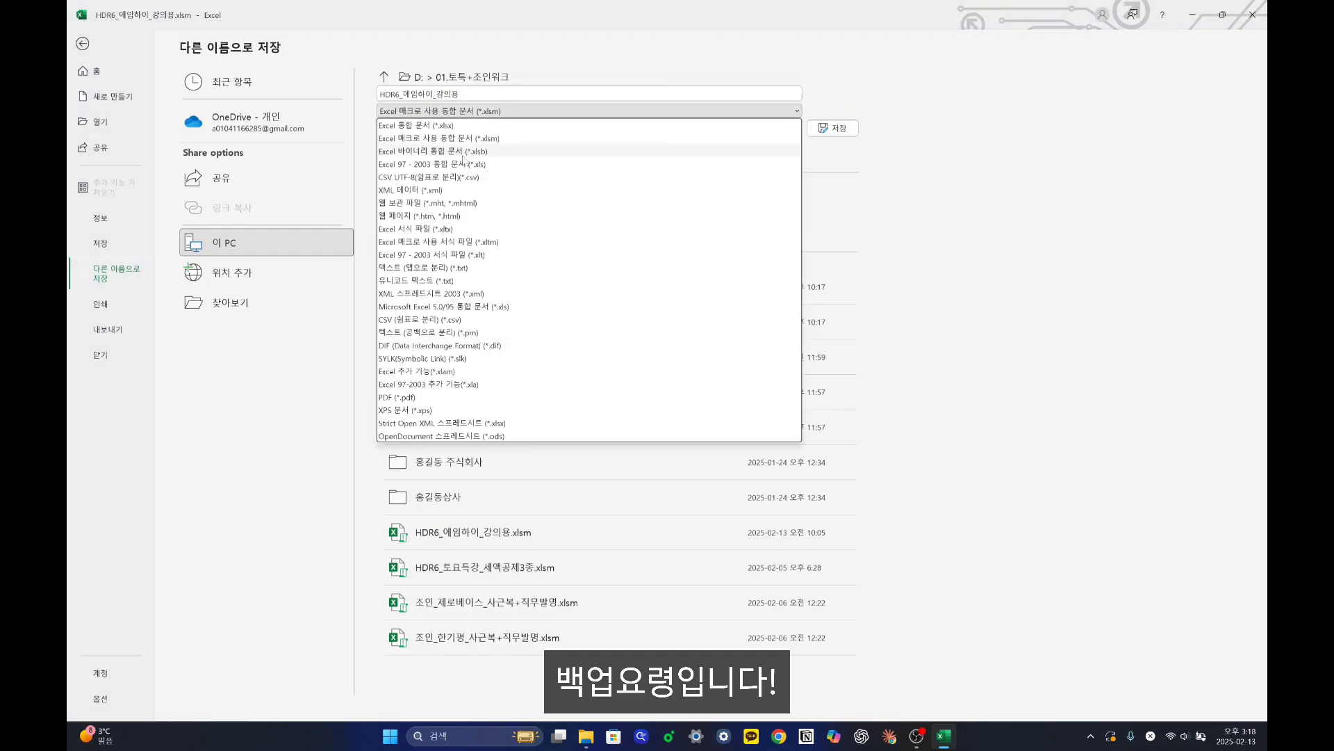
left_click(431, 126)
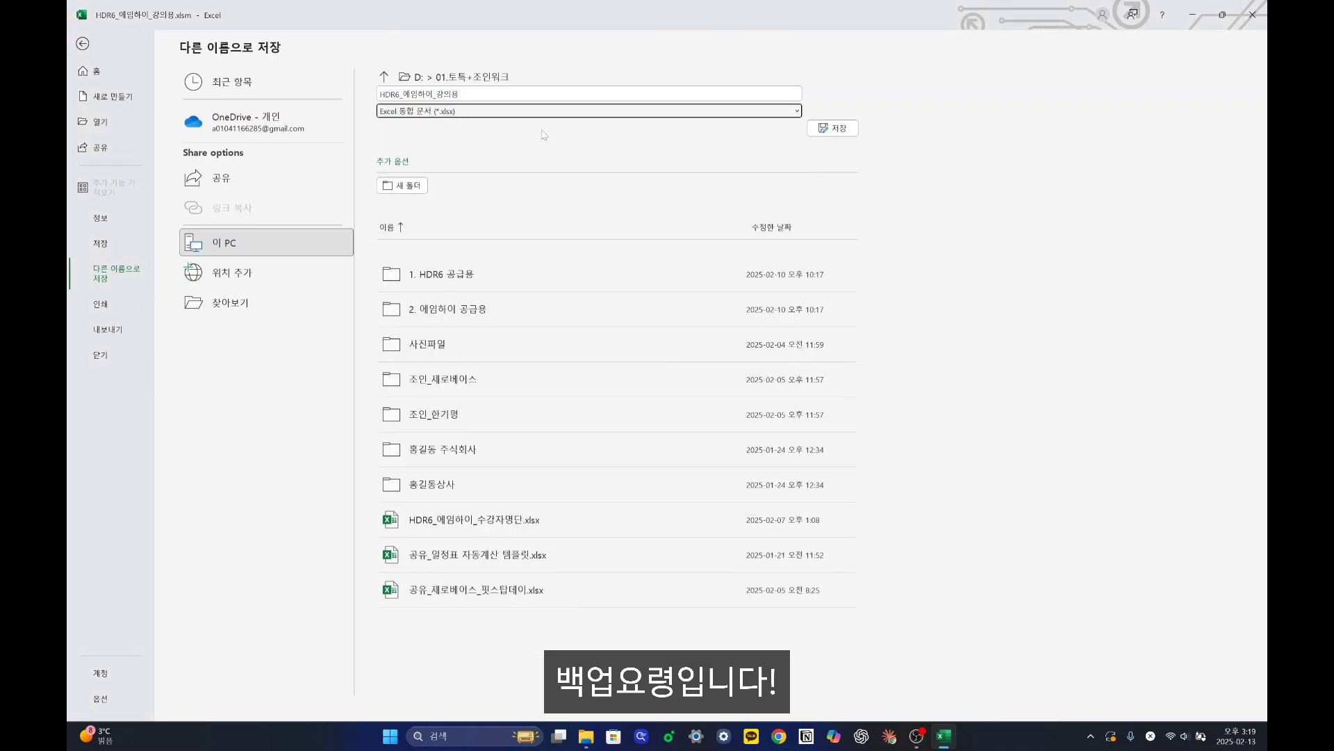
left_click(847, 129)
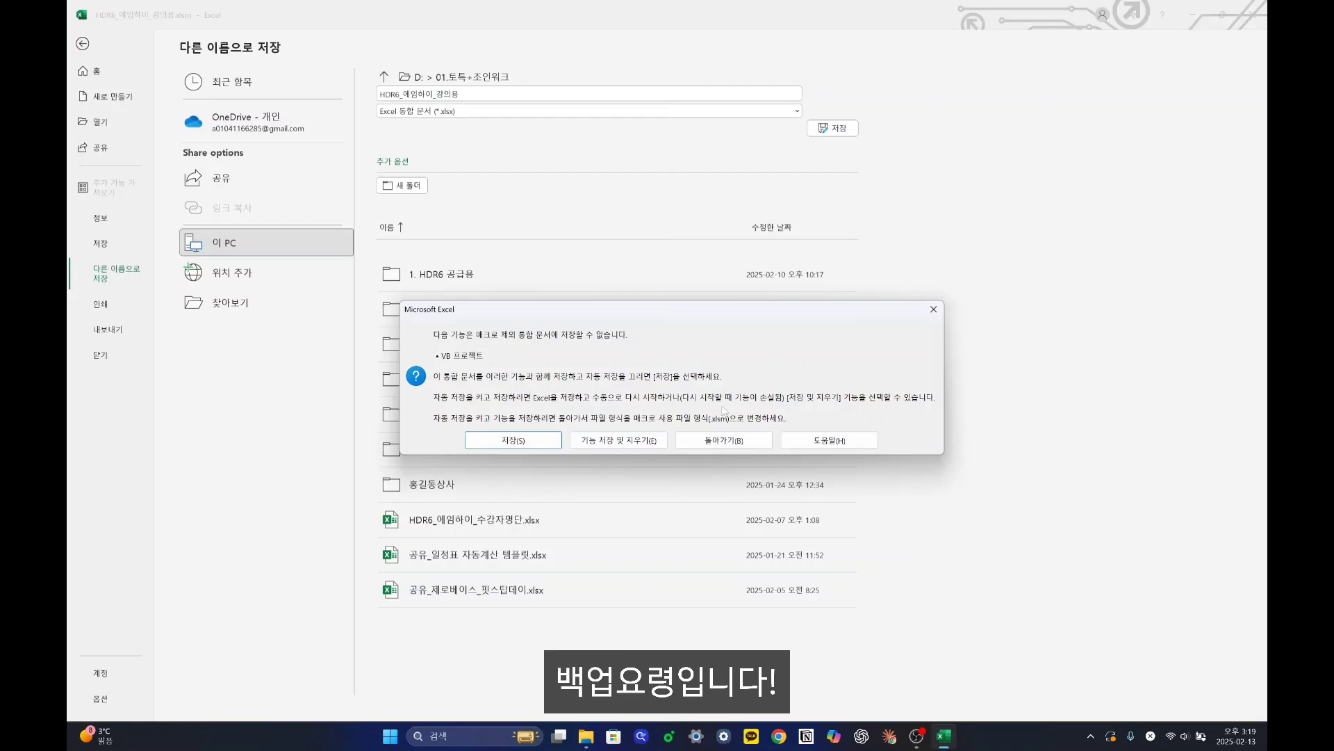
left_click(623, 442)
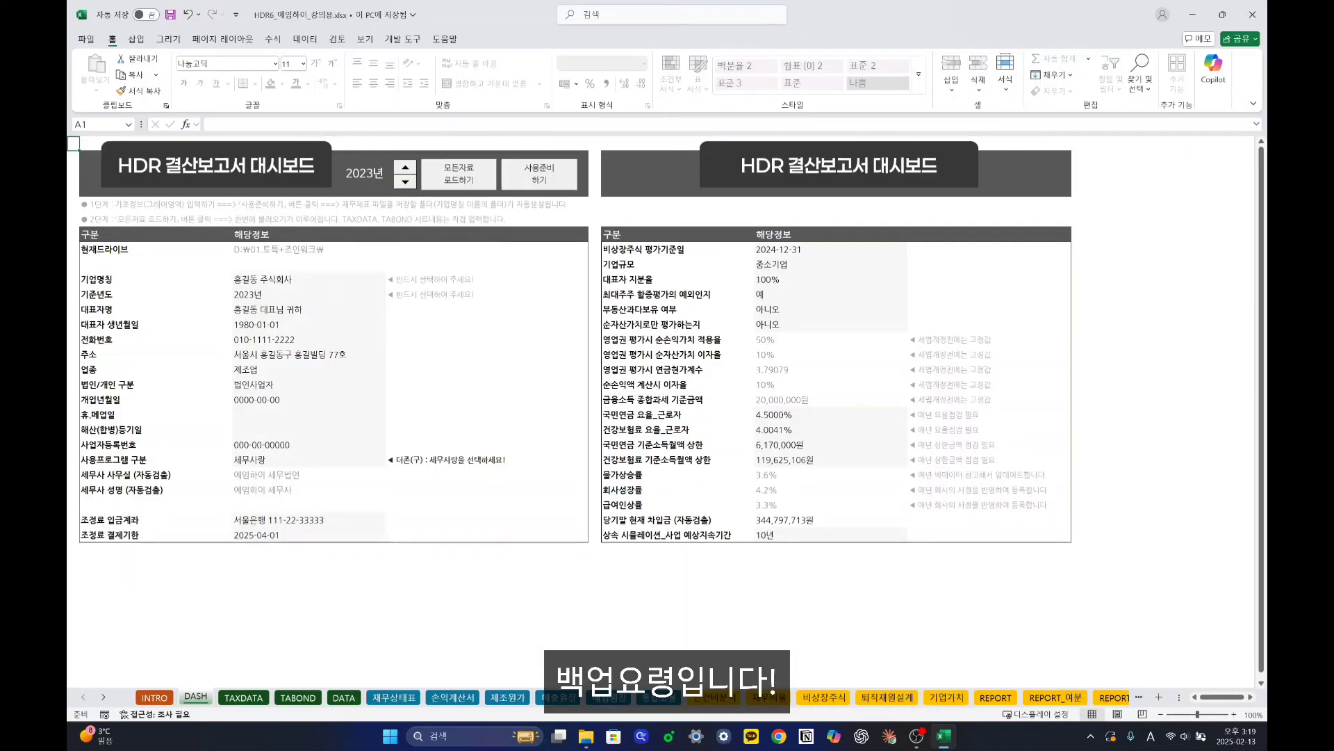
left_click(1193, 14)
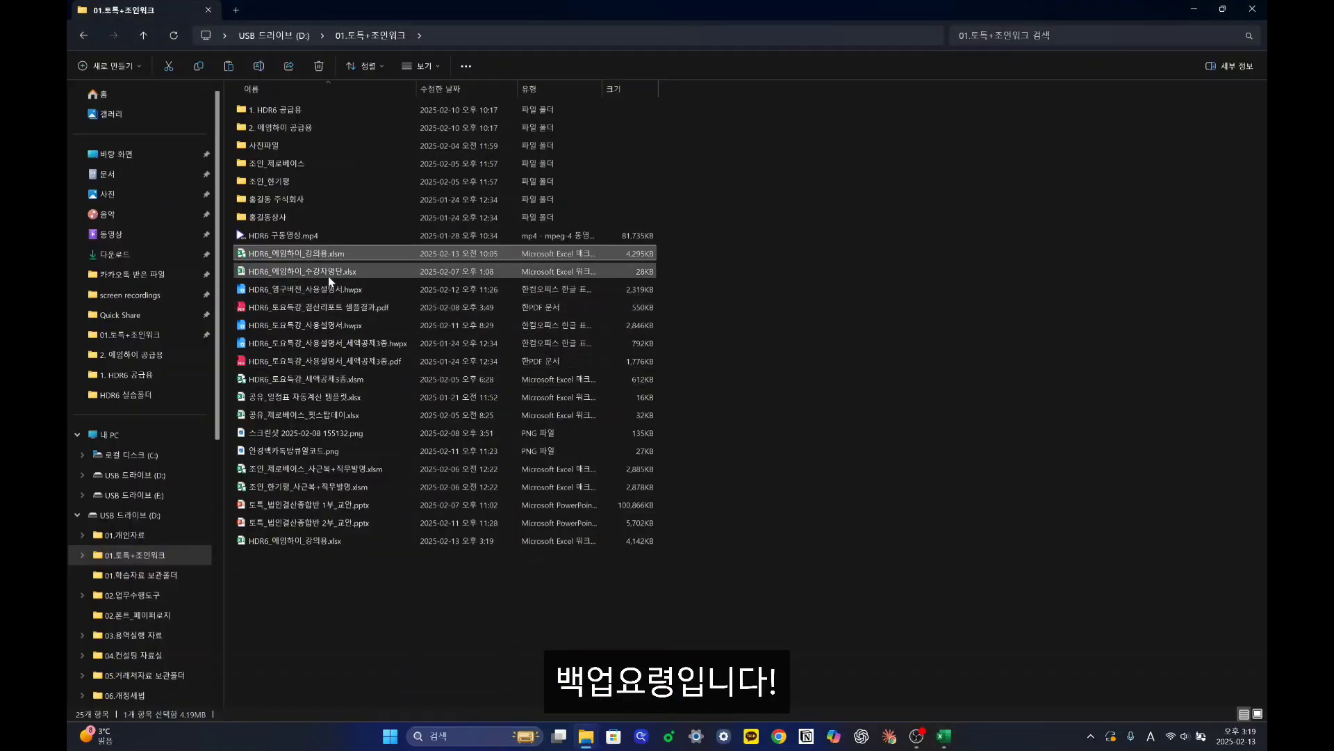
left_click(303, 544)
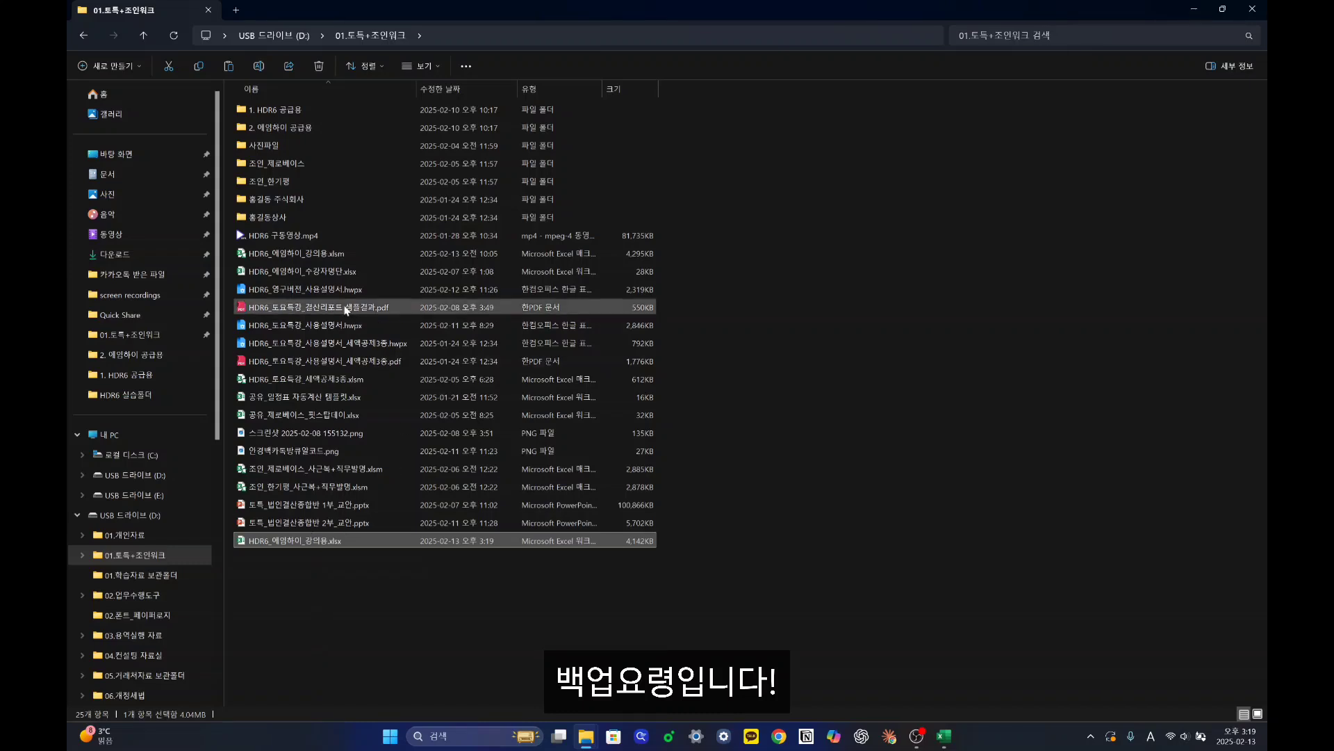
key("alt+Tab")
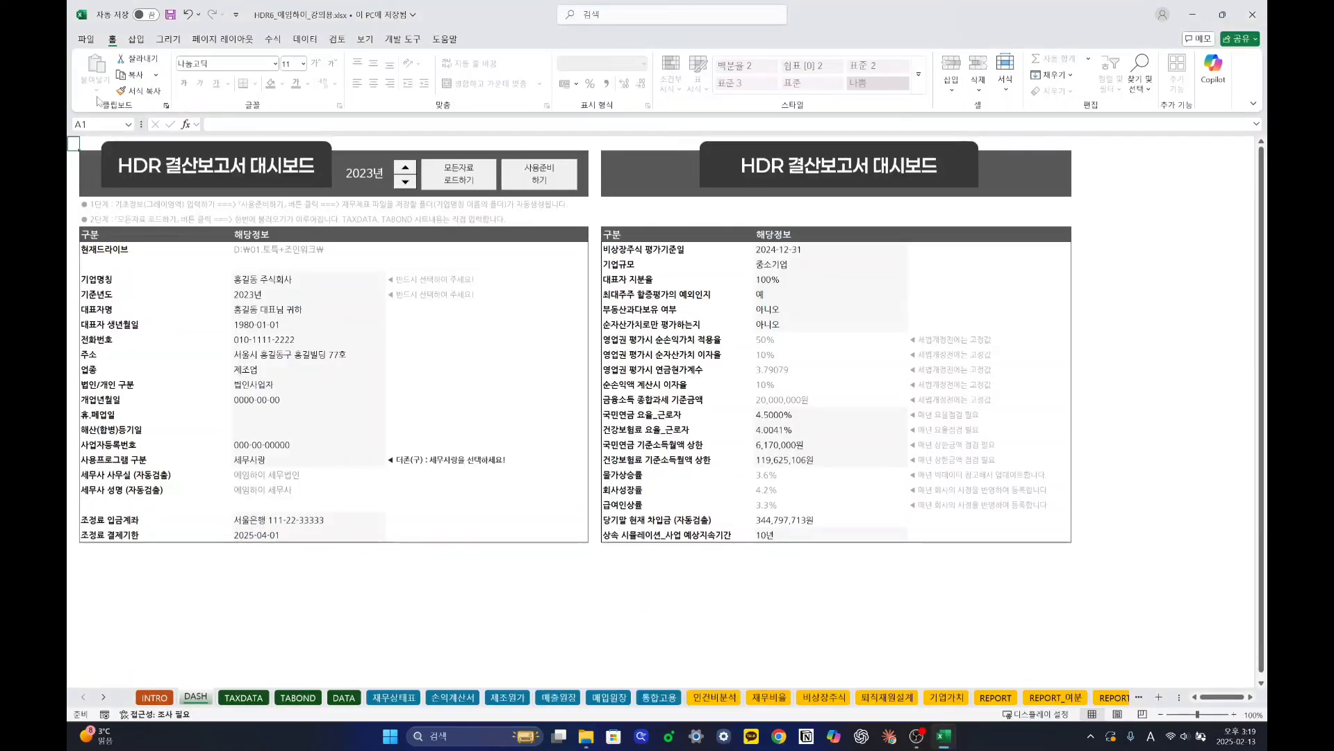
Inspect the CELL("filename") drive-path formula in C6, then switch back to File Explorer.
left_click(86, 39)
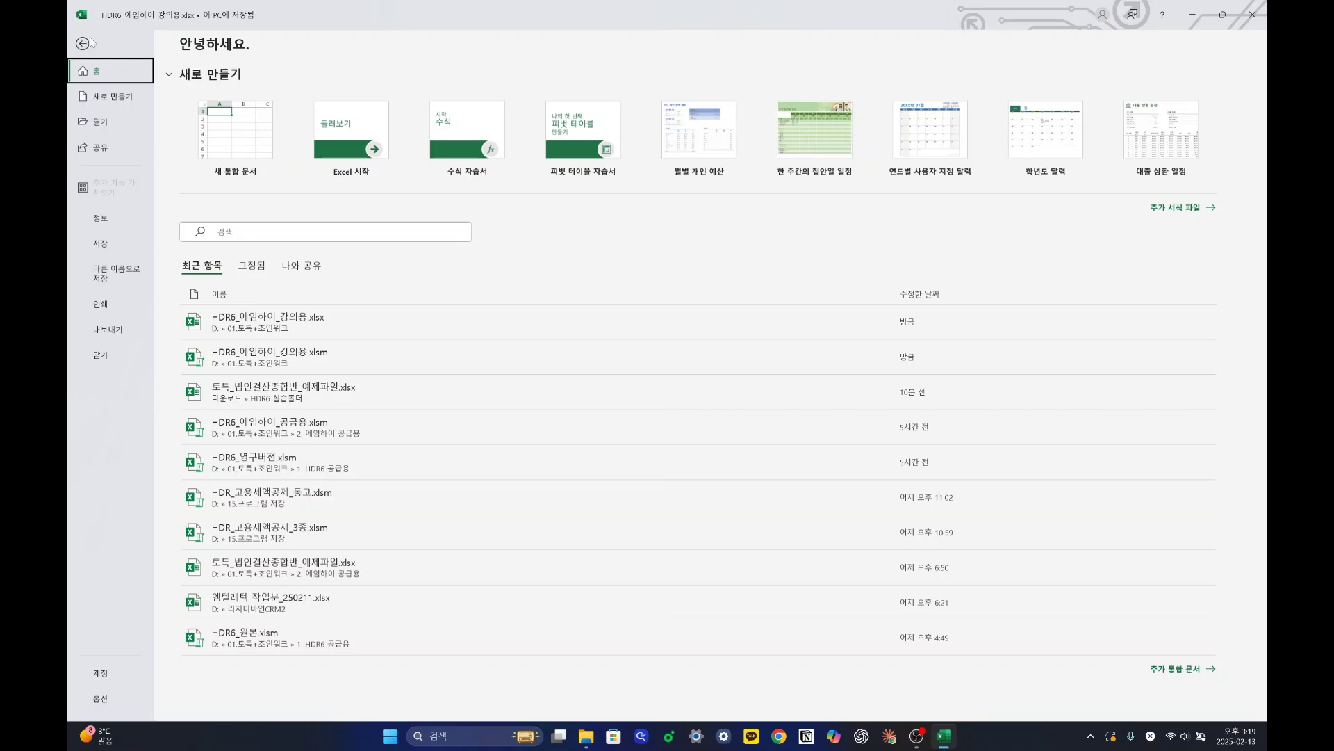
left_click(84, 43)
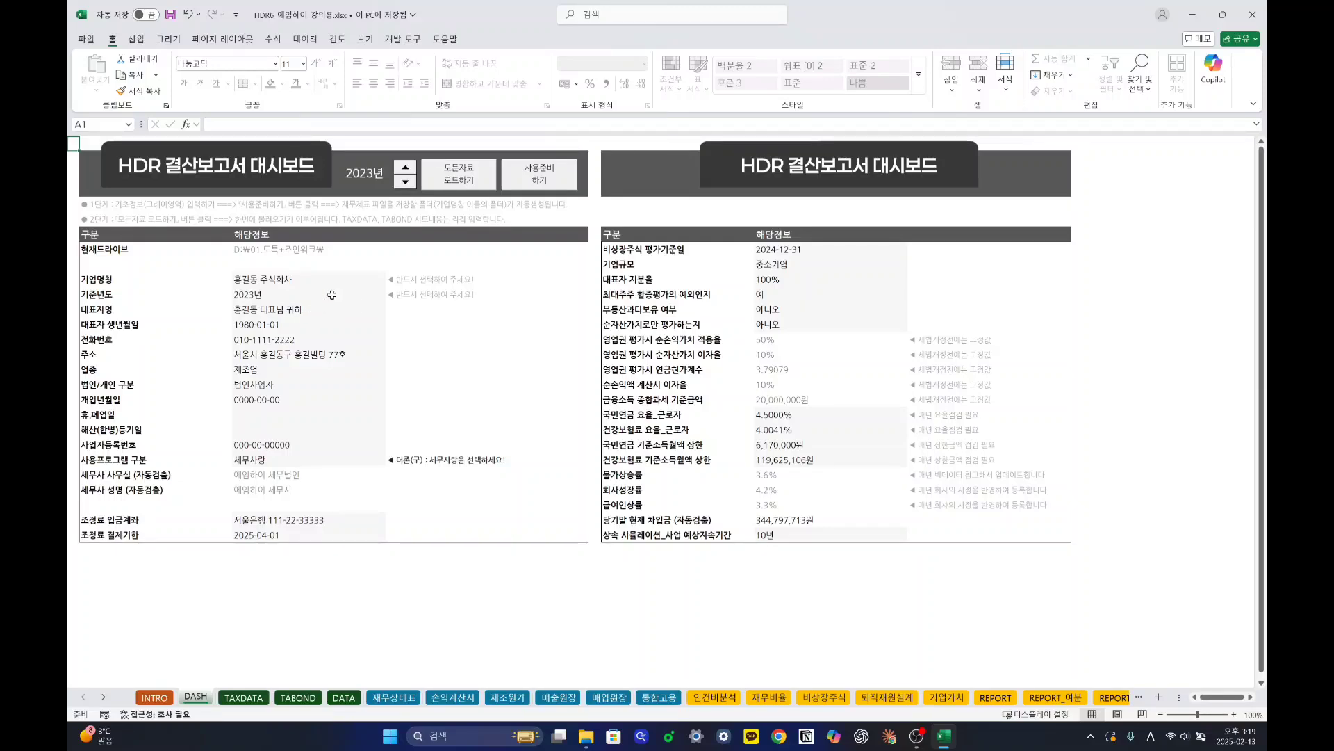
left_click(336, 251)
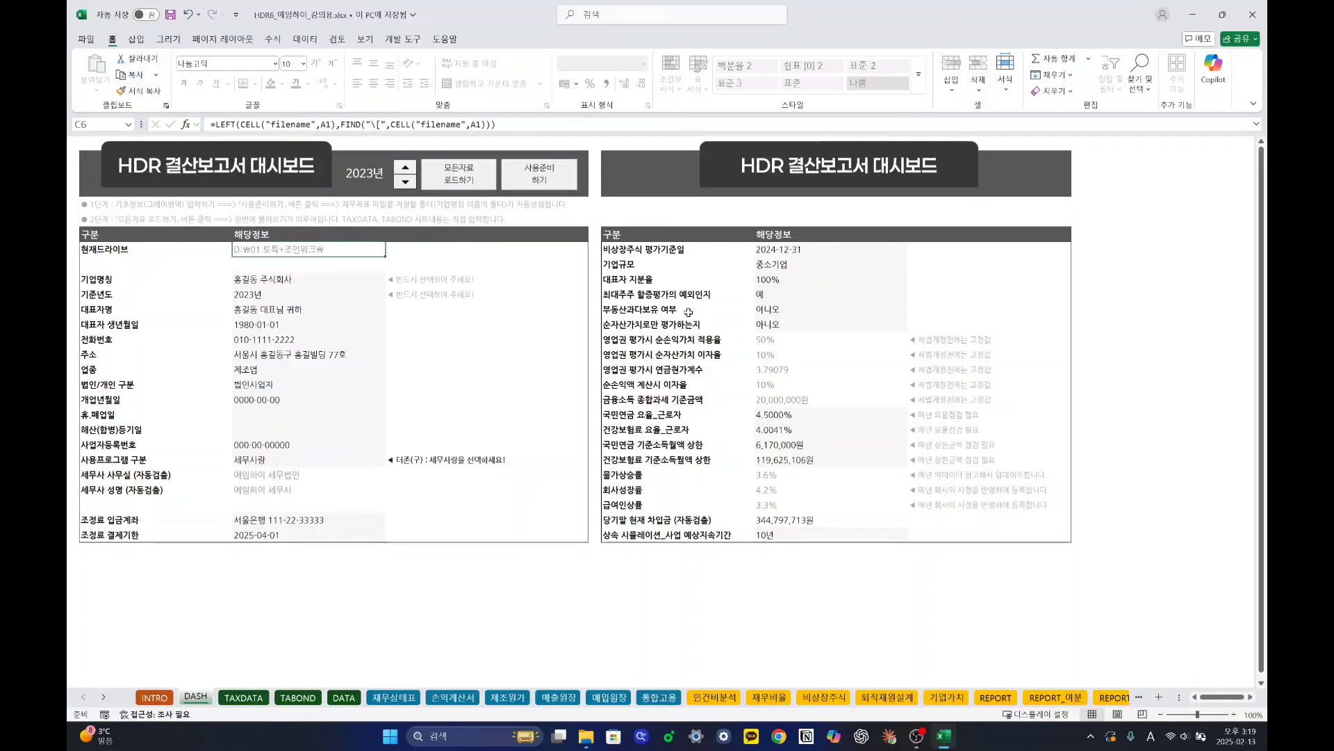
key("alt+Tab")
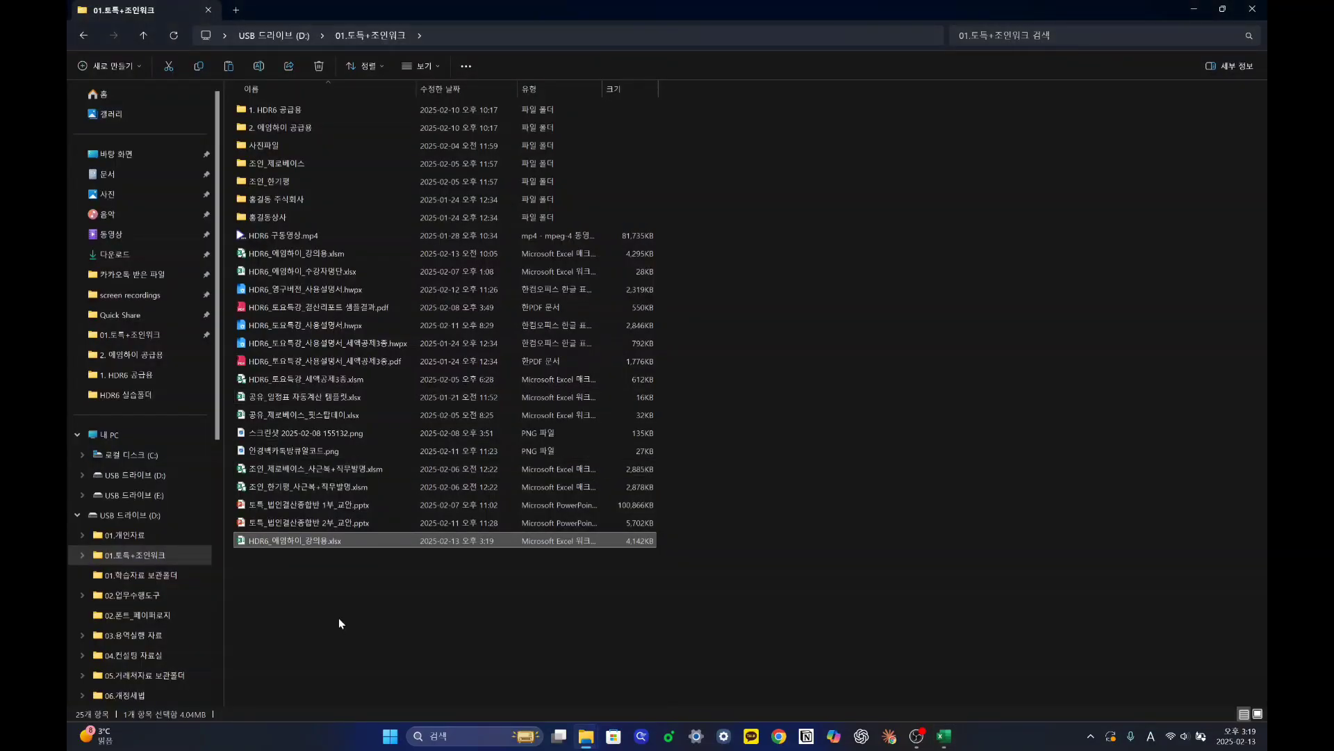
right_click(331, 260)
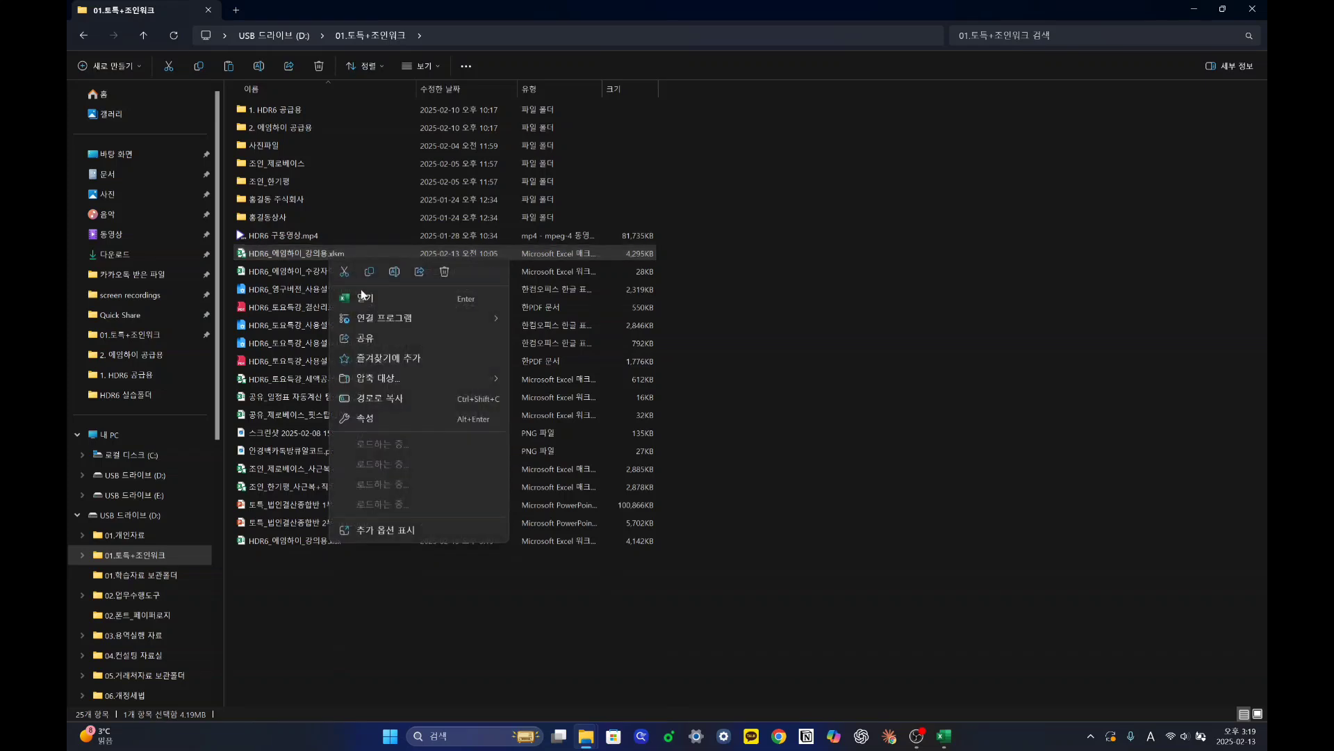
left_click(377, 417)
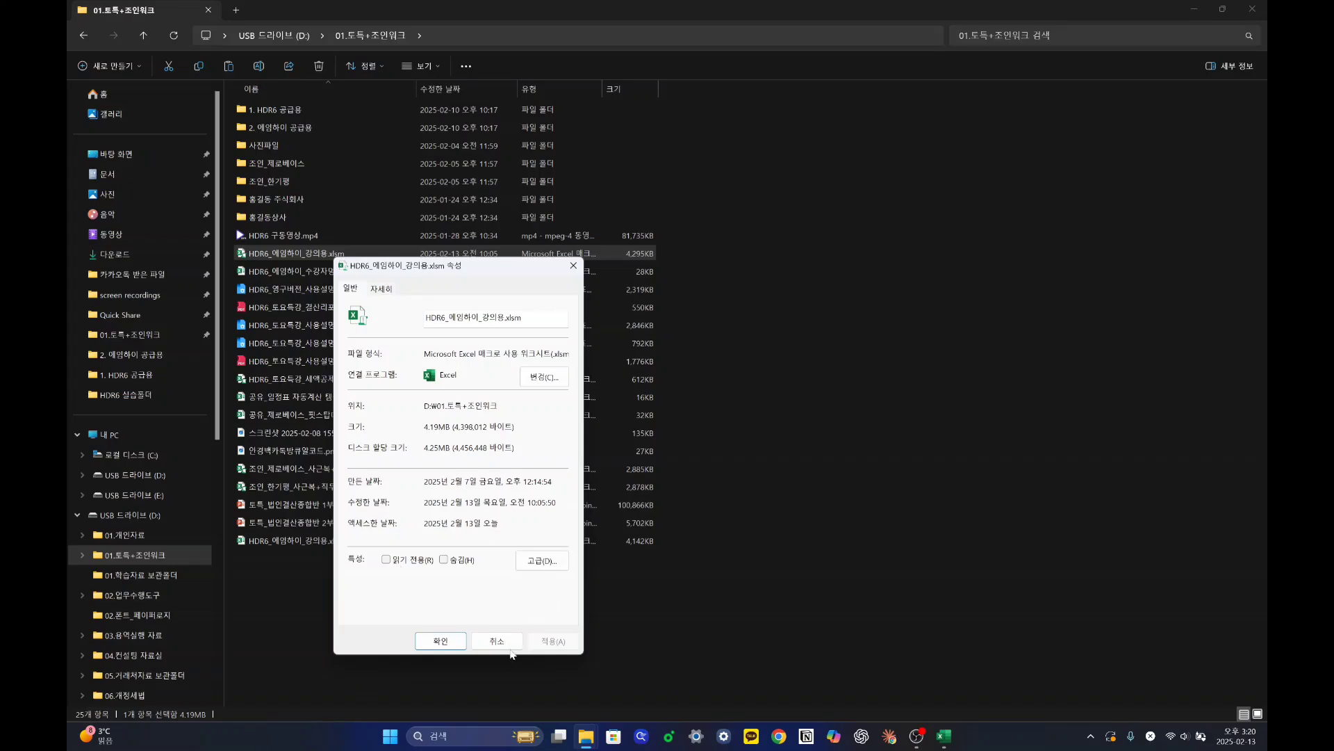
key("alt+Tab")
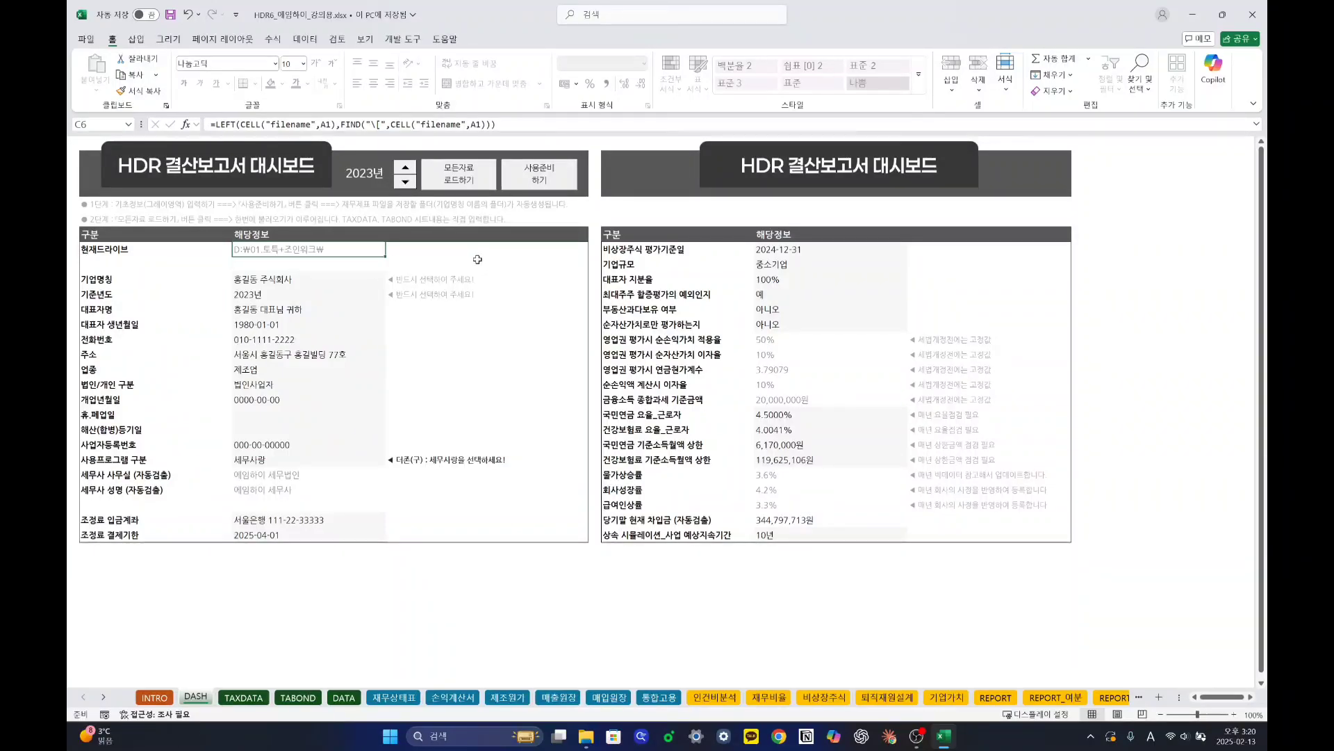
key("alt+Tab")
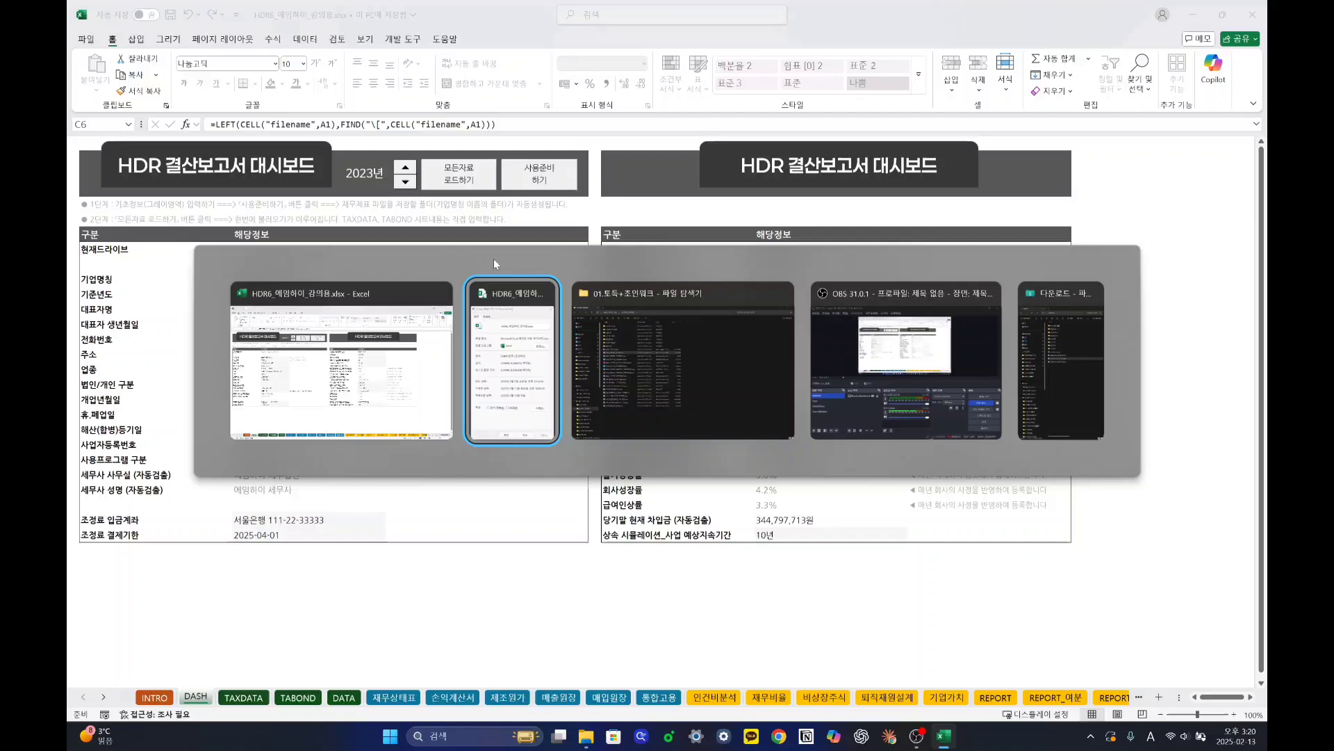
left_click(625, 306)
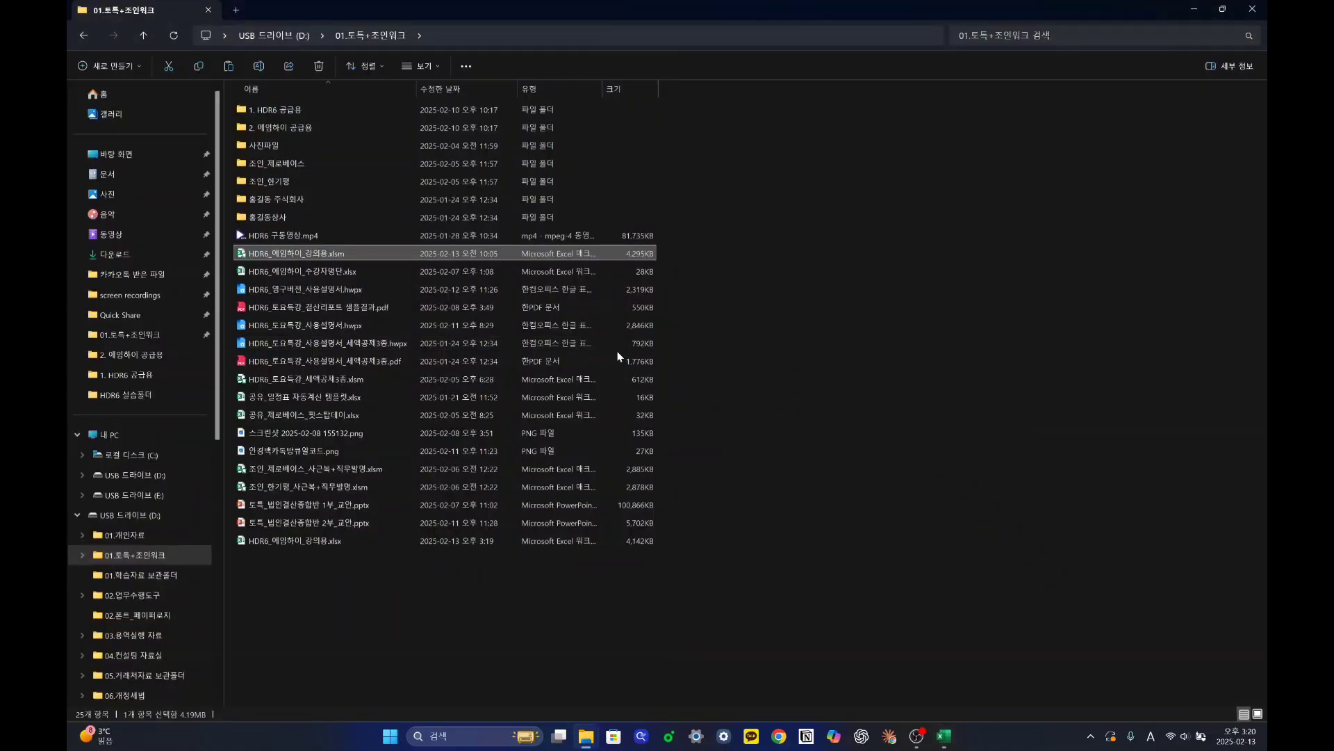
right_click(348, 255)
left_click(389, 519)
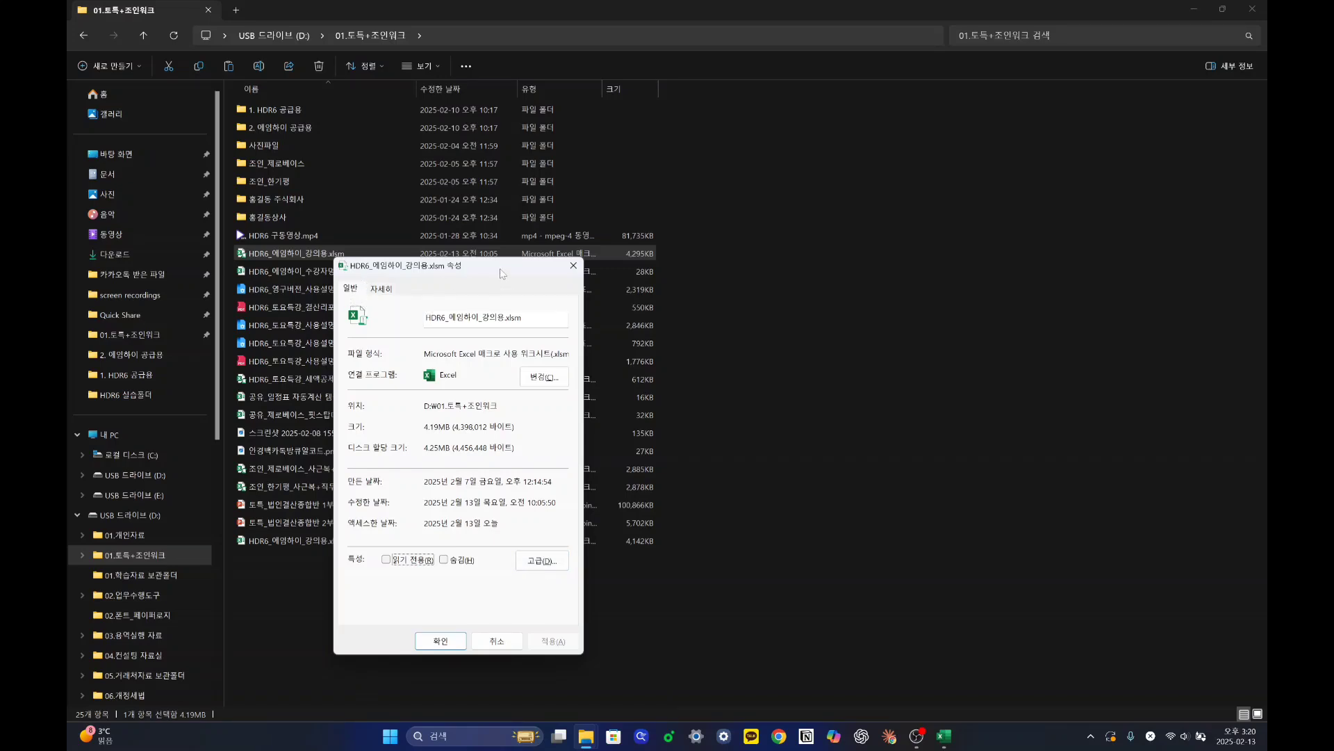
left_click(573, 266)
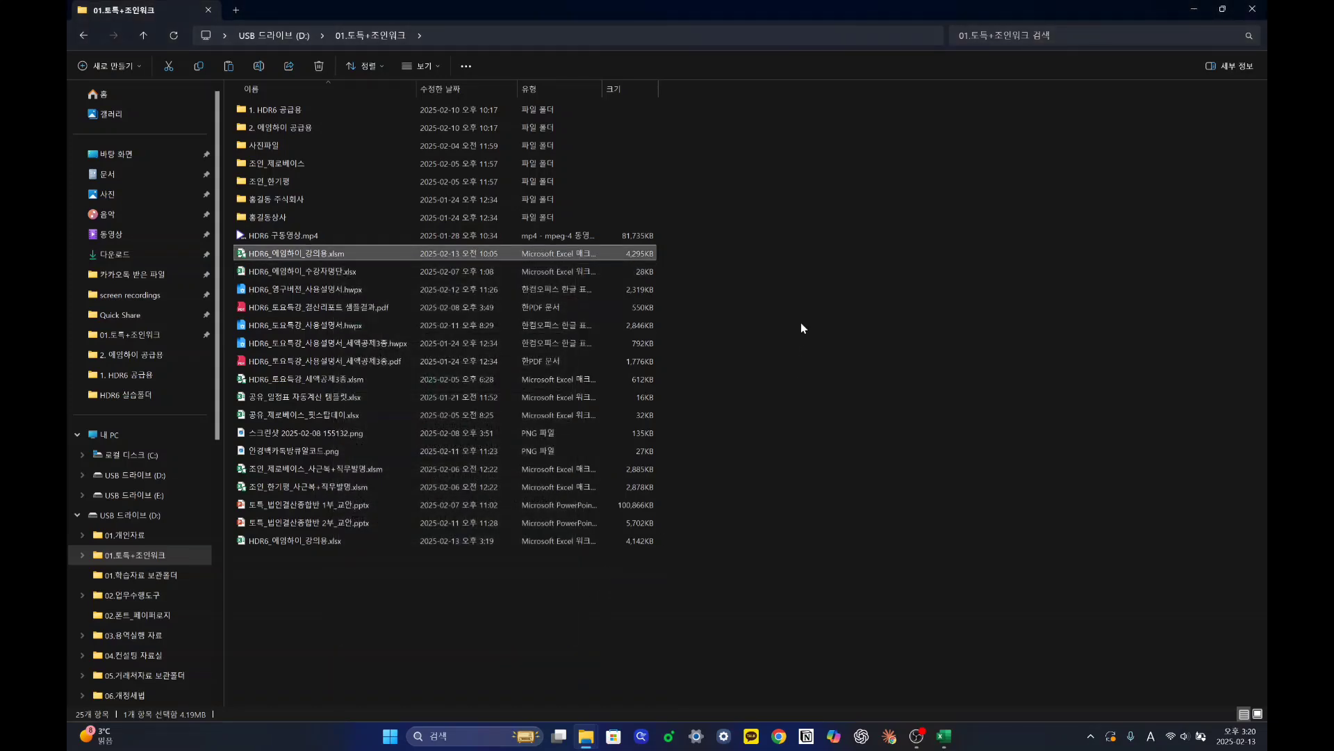
key("alt+Tab")
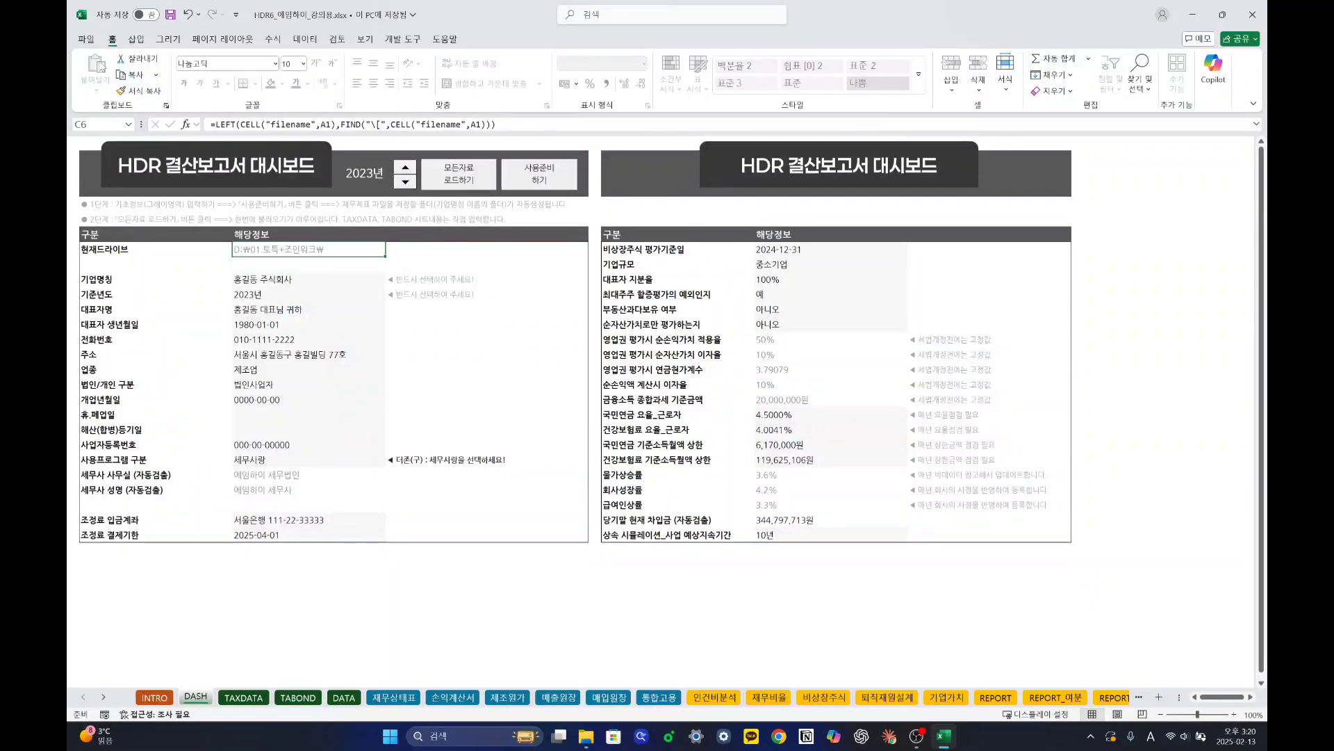
Enable the 개발 도구 tab through Excel Options > Customize Ribbon.
left_click(91, 43)
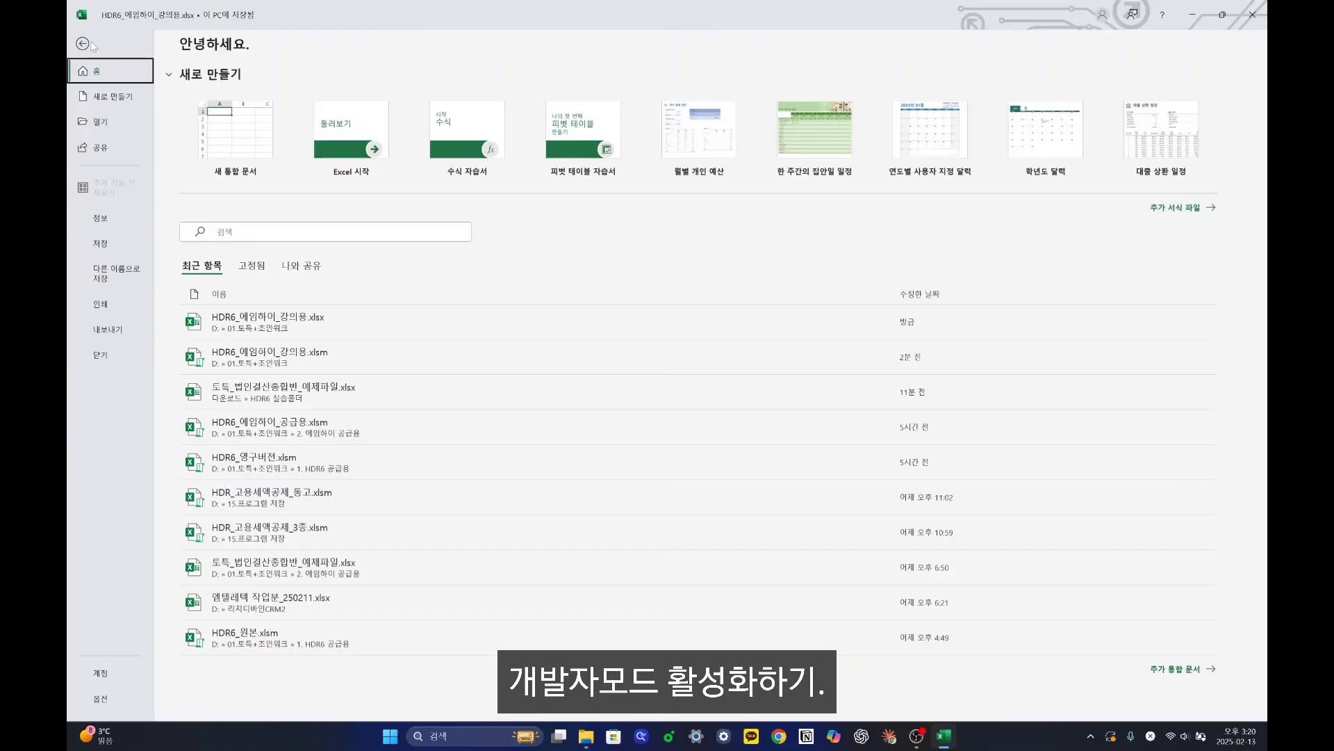
left_click(84, 43)
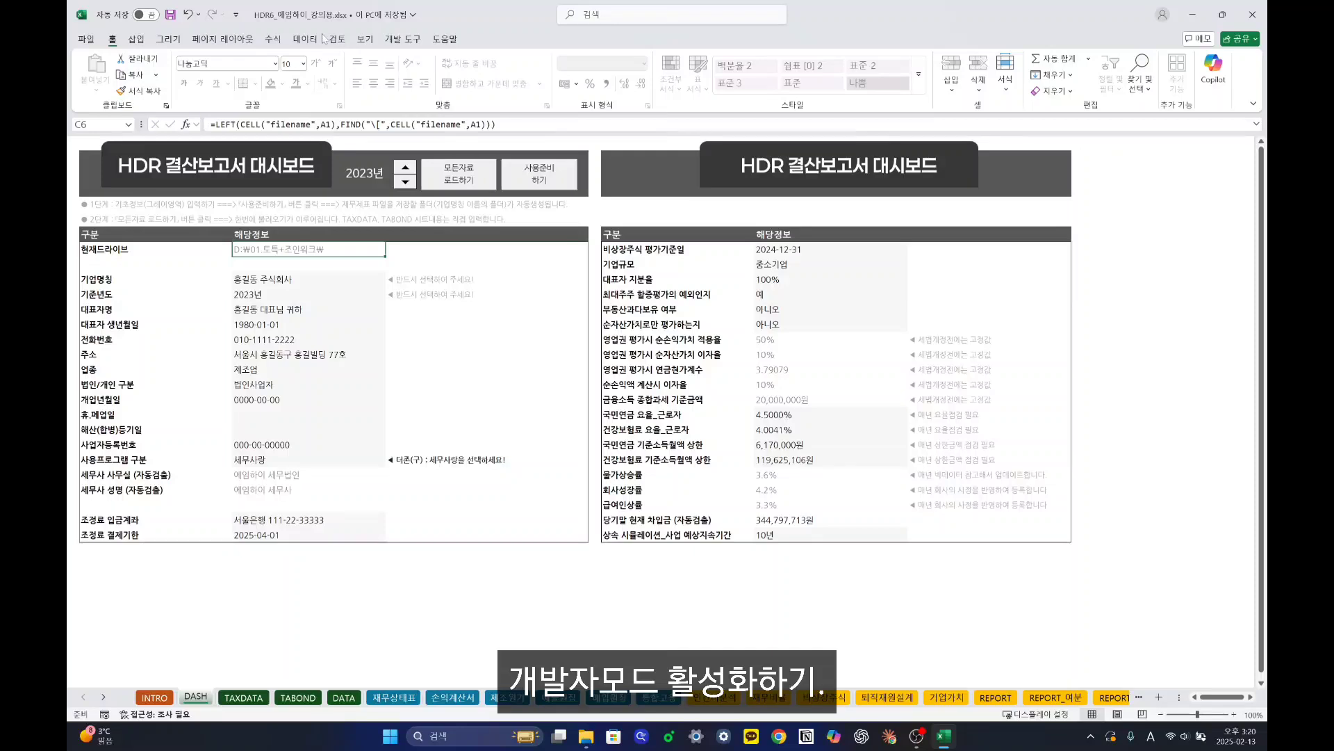
left_click(392, 41)
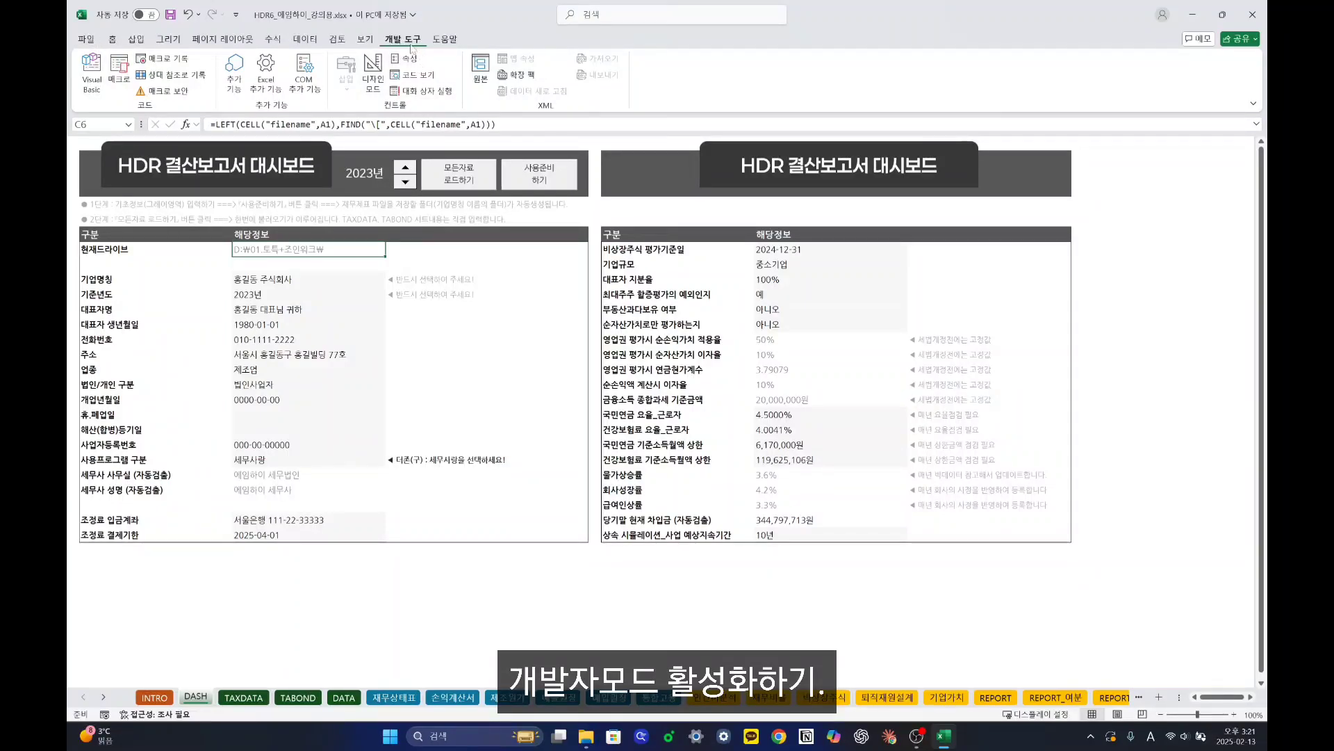
left_click(86, 40)
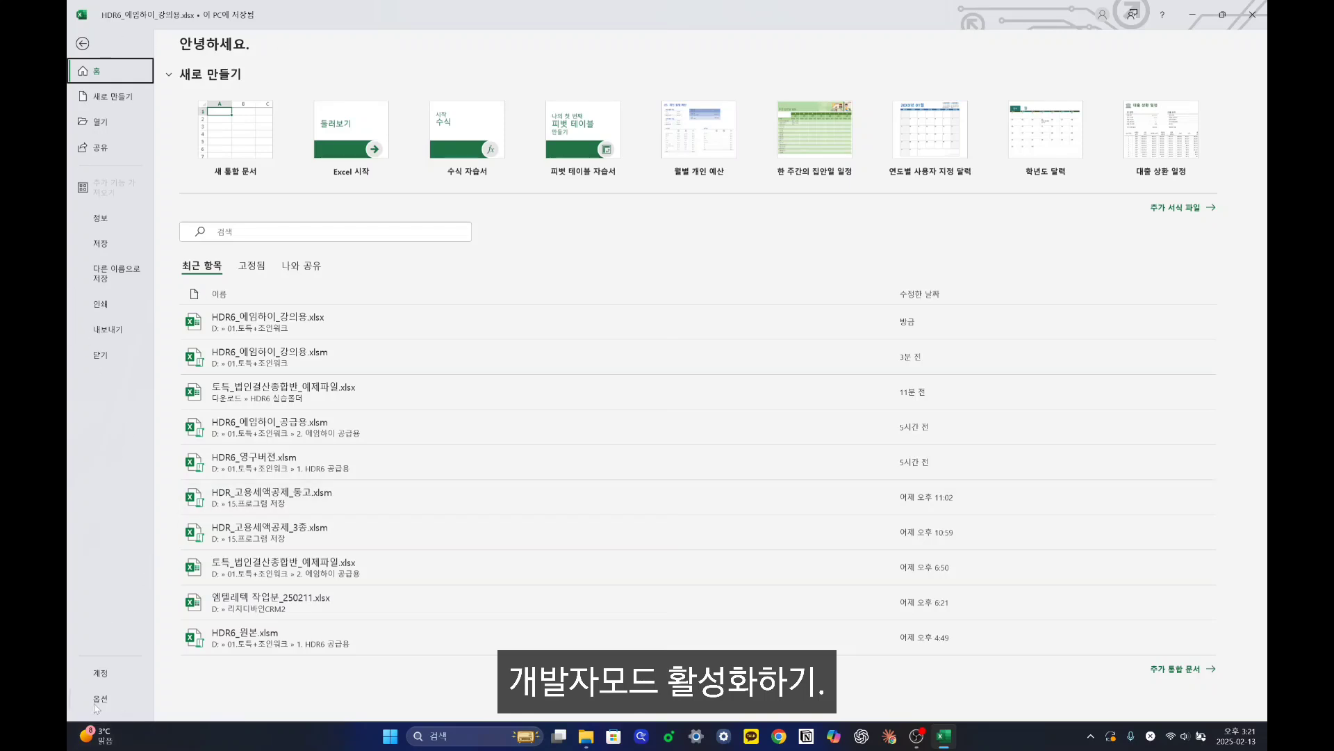
left_click(104, 706)
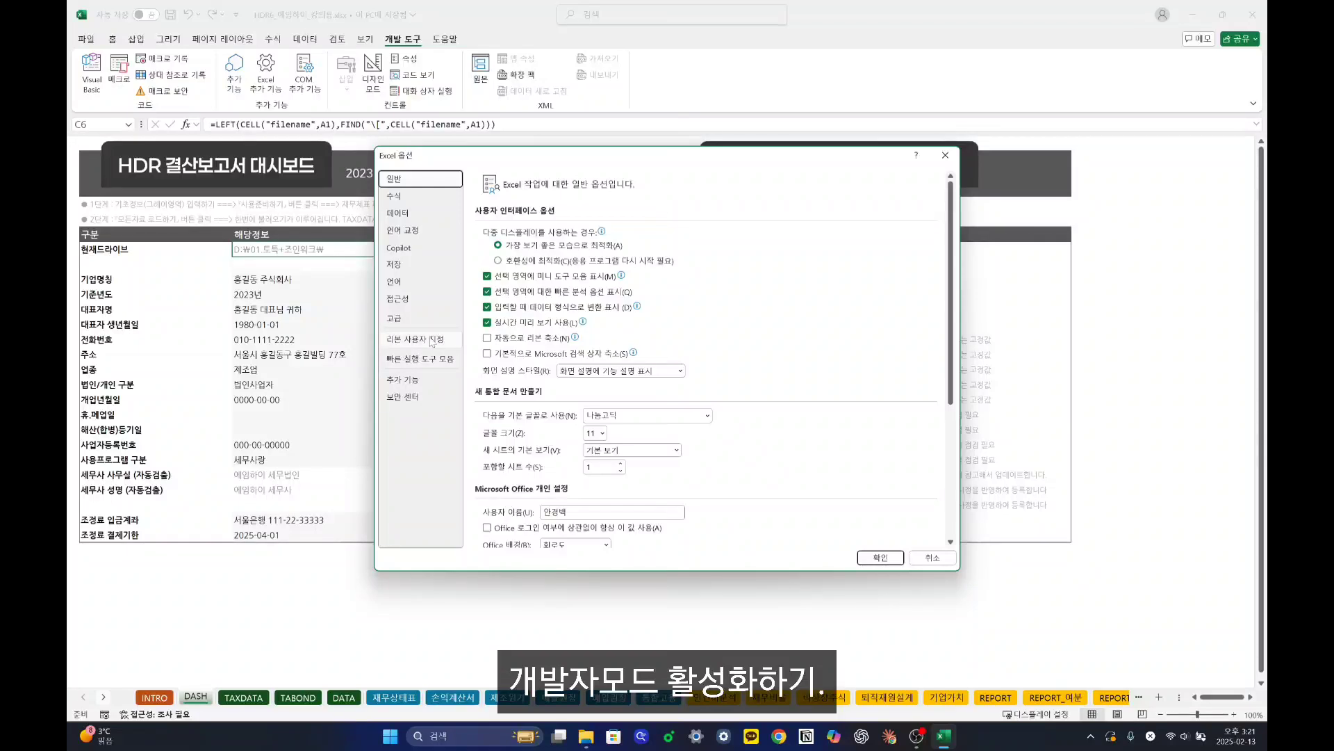
left_click(433, 341)
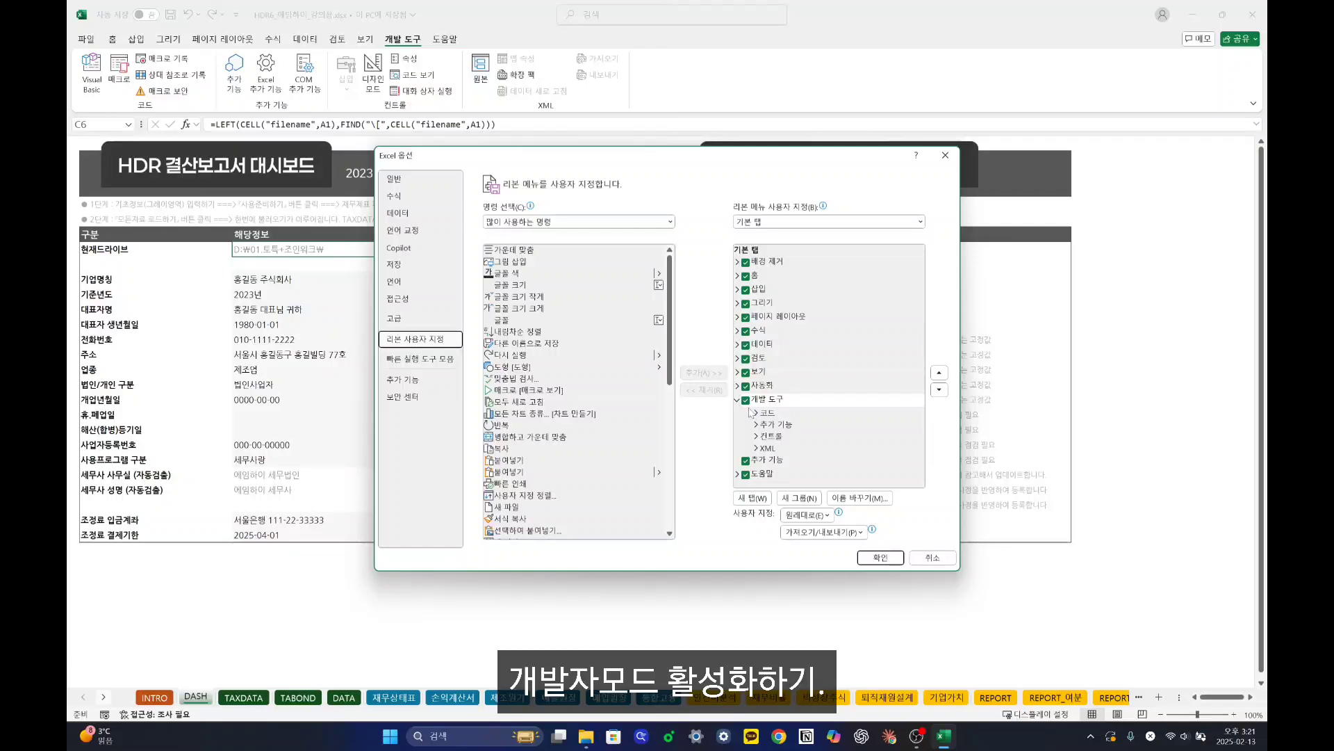
left_click(881, 558)
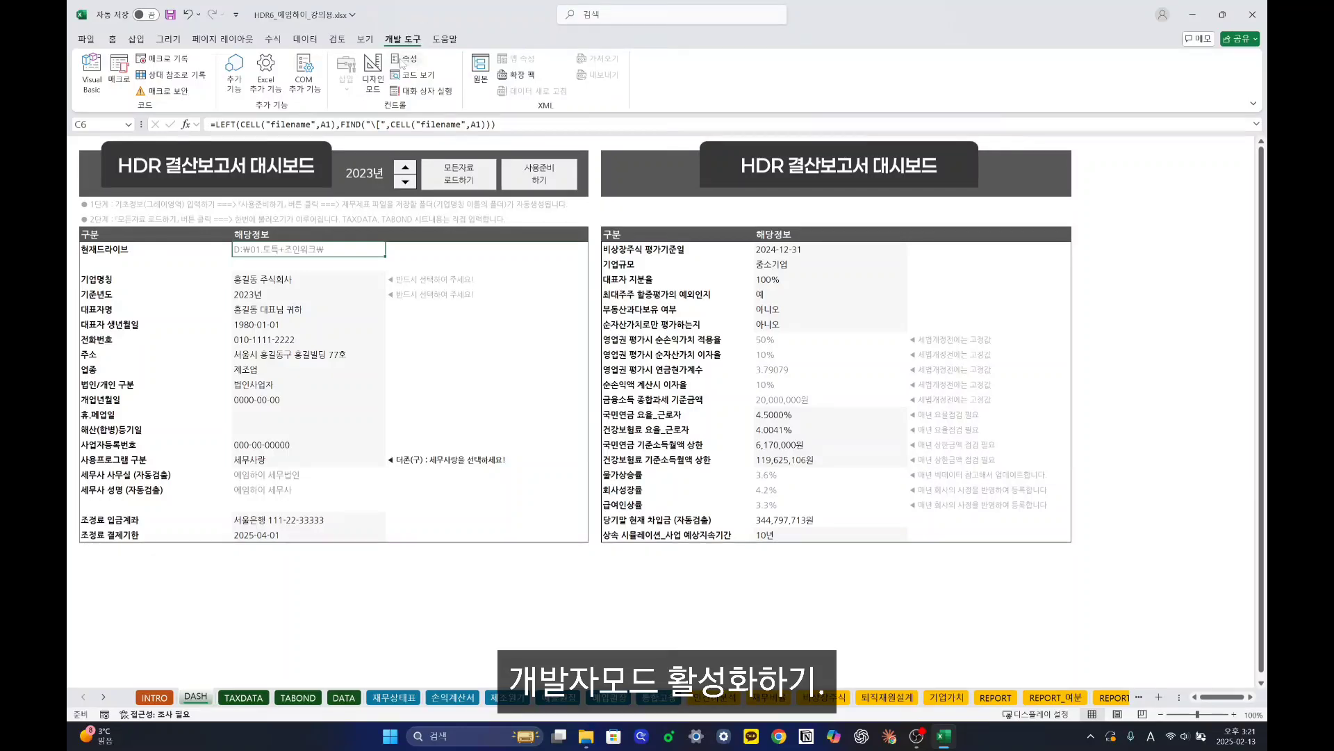
Review the company info, fee account, valuation setting and pension/insurance rate input ranges.
left_click(477, 341)
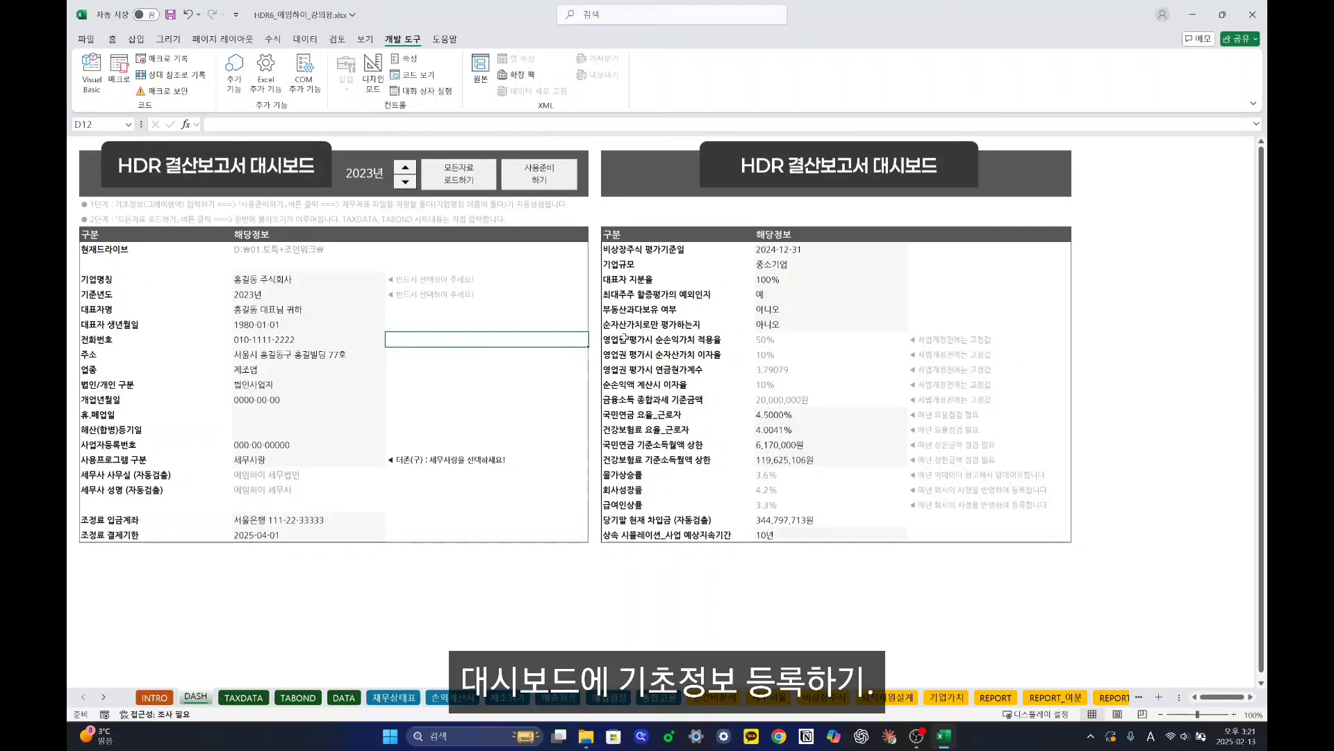
left_click(282, 278)
left_click_drag(282, 278, 299, 462)
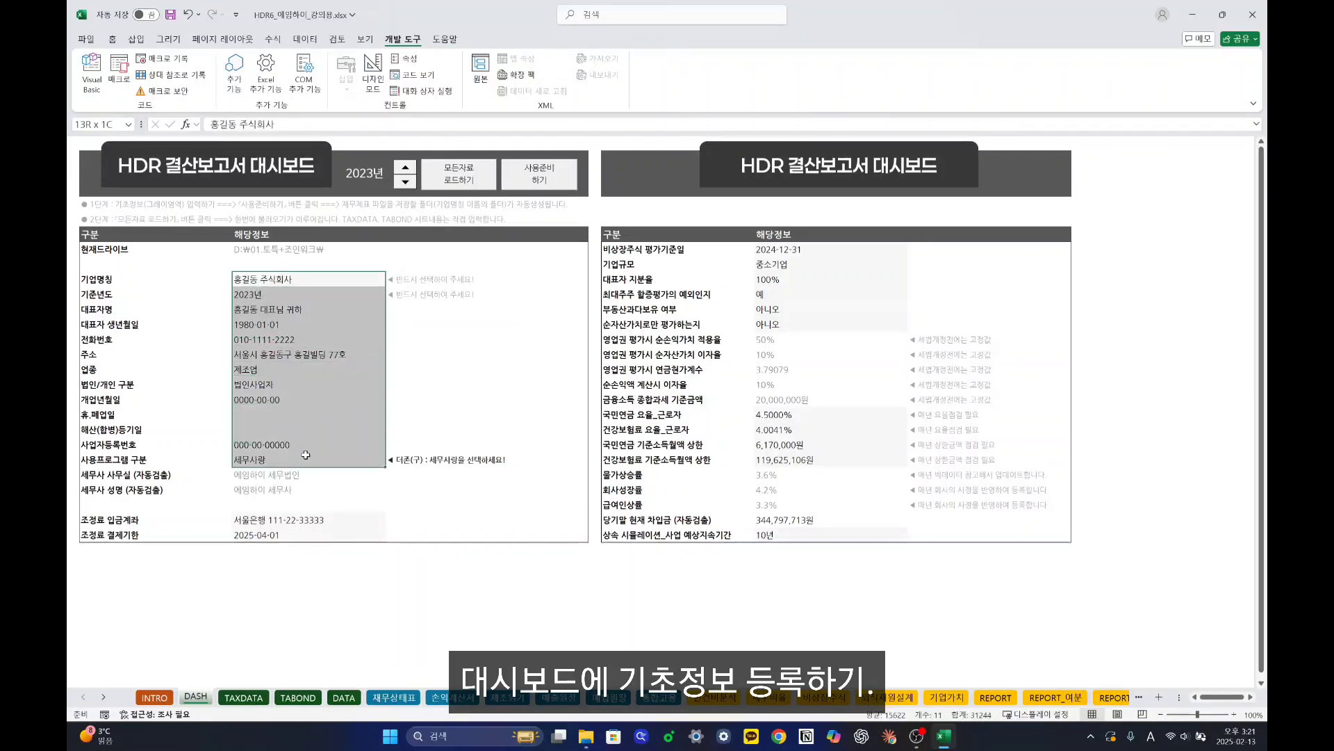
left_click(334, 527)
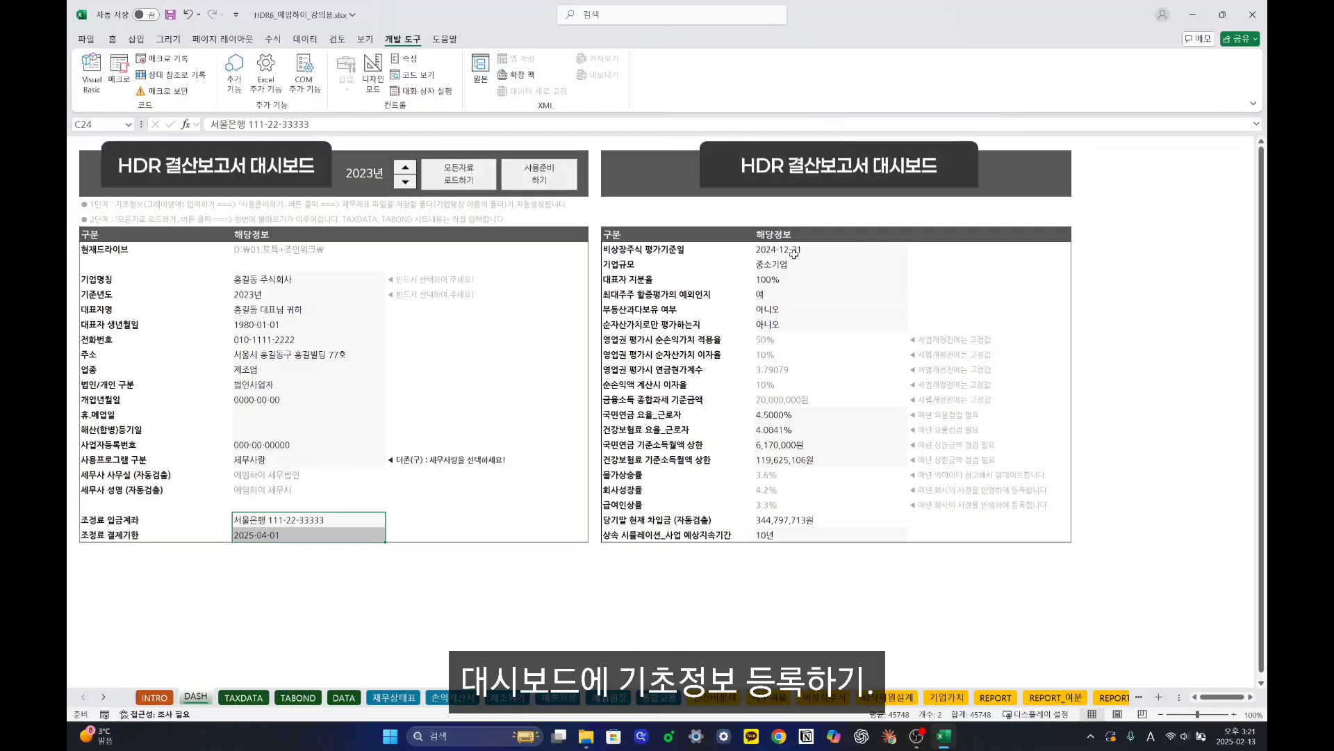
left_click_drag(793, 253, 811, 335)
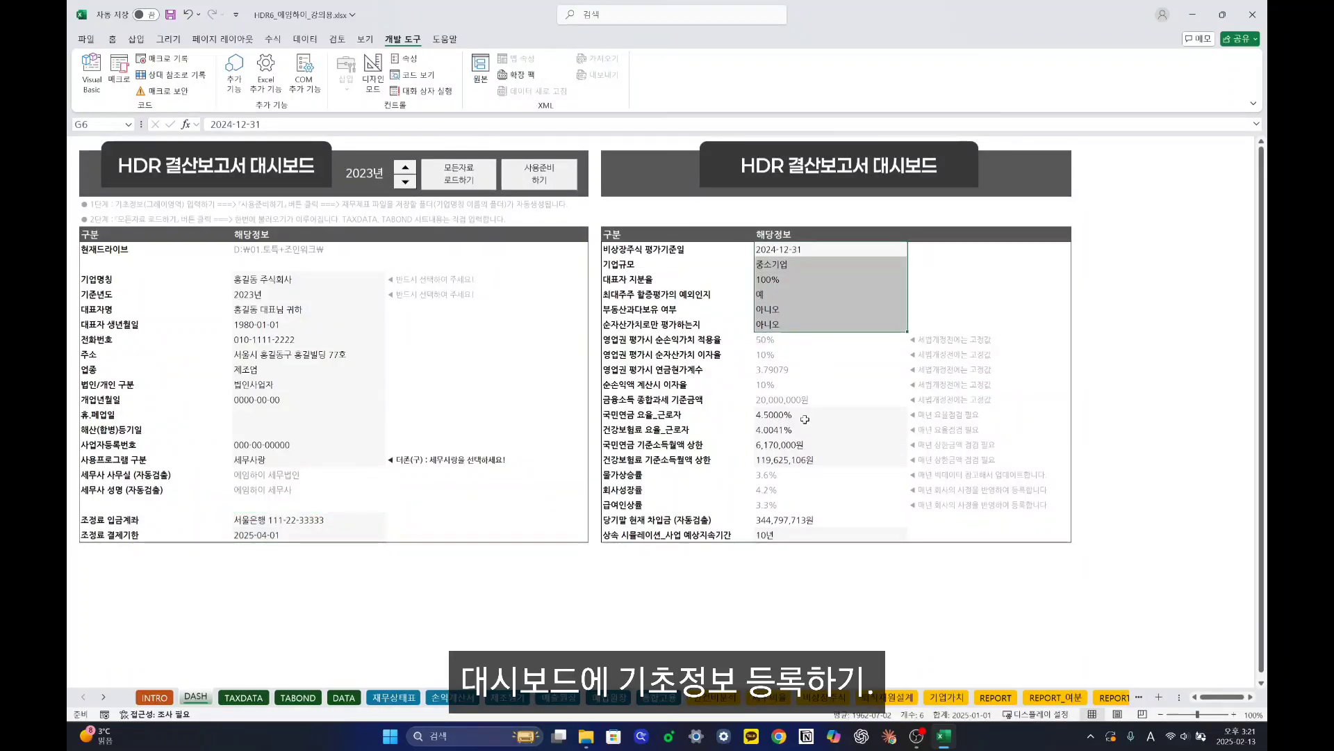
left_click_drag(805, 417, 806, 459)
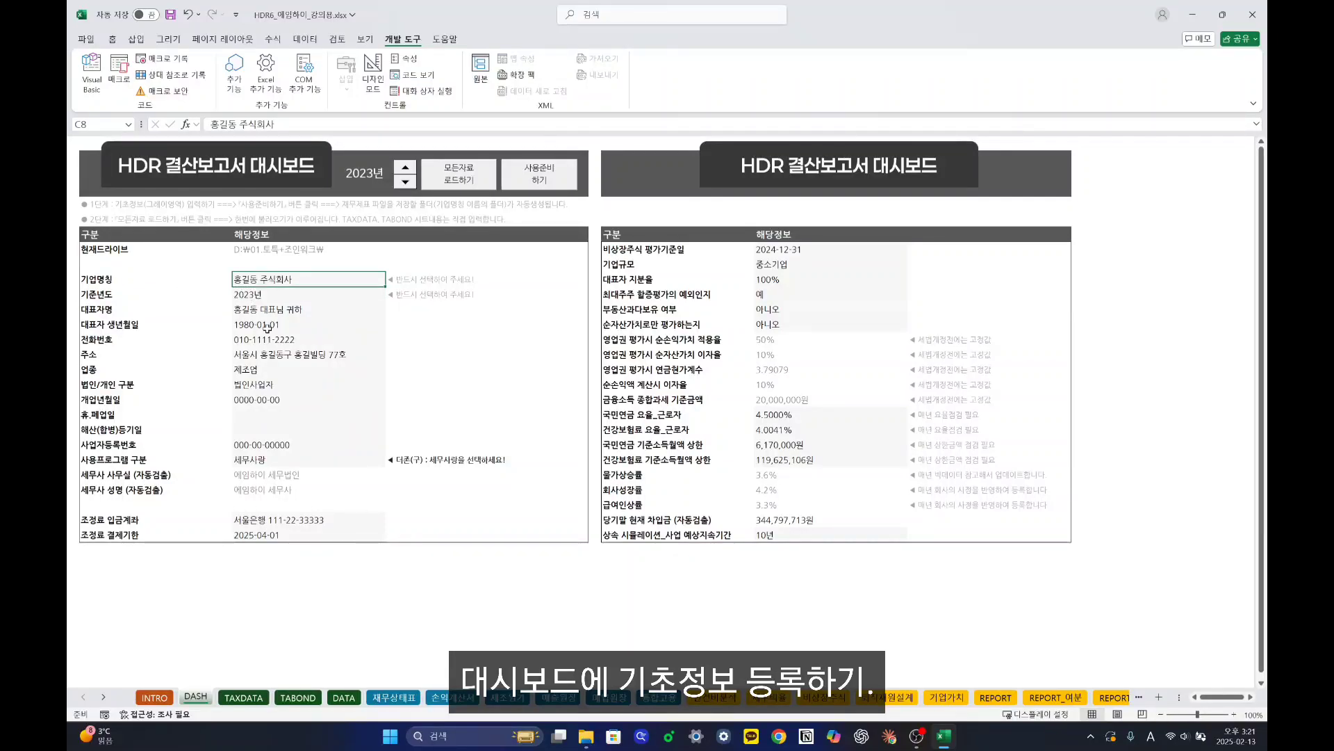
Change the base year in C9 to 2024, then check the birth date, phone and address cells.
left_click(258, 294)
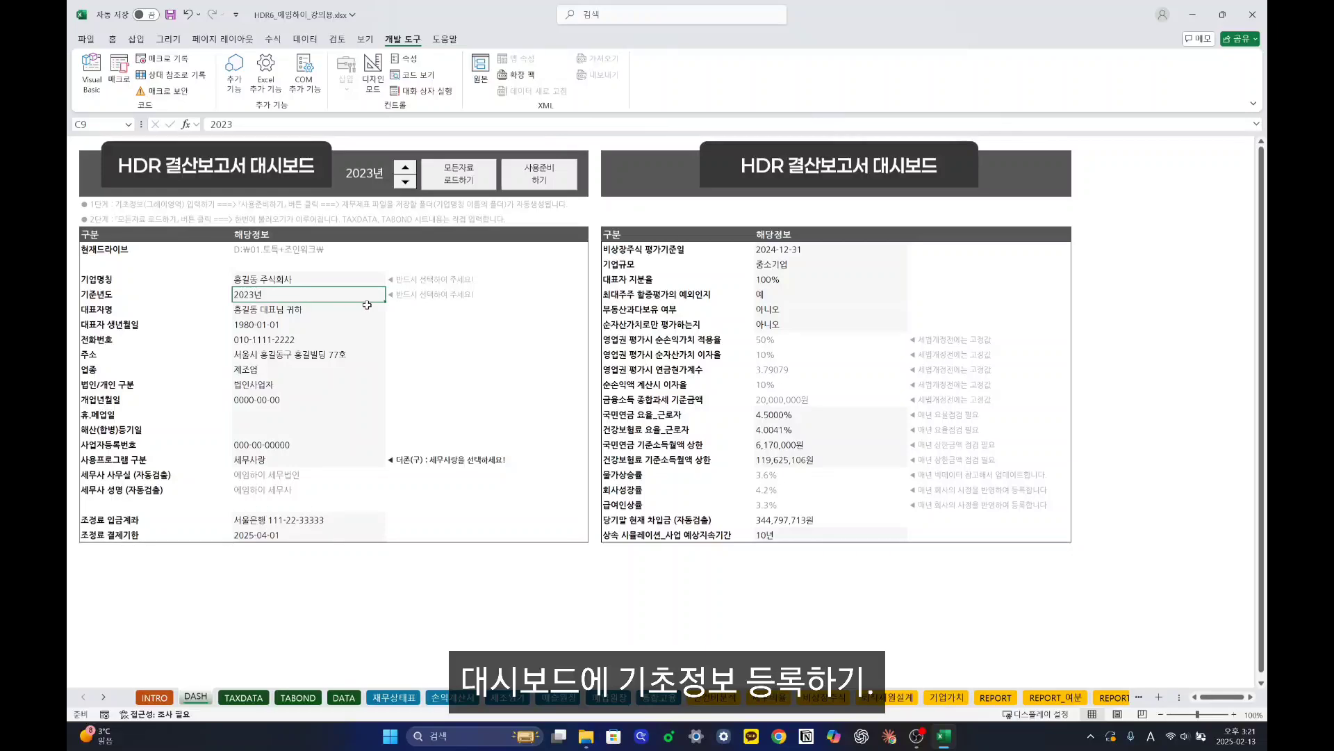
type("202")
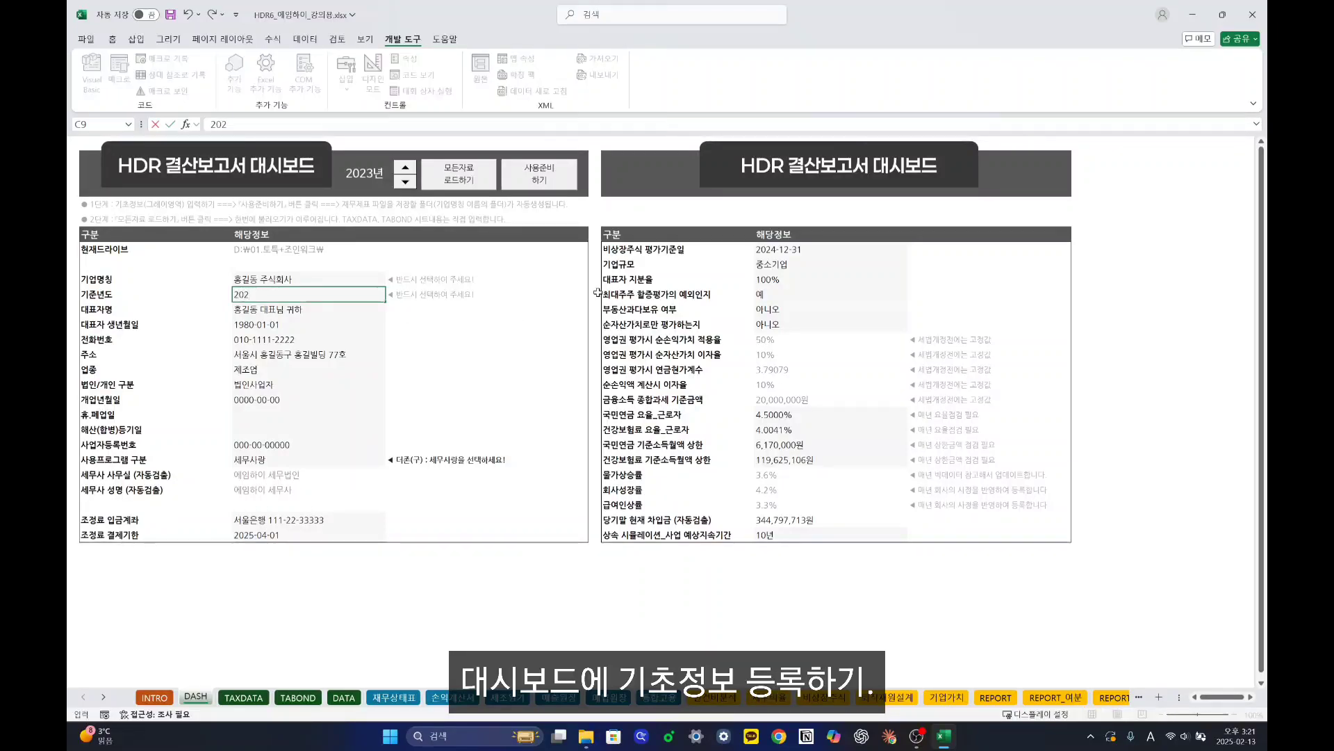
key("Return")
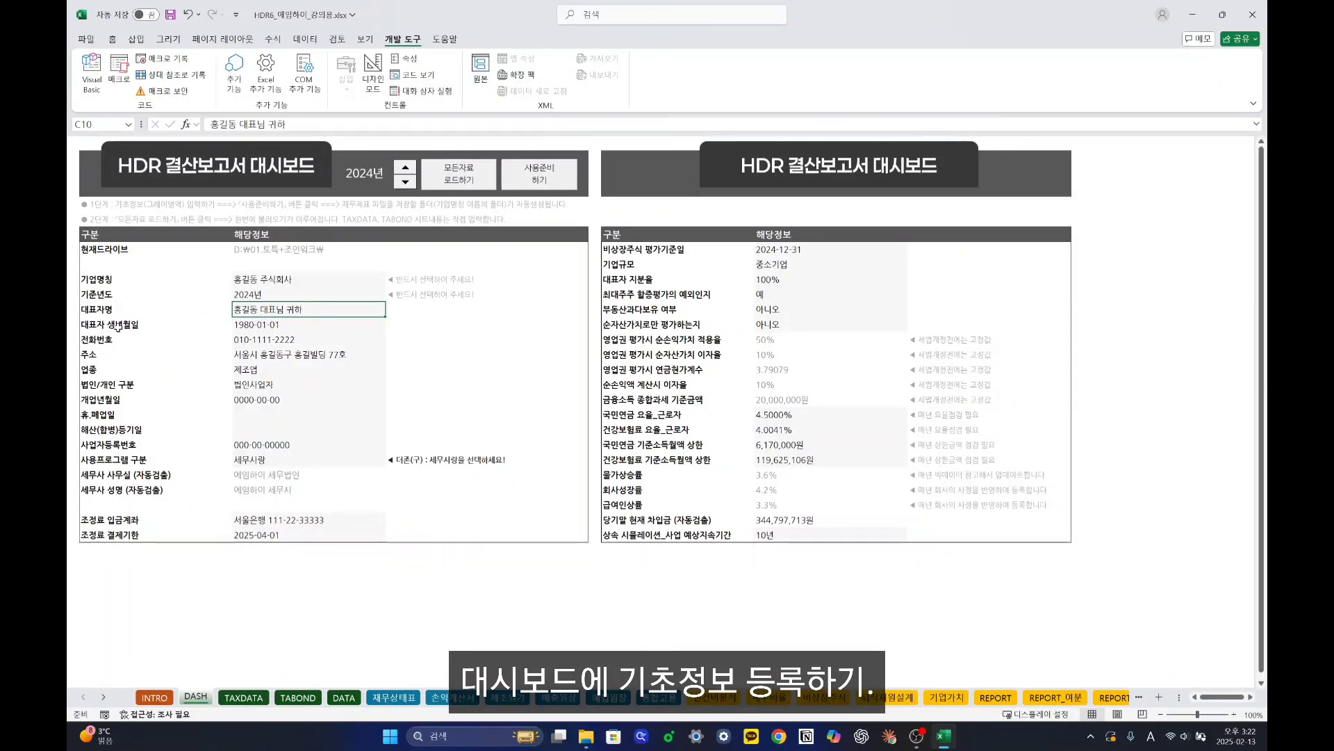
left_click(260, 325)
left_click(259, 340)
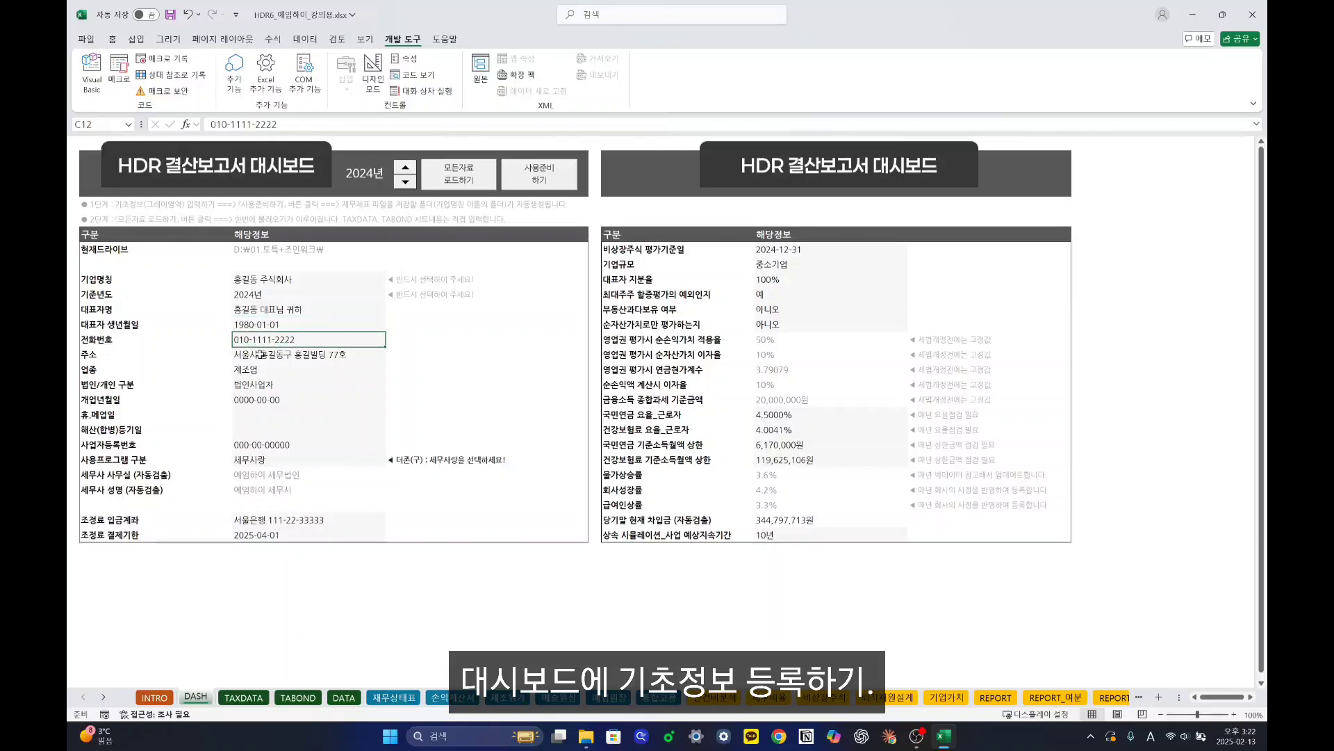
left_click(264, 355)
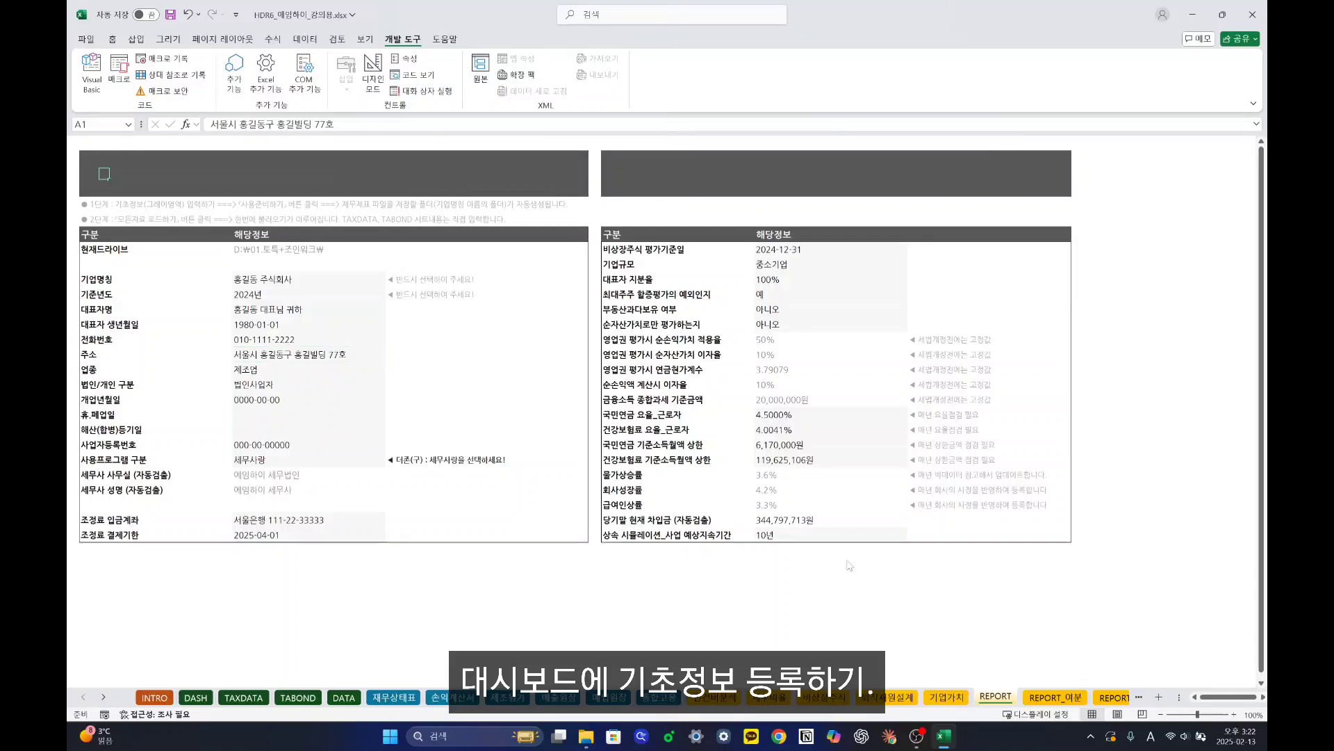
left_click(980, 699)
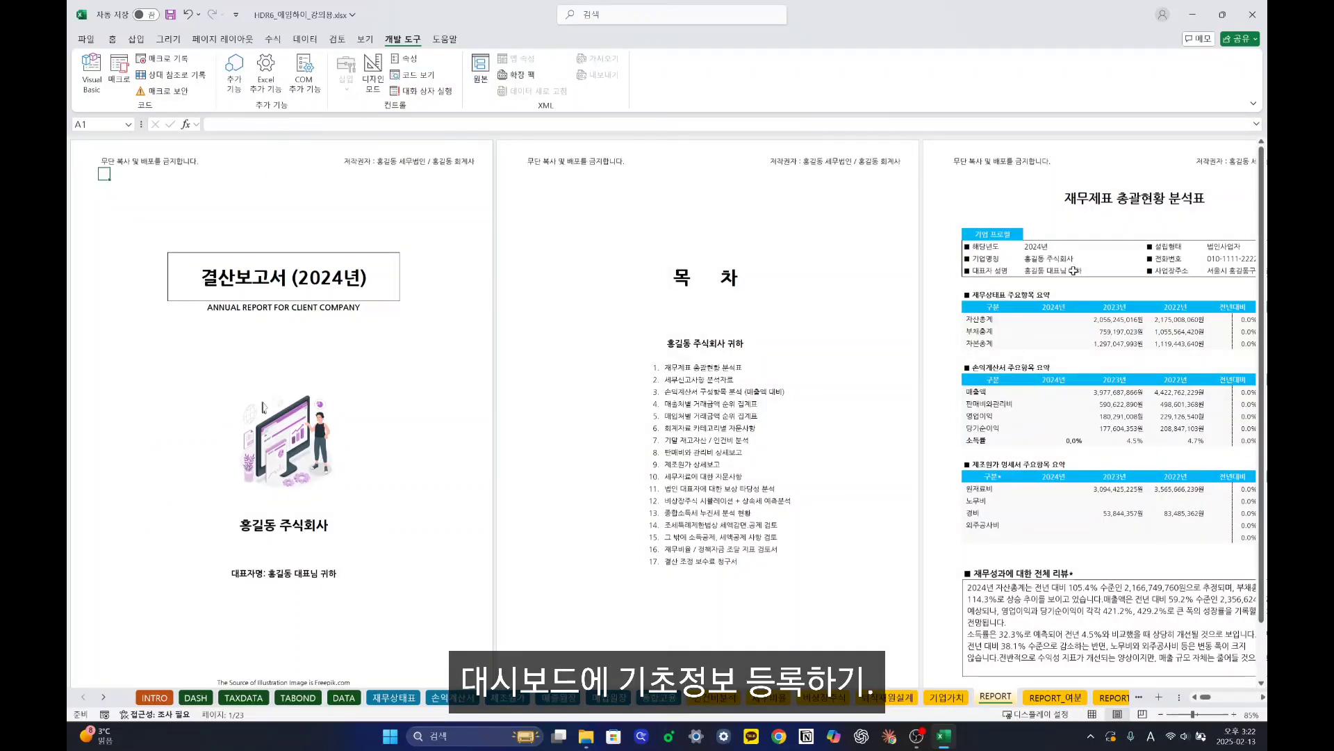
left_click(1215, 276)
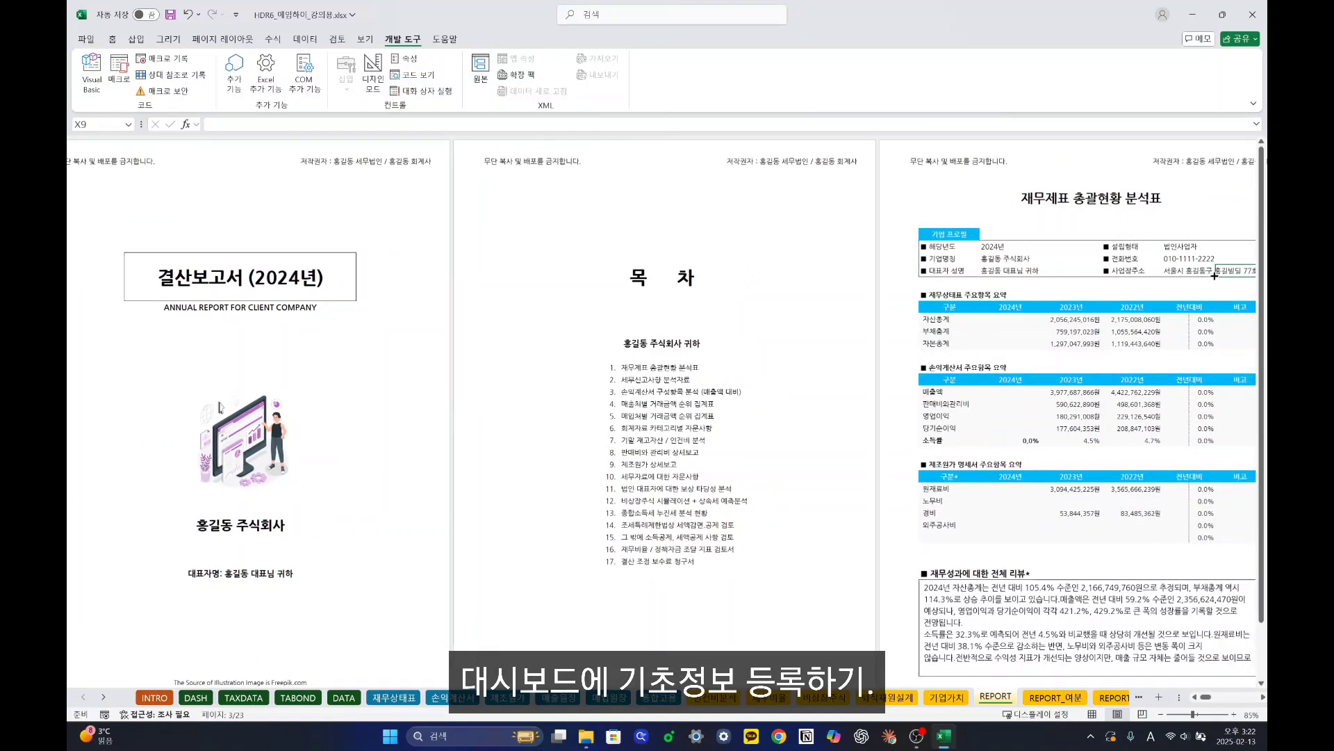
left_click(1057, 269)
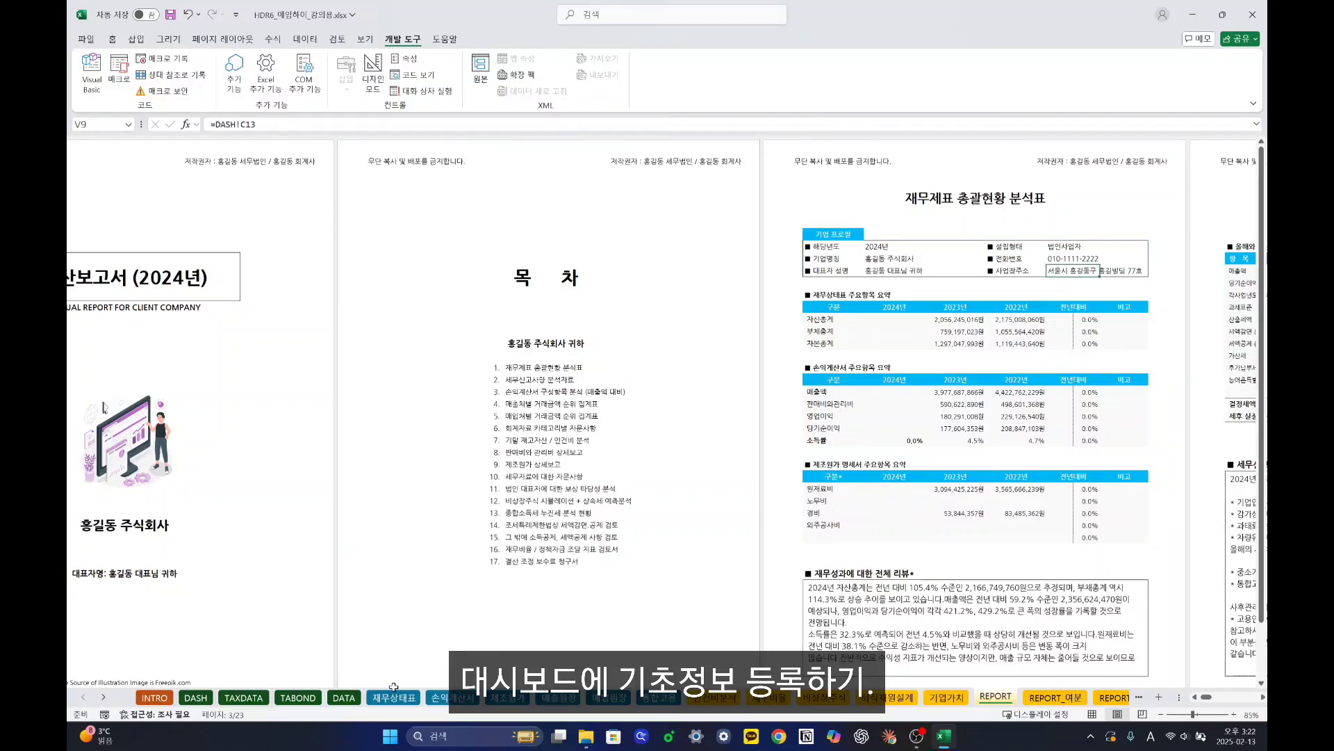
left_click(195, 697)
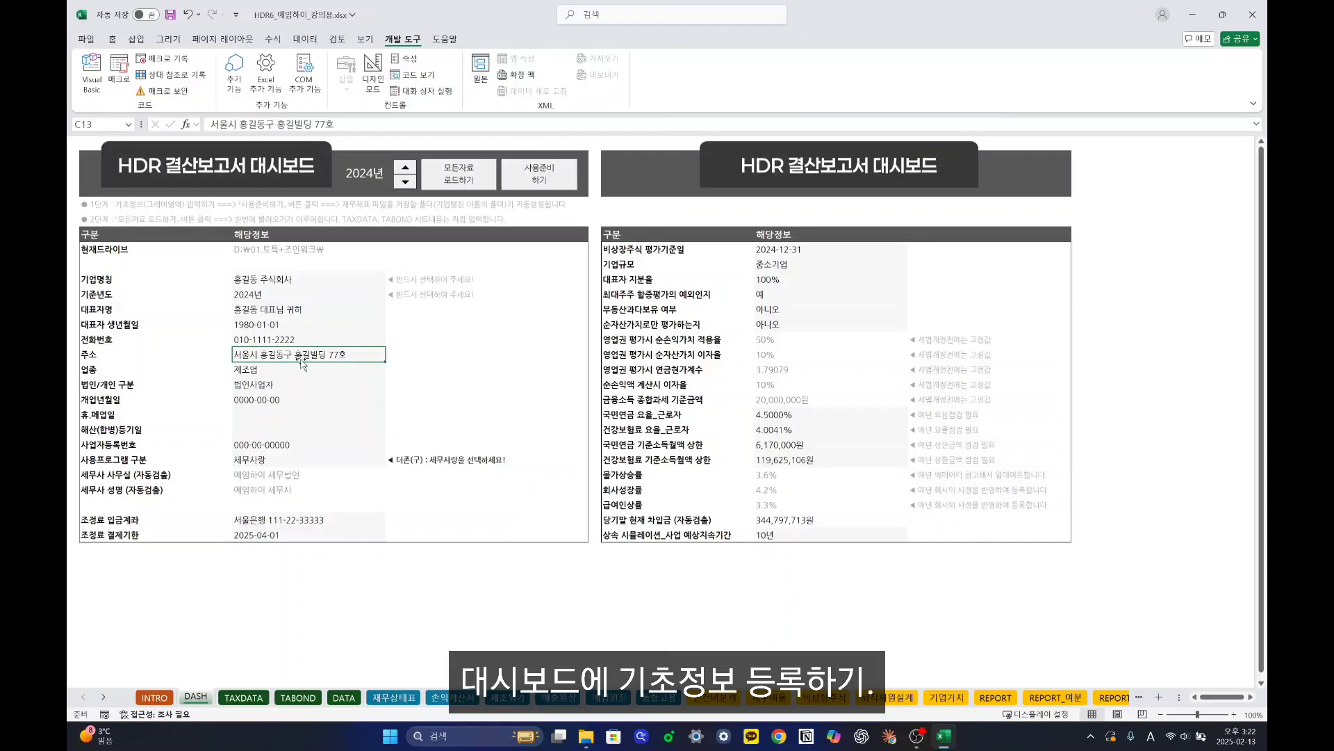
left_click(244, 372)
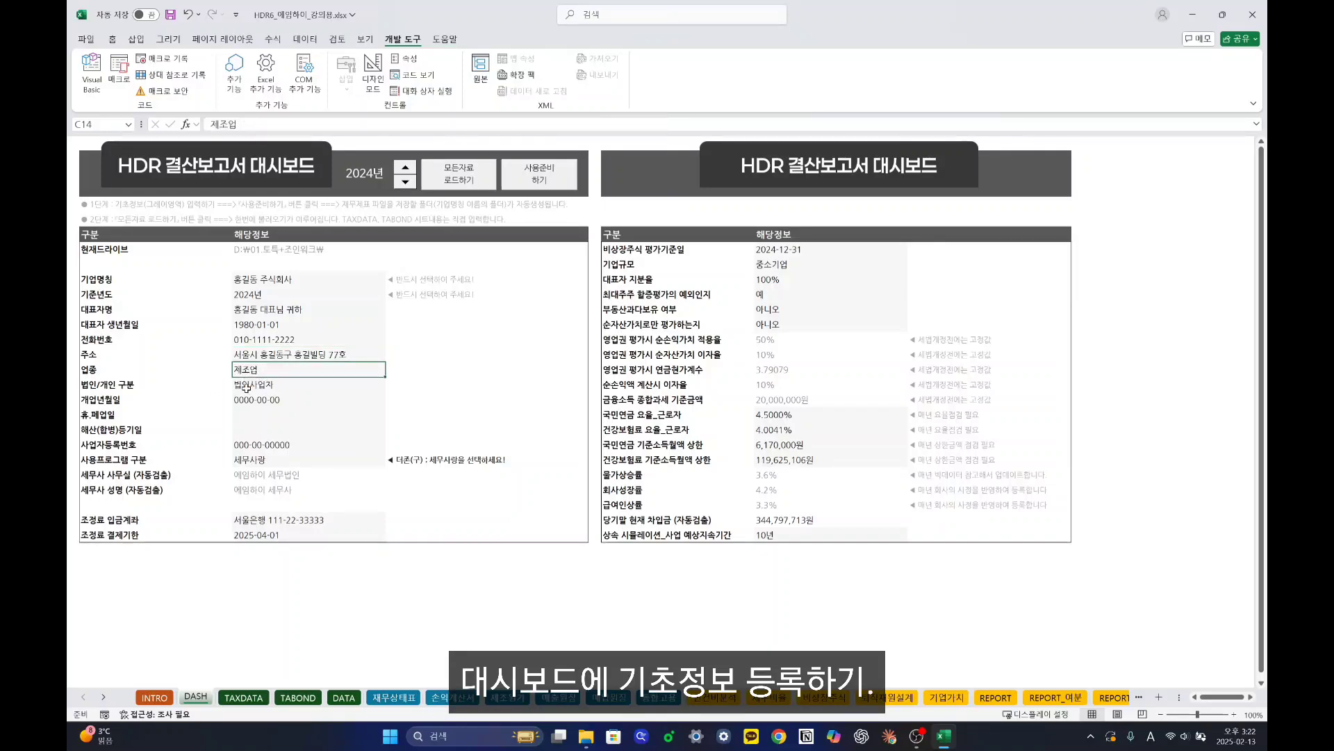
left_click(250, 387)
left_click(392, 385)
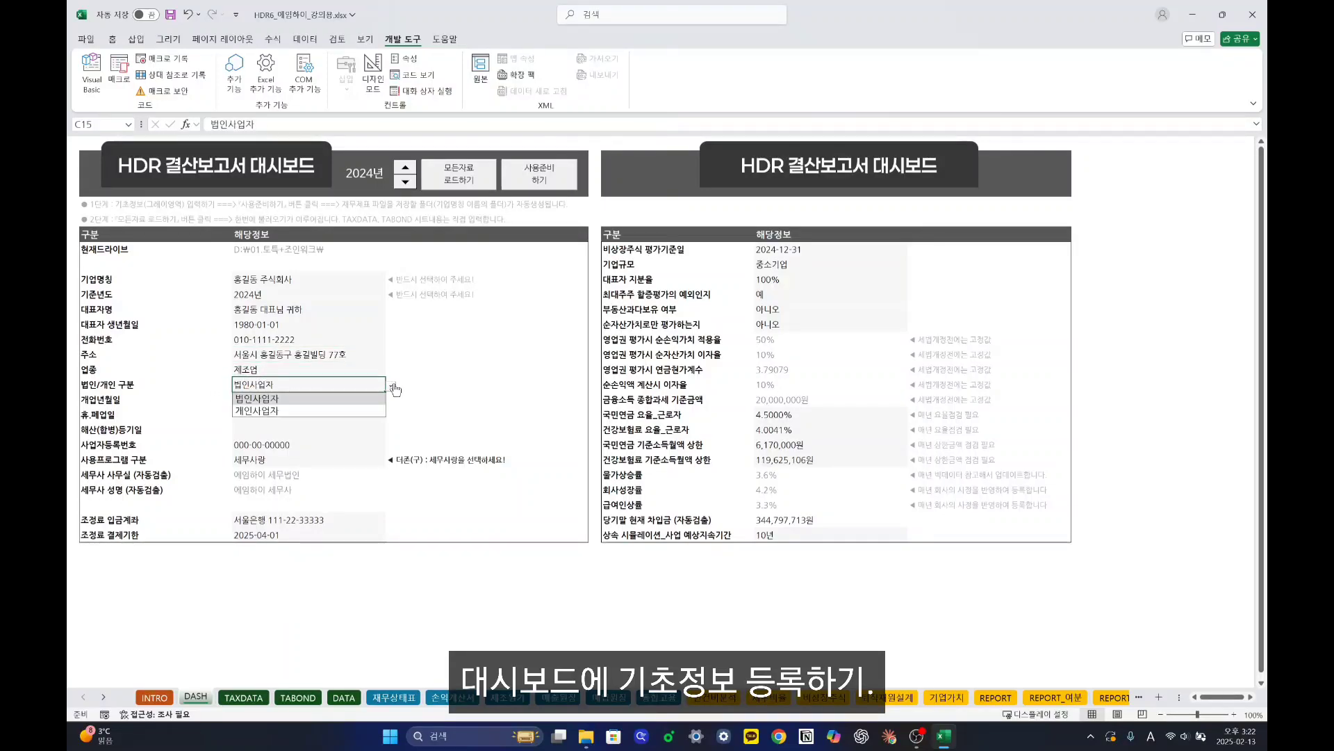
left_click(277, 400)
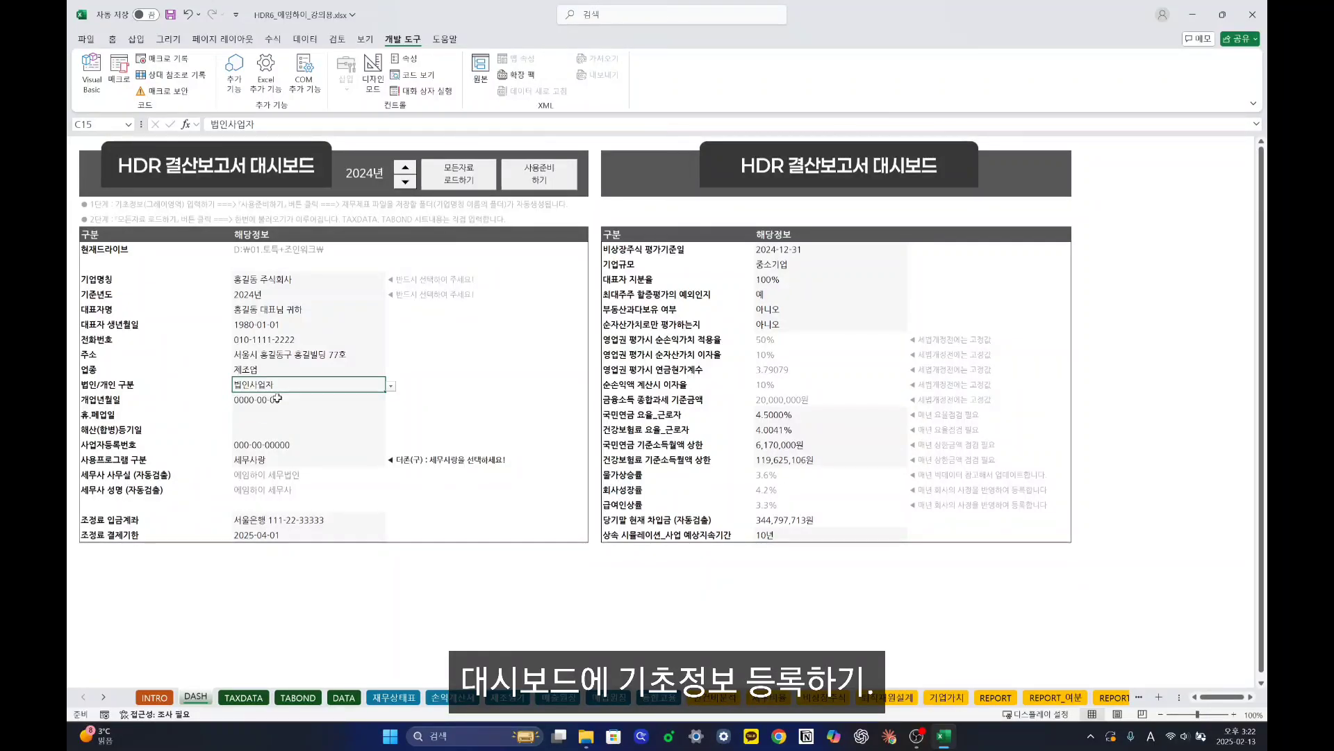
left_click(264, 402)
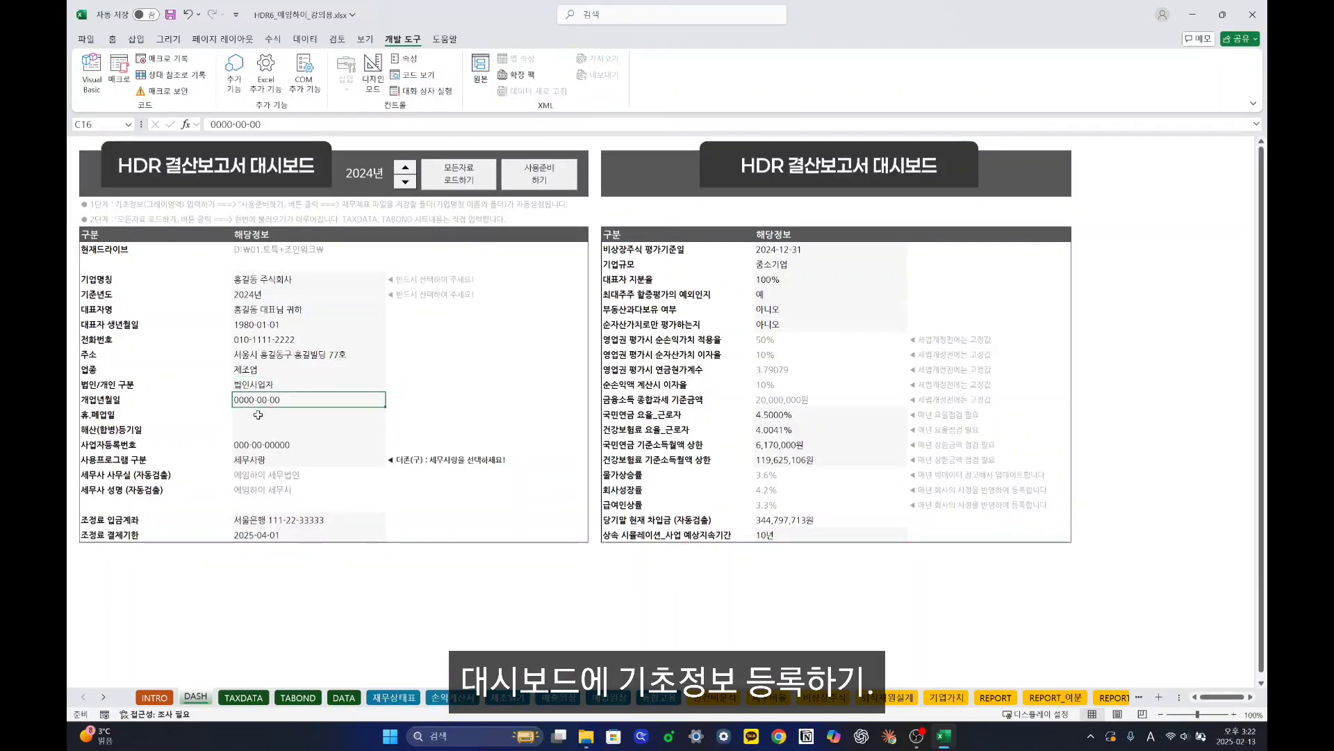
left_click_drag(264, 413, 268, 430)
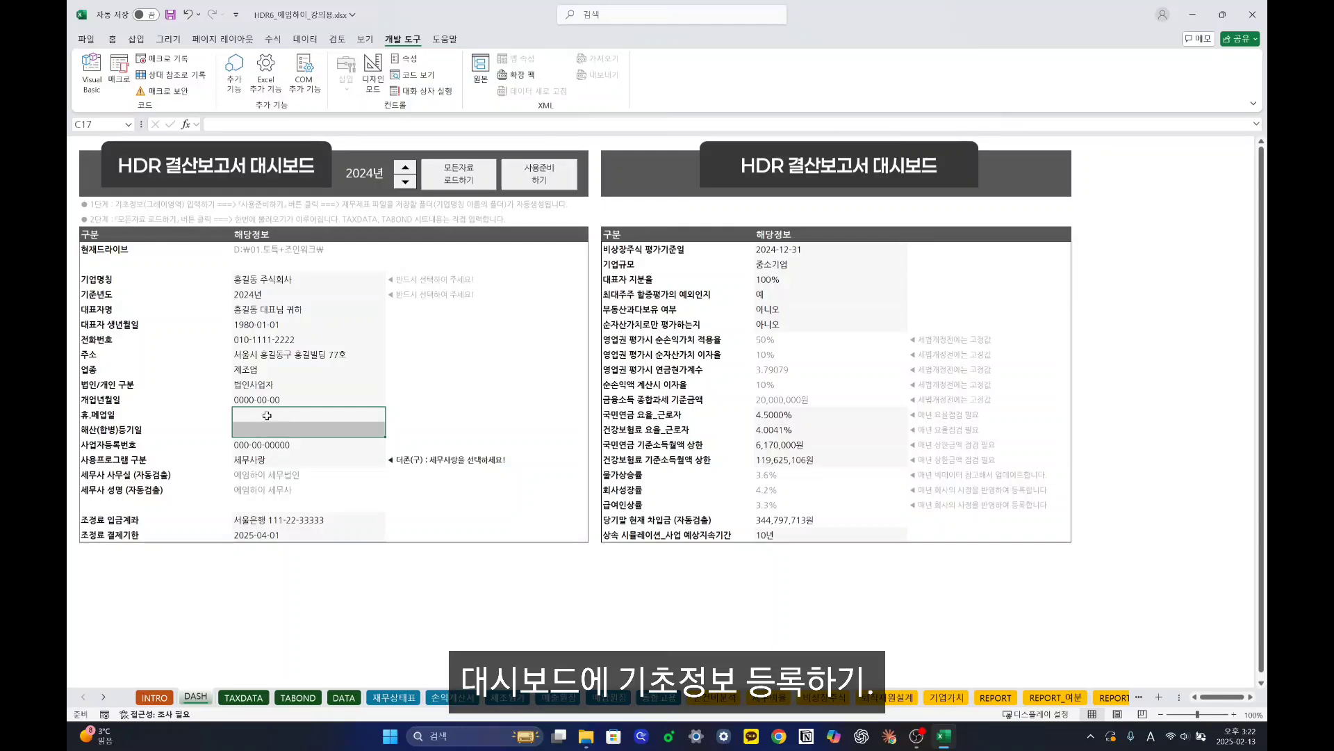
left_click(246, 457)
left_click(255, 443)
left_click(251, 456)
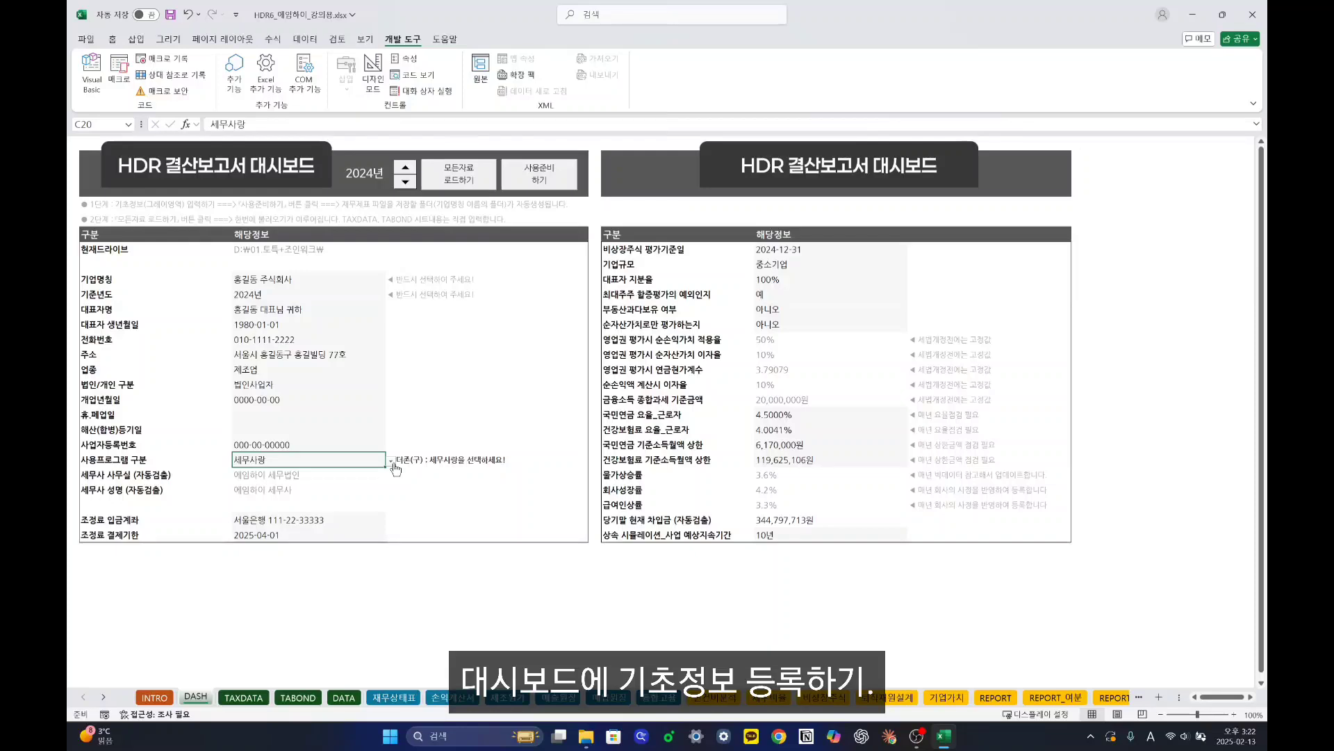
left_click(391, 461)
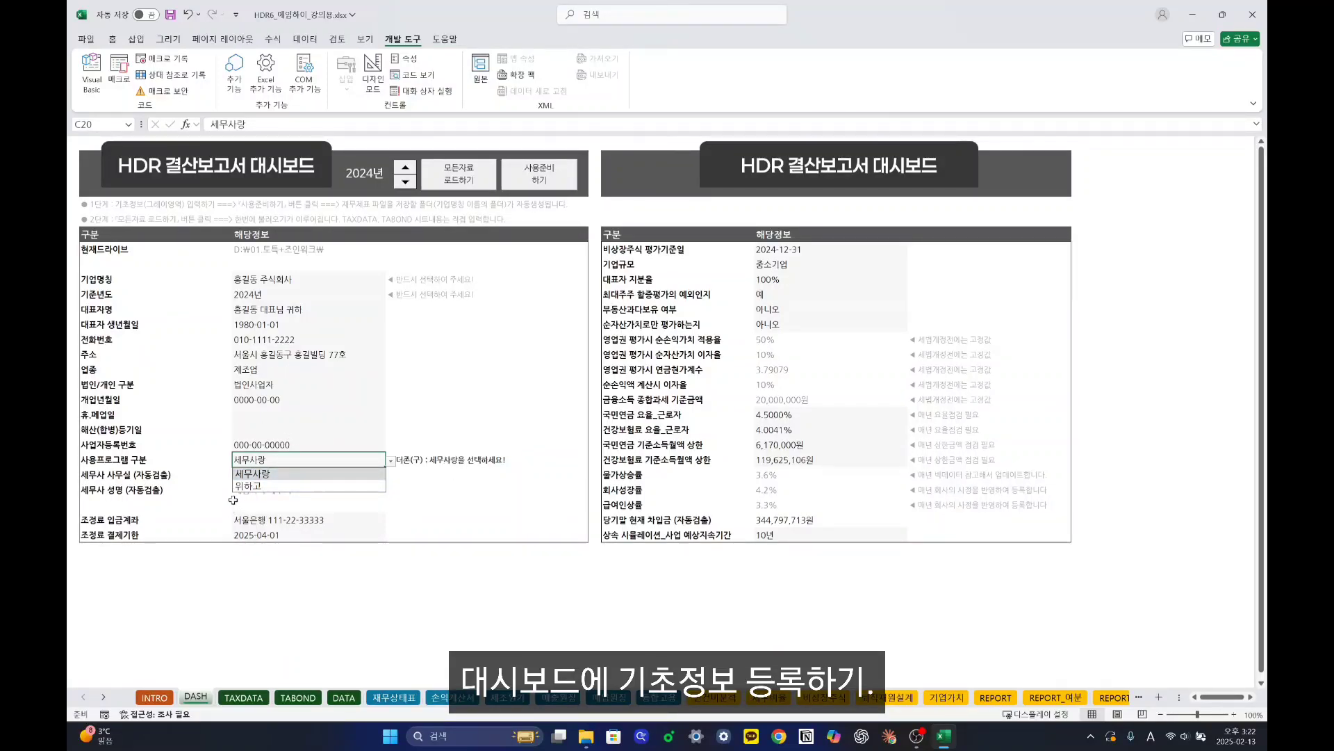
left_click(419, 461)
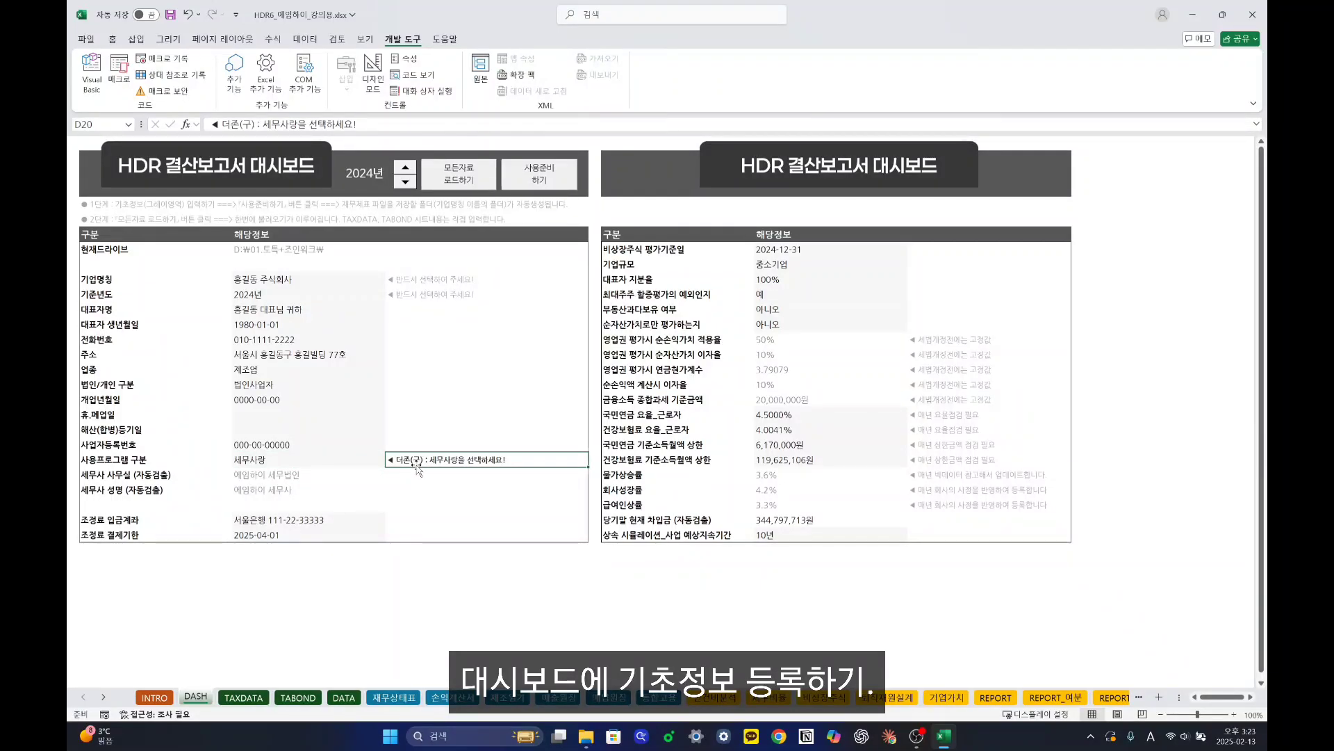
left_click(353, 463)
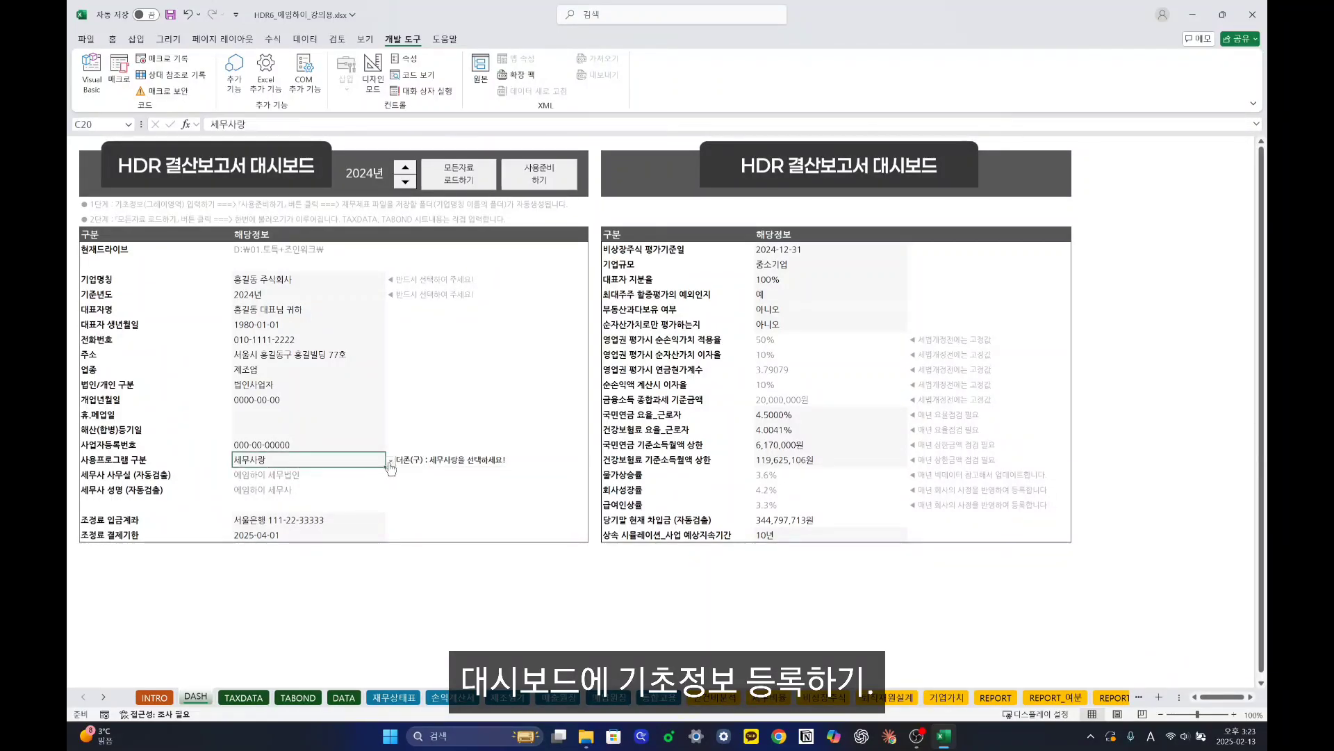
left_click(391, 461)
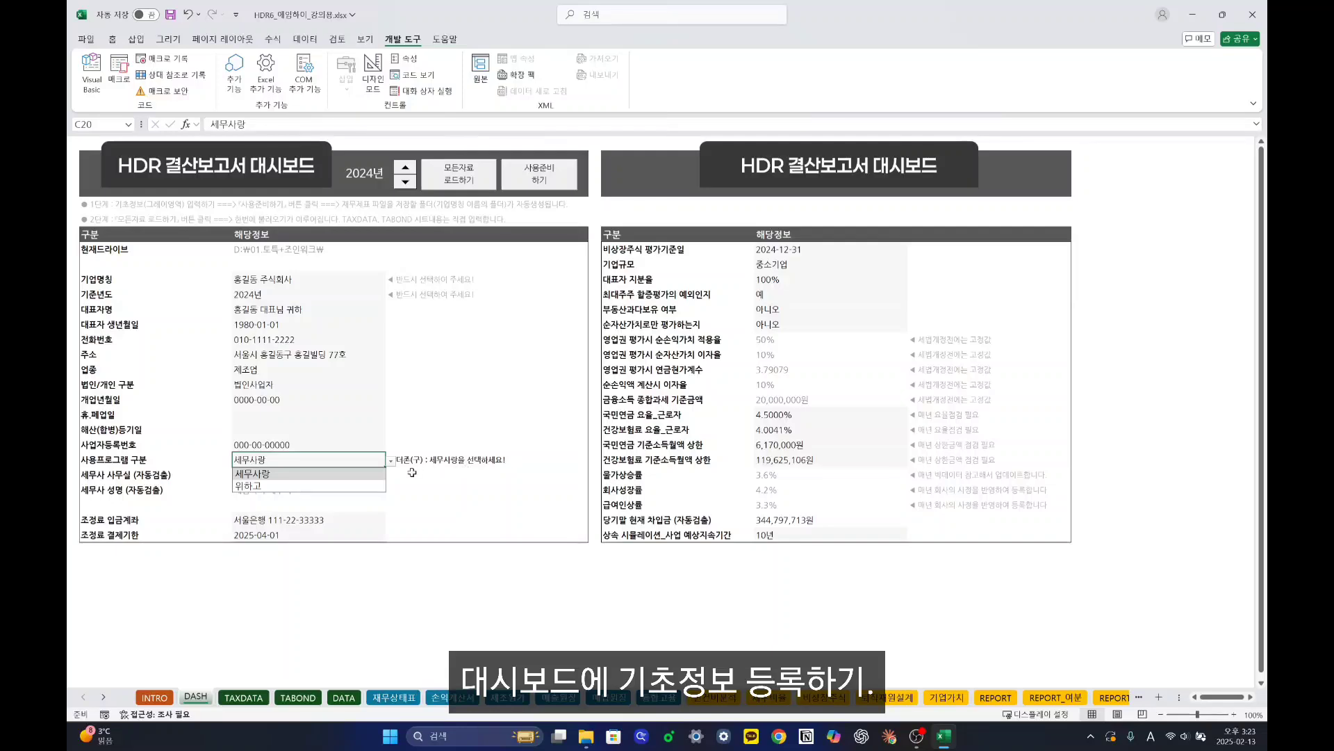
left_click(354, 464)
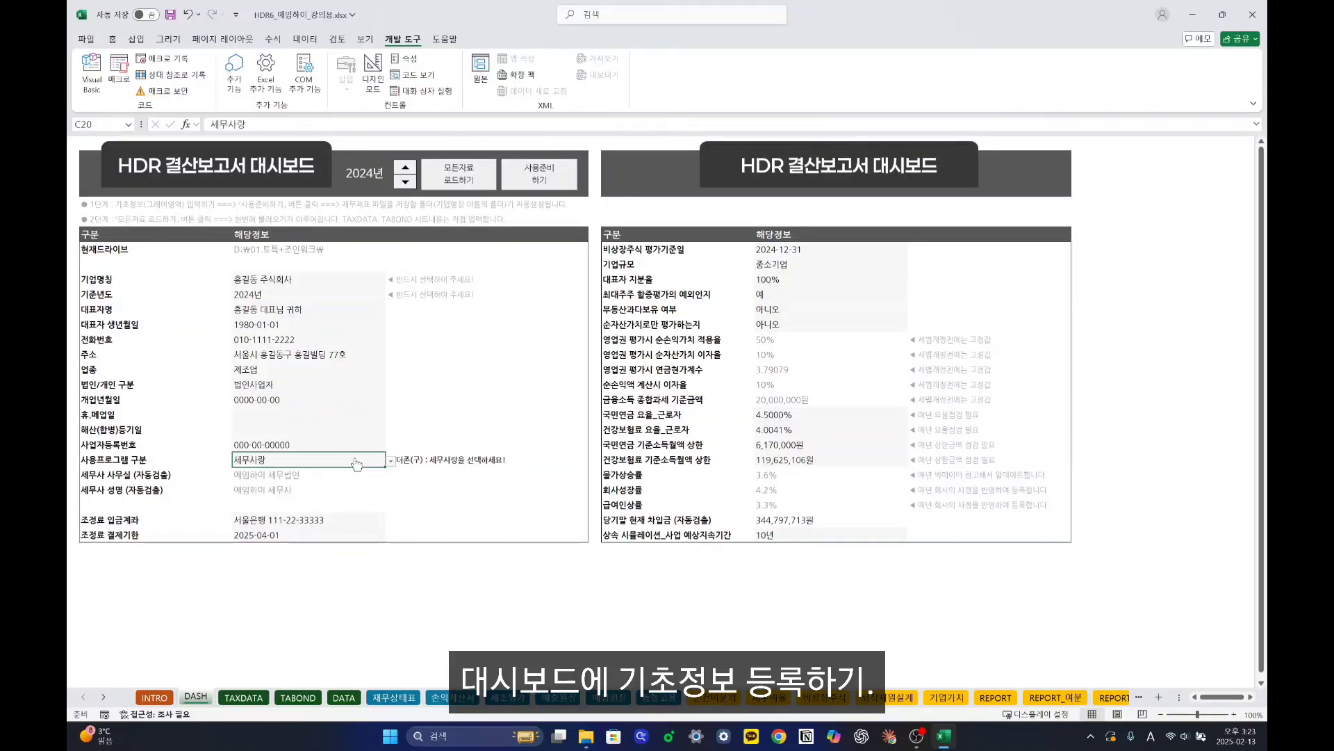
left_click(170, 478)
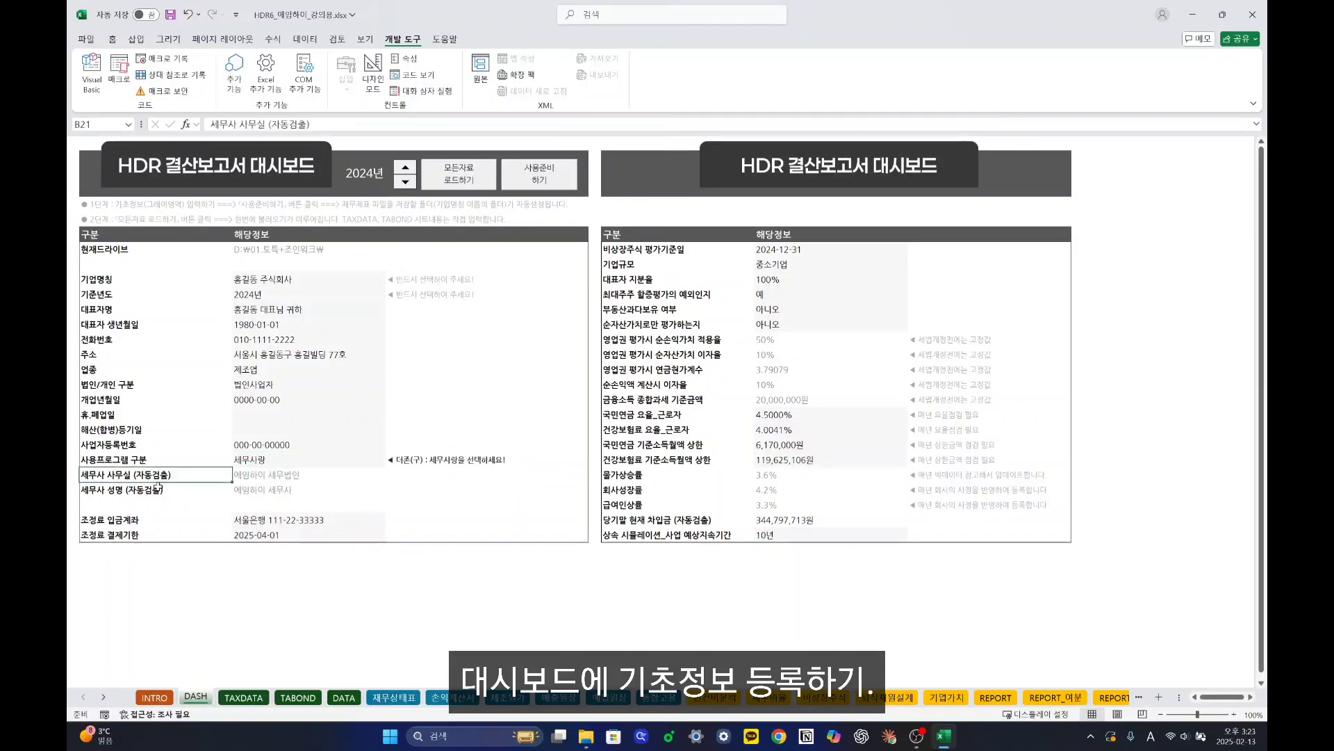
left_click(143, 495)
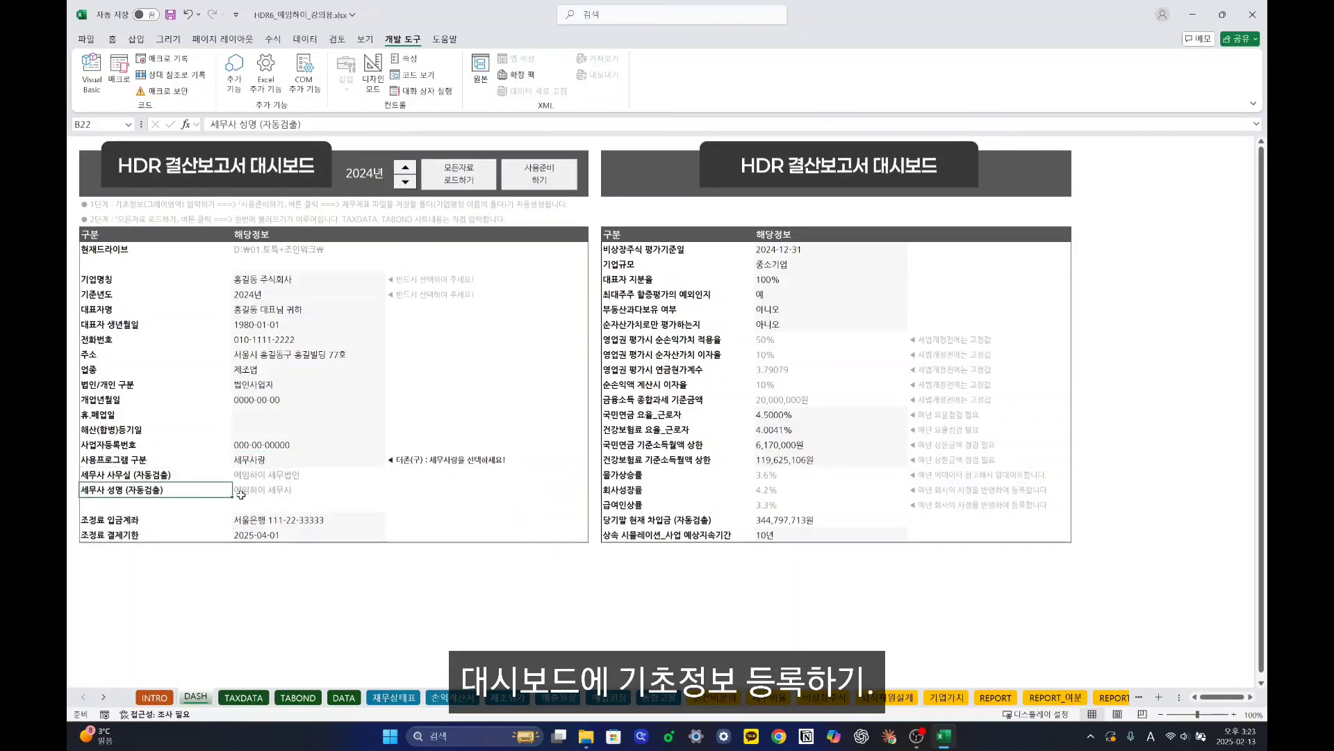
left_click(288, 522)
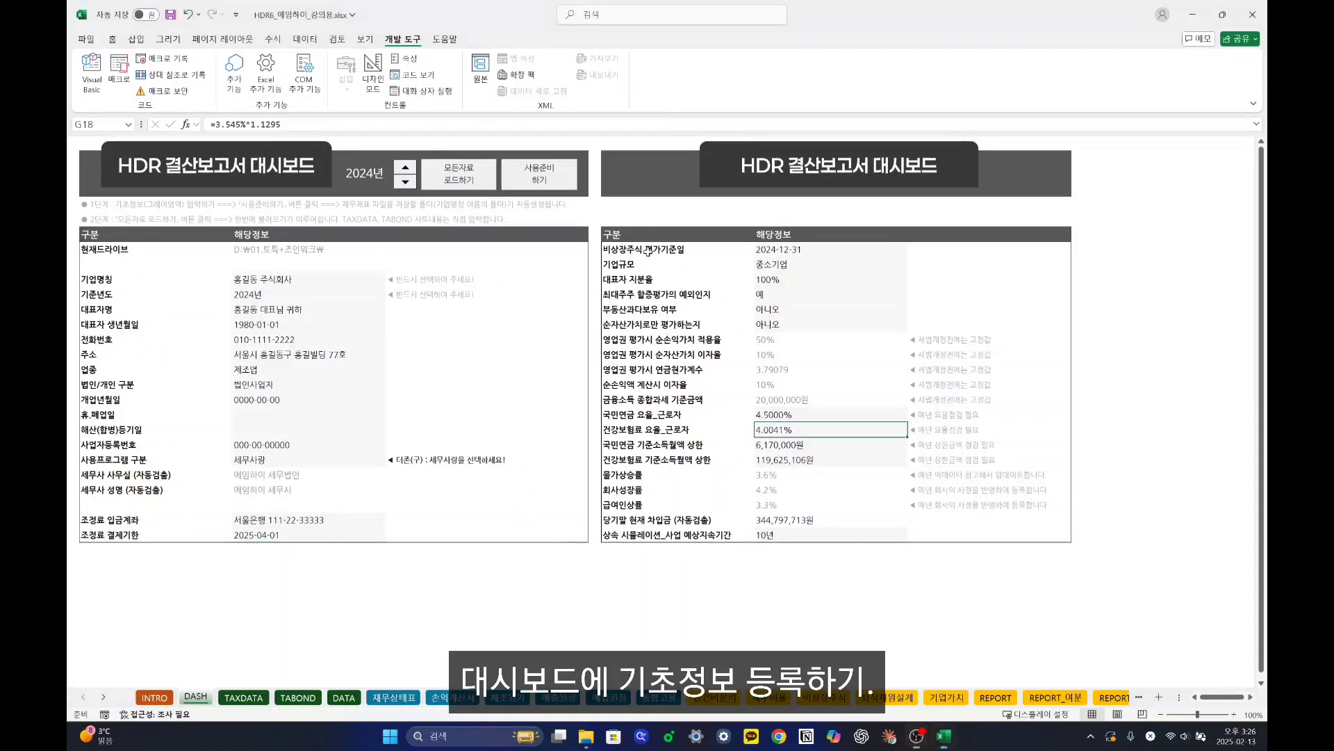
Review valuation settings: base date 2024-12-31, net-asset-only 아니오, pension cap 6,170,000원, health cap 119,625,106원.
left_click(836, 249)
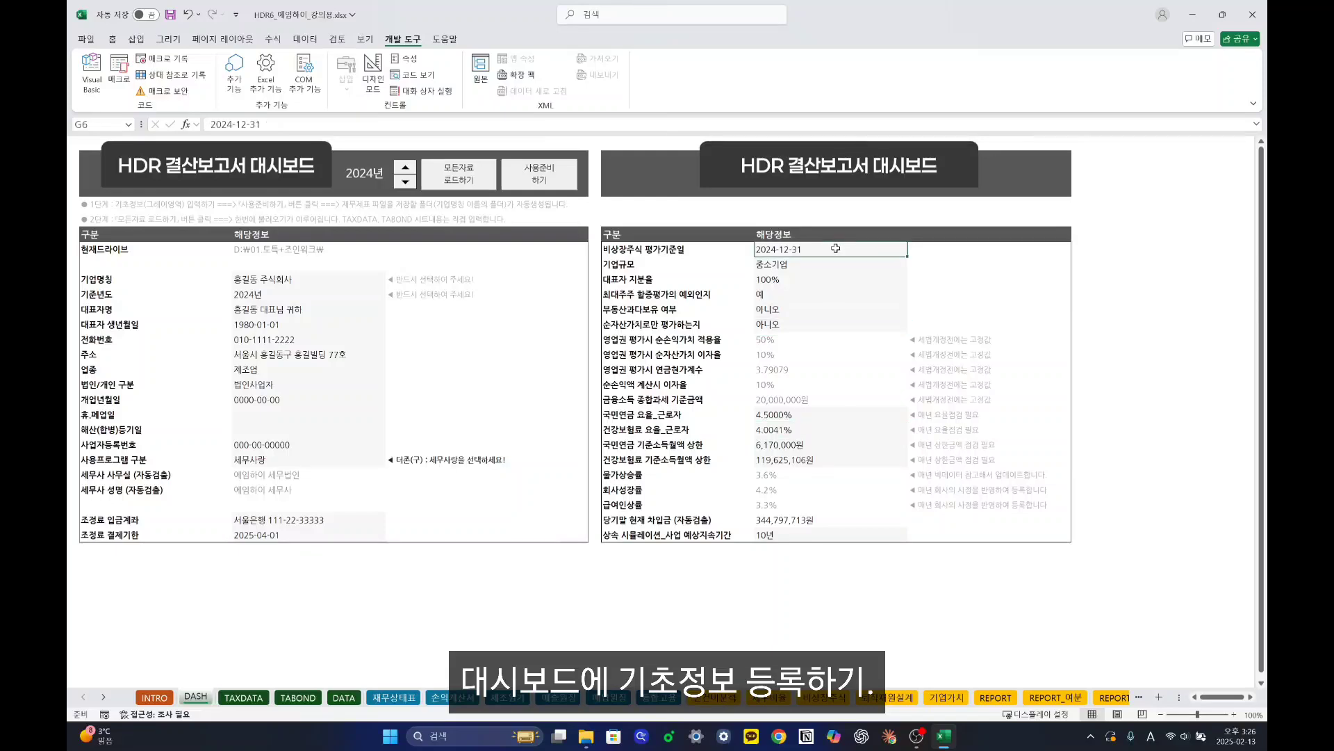
left_click(781, 325)
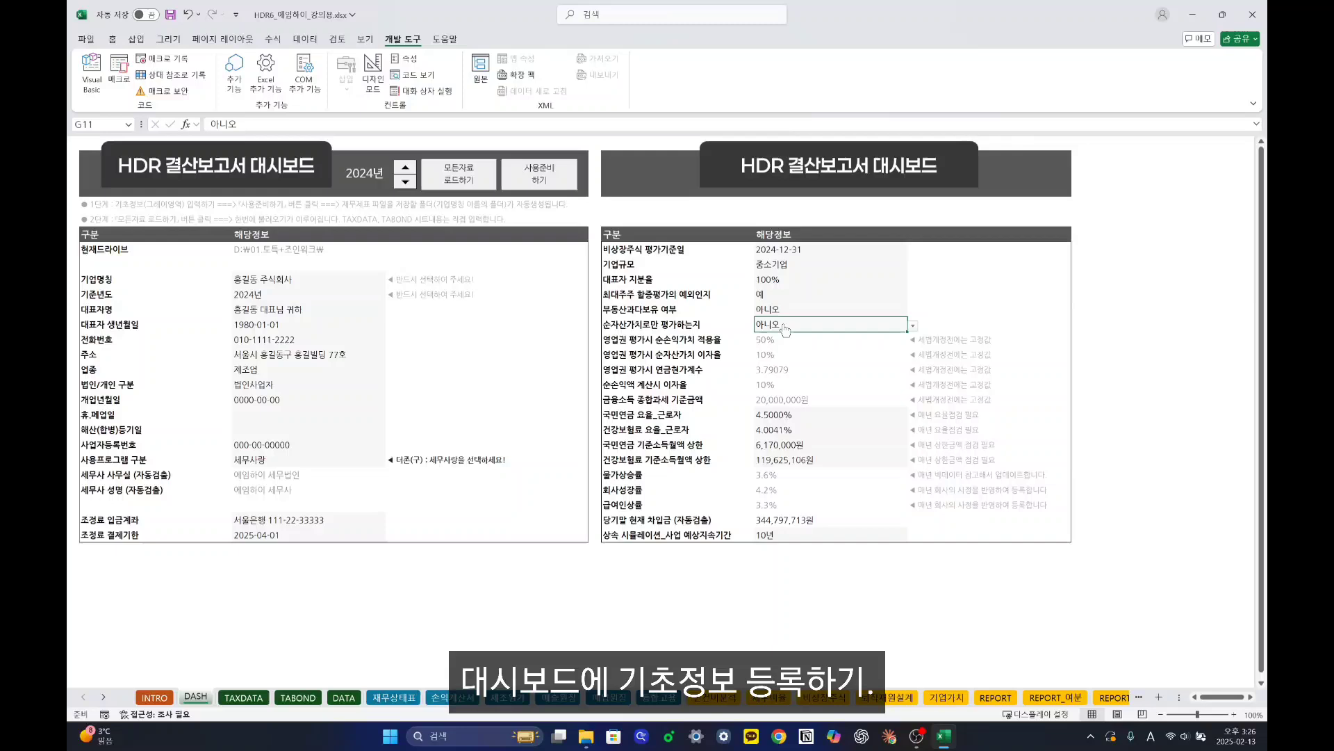
left_click(913, 326)
left_click(771, 352)
left_click_drag(787, 342, 799, 399)
left_click_drag(825, 342, 773, 460)
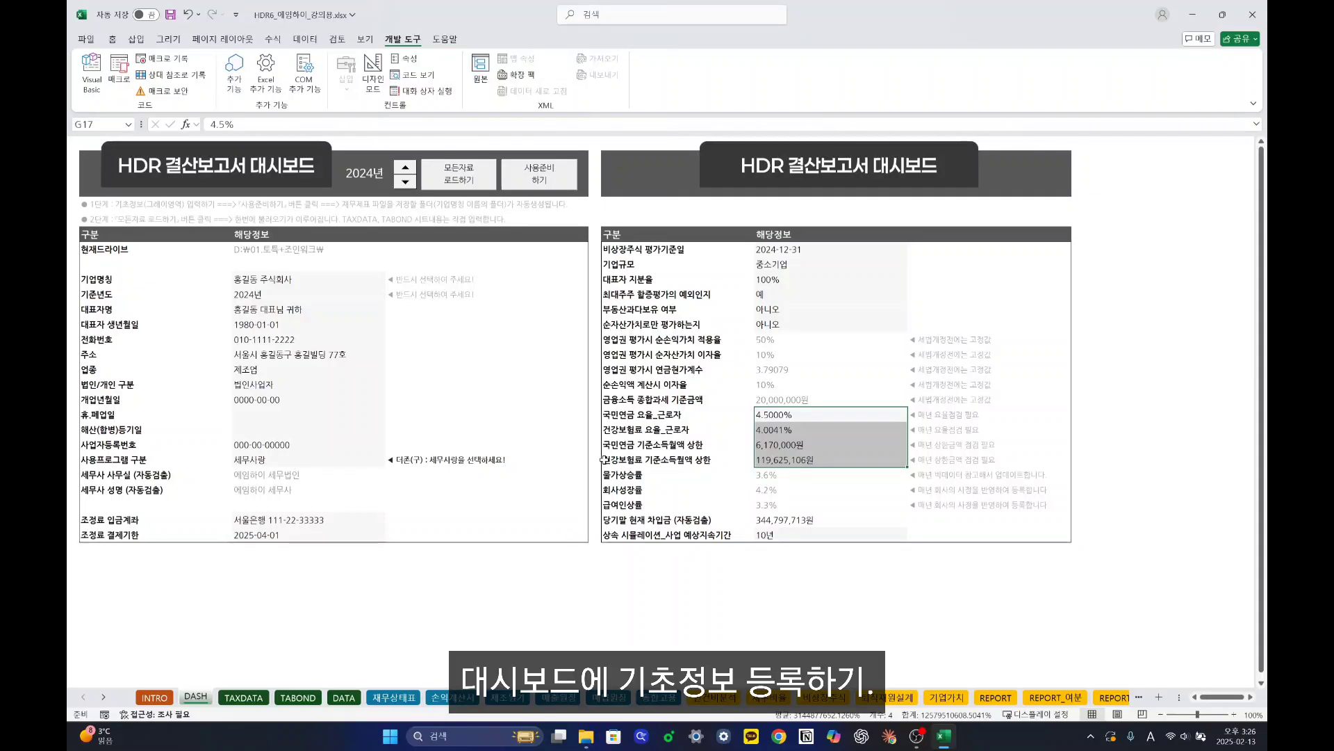
left_click(639, 447)
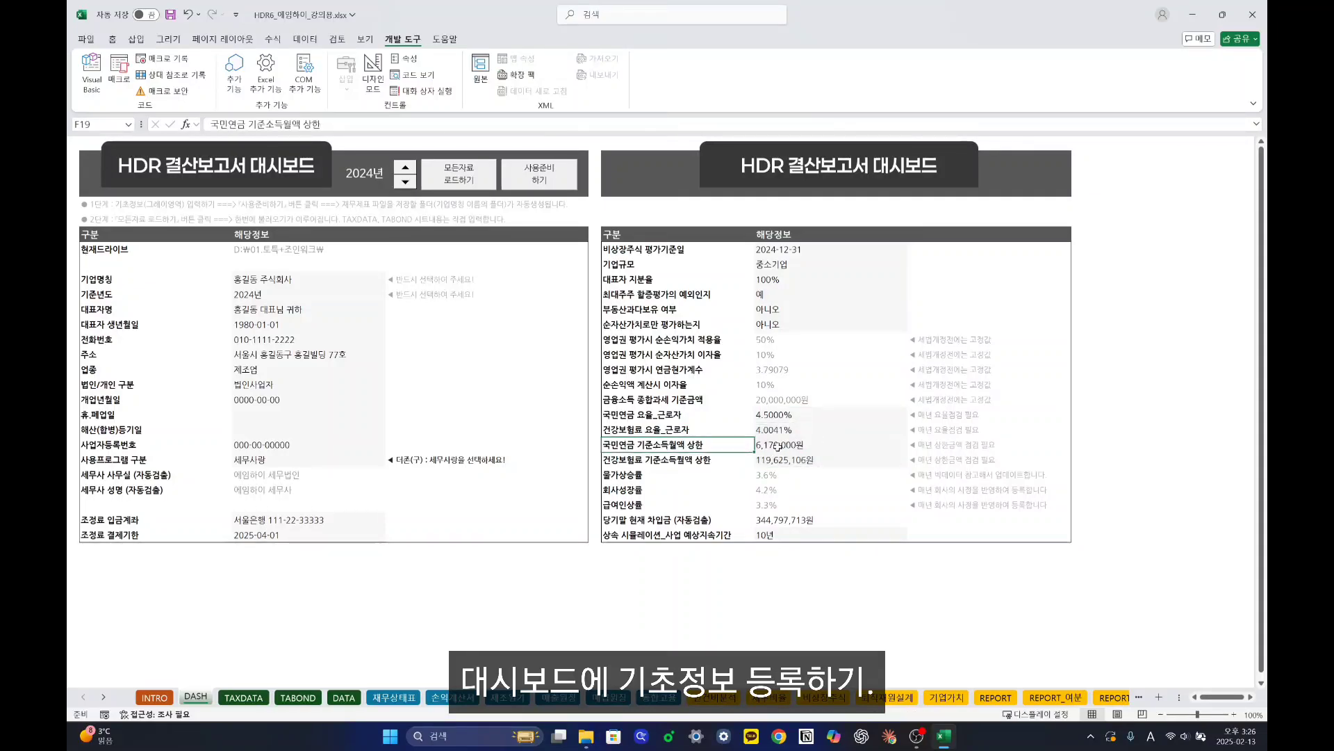
left_click(802, 443)
left_click(692, 458)
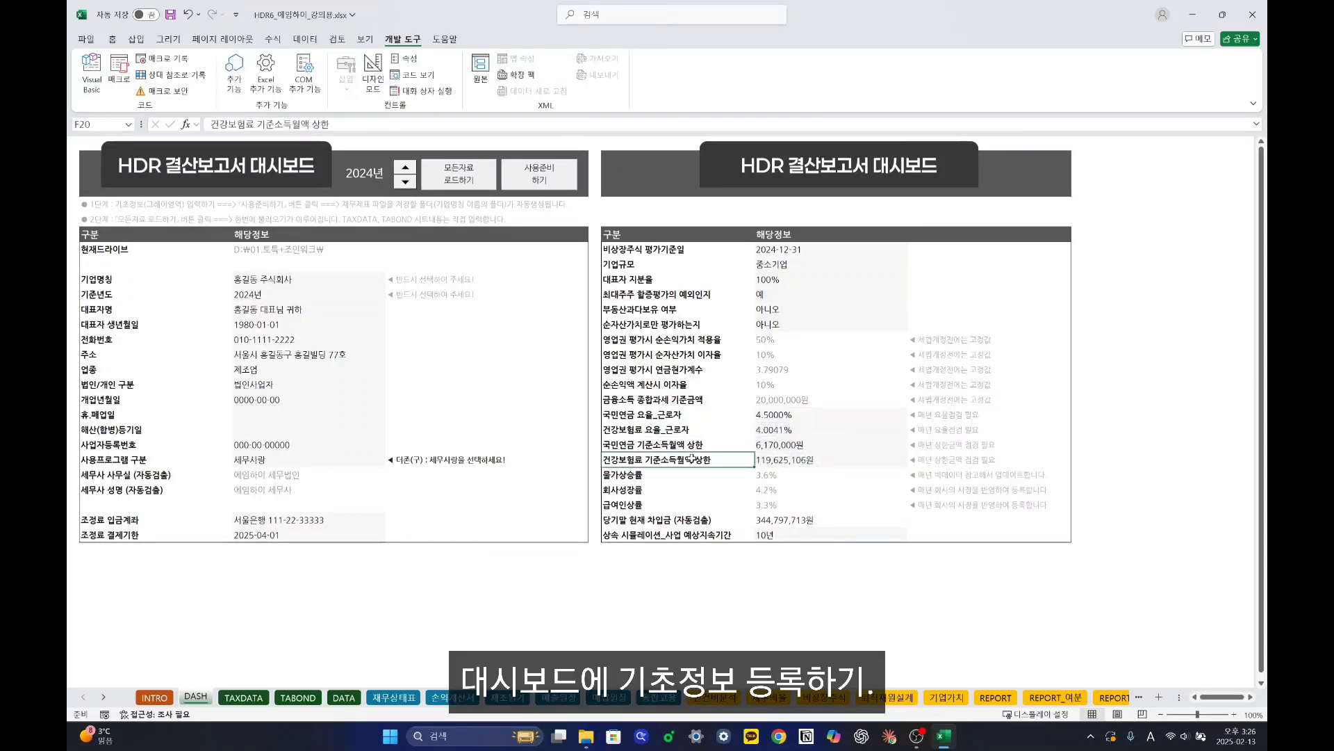
left_click(787, 462)
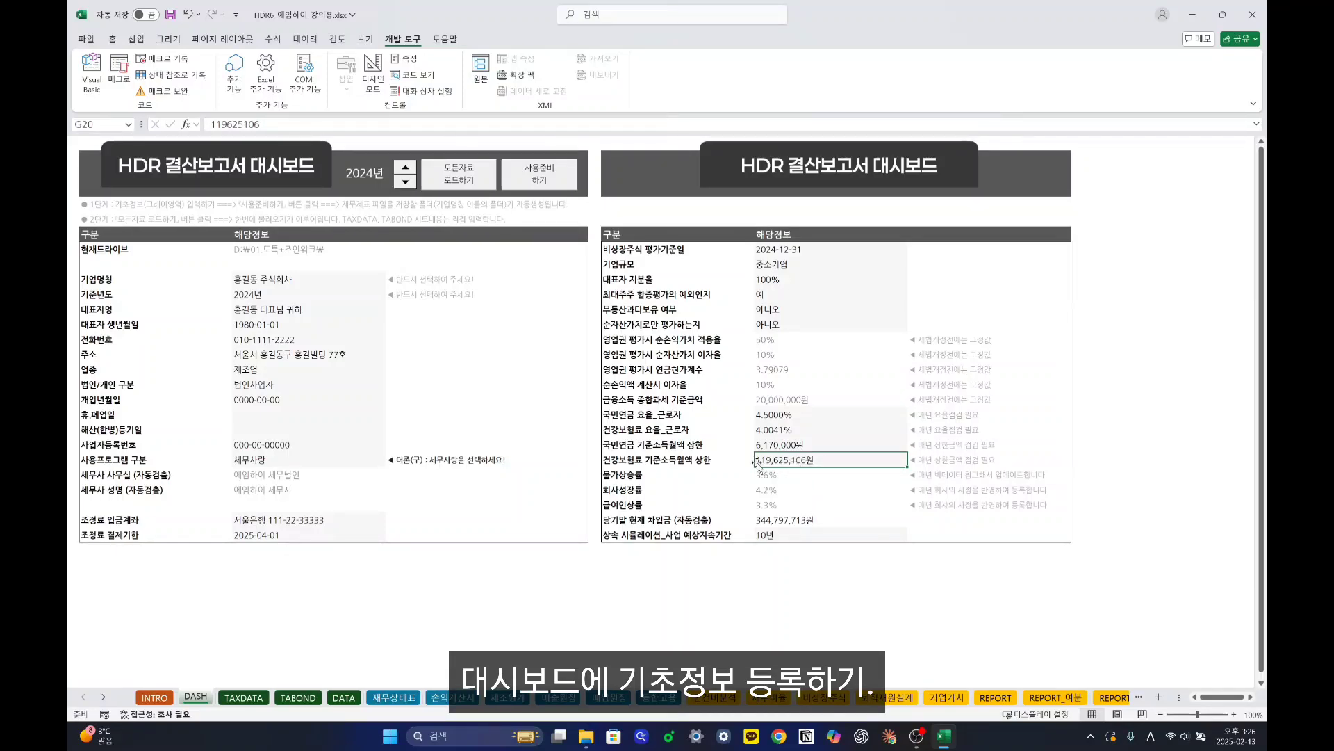
Check the growth assumptions: inflation 3.6%, company growth 4.2%, wage growth 3.3%.
left_click_drag(629, 477, 982, 508)
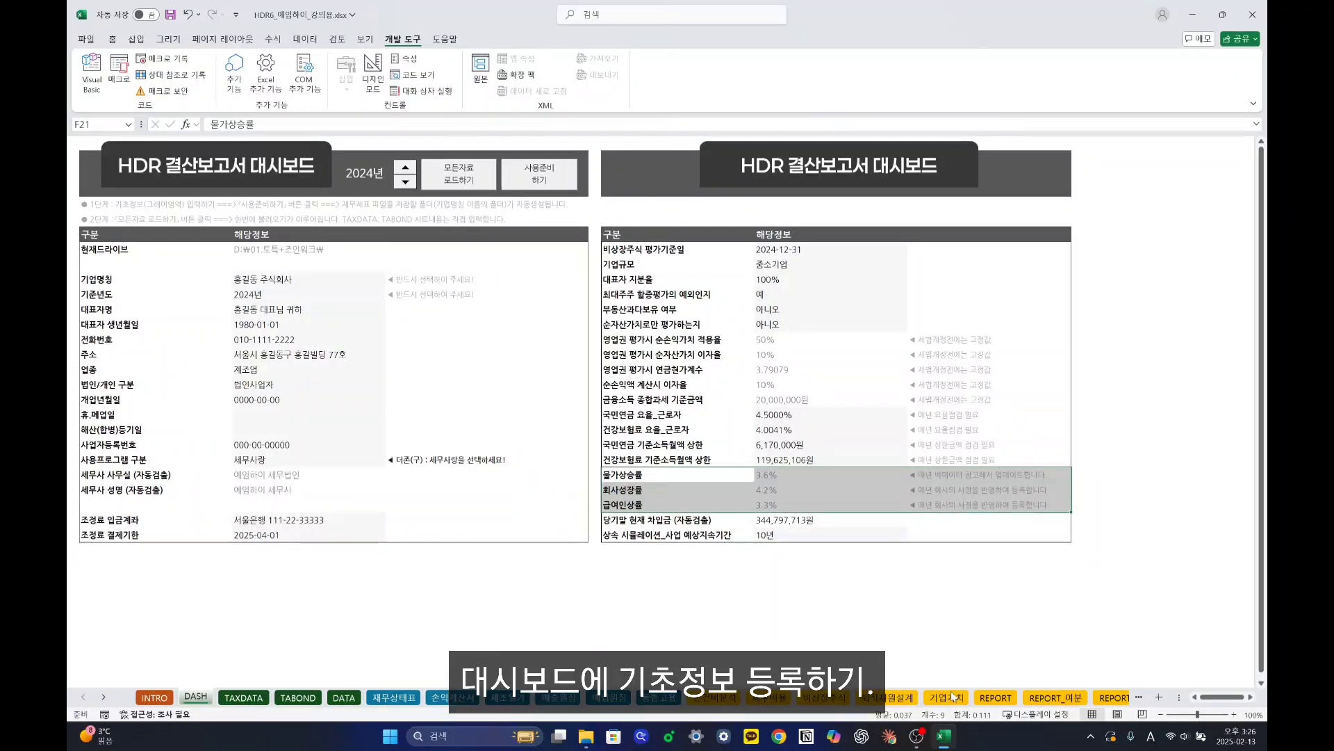
left_click(824, 490)
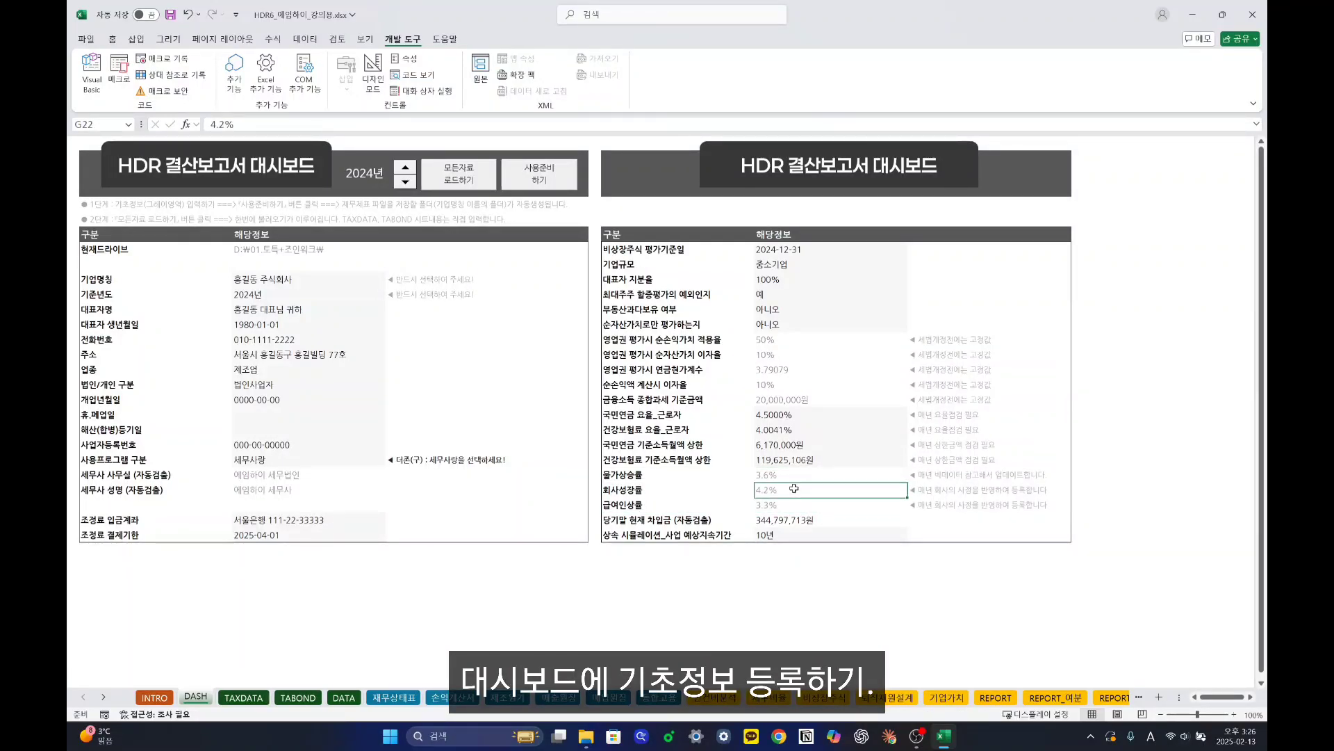
left_click(797, 476)
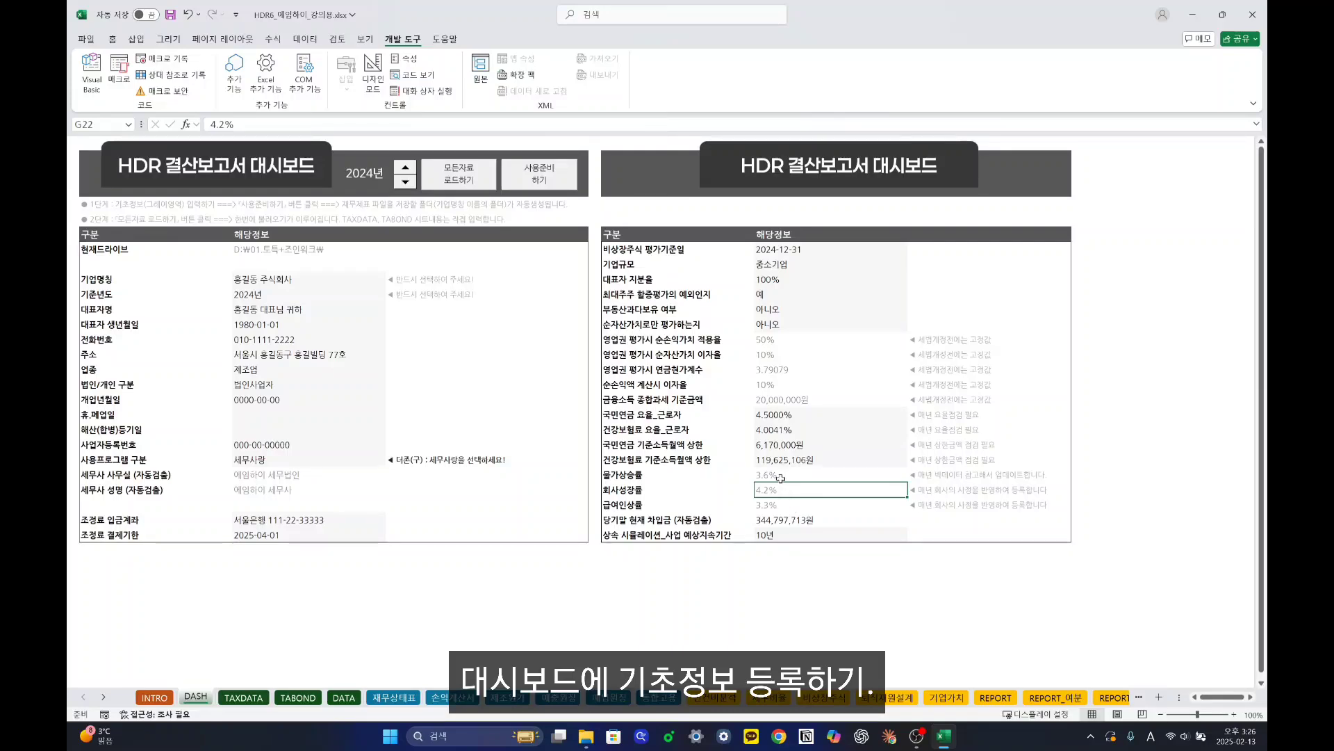
left_click(776, 490)
left_click(774, 503)
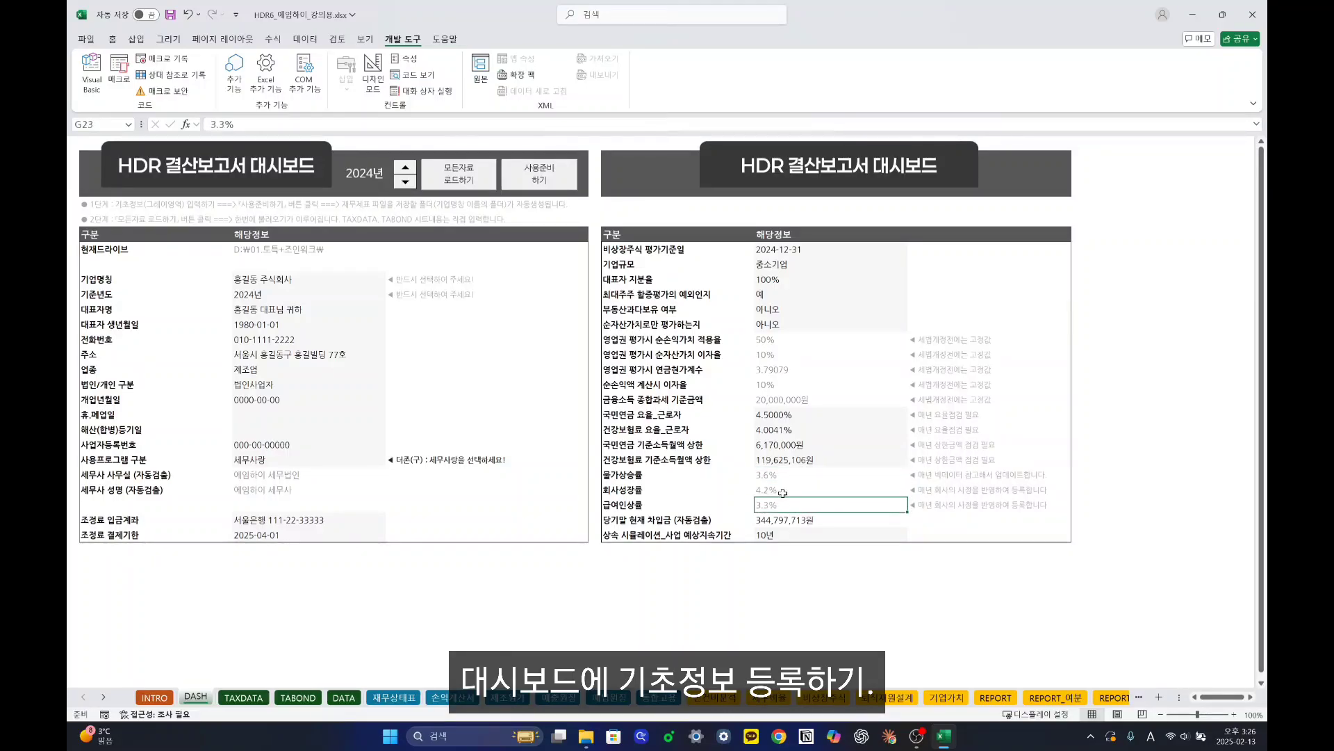
left_click(783, 493)
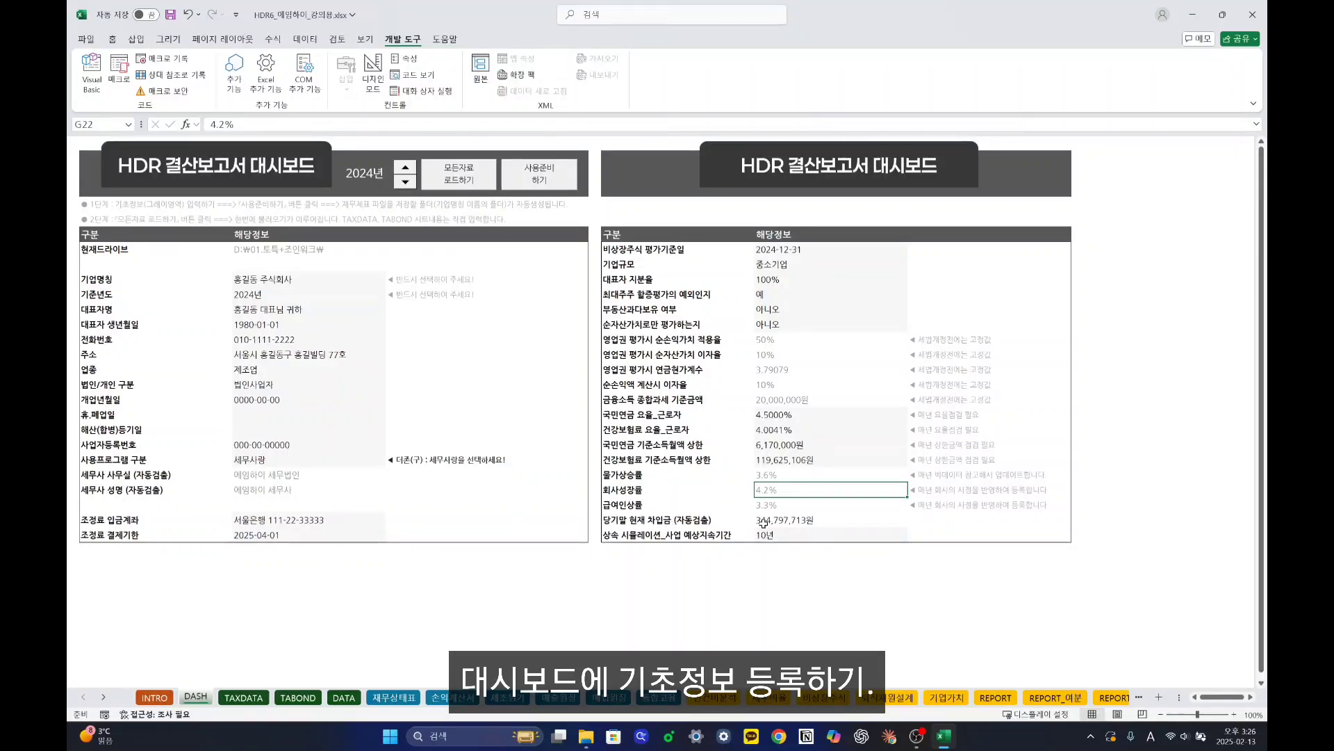
key("Down")
key("Down")
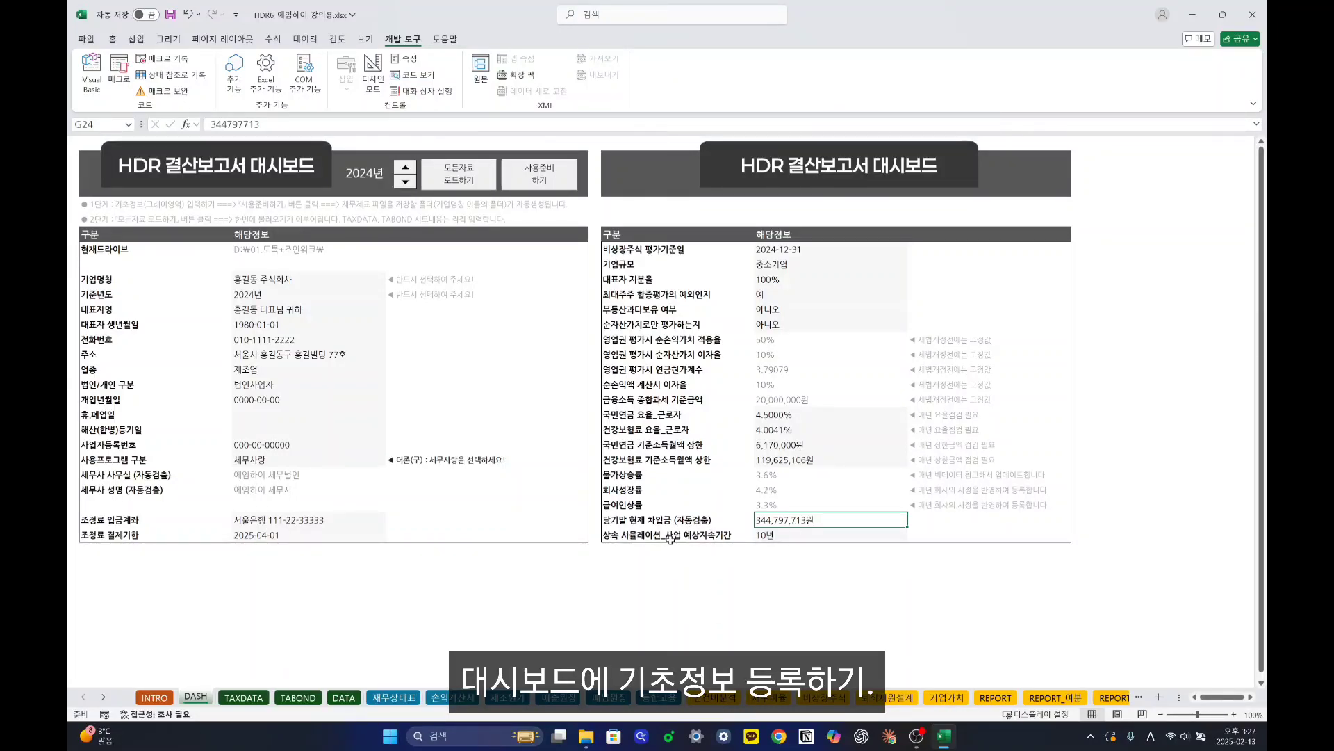
Change the expected business continuation period in G25 from 10년 to 15년.
left_click(780, 540)
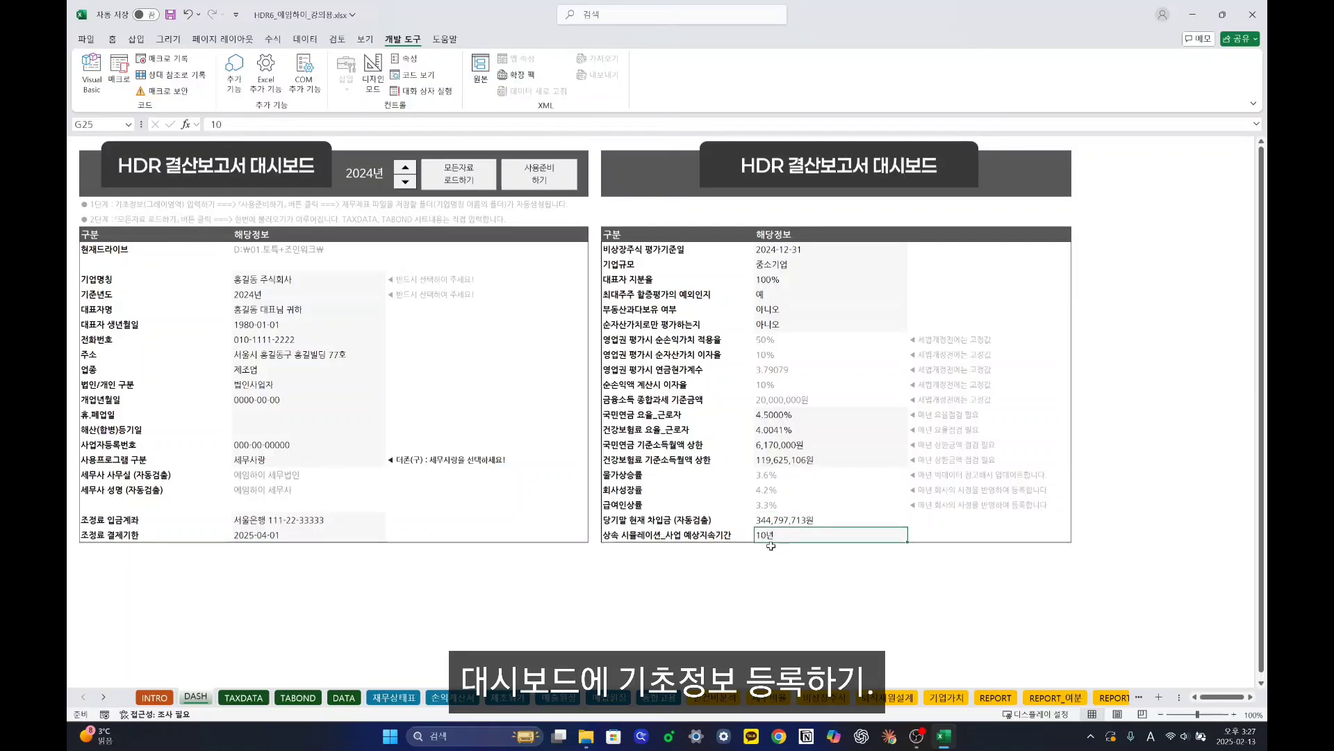
type("15")
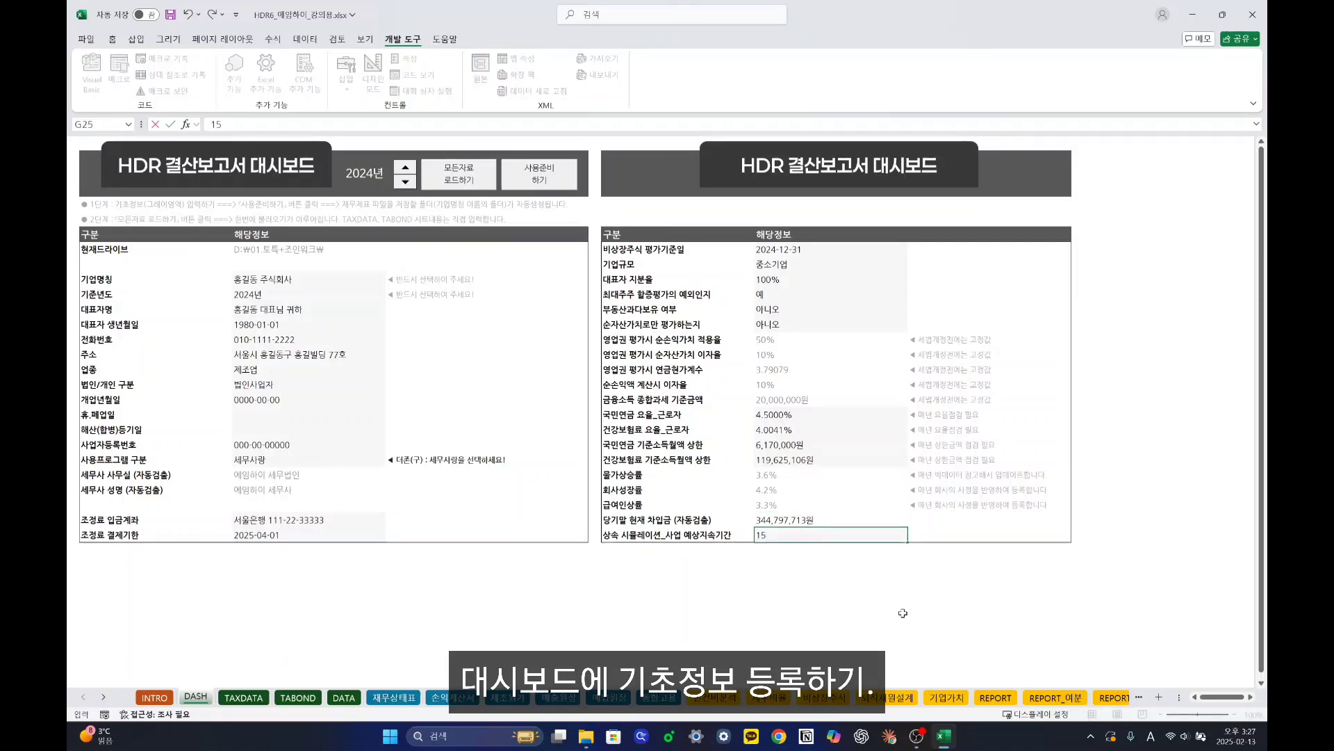
key("Return")
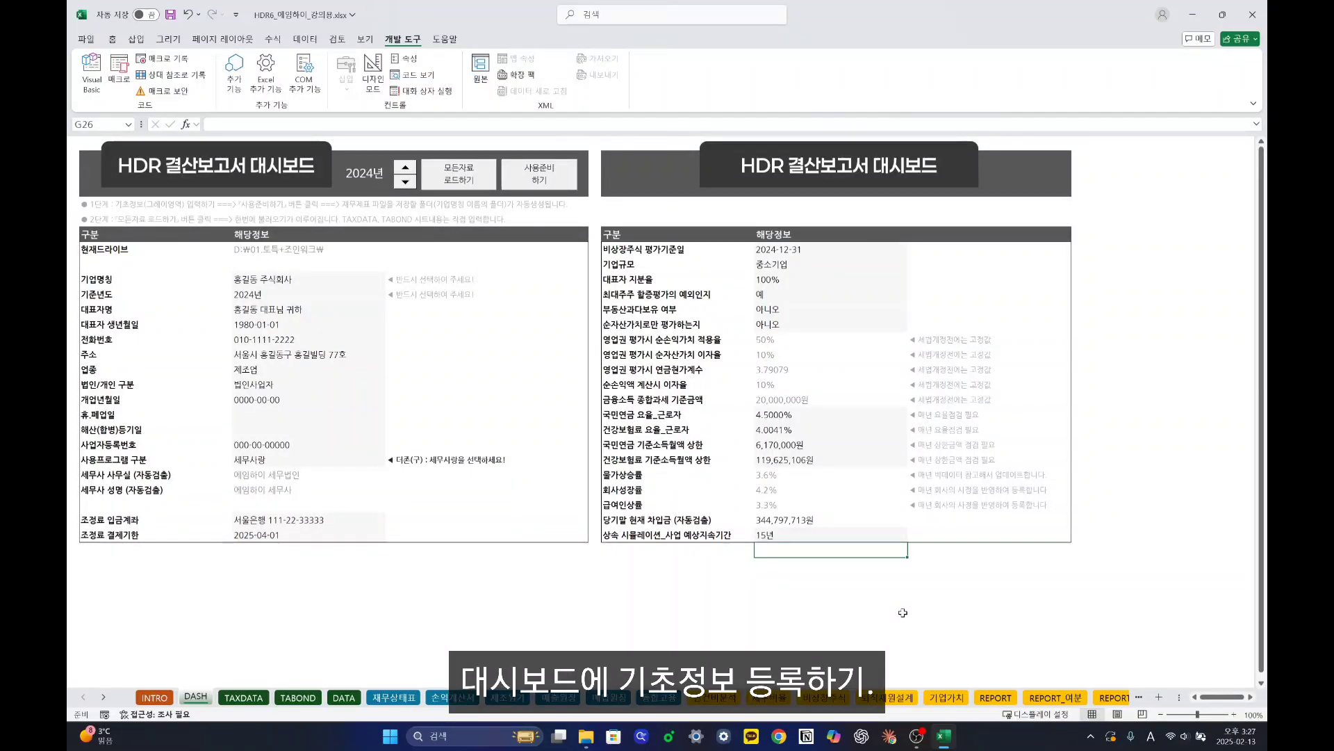
key("ctrl+Home")
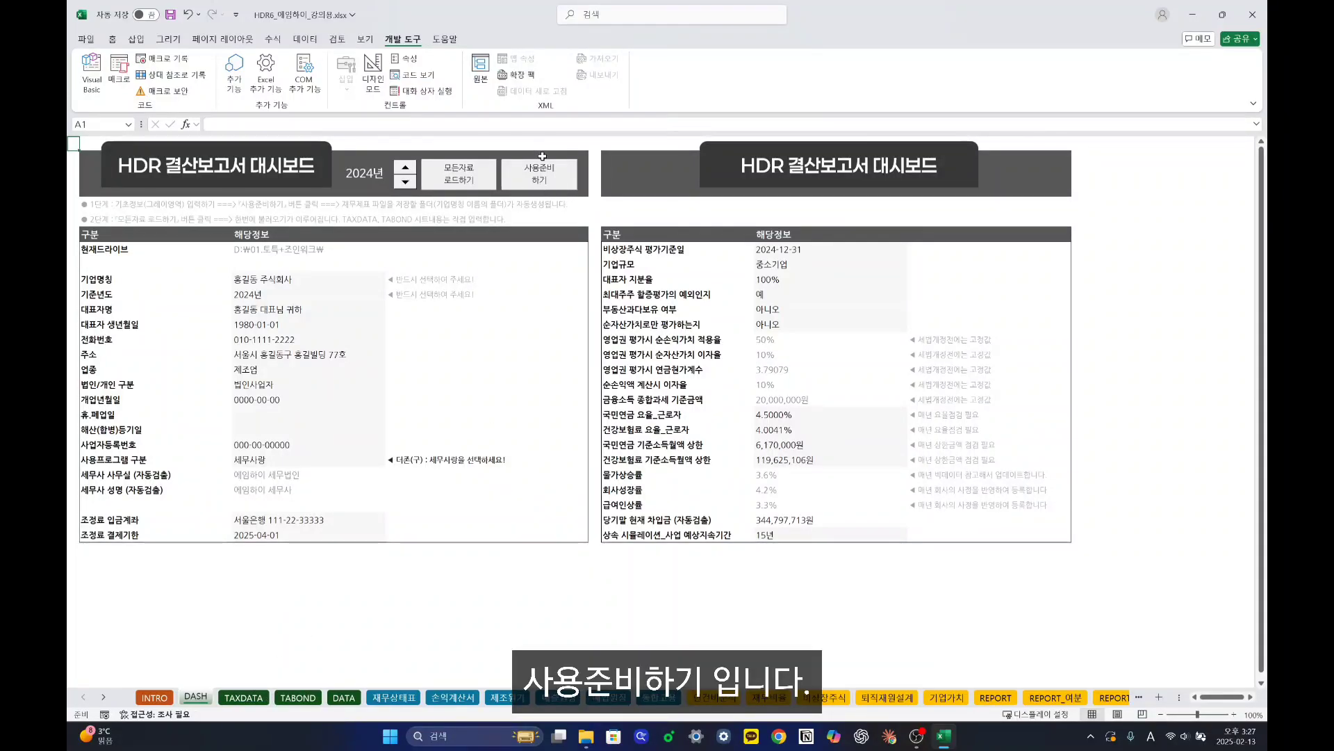
Run 사용준비하기 to create the company folder, acknowledge the message, and switch to File Explorer.
left_click(554, 182)
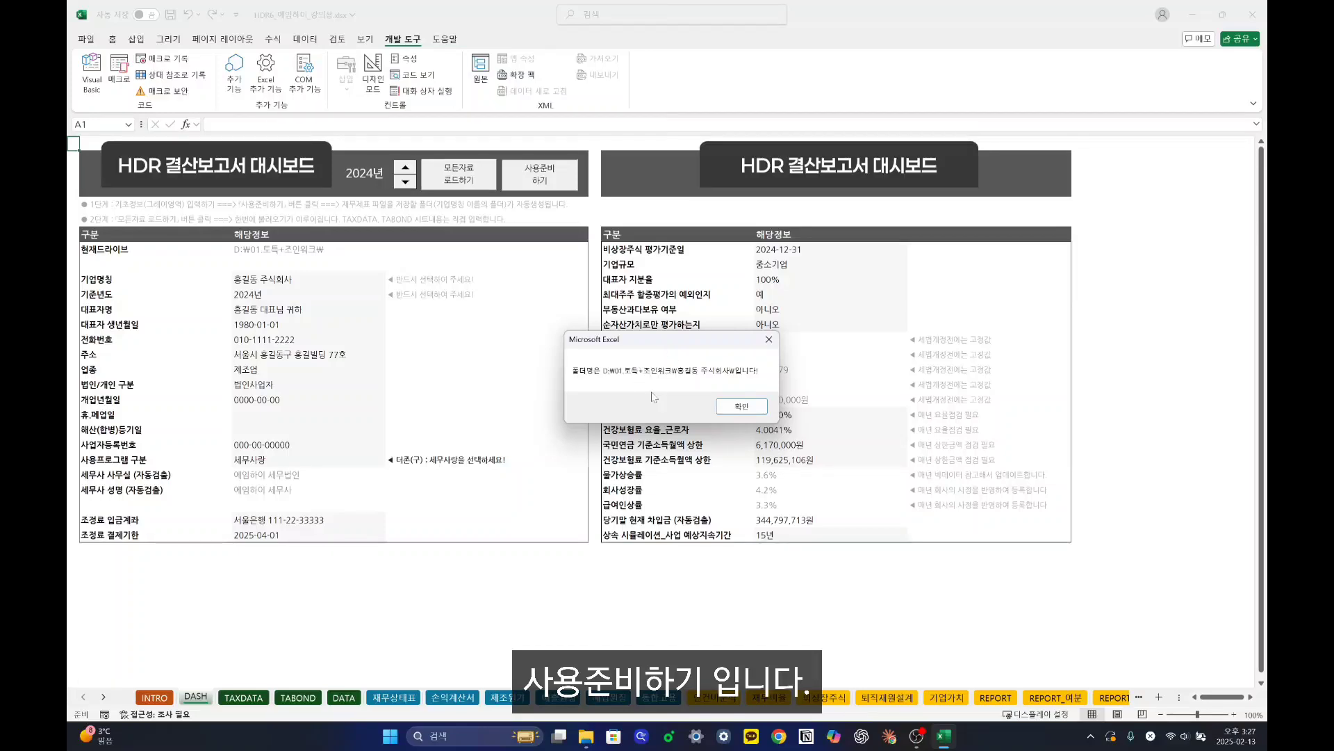
left_click(739, 406)
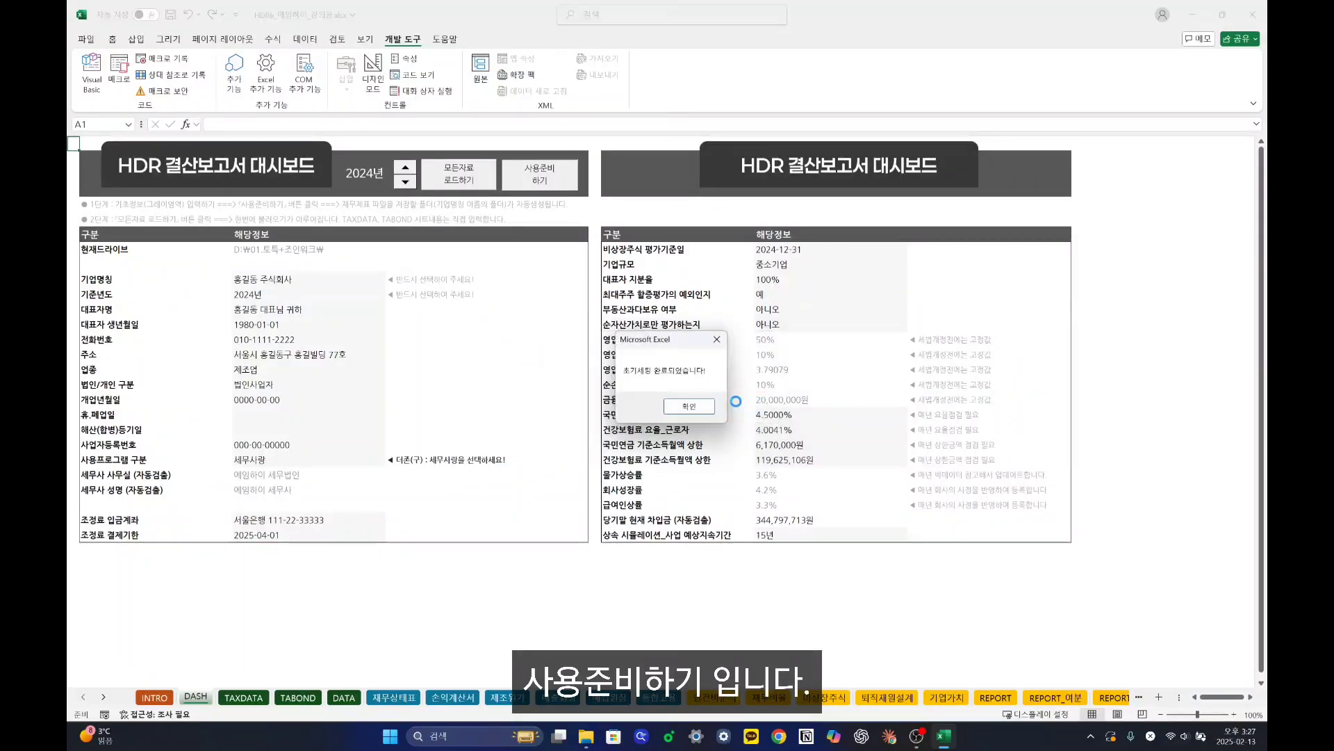
key("alt+Tab")
key("alt+Tab")
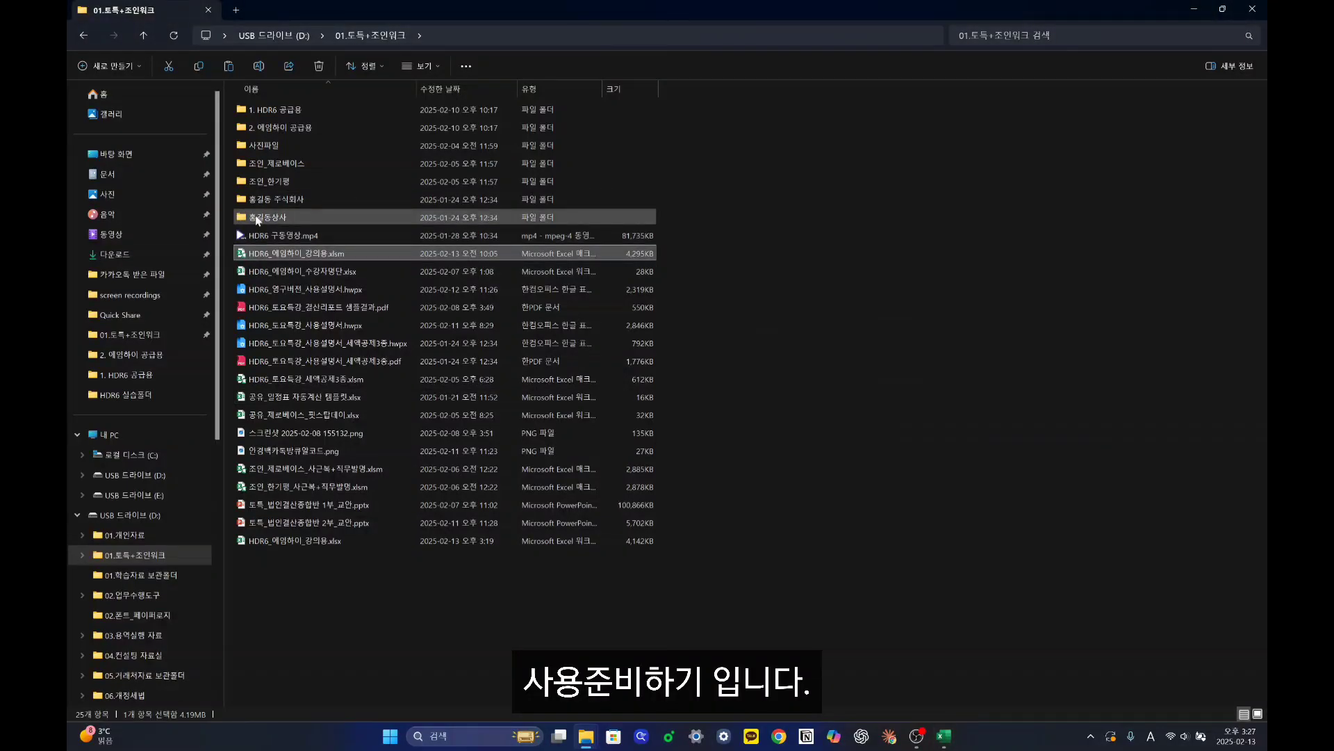
Open the company's folder in File Explorer and look over its financial statement files.
left_click(303, 202)
key("alt+Tab")
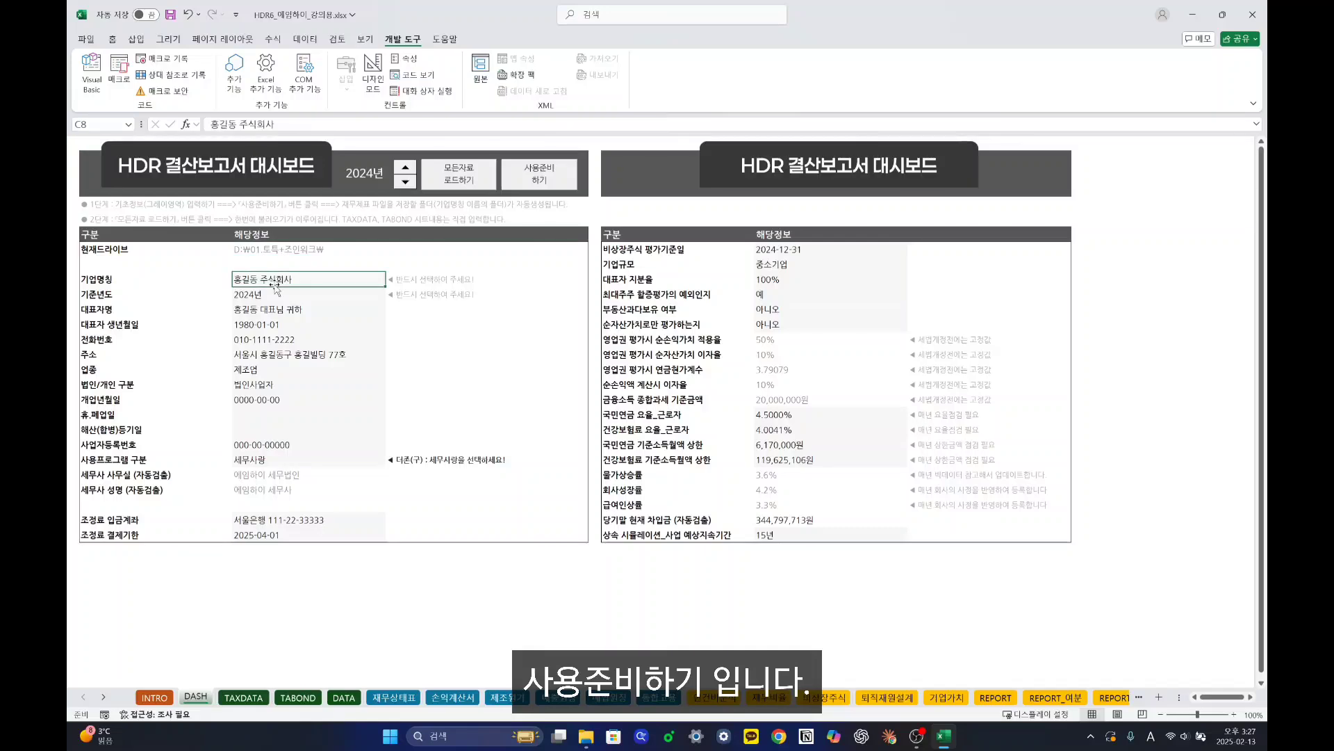
key("alt+Tab")
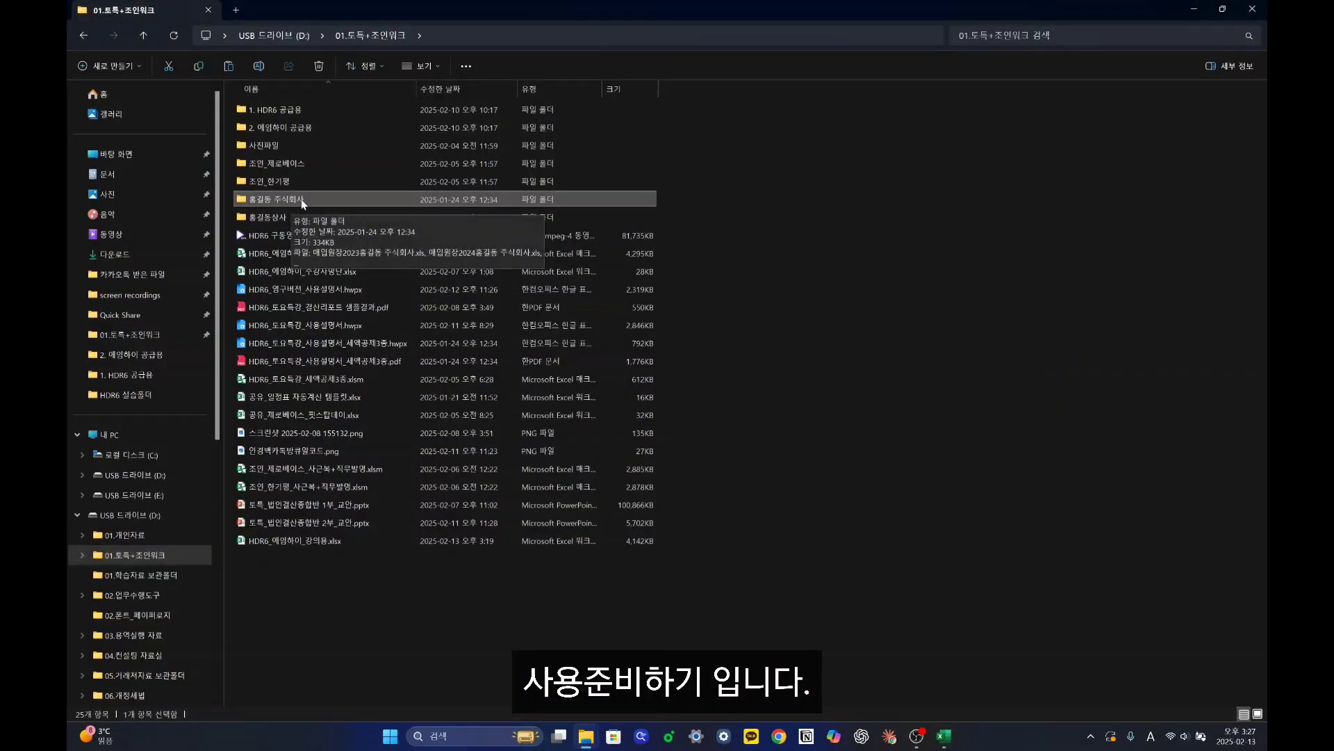
double_click(302, 199)
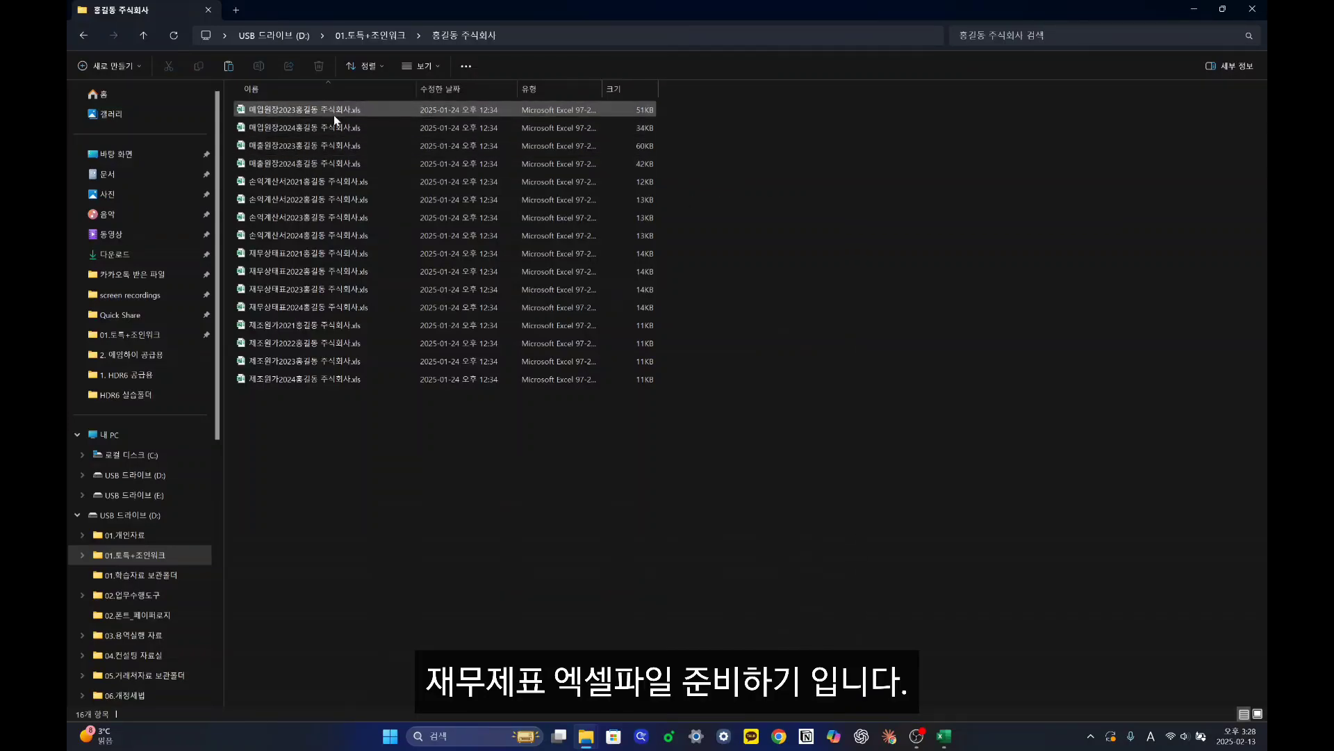
left_click(271, 115)
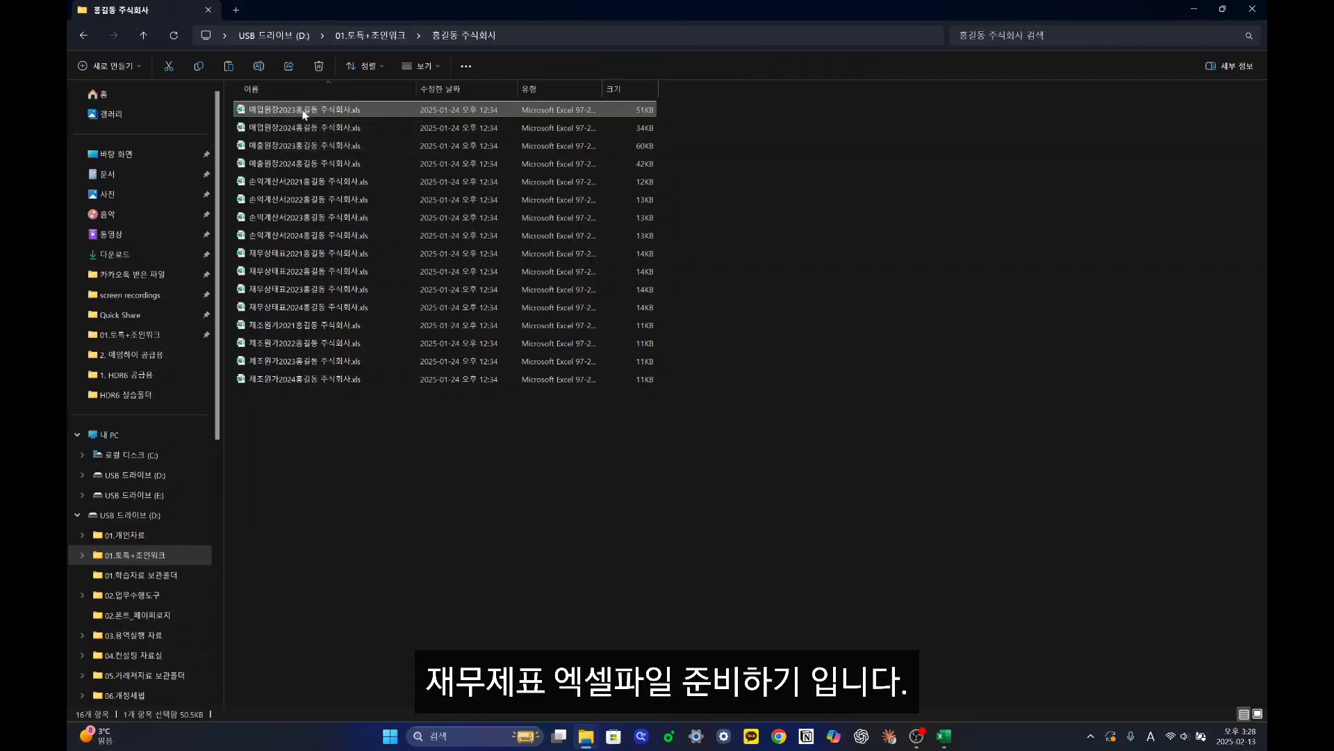
left_click(268, 127)
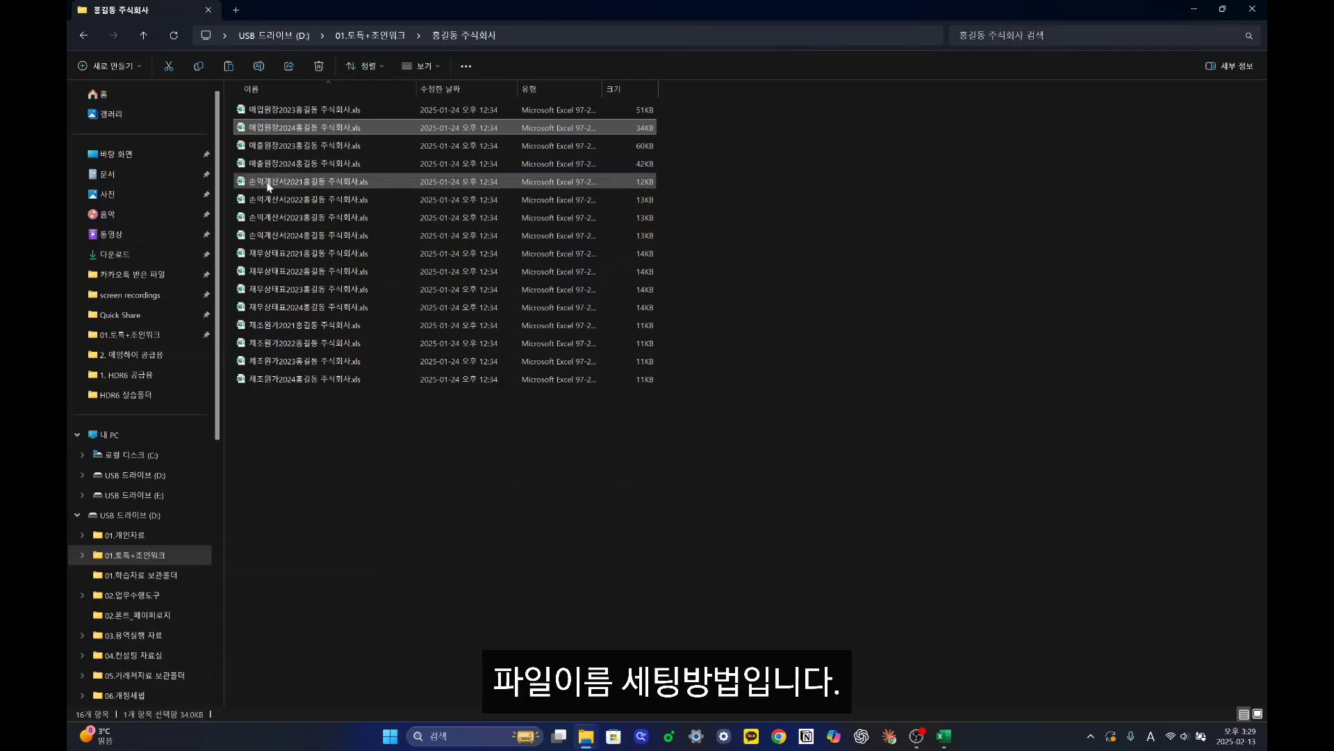
Go back up to the 01.토득+조인워크 folder and return to the HDR dashboard workbook.
left_click(359, 476)
key("BackSpace")
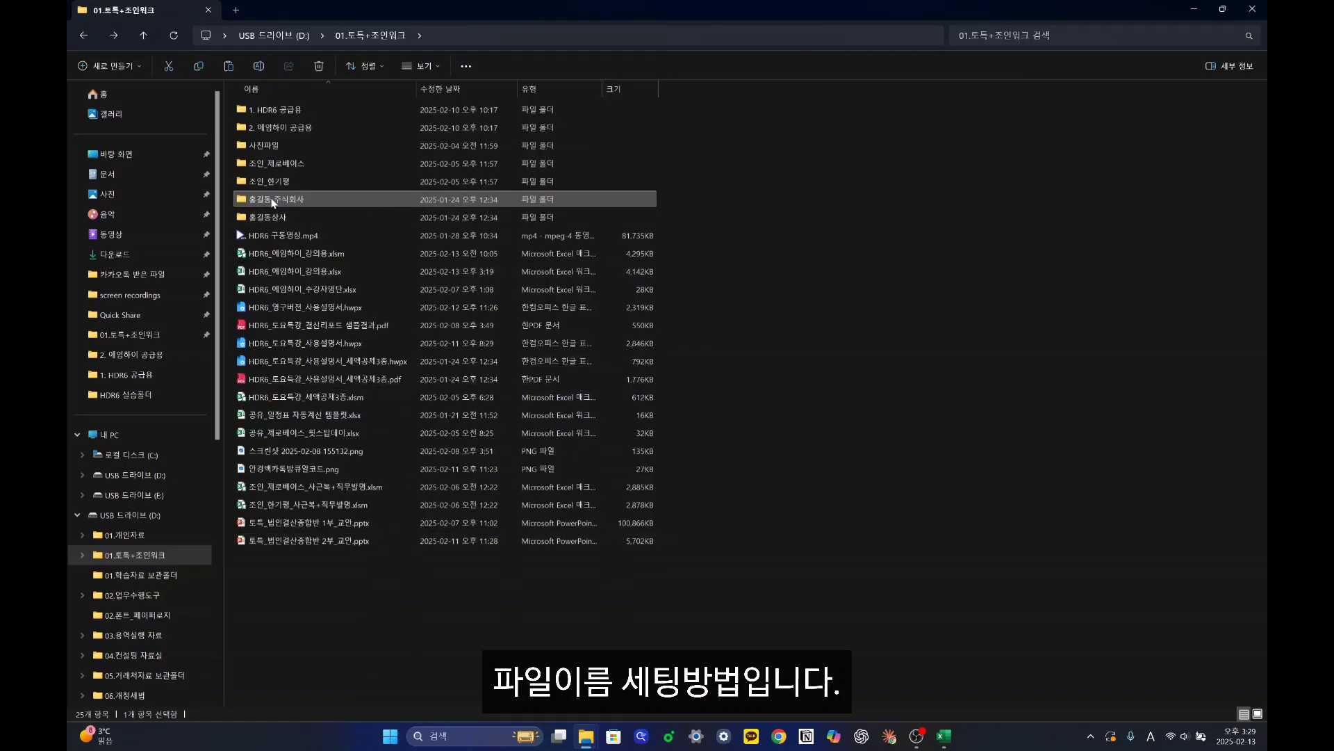
key("alt+Tab")
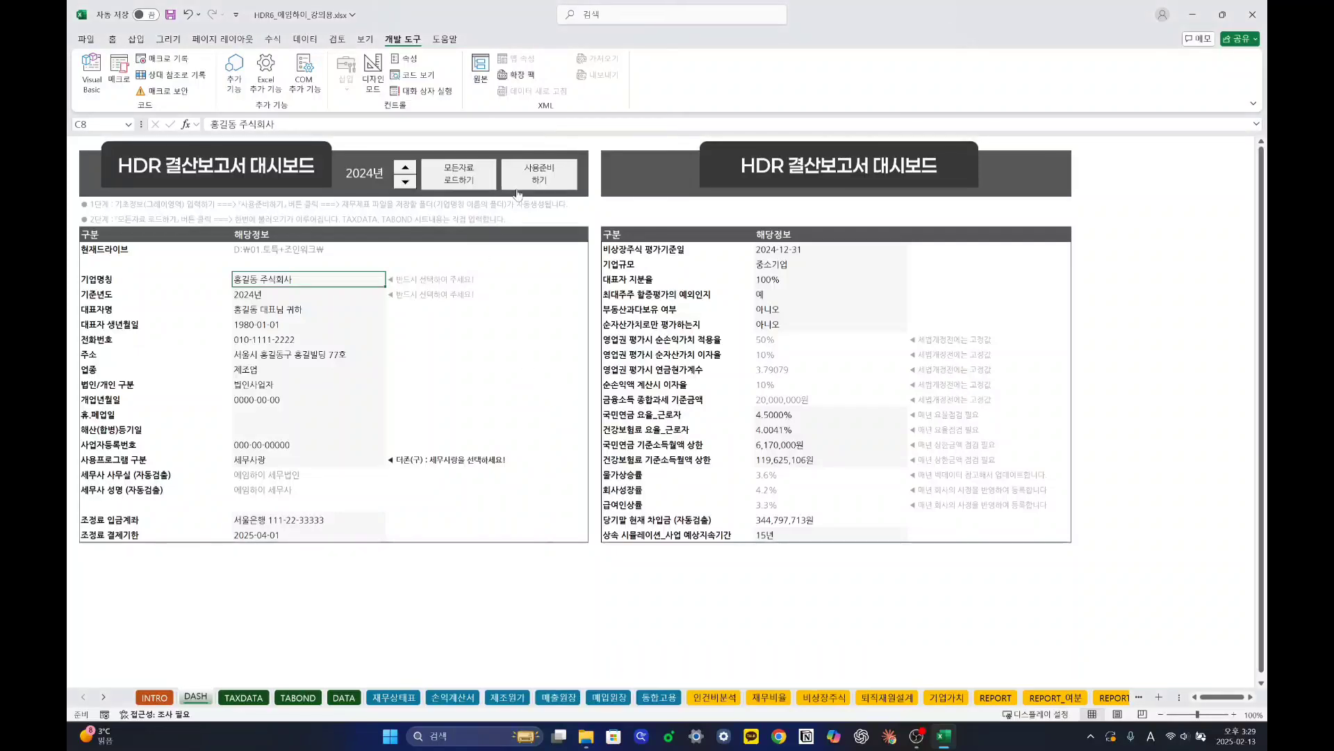
Run 모든자료 로드하기 and confirm each balance sheet, income, cost and sales ledger completion message.
left_click(460, 182)
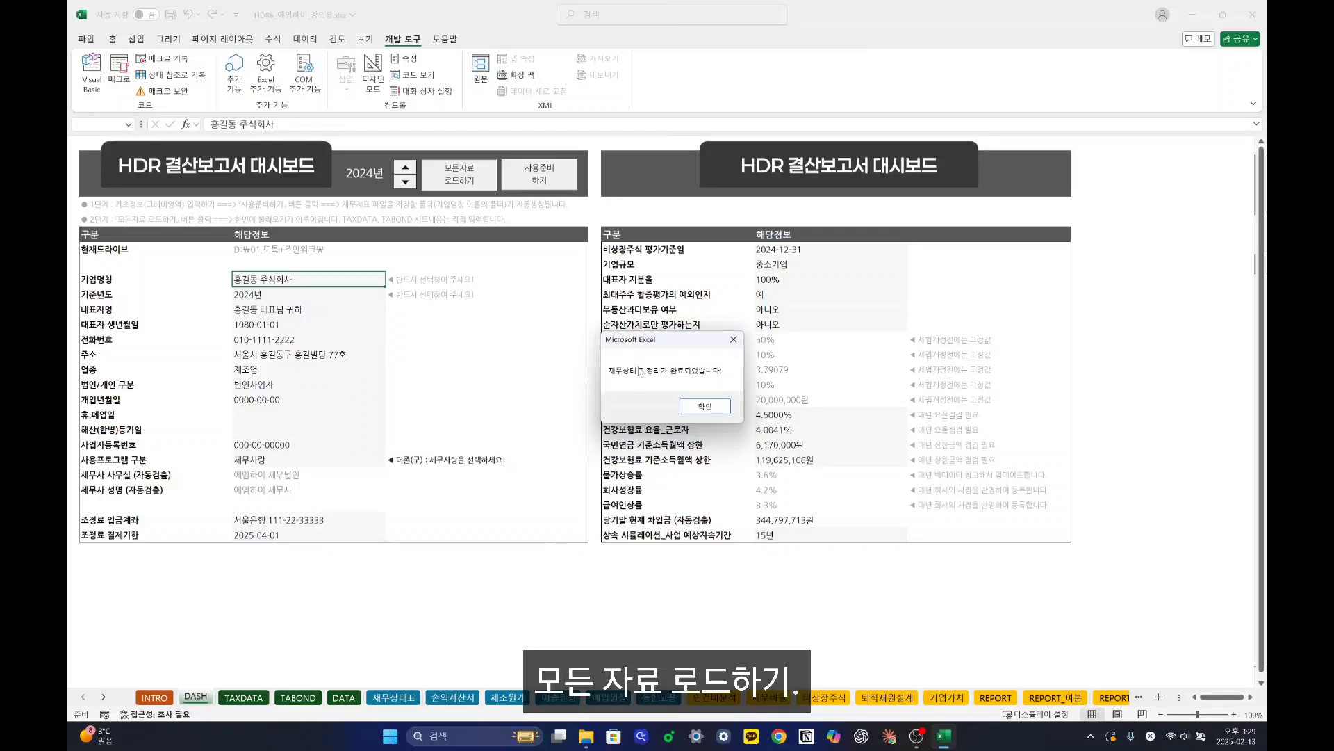
left_click(693, 408)
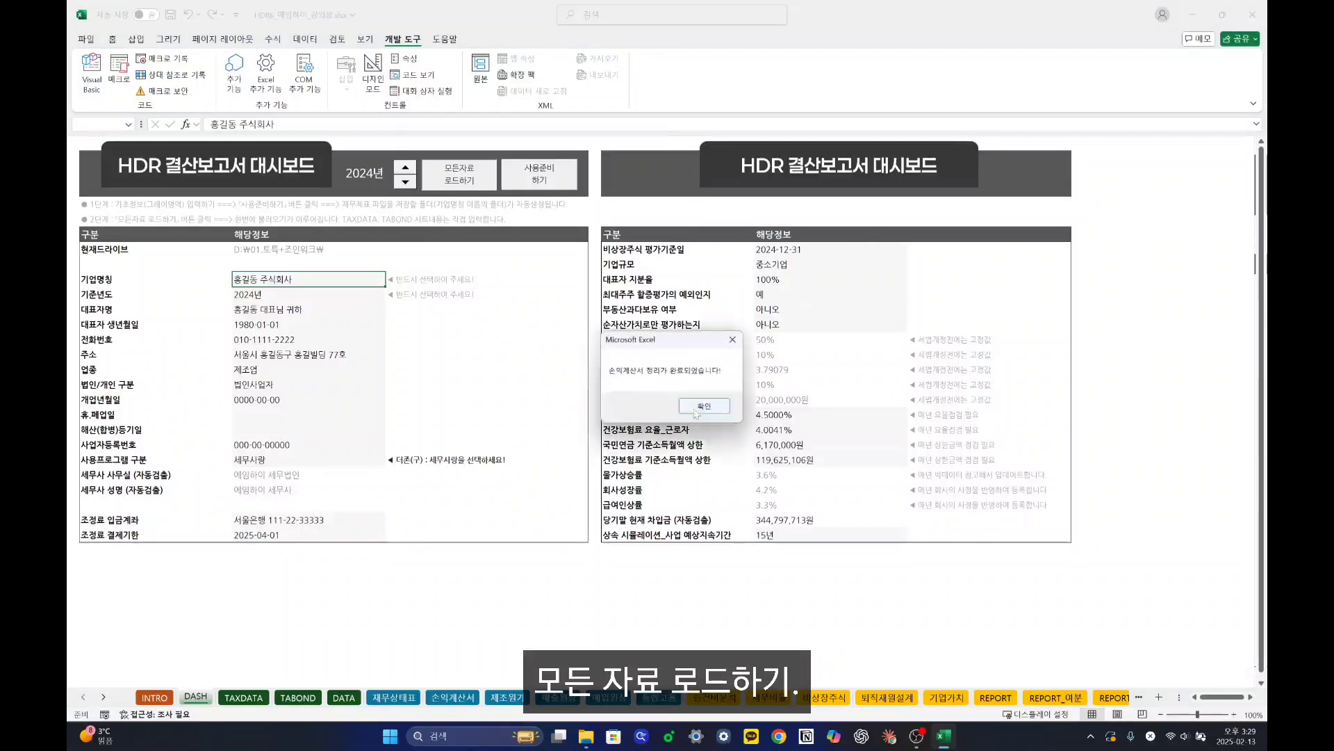
left_click(696, 412)
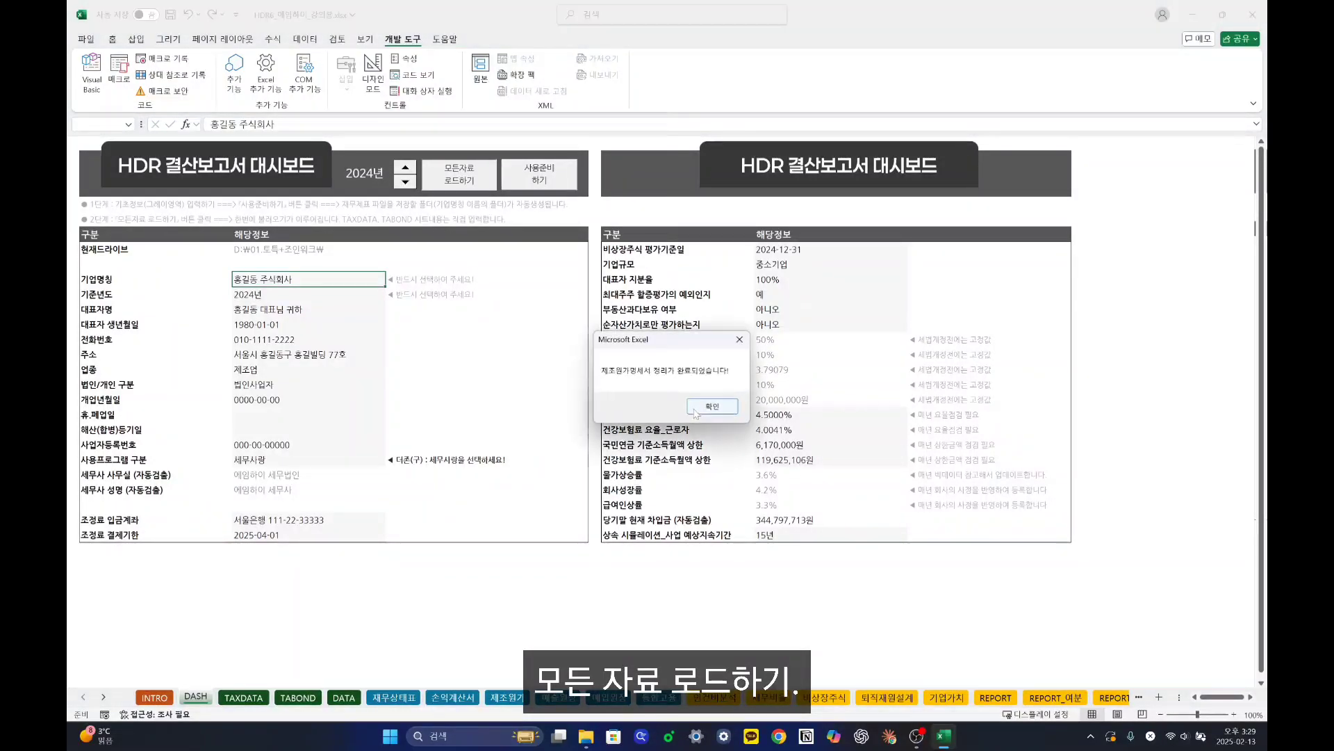
left_click(696, 413)
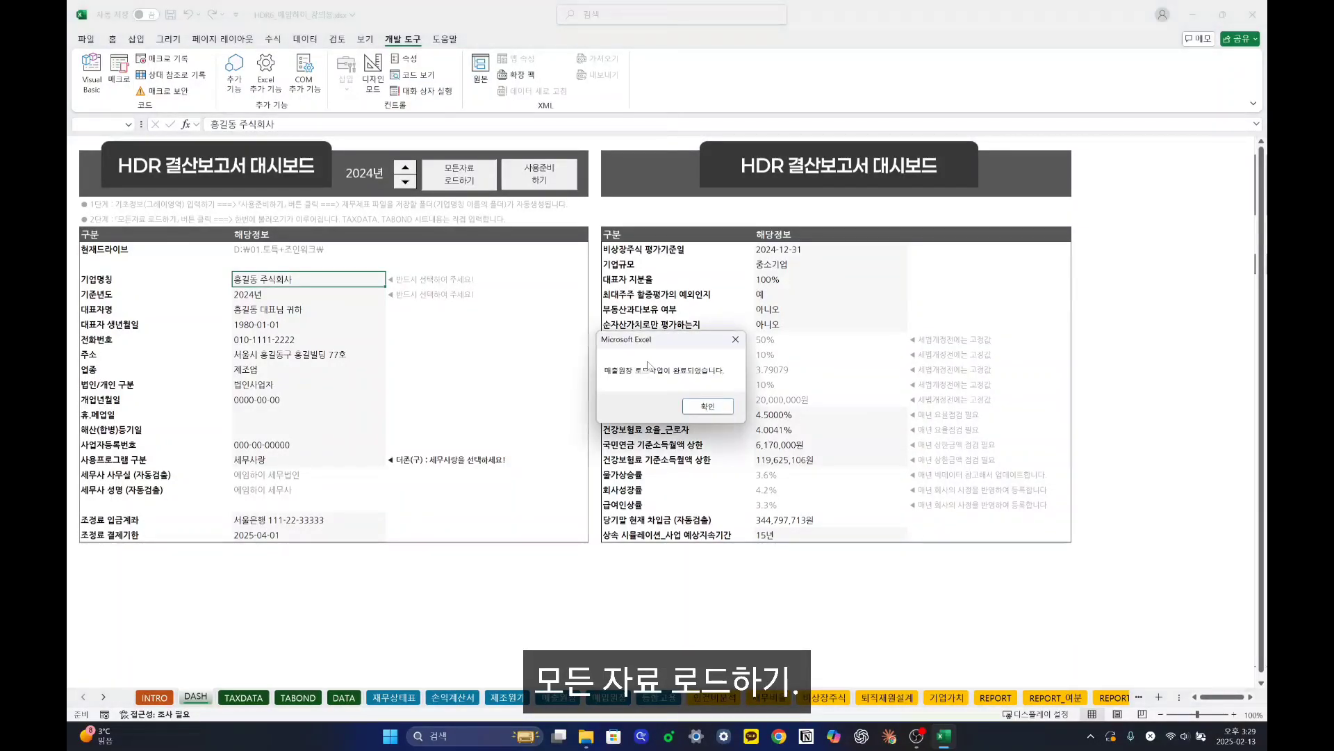
left_click(705, 406)
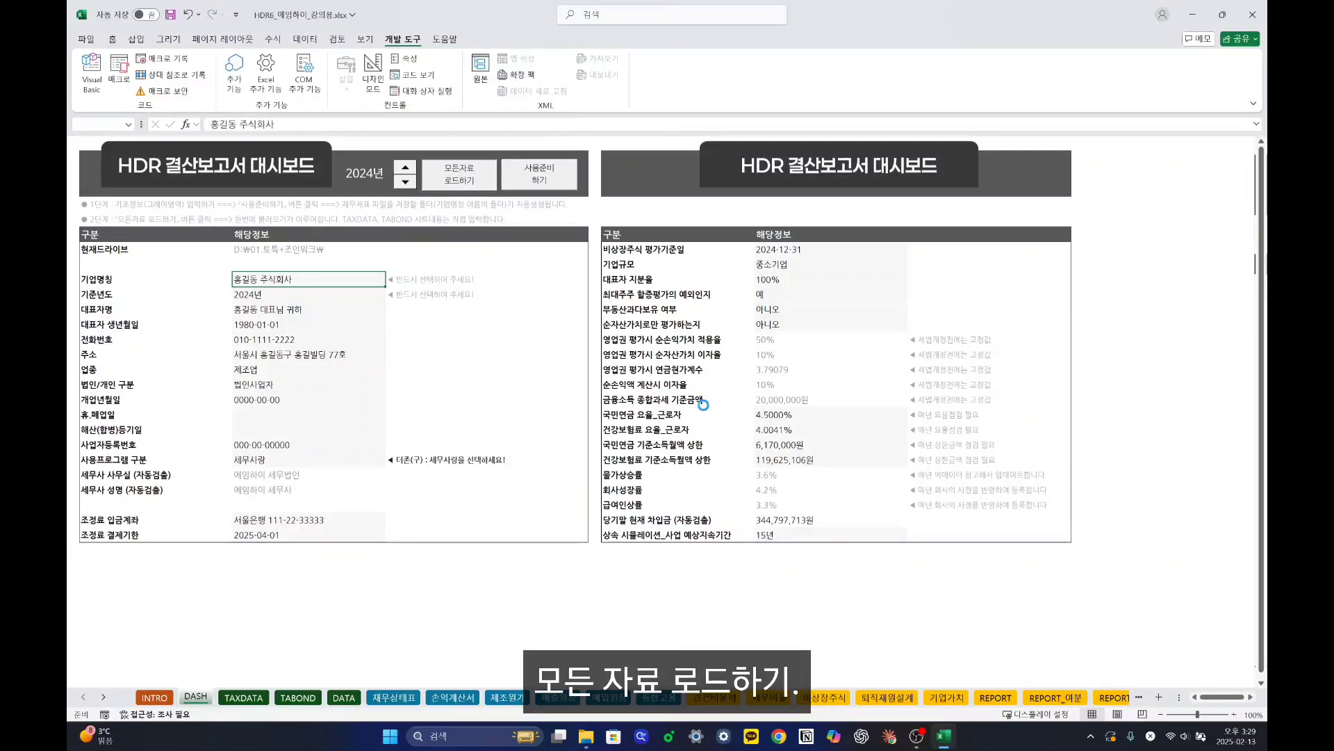
left_click(703, 405)
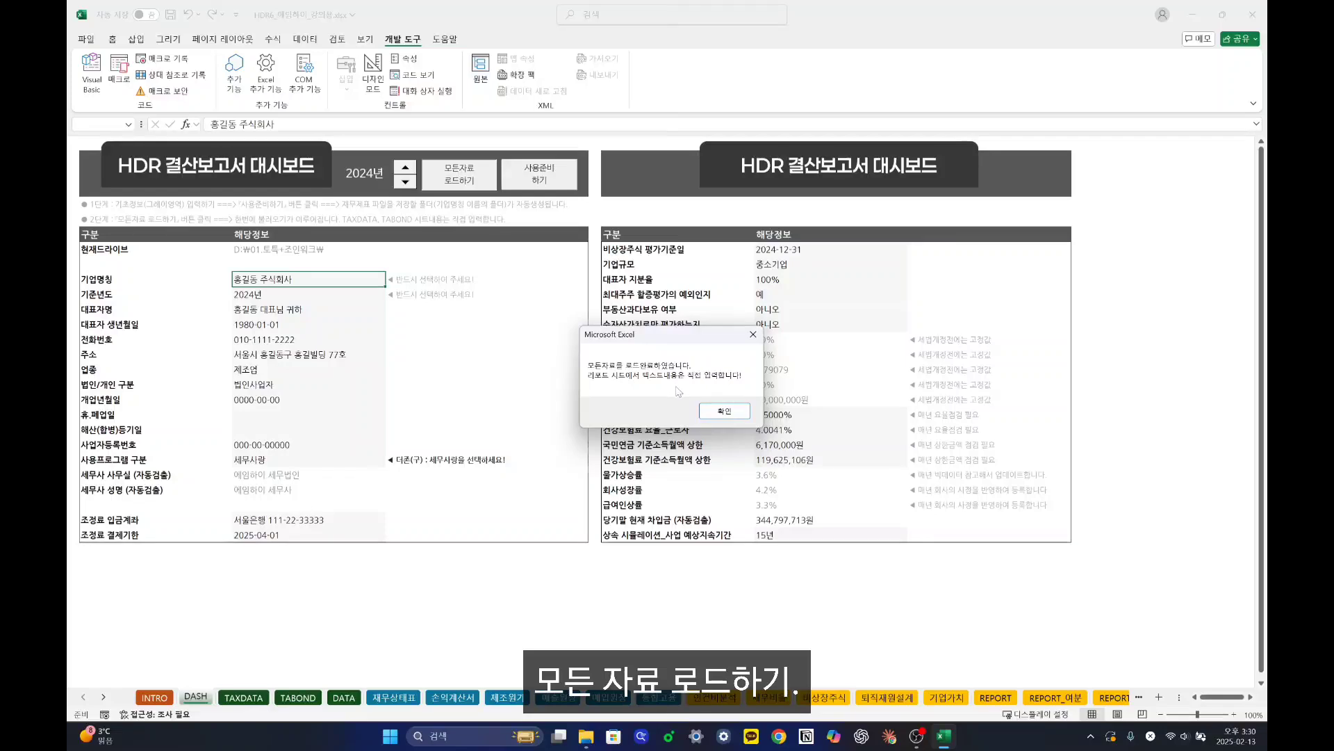
left_click(724, 412)
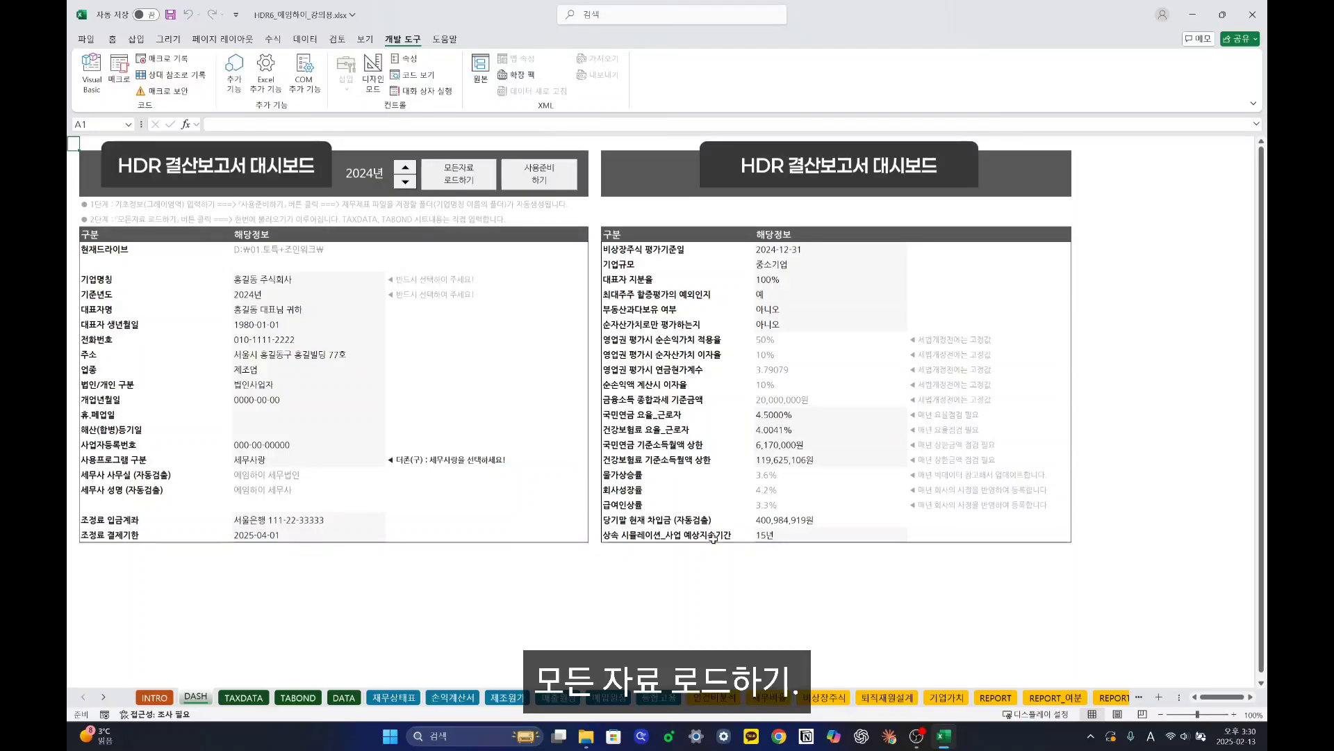
left_click(394, 698)
Select the accumulated 2021–2022 and 2024 figures on the 재무상태표 sheet.
scroll(443, 393, "down", 2)
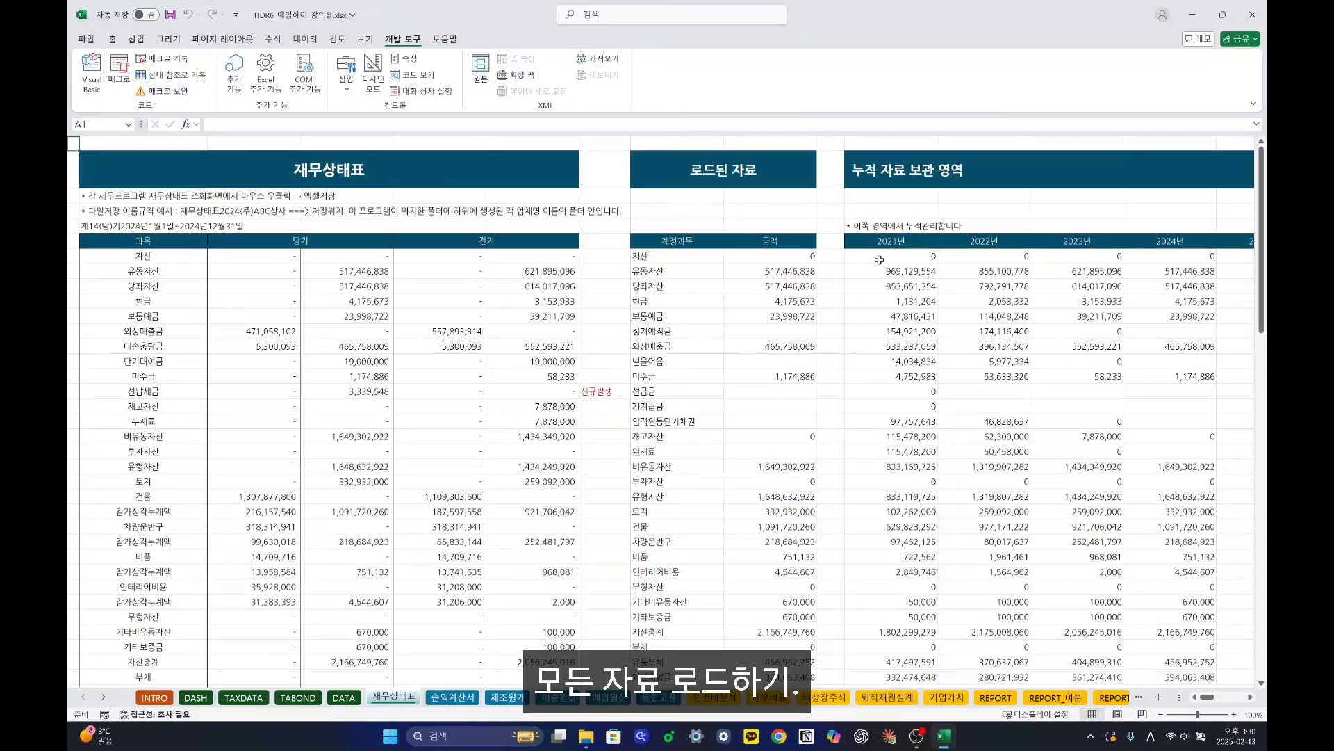
left_click_drag(879, 257, 1001, 623)
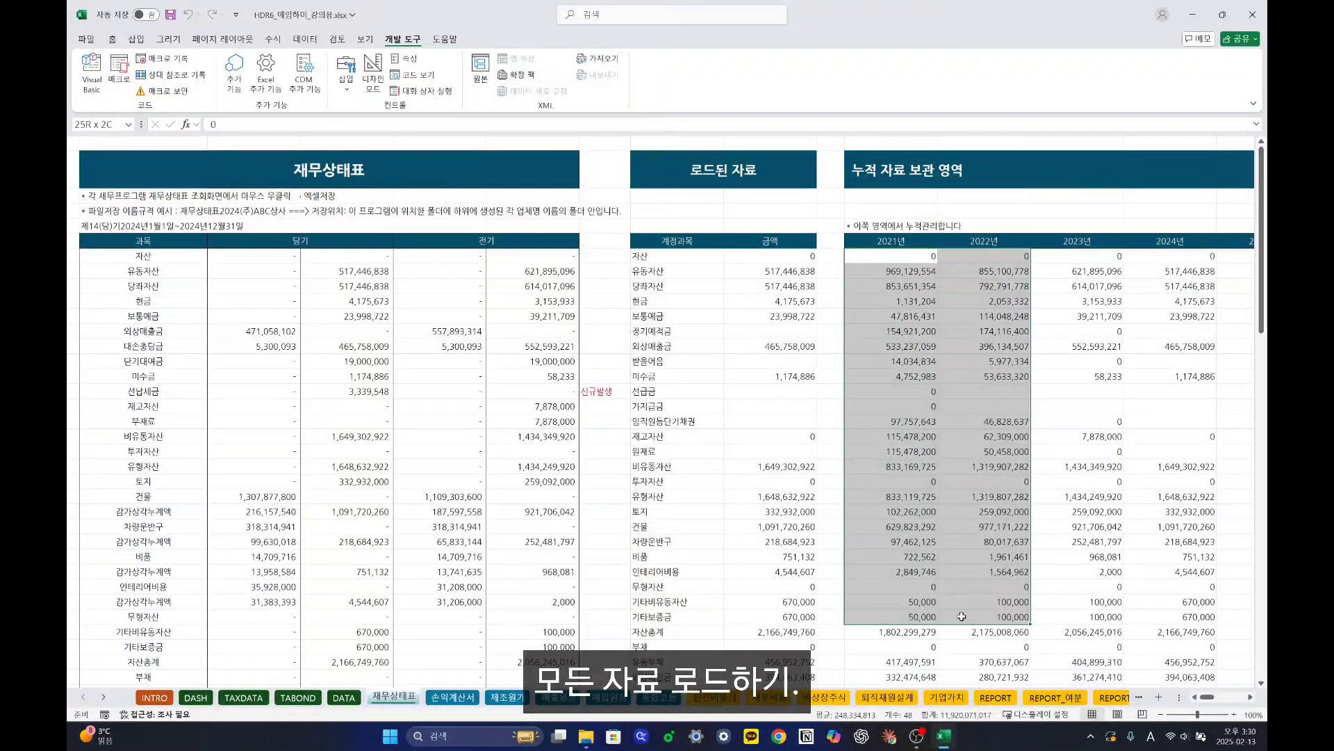
left_click(984, 361)
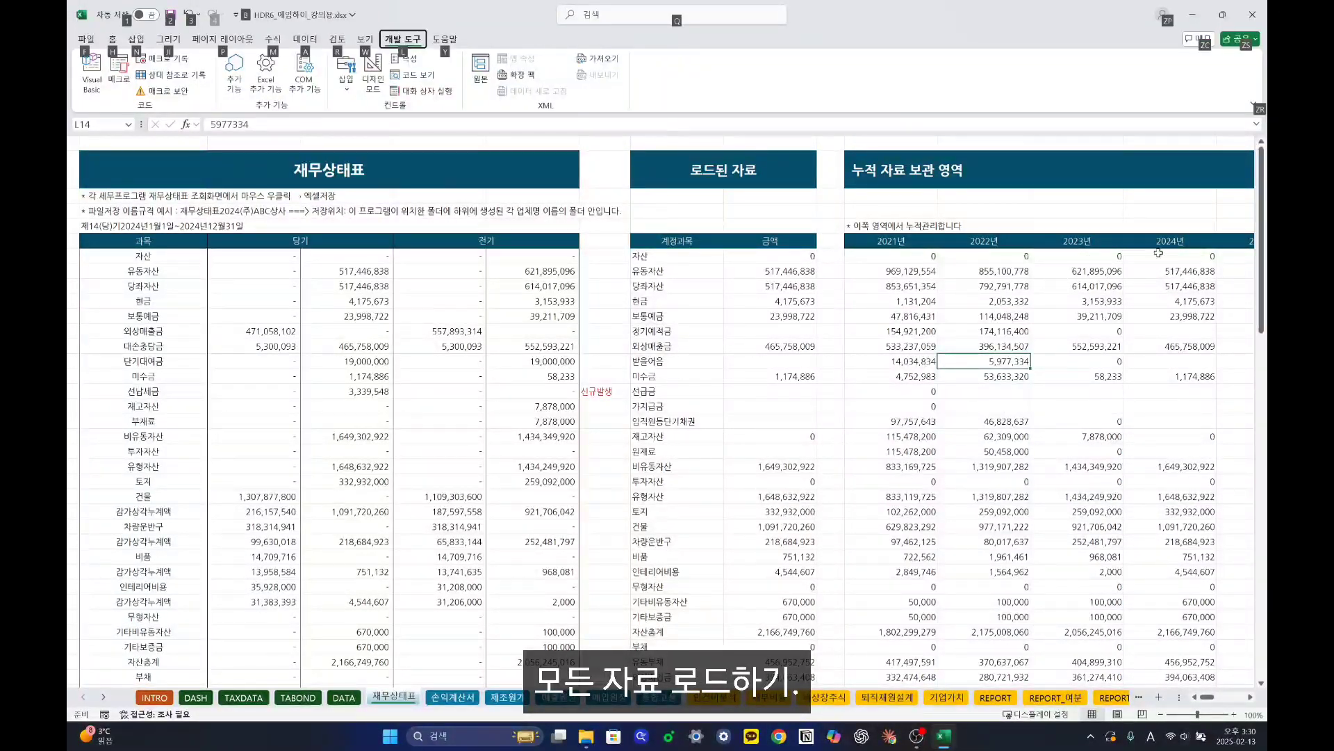
left_click_drag(1173, 256, 1185, 556)
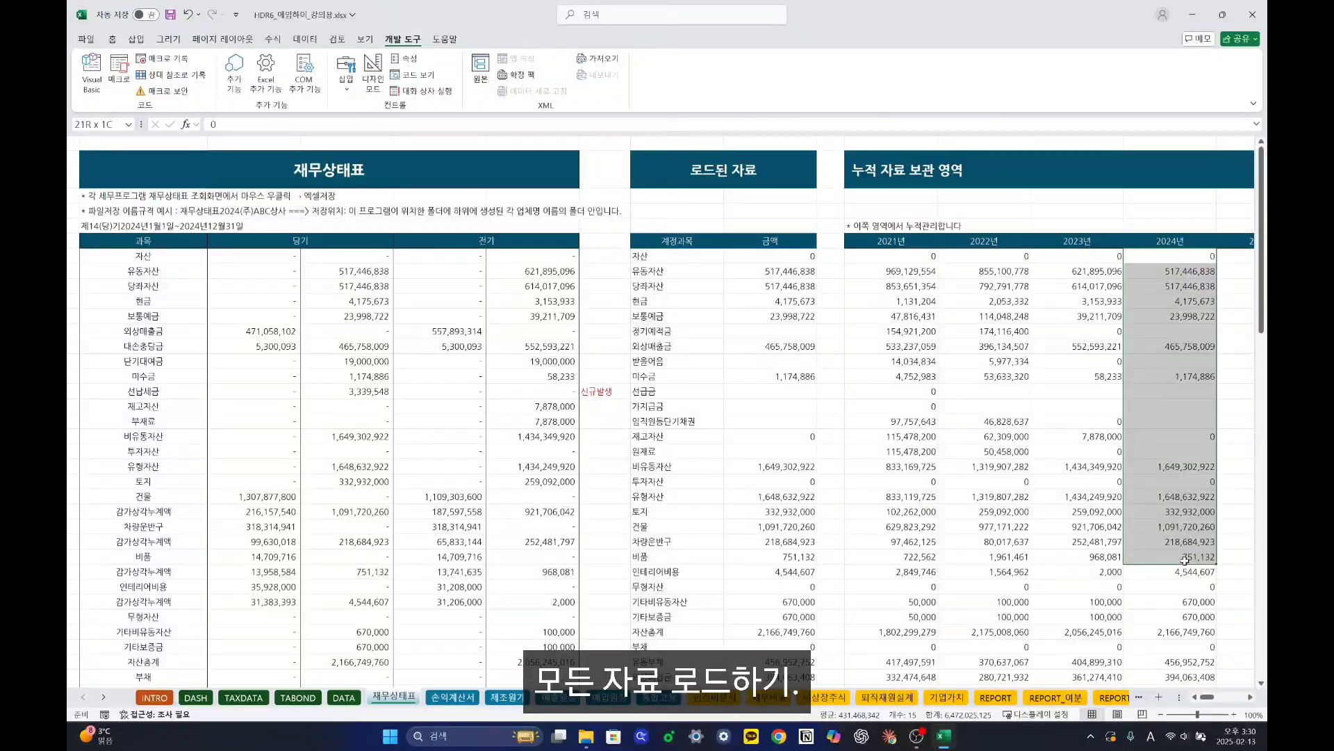
key("alt+Tab")
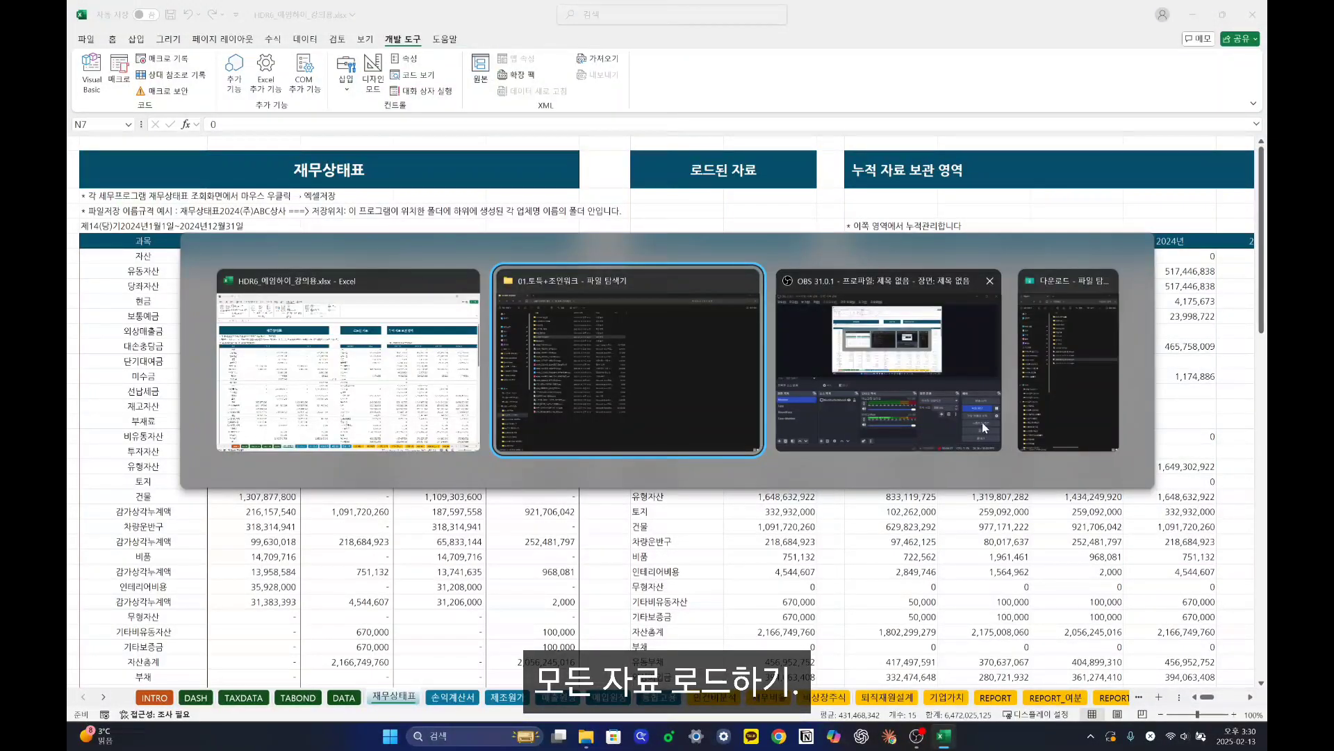
key("Tab")
key("Tab")
key("Tab")
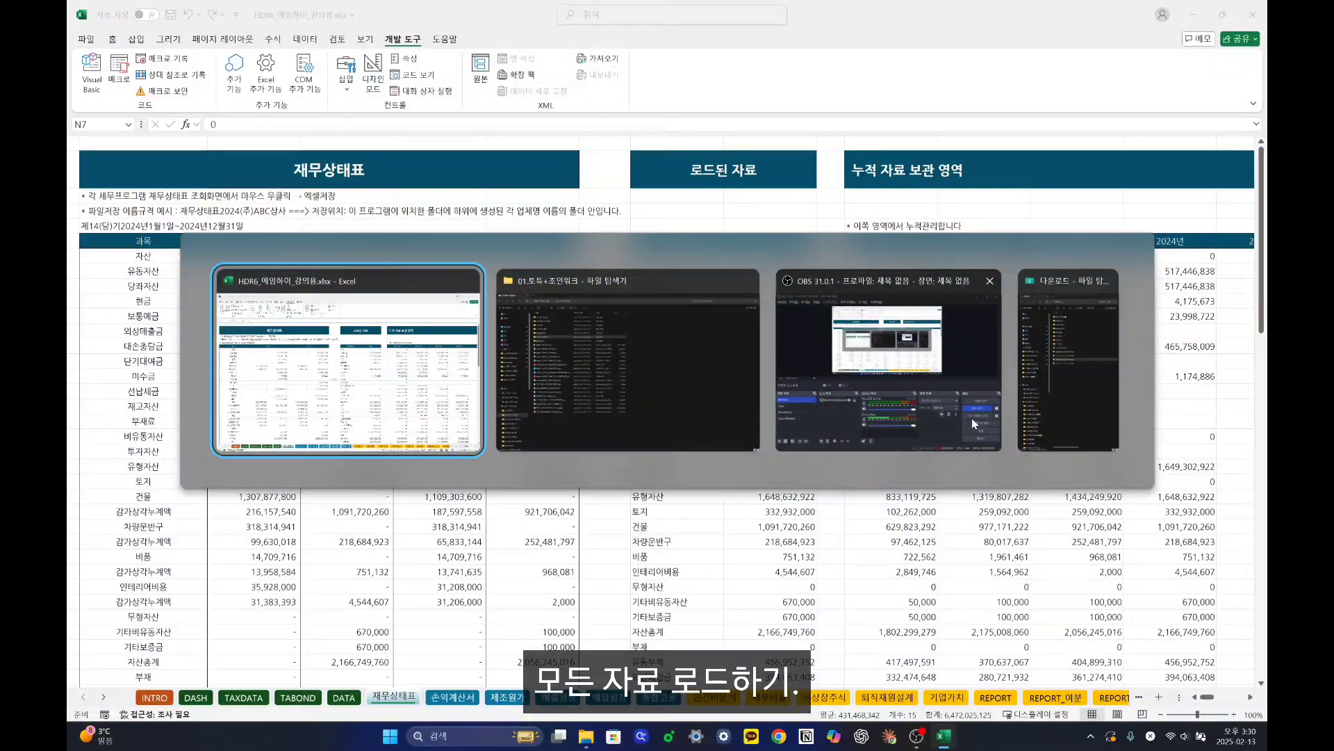
left_click(198, 697)
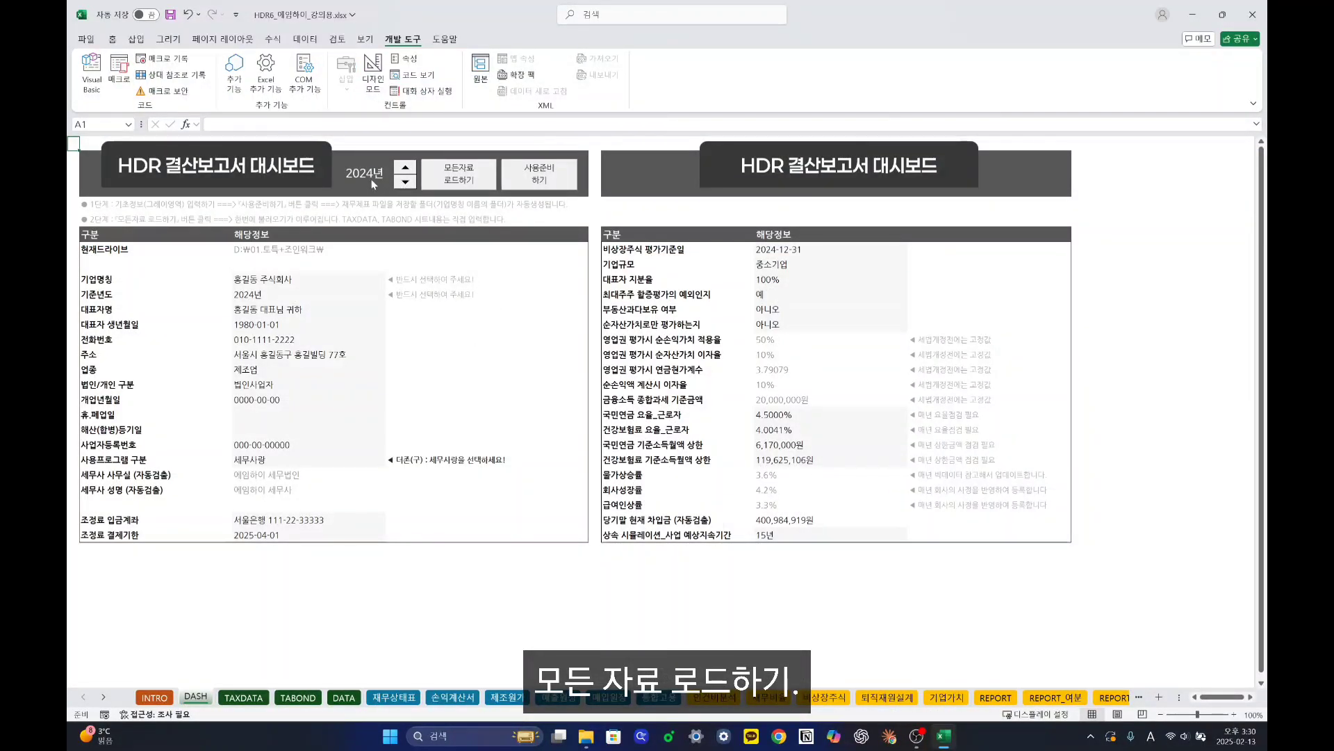
View the REPORT sheet, then select the 2021 balance-sheet values down to 무형자산.
key("alt+Tab")
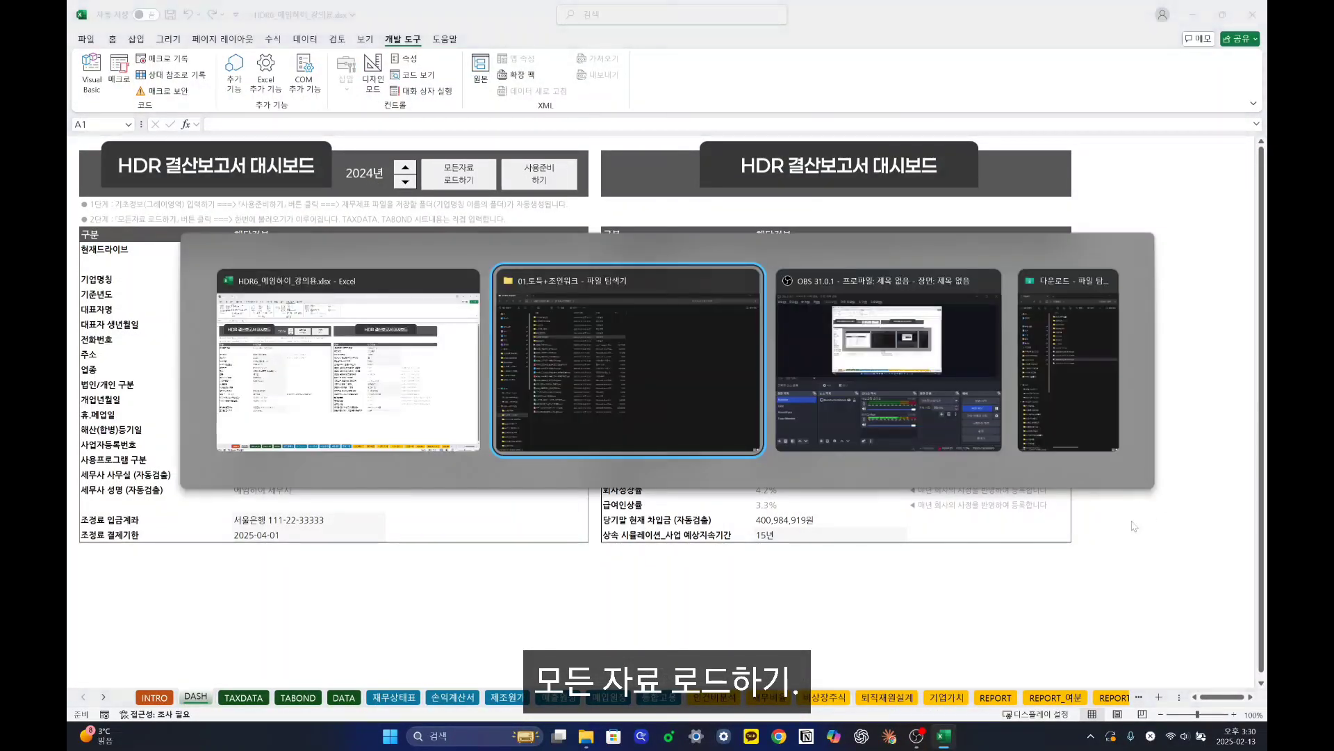
key("Tab")
key("Tab")
key("Tab")
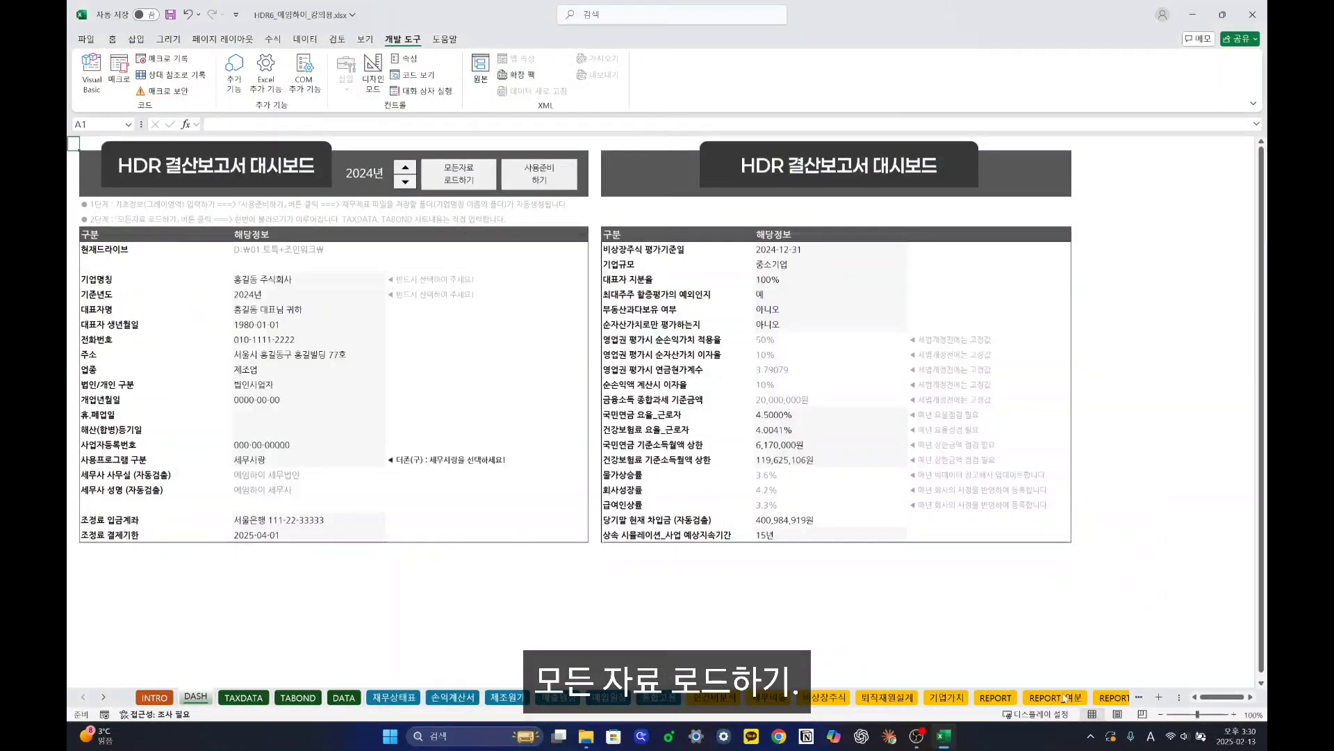
left_click(995, 698)
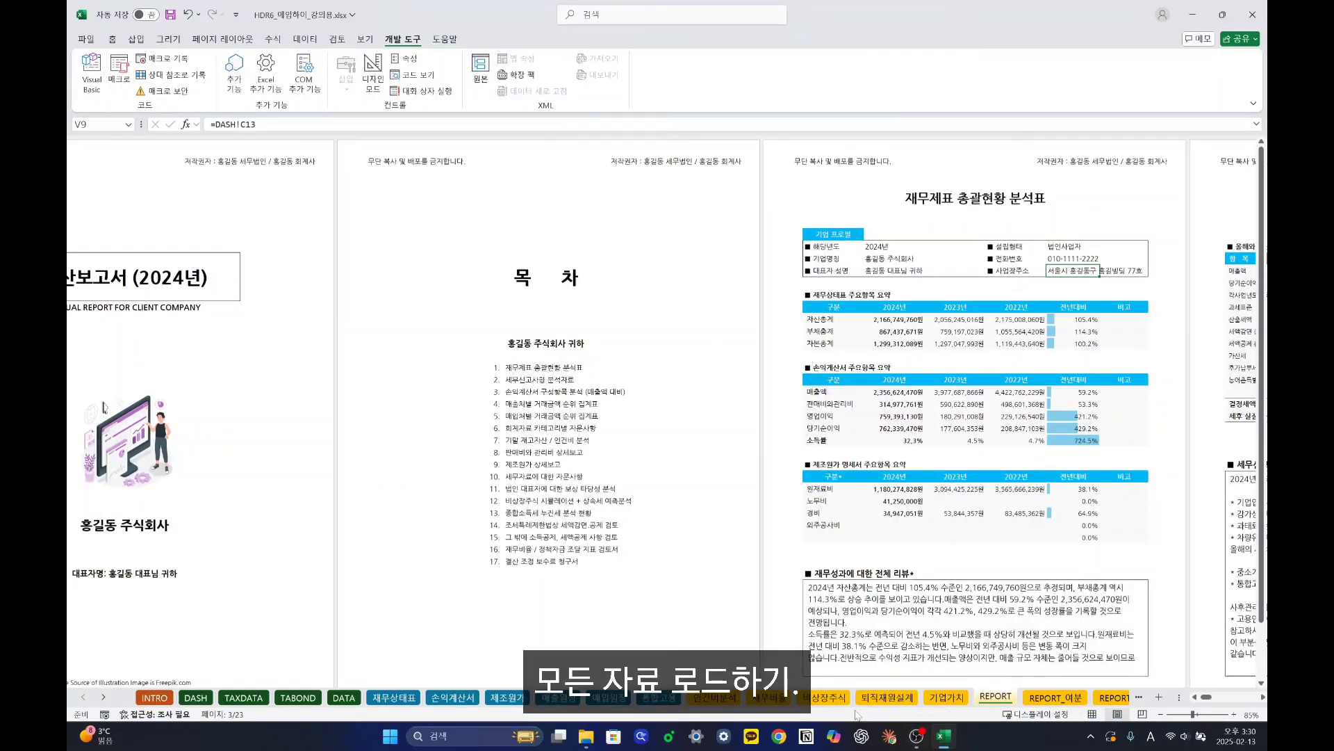
left_click(413, 702)
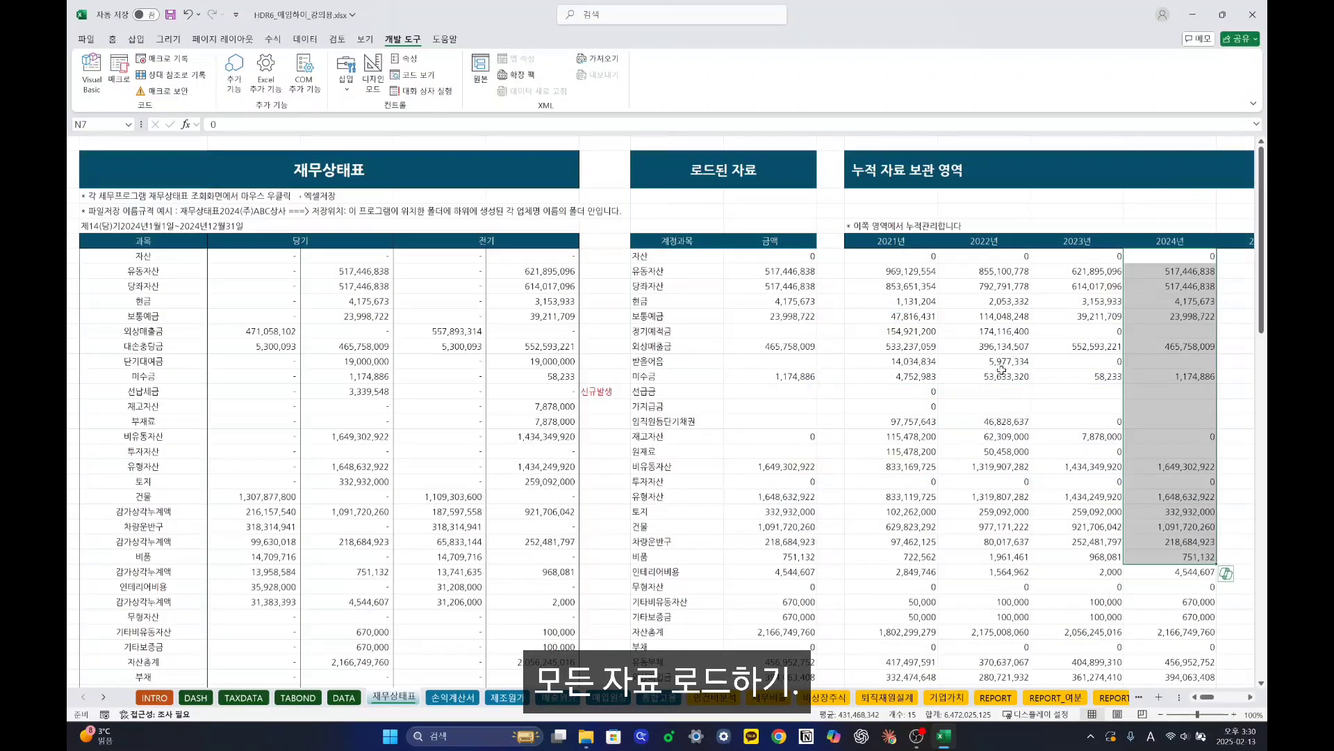
left_click(908, 258)
left_click_drag(907, 258, 910, 581)
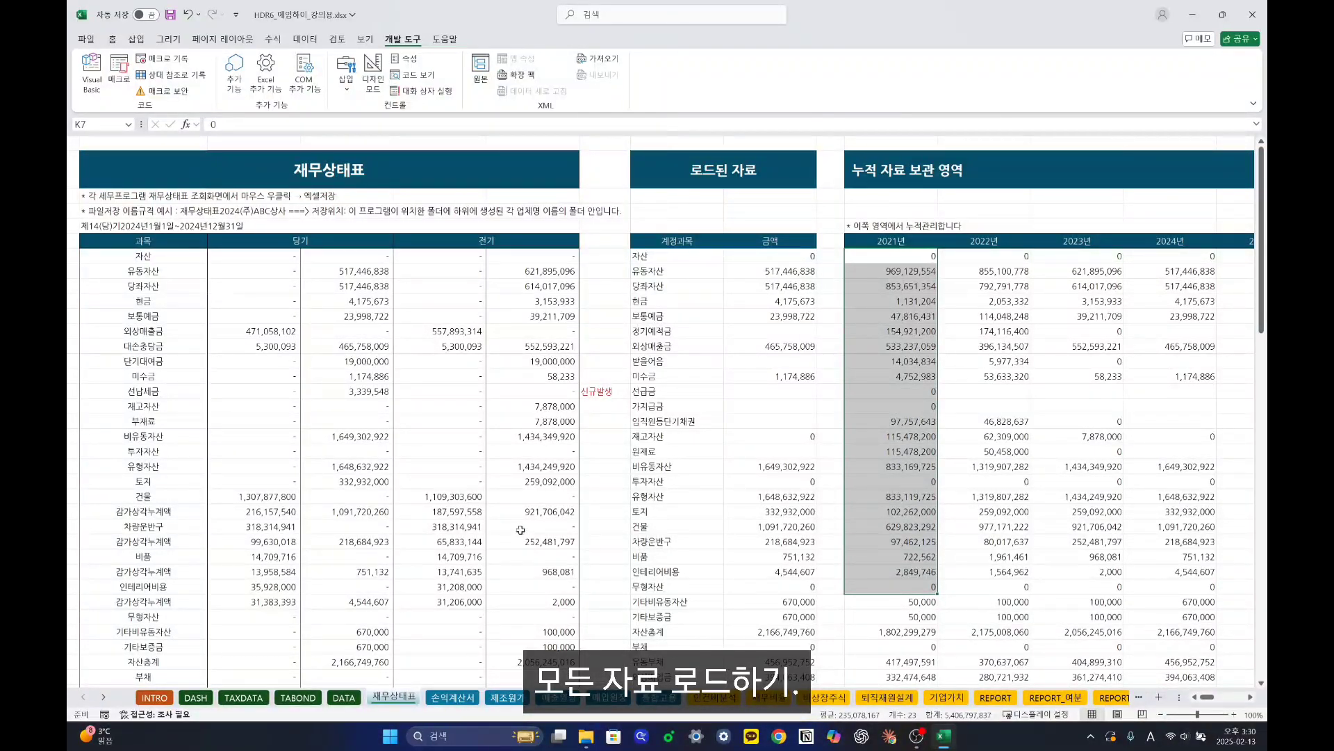
left_click(196, 697)
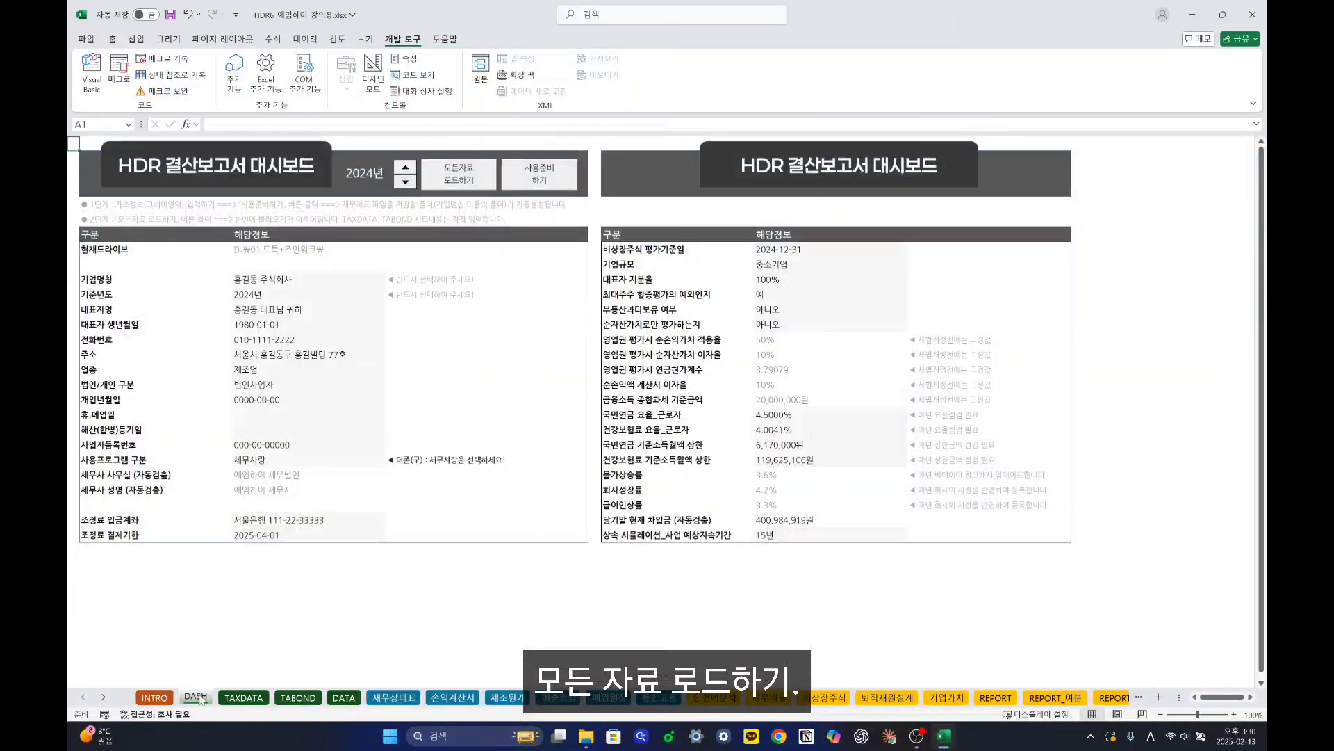
Step the dashboard's base year down three times to 2021.
left_click(405, 182)
left_click(405, 182)
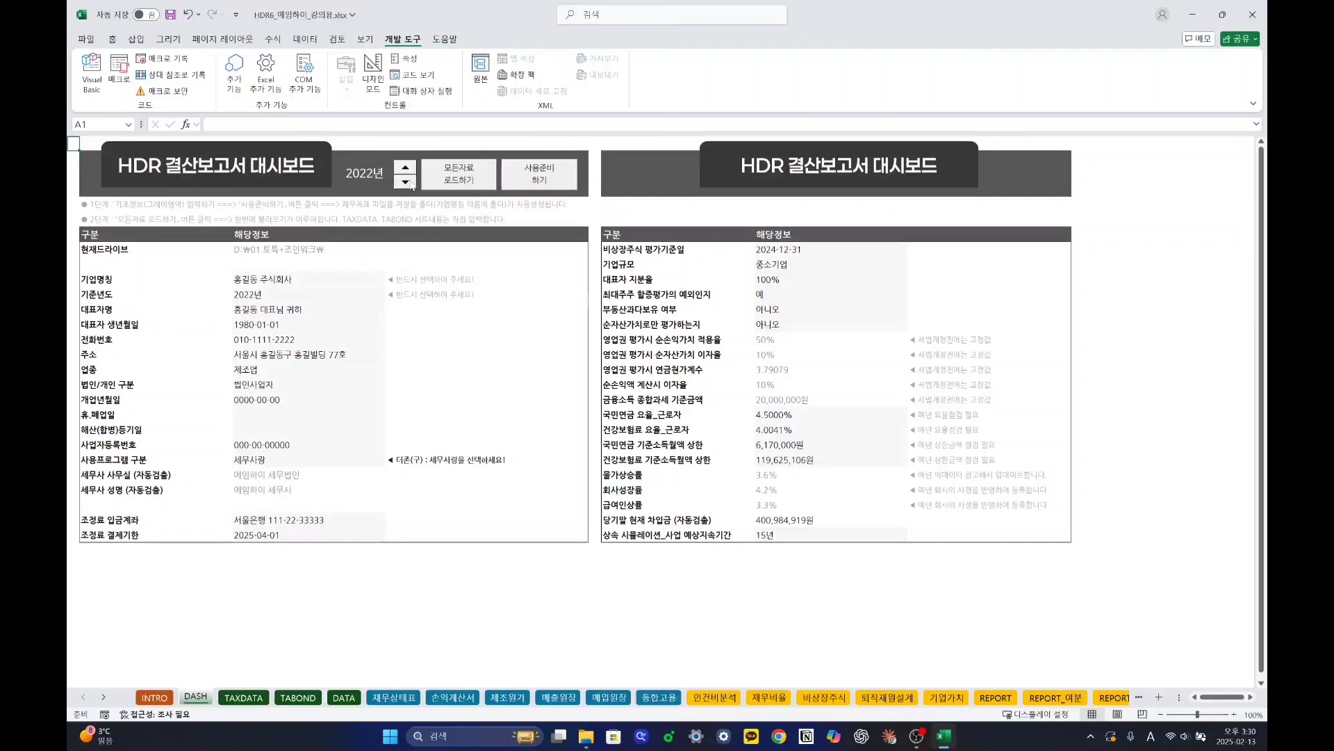
left_click(405, 182)
Check the company's statement files in File Explorer, then return to the dashboard.
key("alt+Tab")
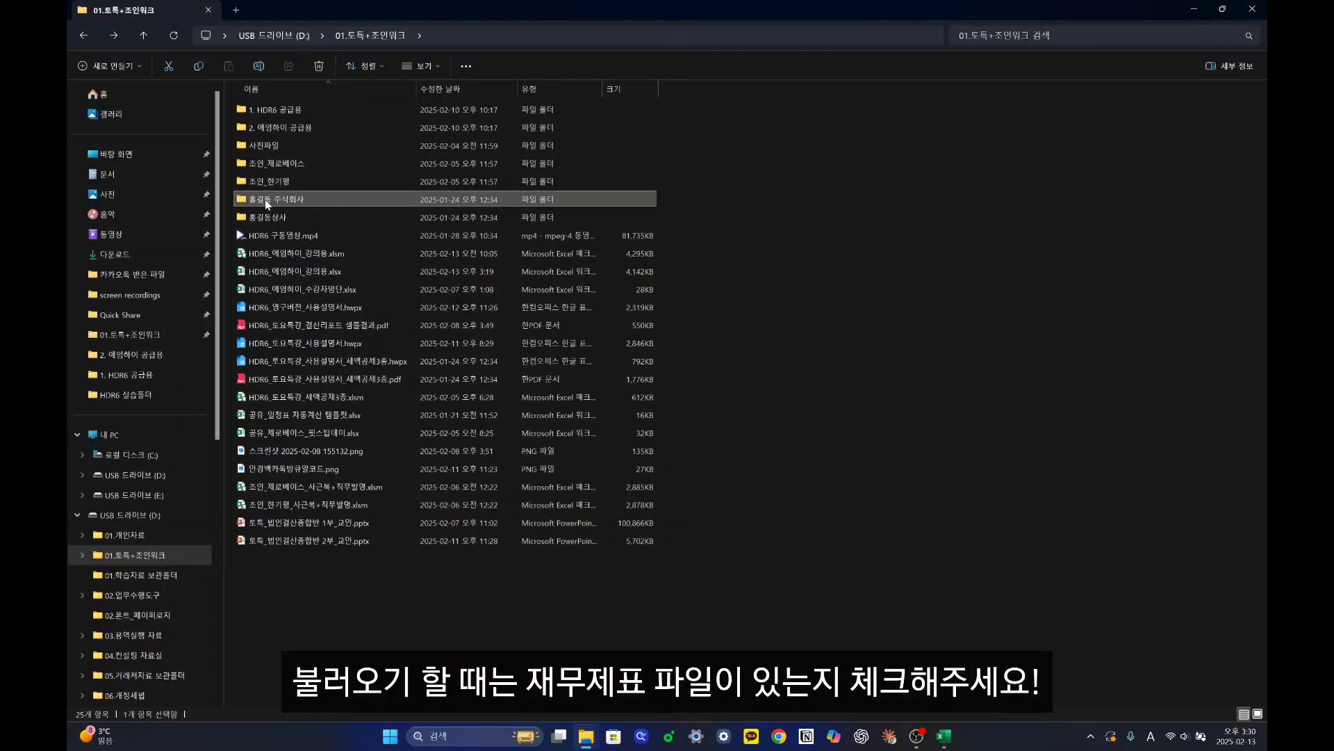
double_click(267, 200)
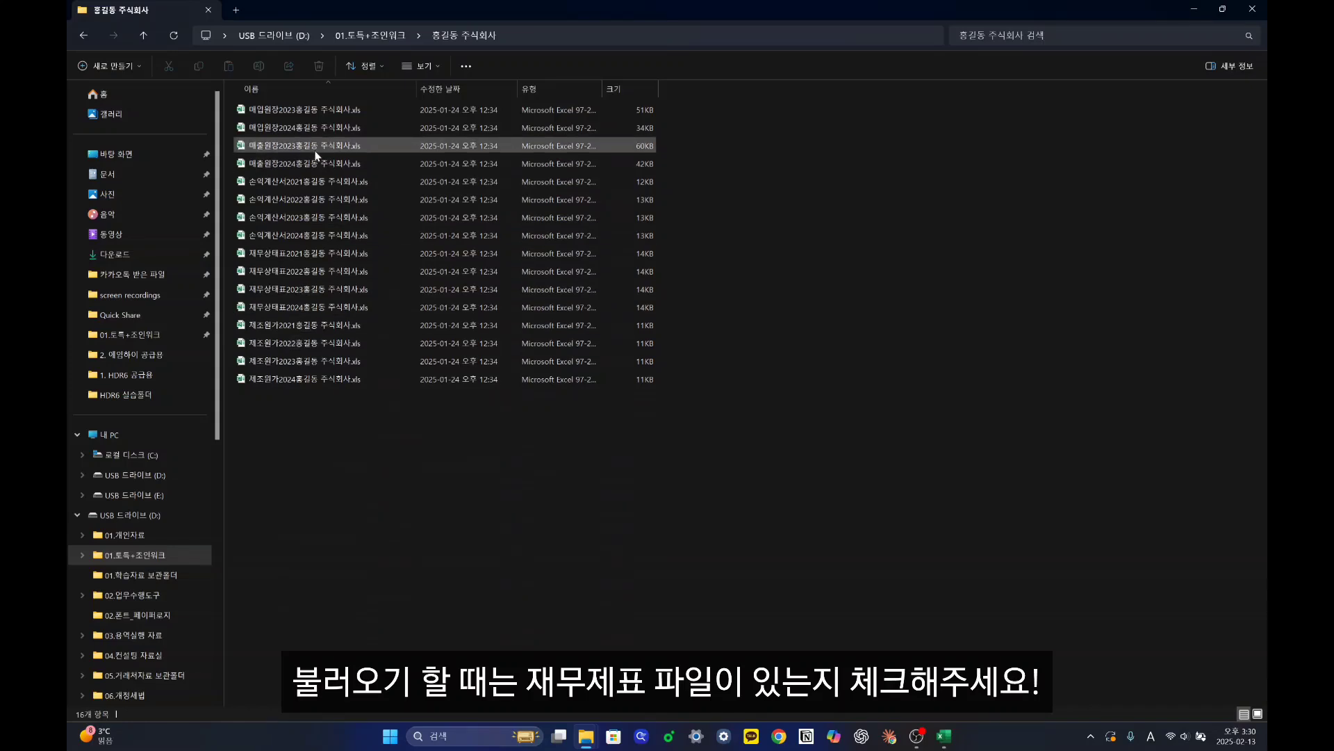
key("alt+Tab")
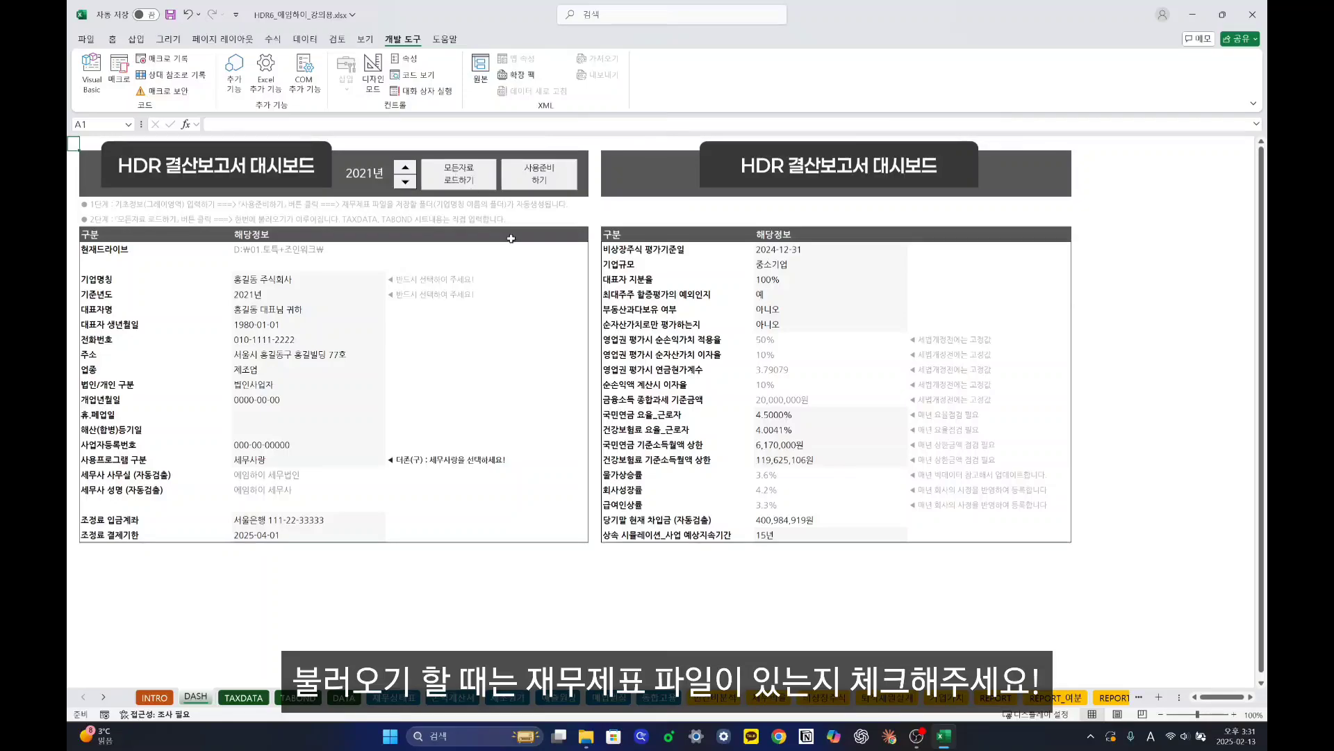
Page through 손익계산서, 제조원가명세서 and 매출원장, then return to 재무상태표 and clear the 2021 selection.
left_click(401, 697)
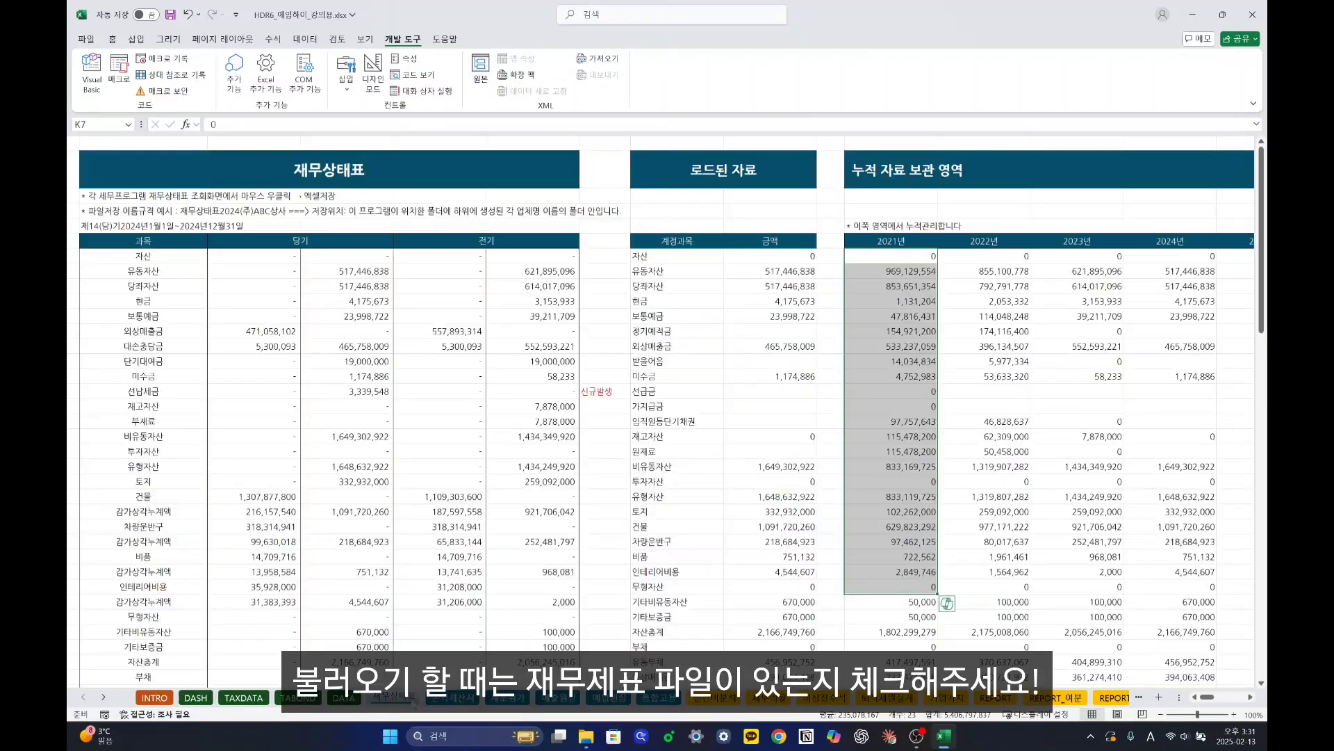
left_click(455, 697)
left_click(508, 698)
left_click(563, 697)
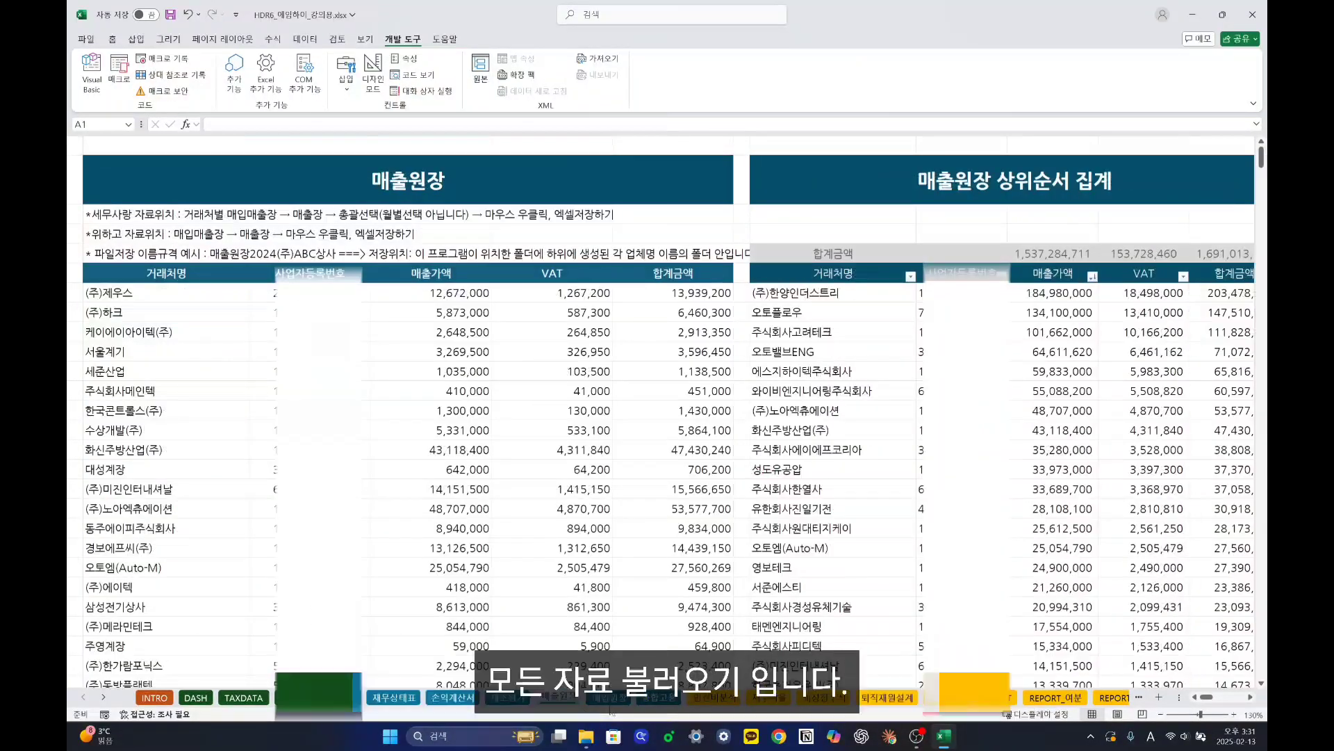
left_click(394, 698)
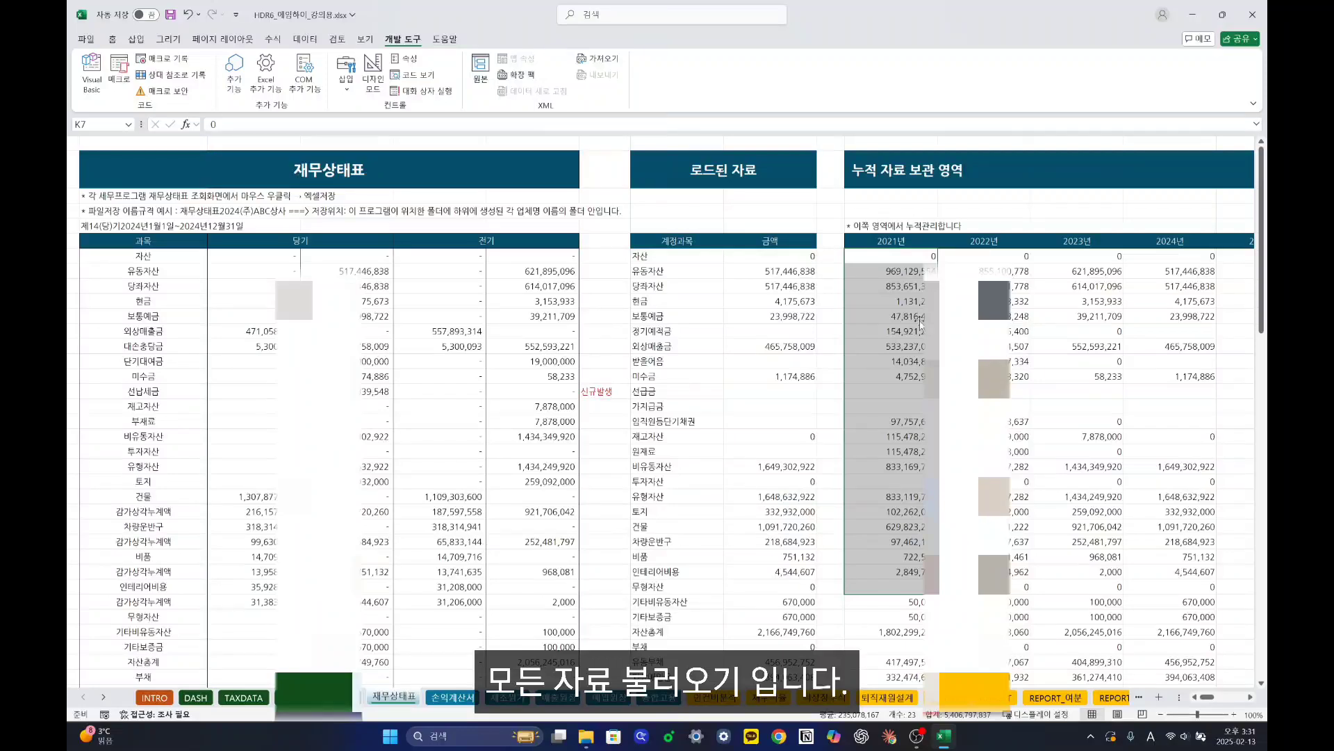
left_click(898, 258)
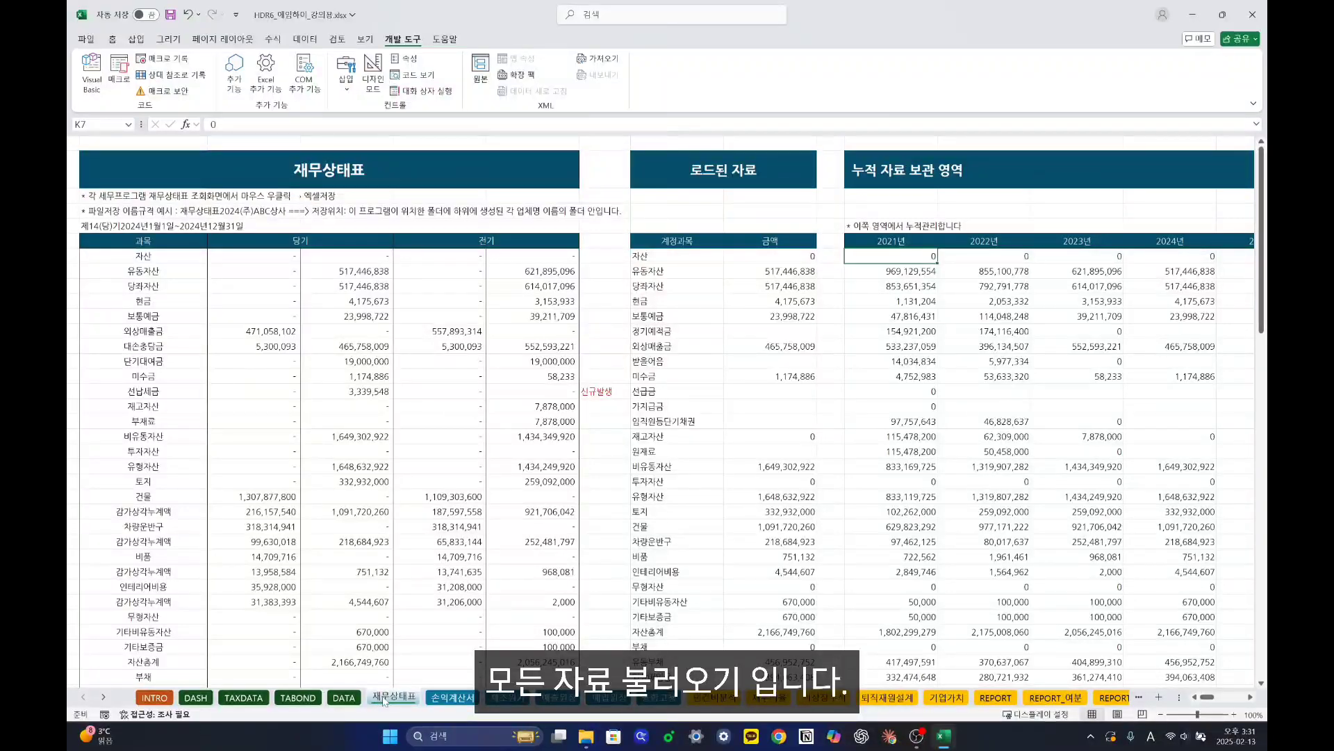
left_click(451, 697)
left_click_drag(149, 241, 458, 629)
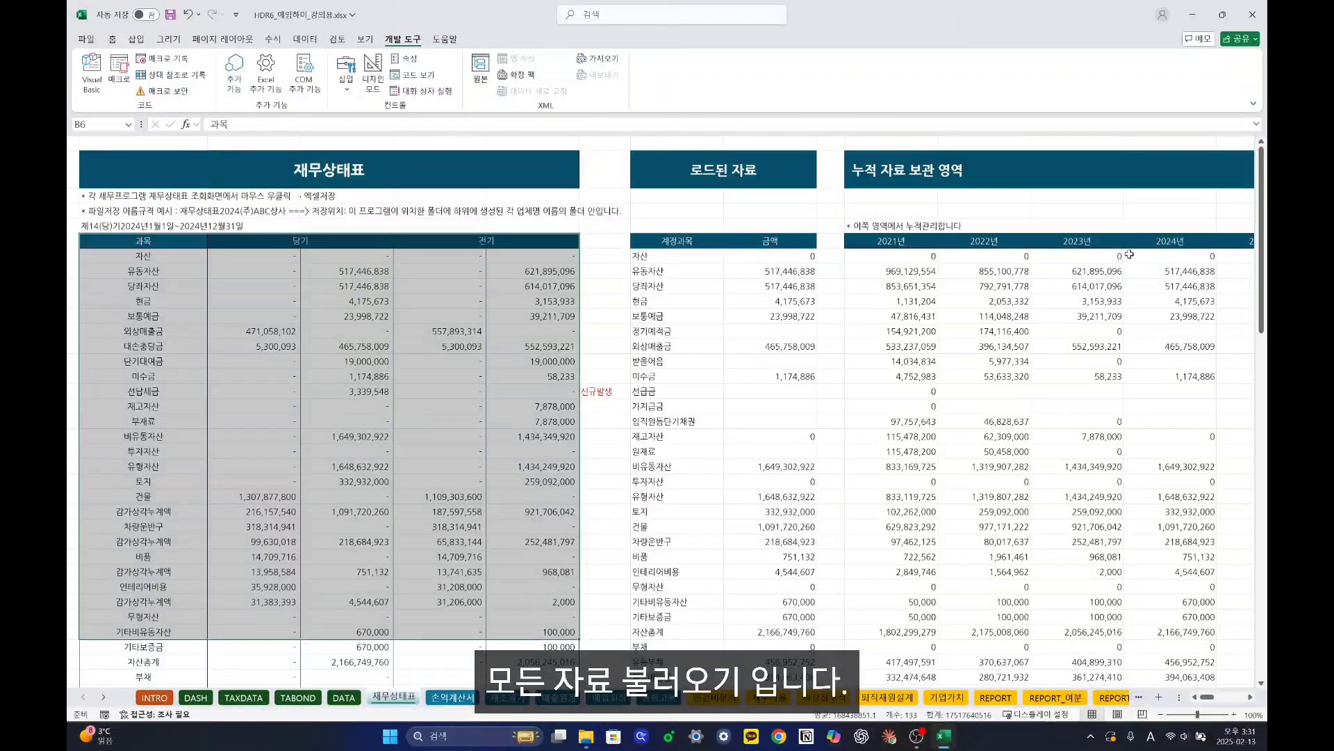
left_click_drag(685, 242, 1182, 646)
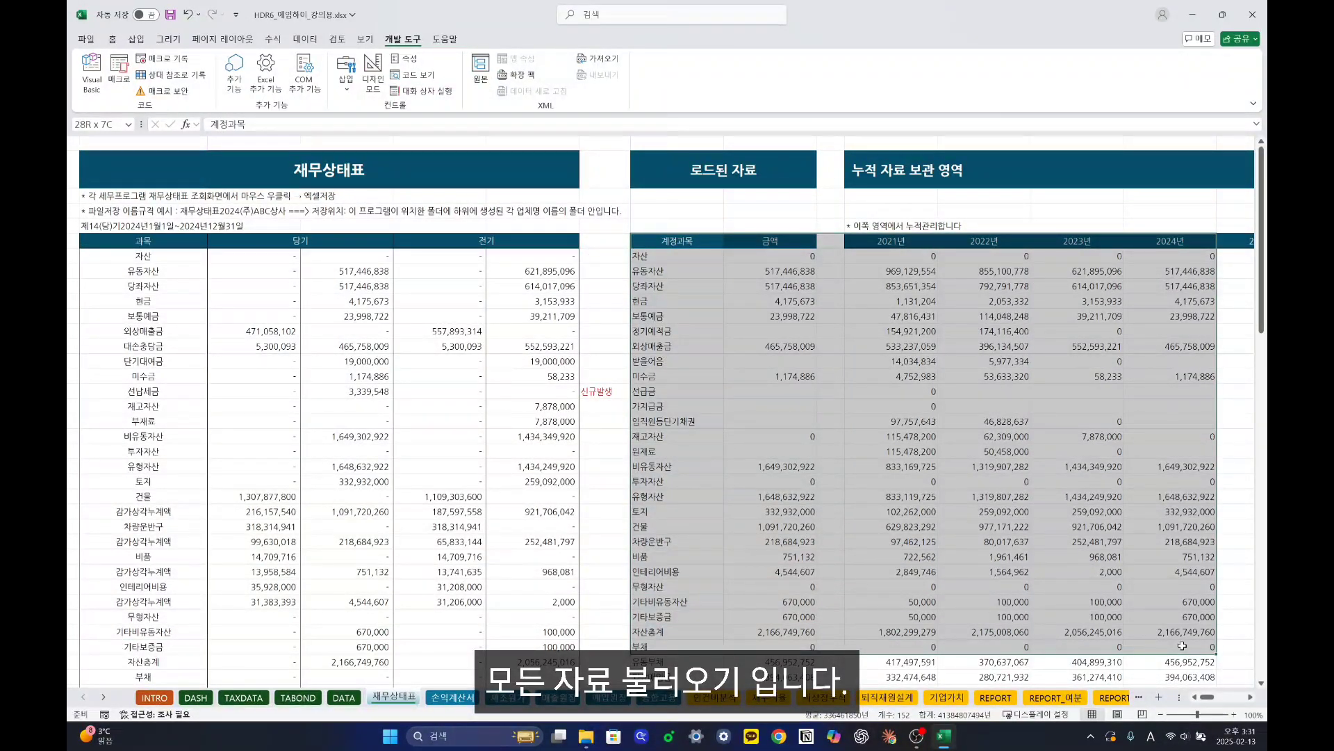
left_click(194, 256)
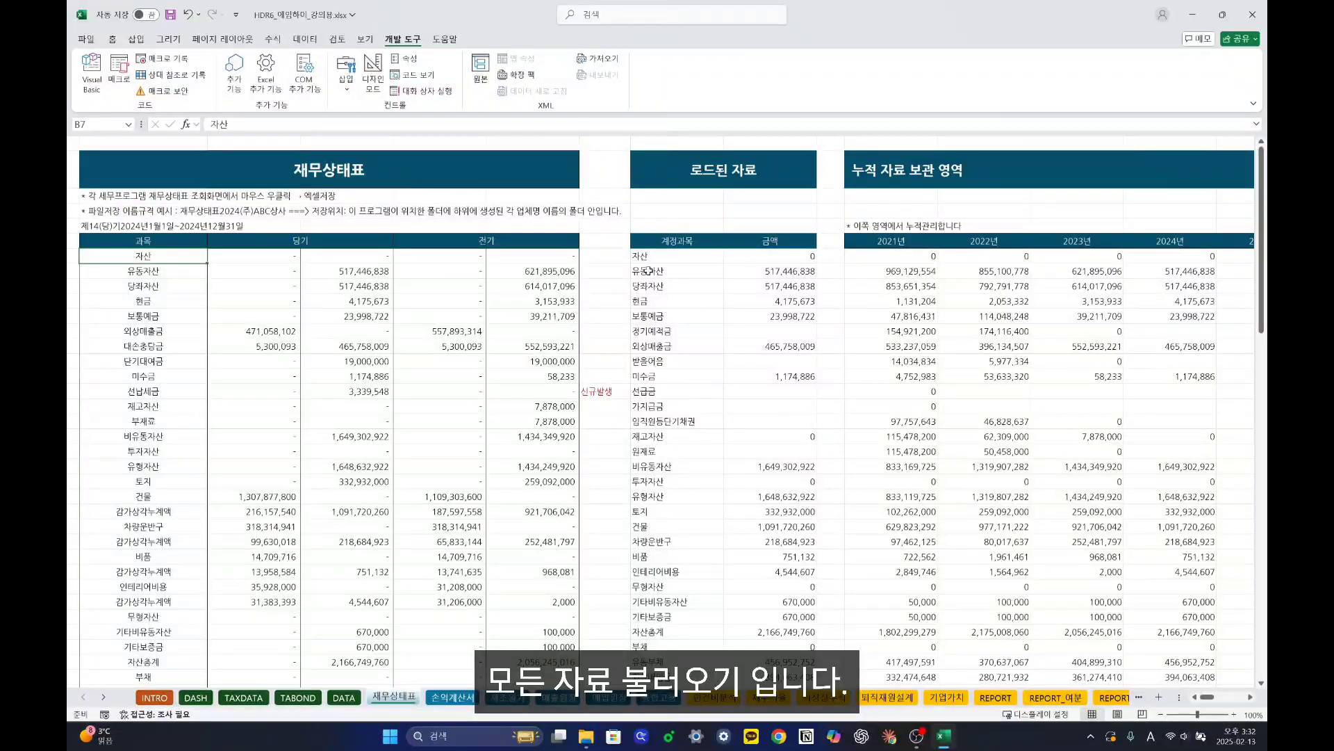
scroll(685, 462, "down", 6)
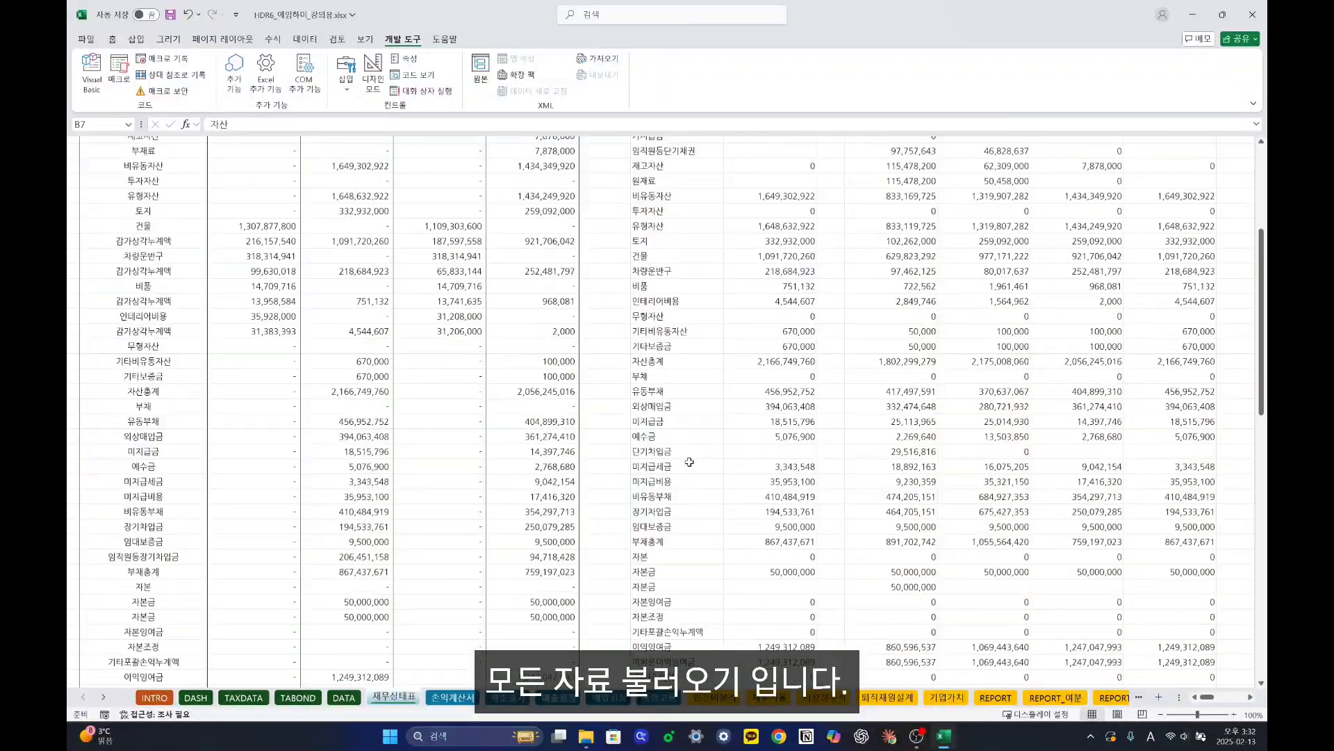
scroll(681, 514, "down", 5)
left_click(678, 497)
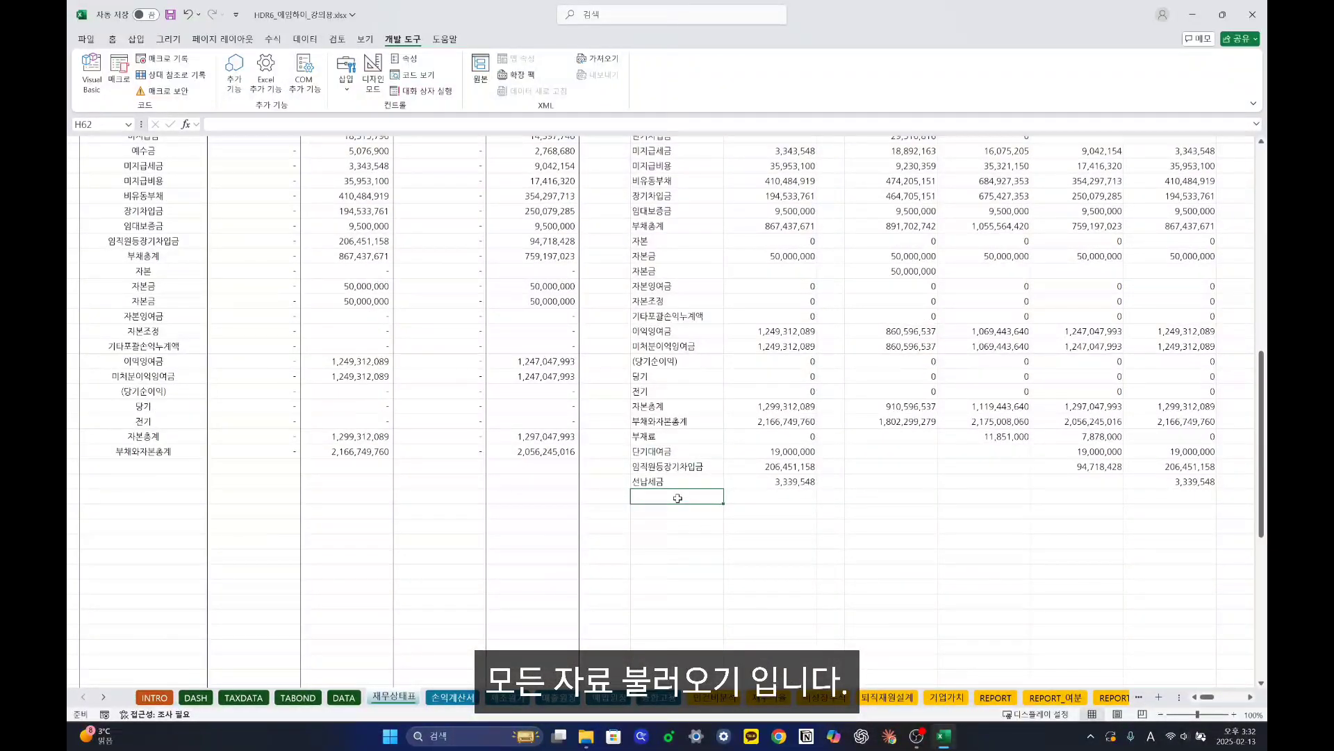
scroll(672, 491, "up", 7)
scroll(672, 491, "up", 4)
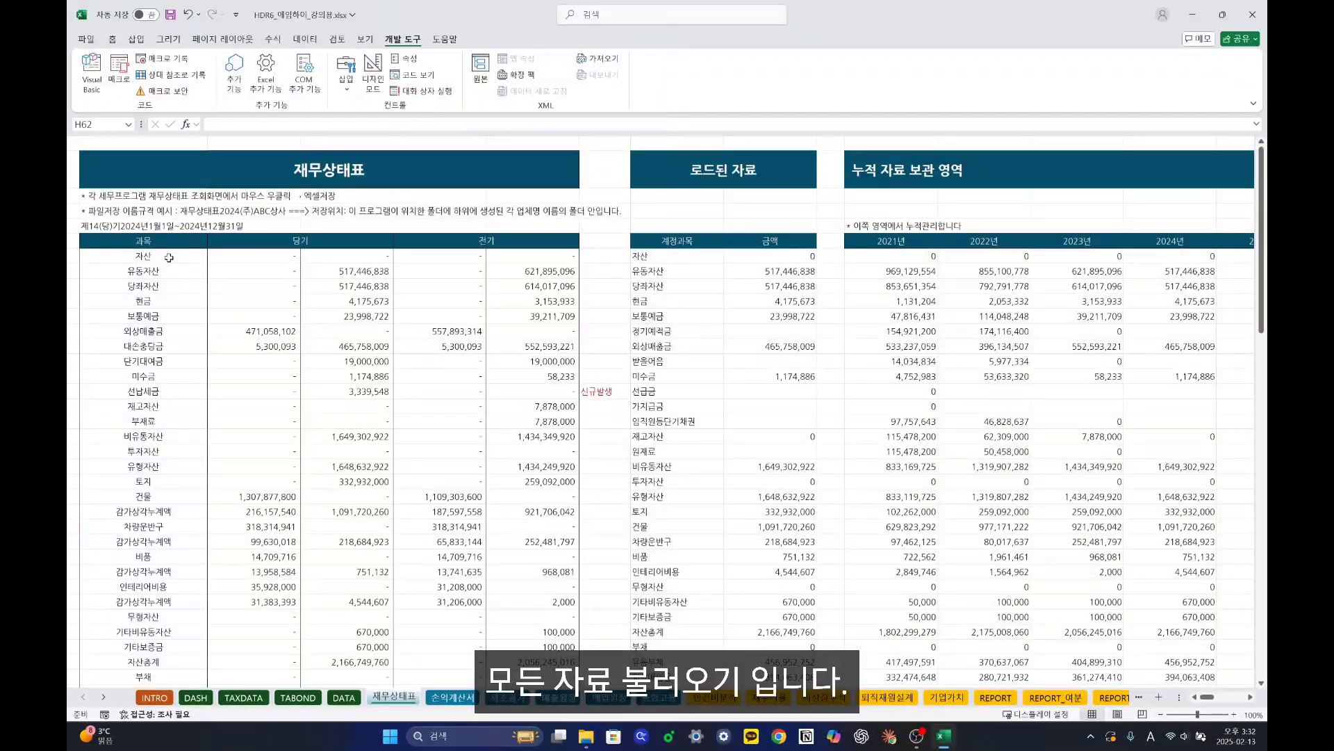
left_click_drag(169, 257, 1174, 630)
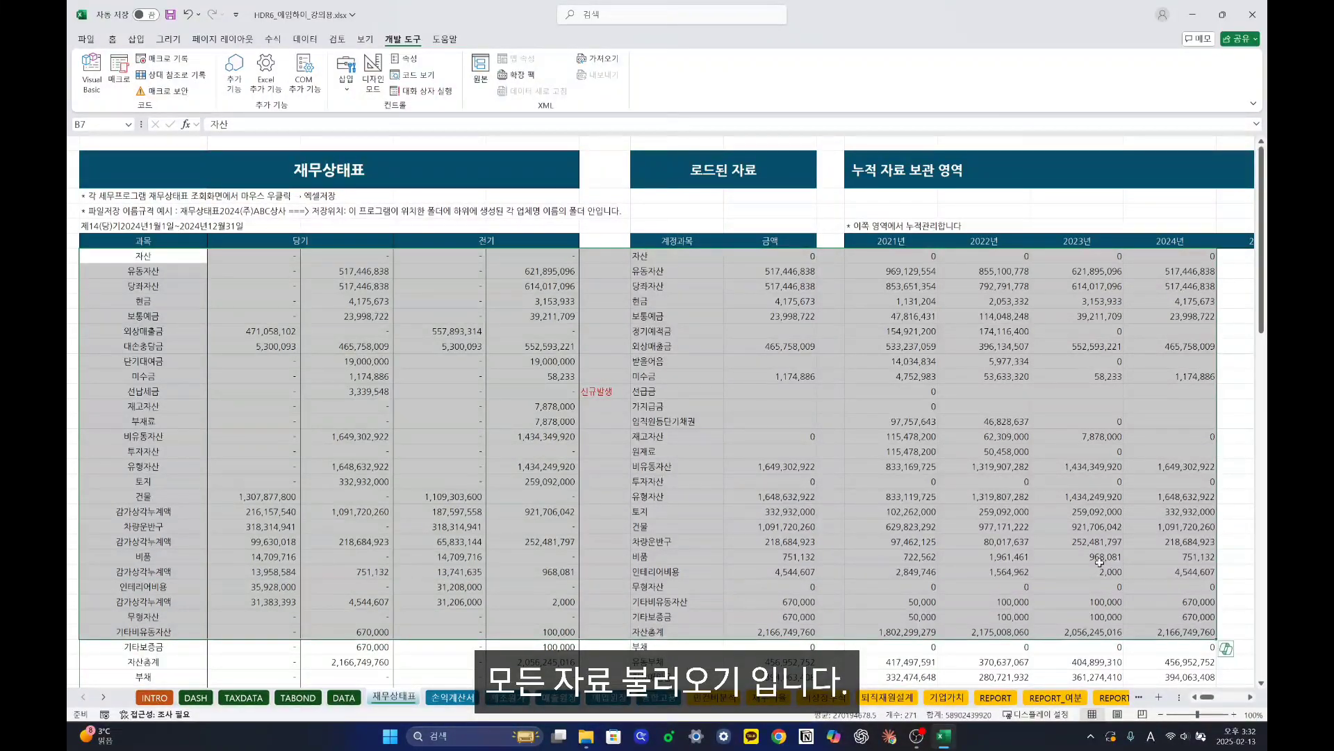
key("ctrl+Home")
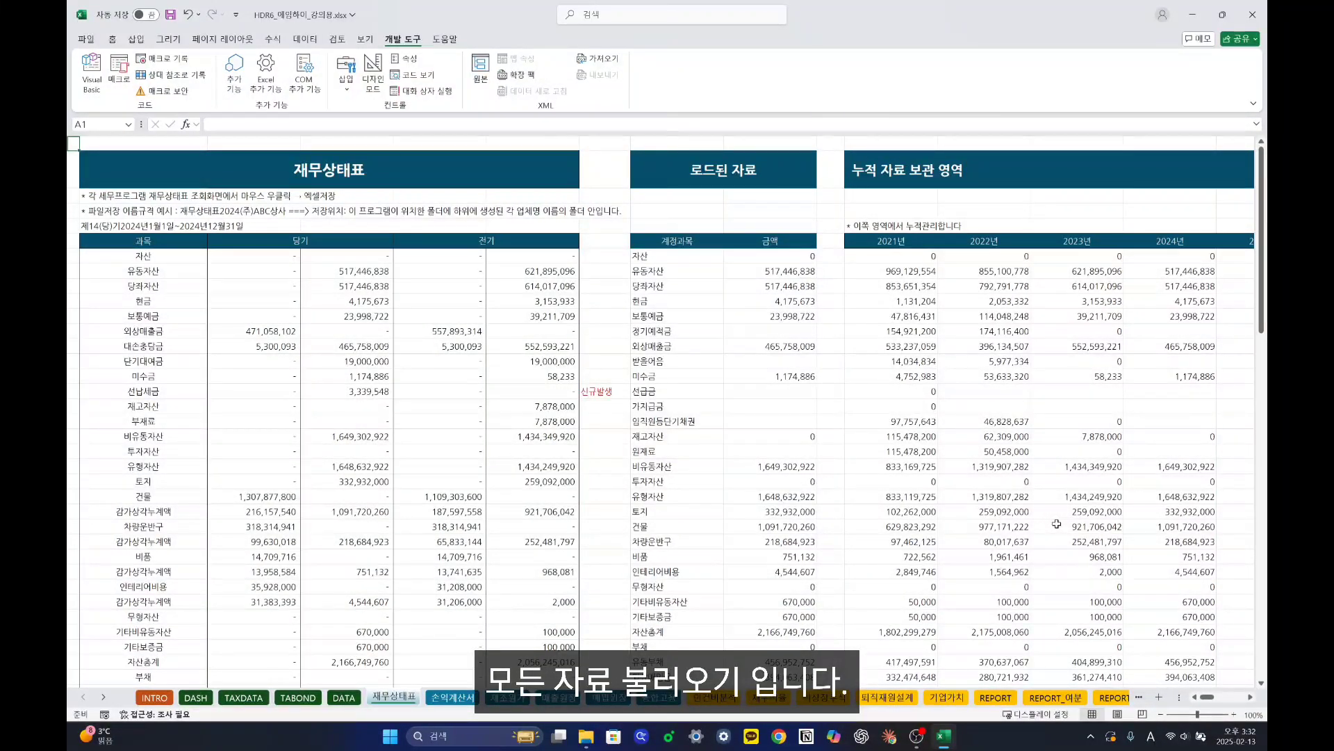
Step through 손익계산서 and 제조원가명세서 to 매출원장 and review its vendor rows.
key("ctrl+Page_Down")
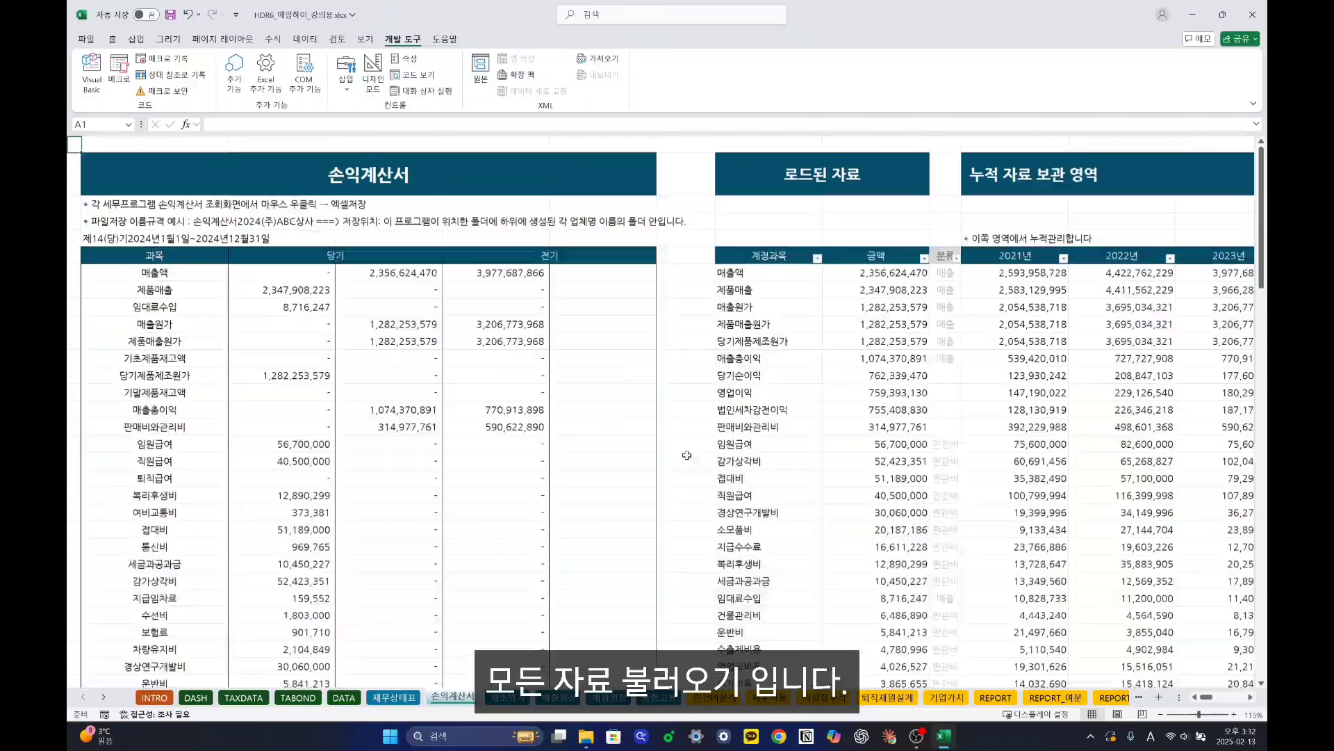
key("ctrl+Page_Down")
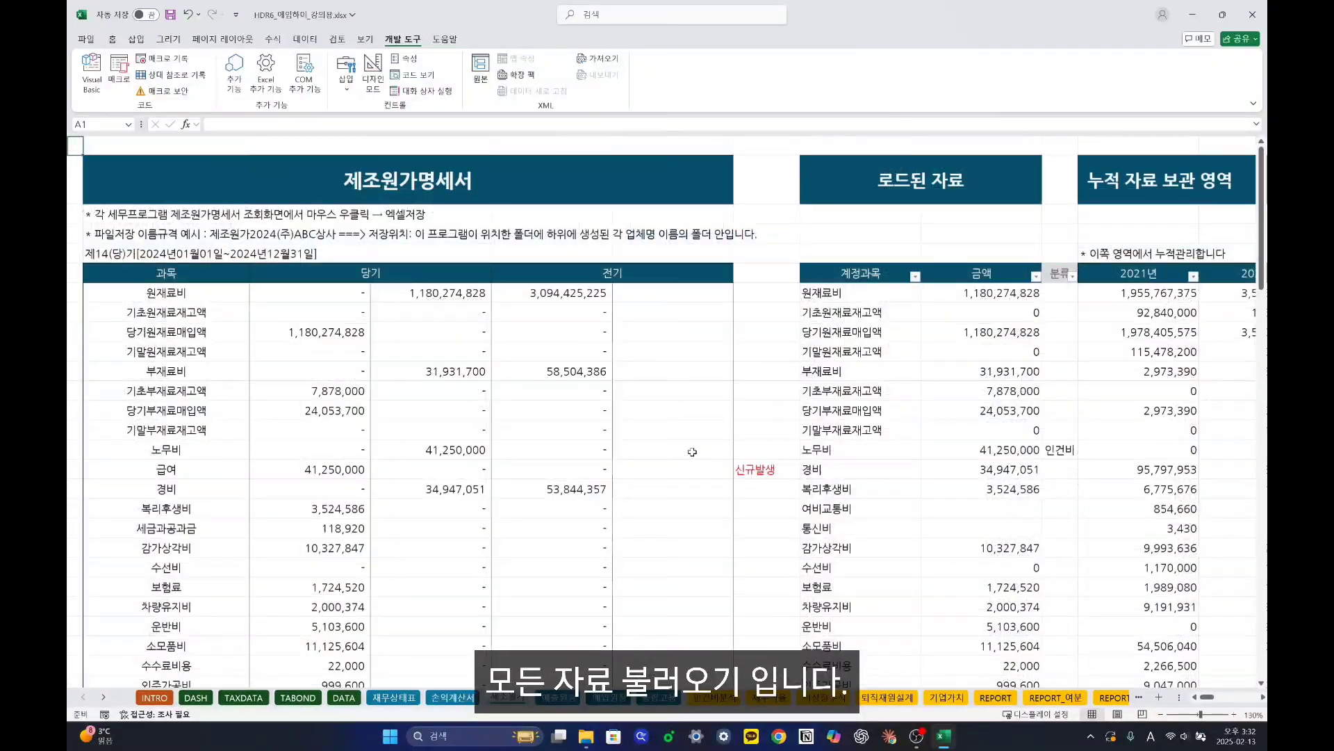
scroll(697, 448, "down", 2, "ctrl")
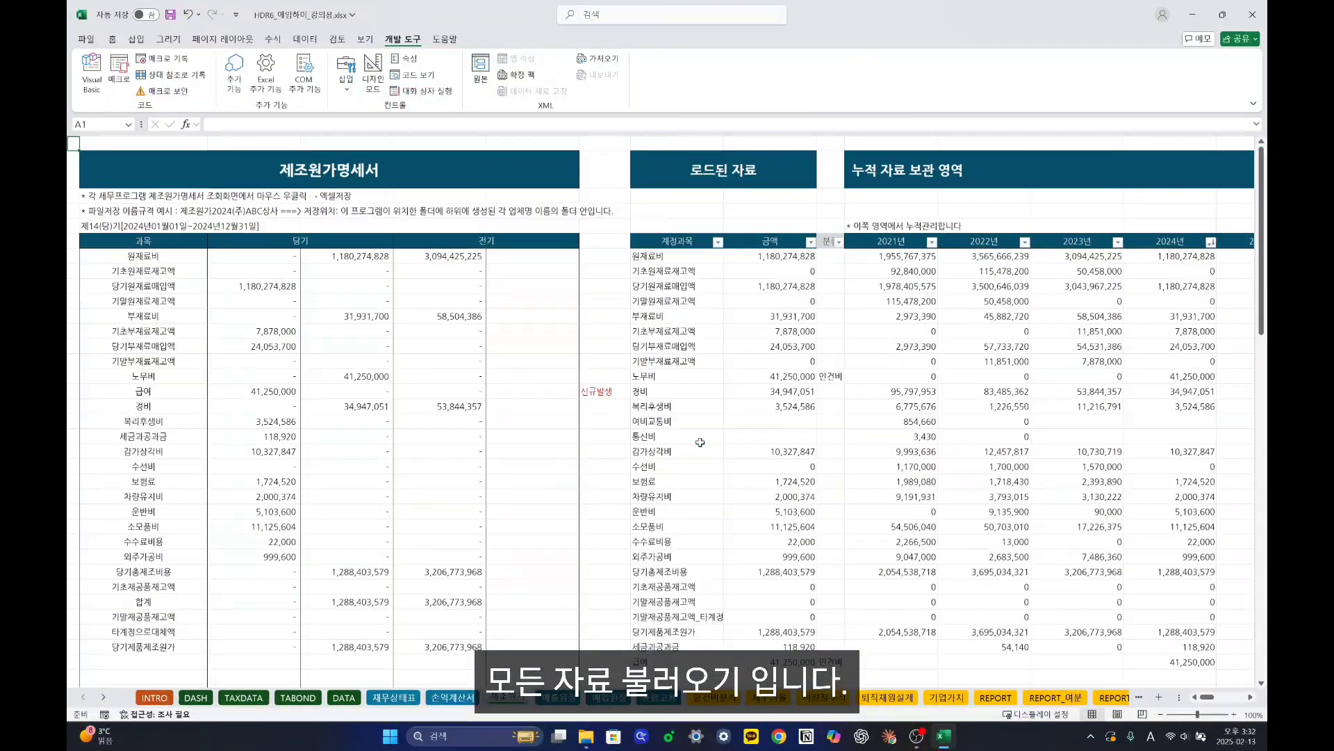
key("ctrl+Page_Down")
scroll(697, 439, "down", 2, "ctrl")
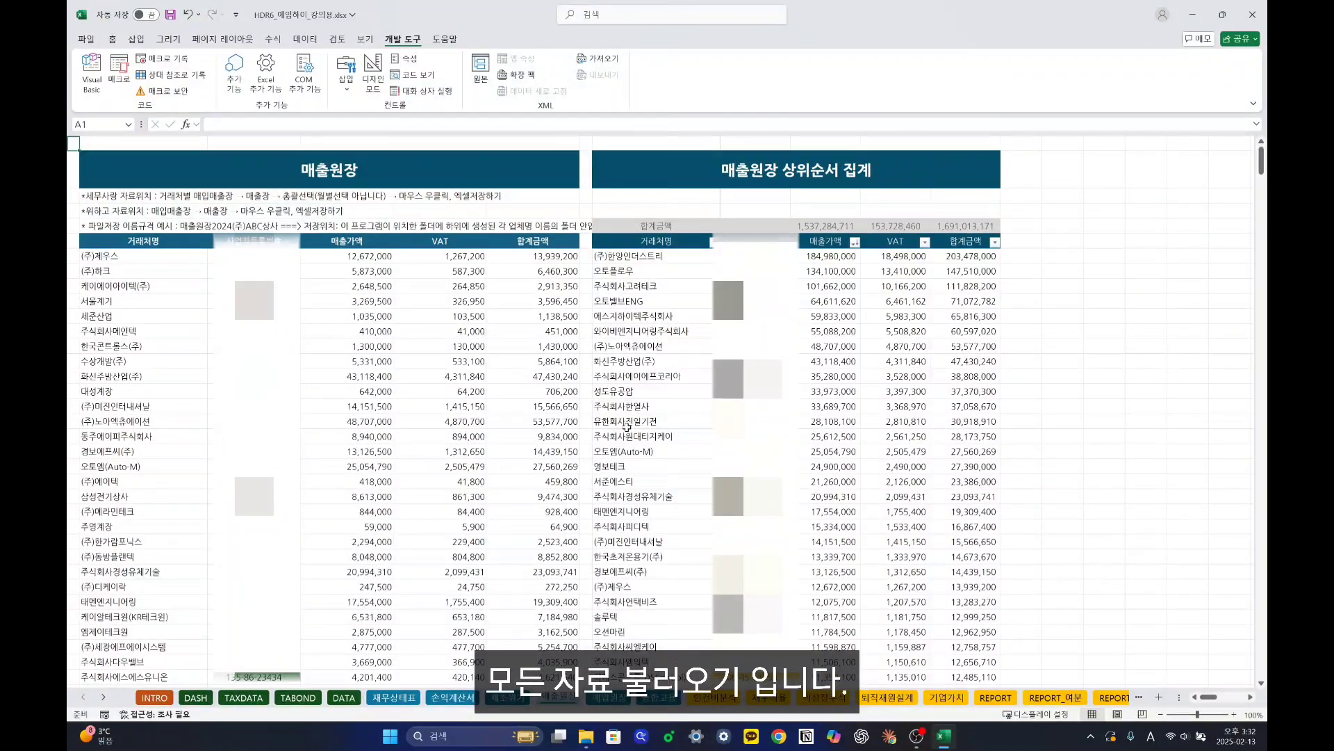
left_click_drag(87, 255, 942, 588)
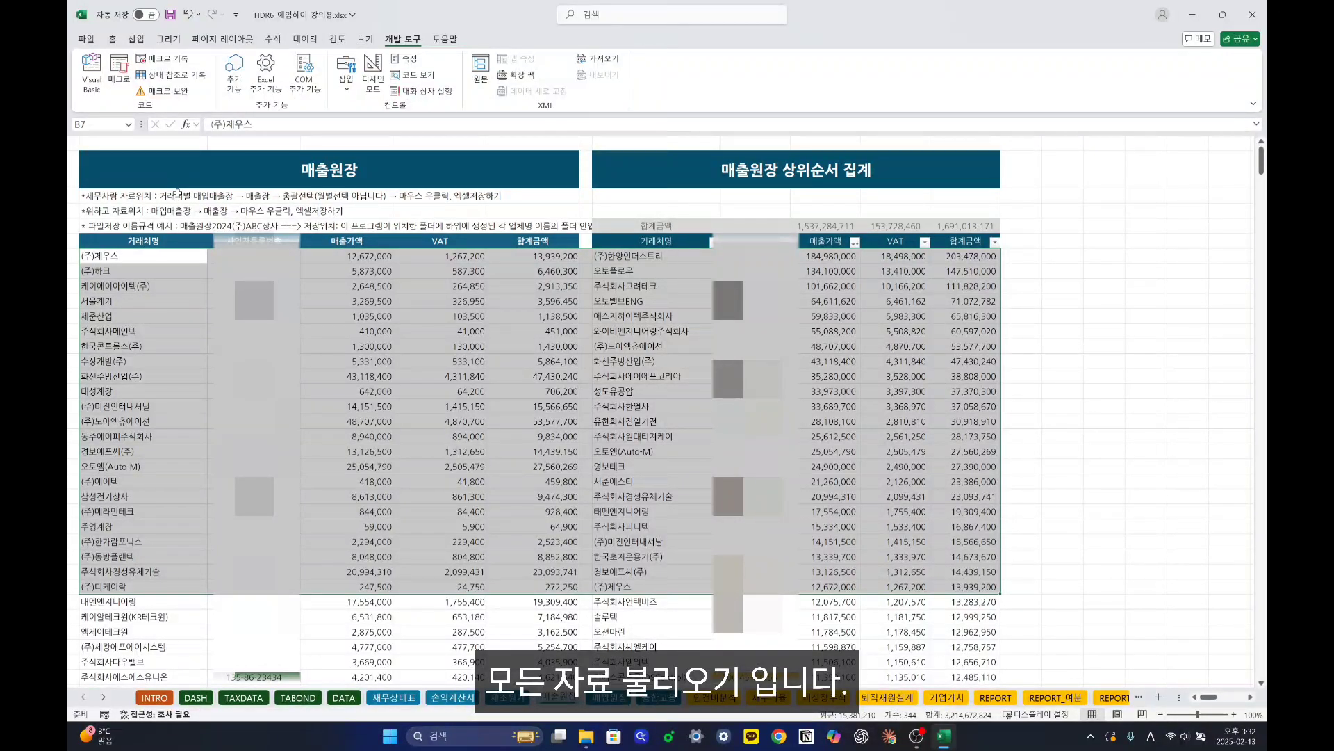
key("ctrl+Home")
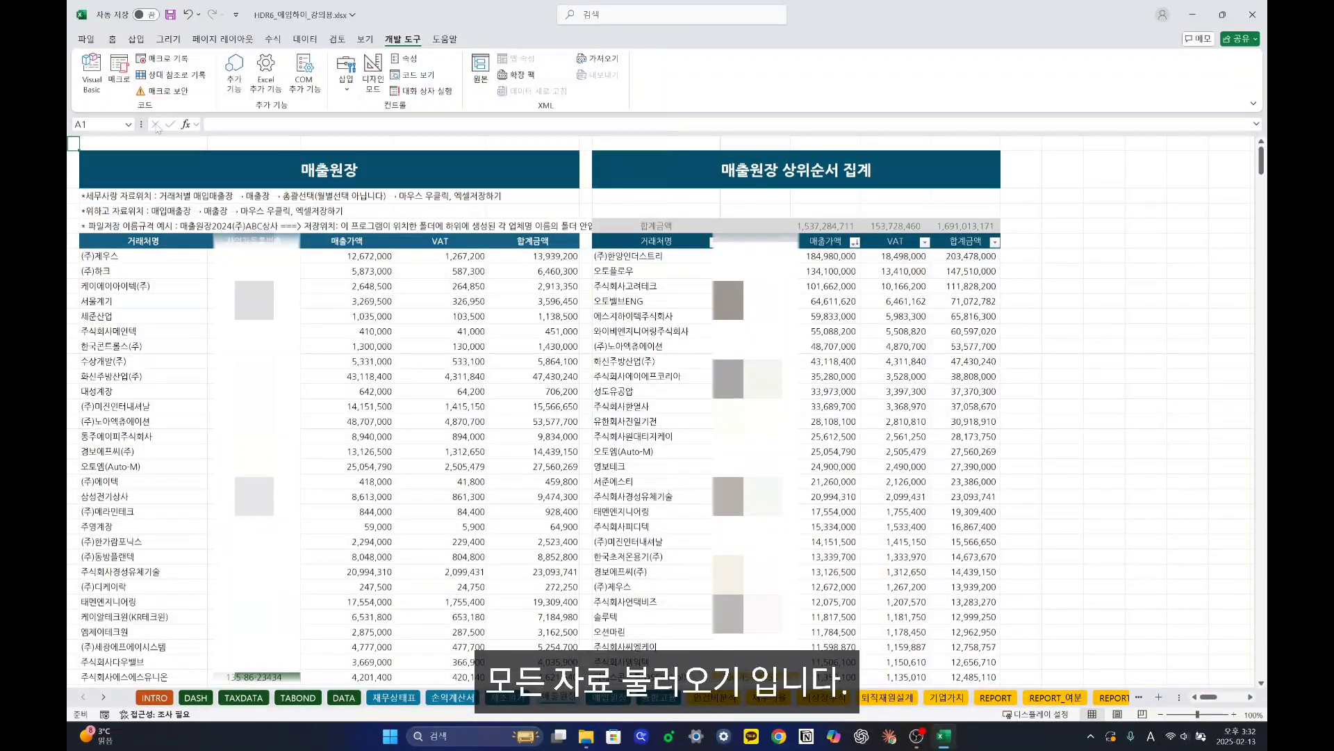
Move to 매입원장, toggle with 매출원장, and select the first vendor in the 2021 summary.
key("ctrl+Page_Down")
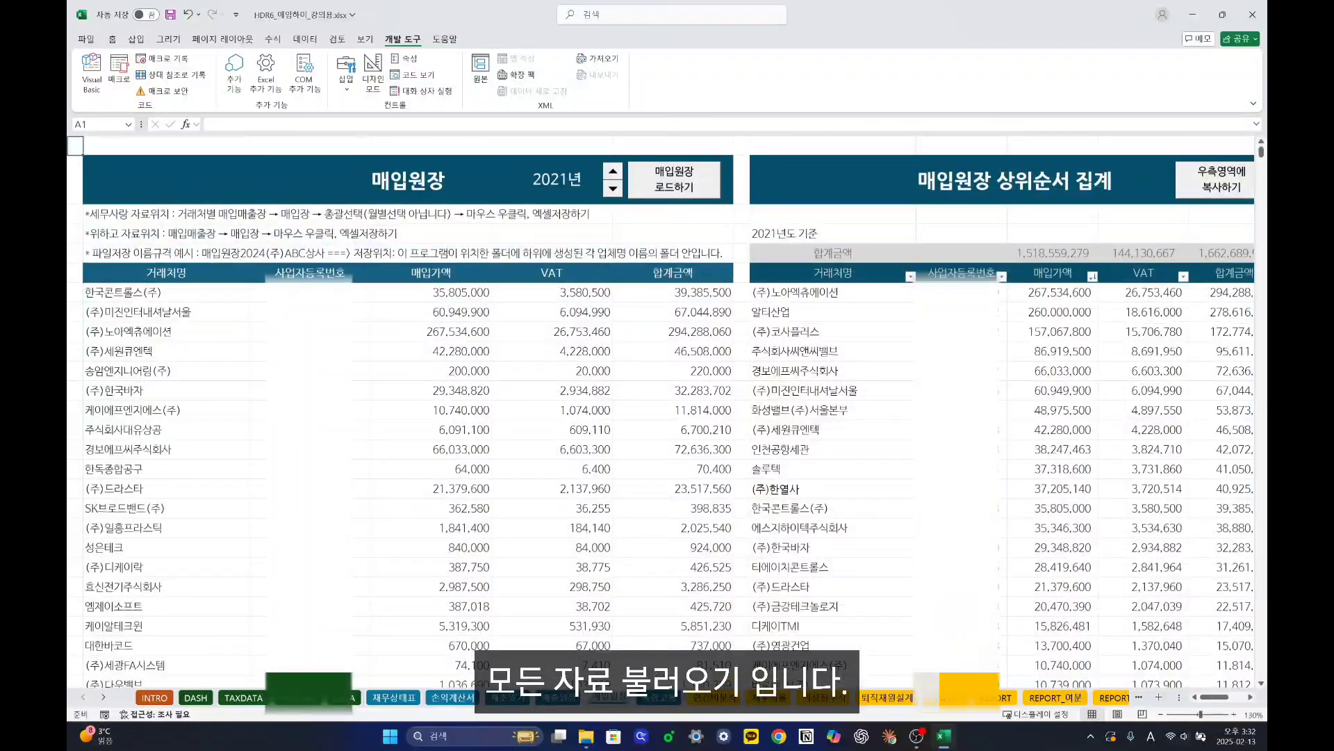
scroll(414, 404, "down", 2)
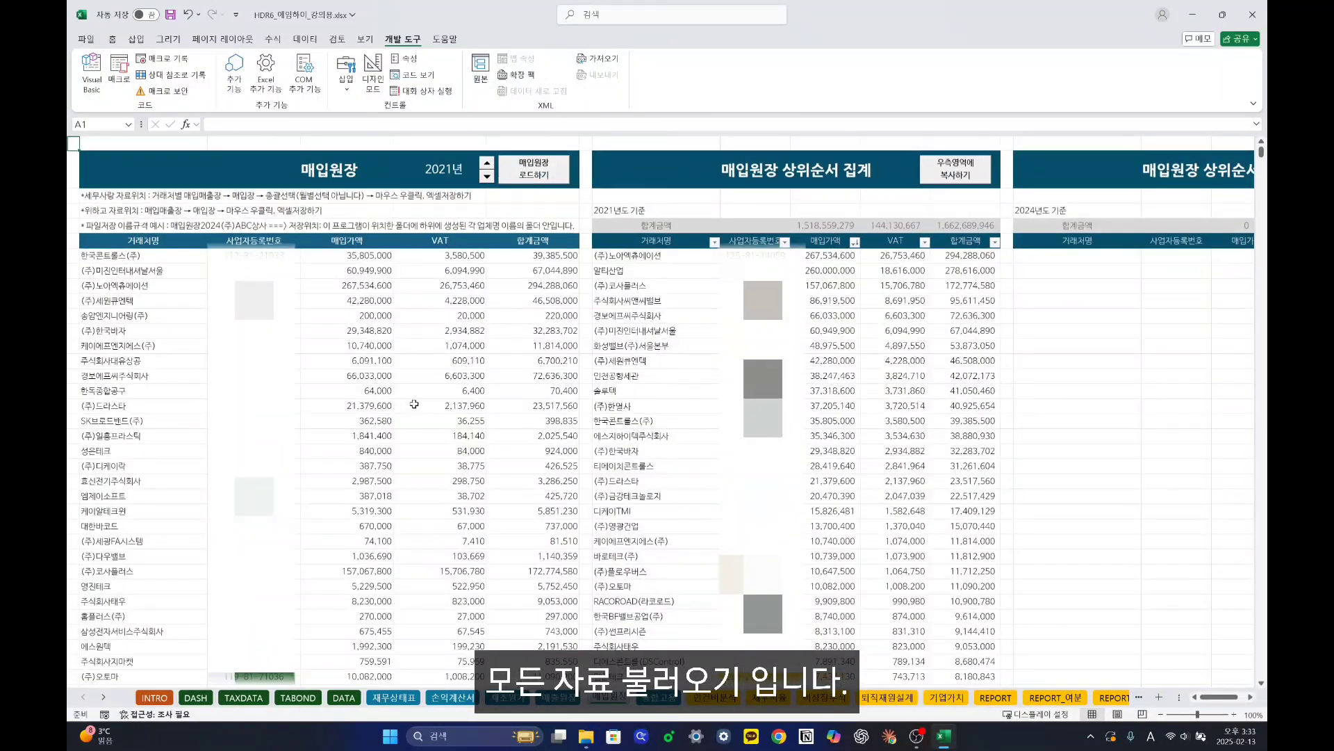
key("ctrl+Page_Up")
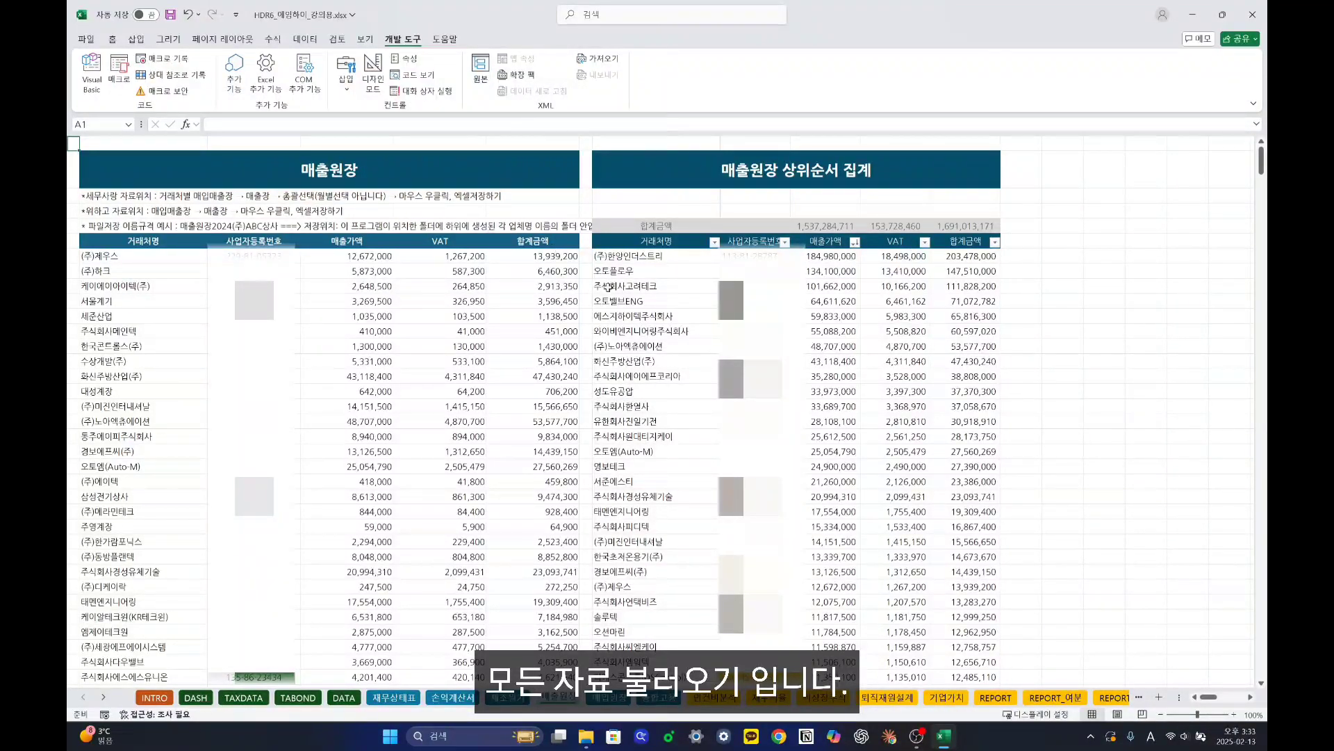
left_click(606, 699)
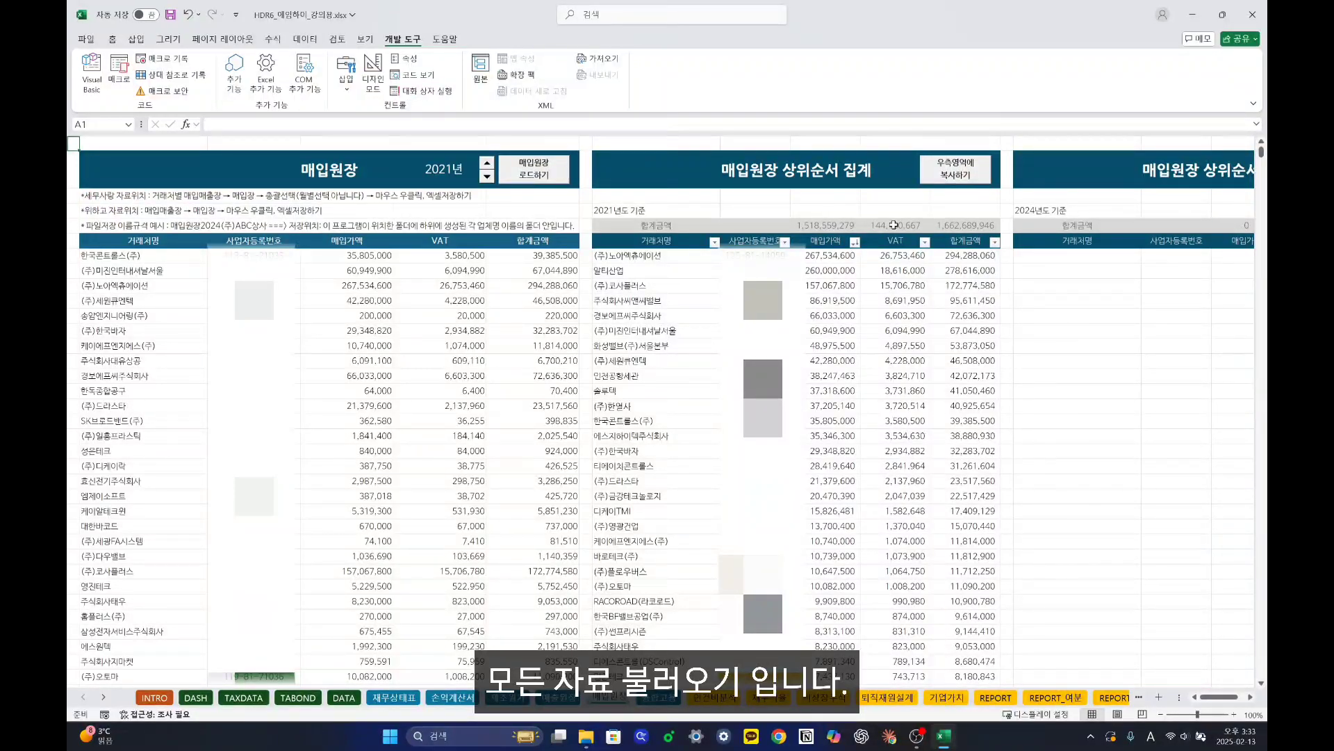
key("ctrl+Page_Up")
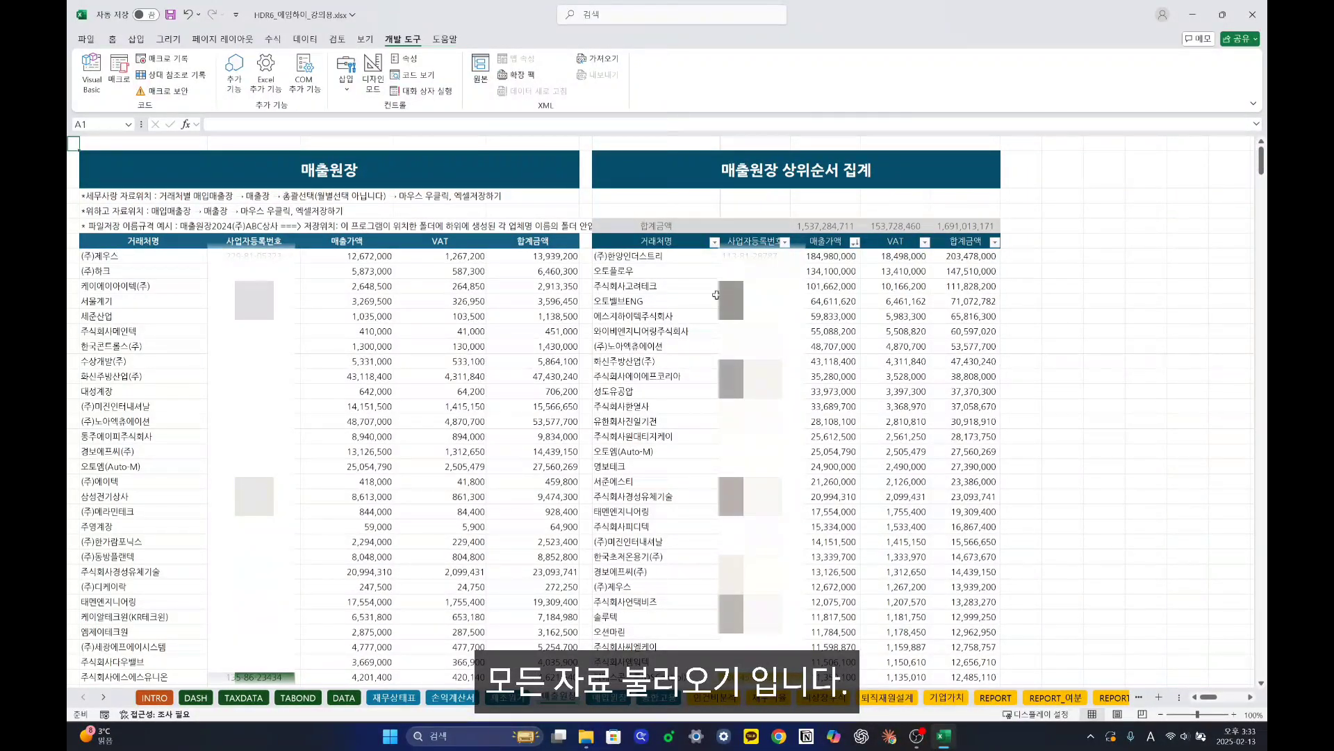
key("ctrl+Page_Down")
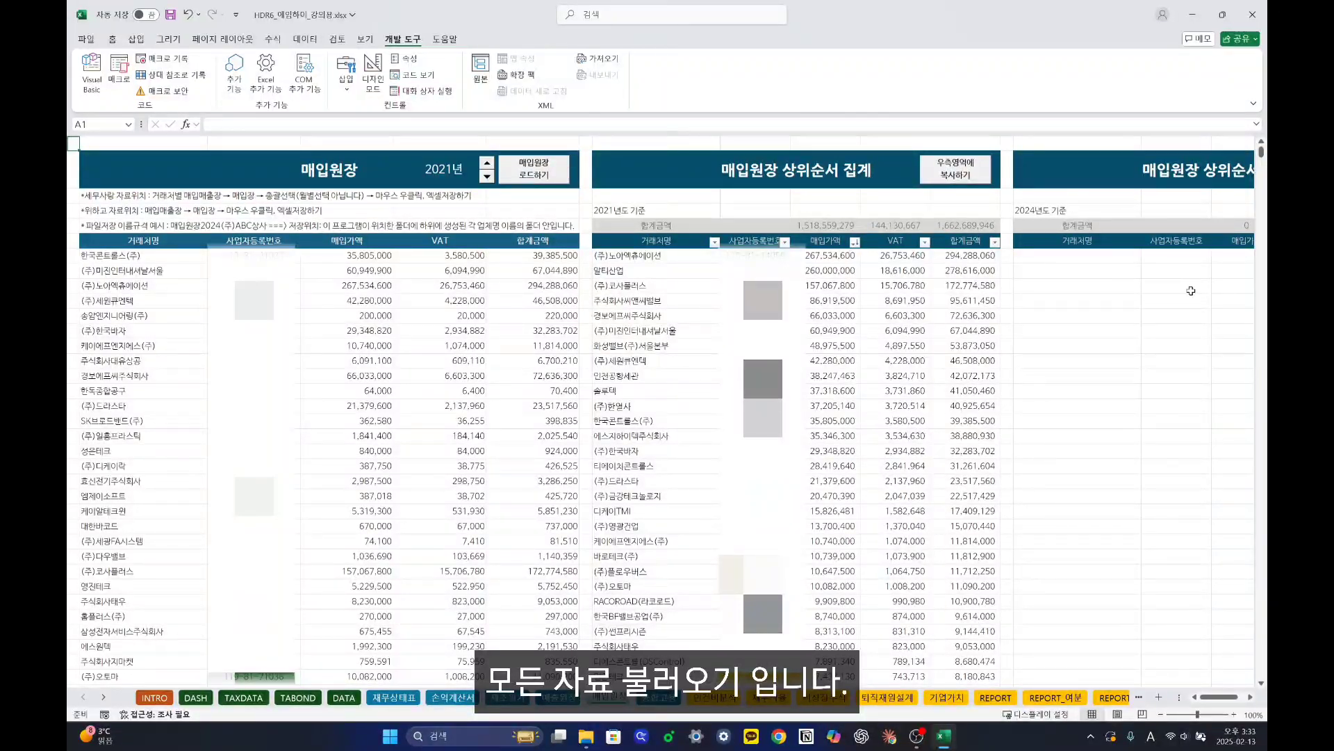
left_click(661, 262)
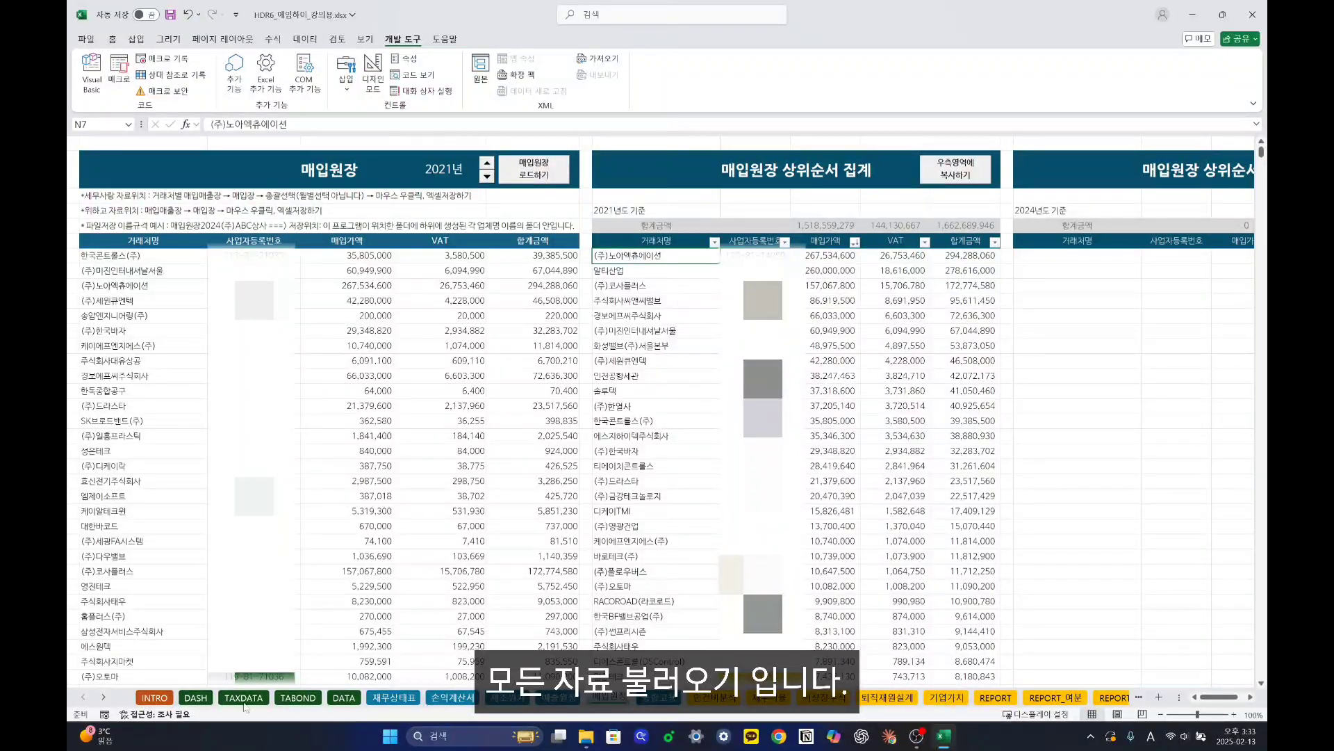
After glancing at DASH, cycle the 매입원장 year spinner down to 2019 and back up.
left_click(196, 697)
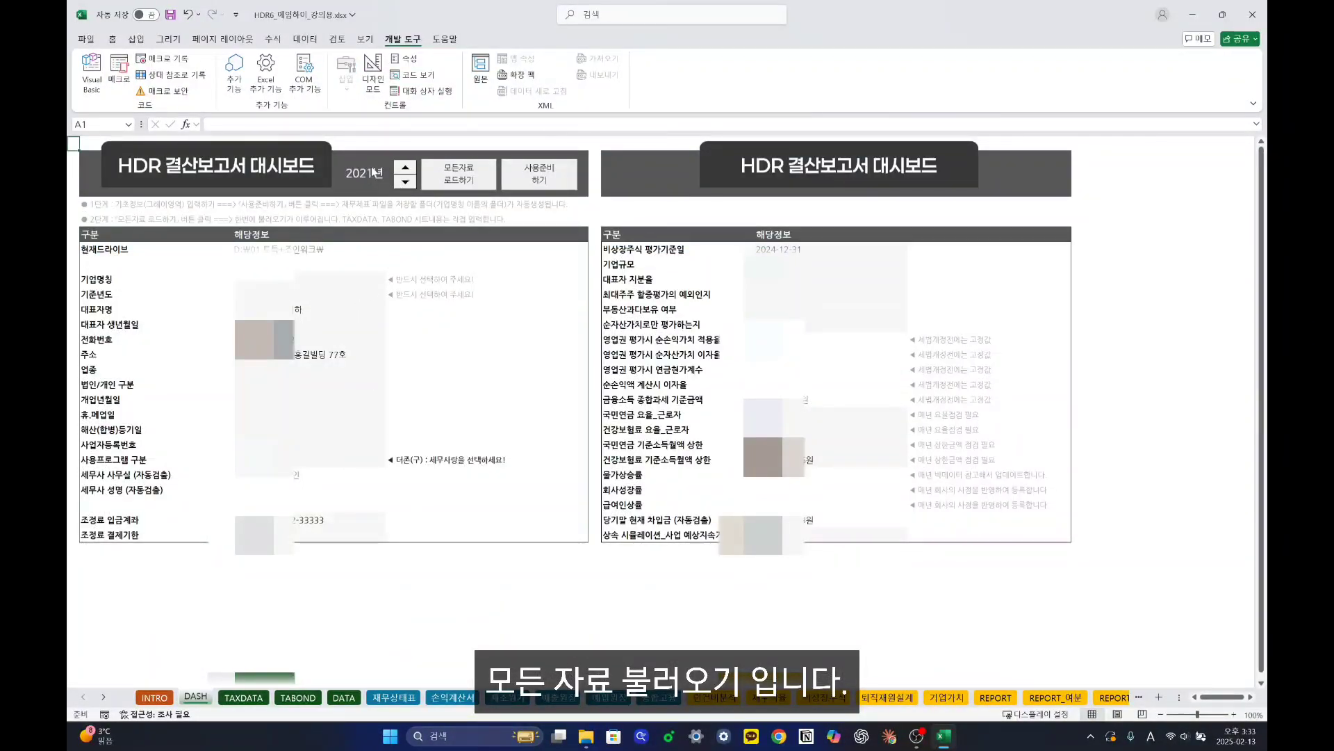
left_click(607, 697)
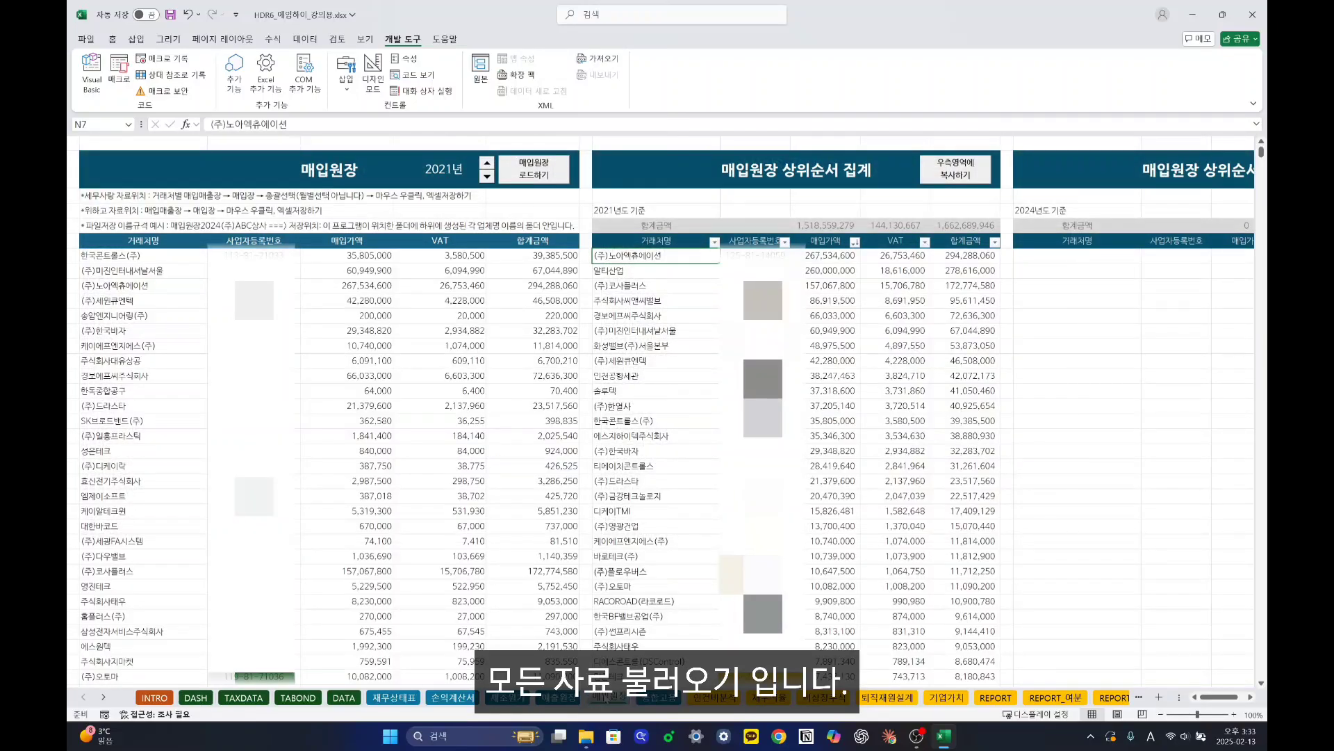
left_click(487, 177)
left_click(487, 177)
left_click(488, 163)
left_click(488, 162)
key("alt+Tab")
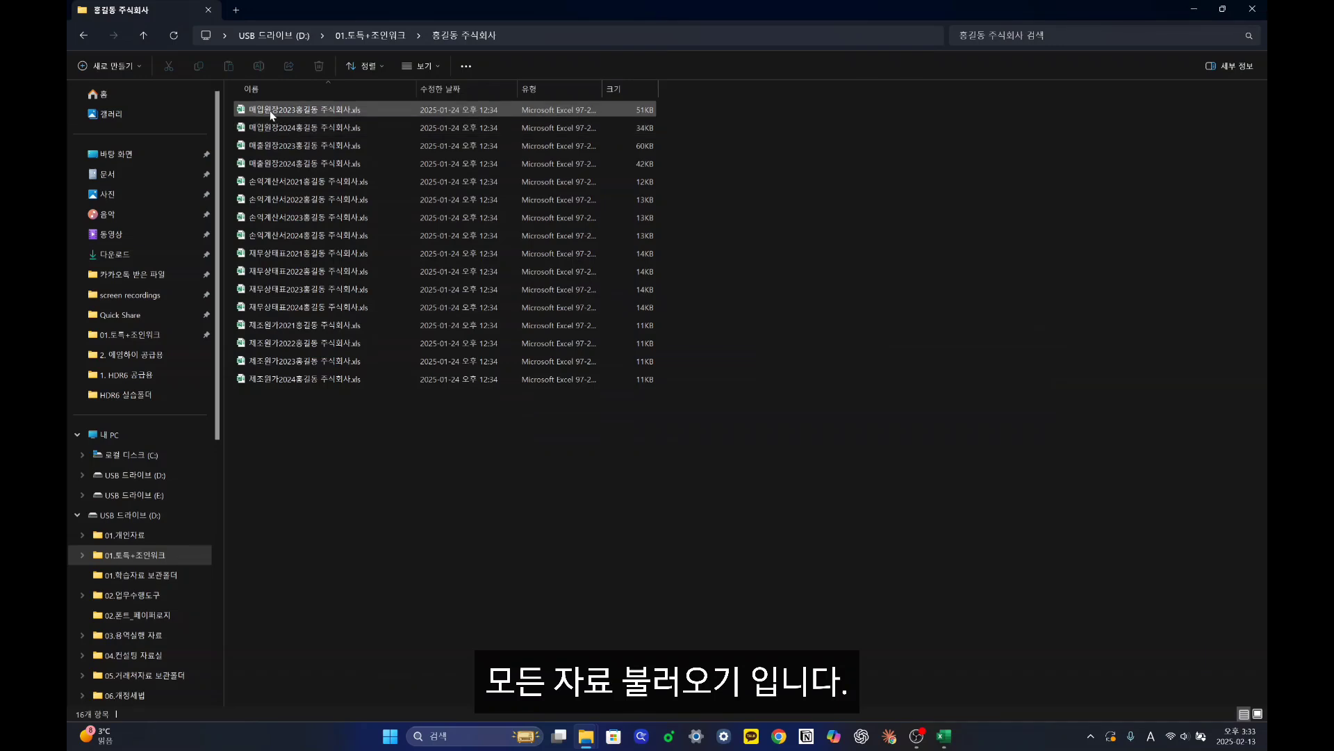
key("alt+Tab")
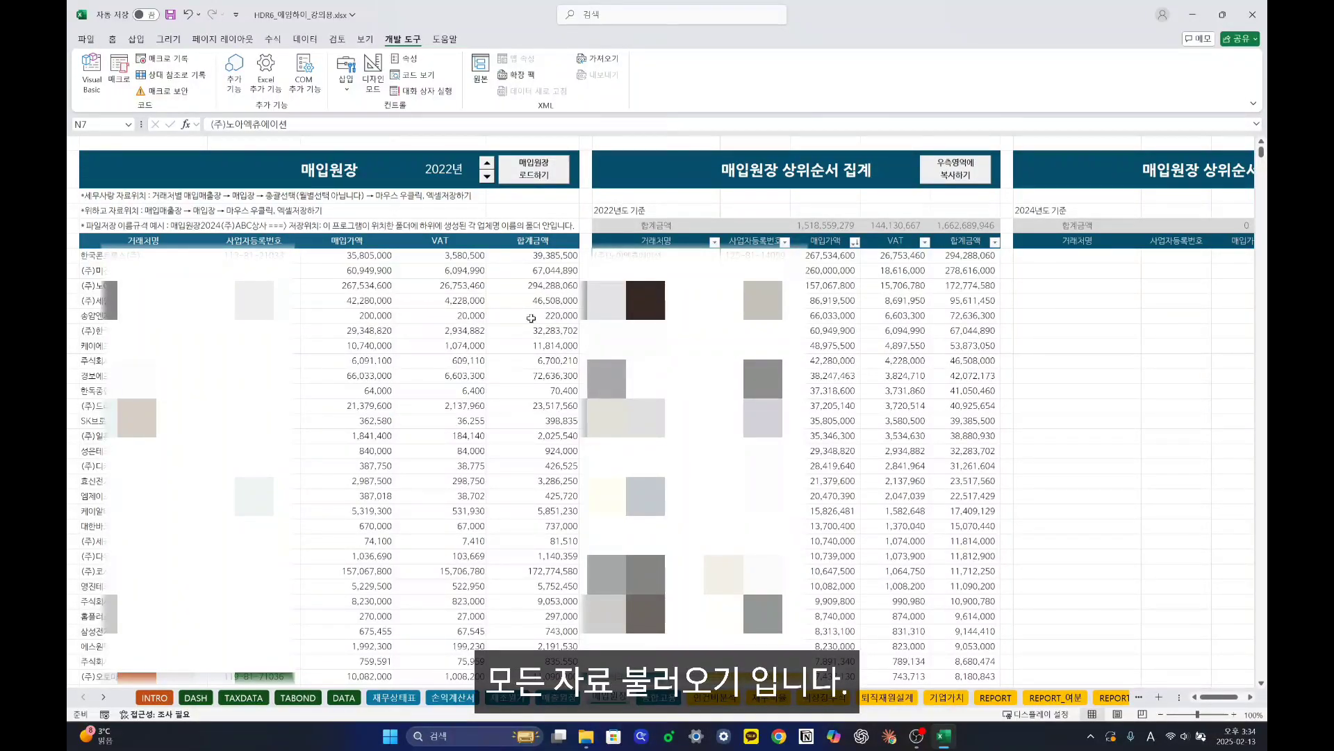
Copy the 2022 summary to the right-hand area, set the year to 2024, and review top vendors.
left_click(963, 177)
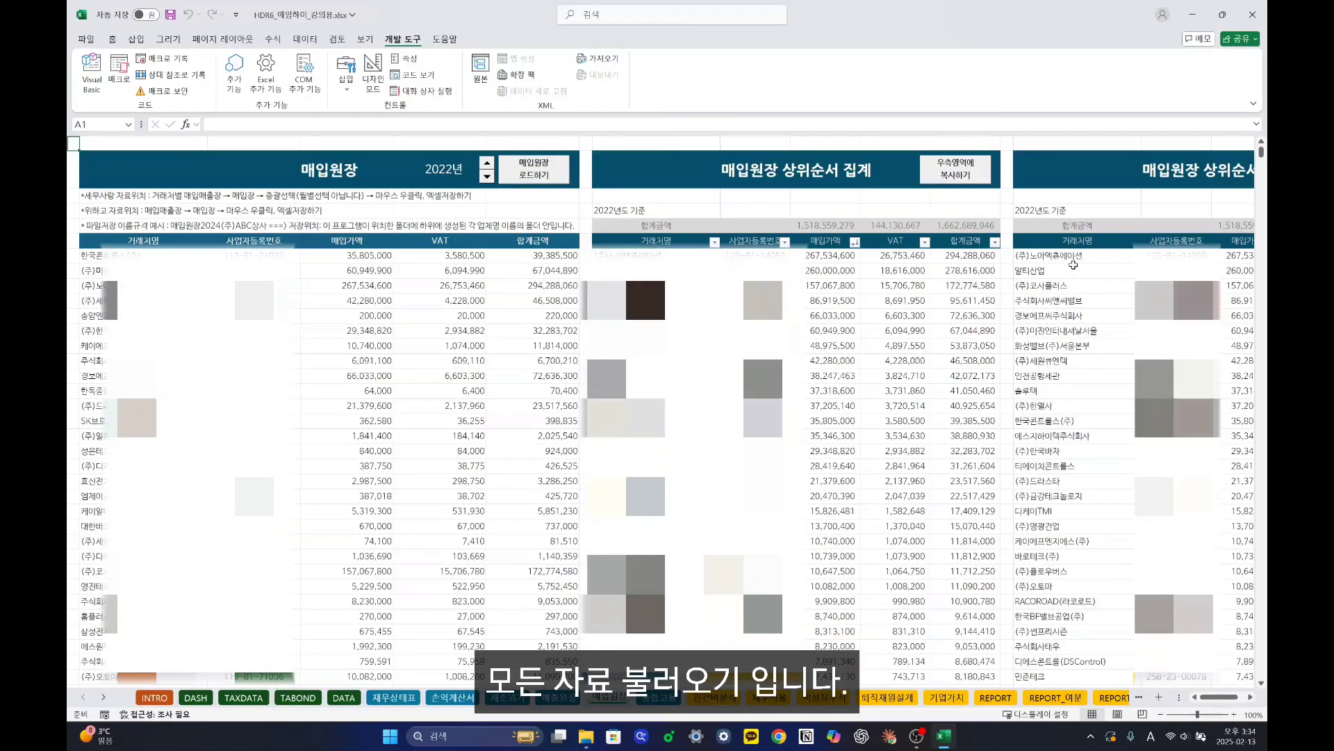
left_click(487, 163)
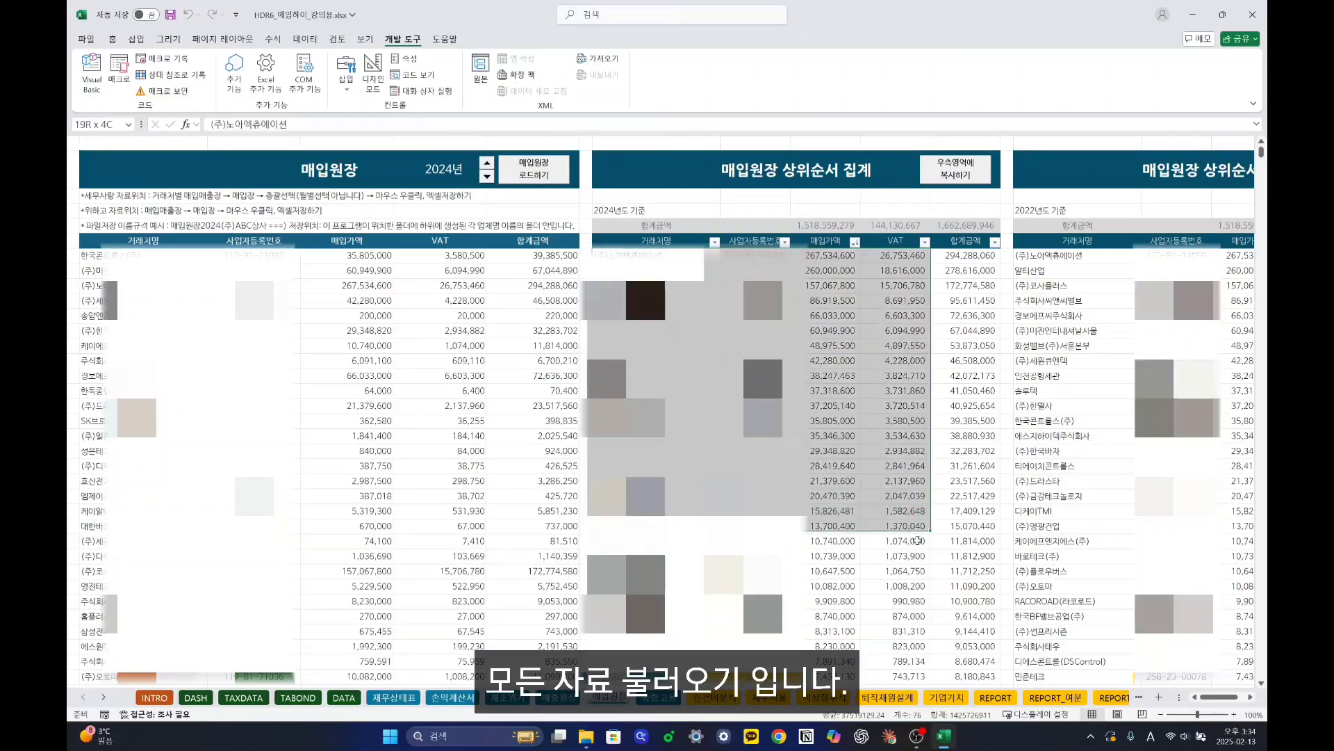
left_click_drag(1037, 259, 1228, 567)
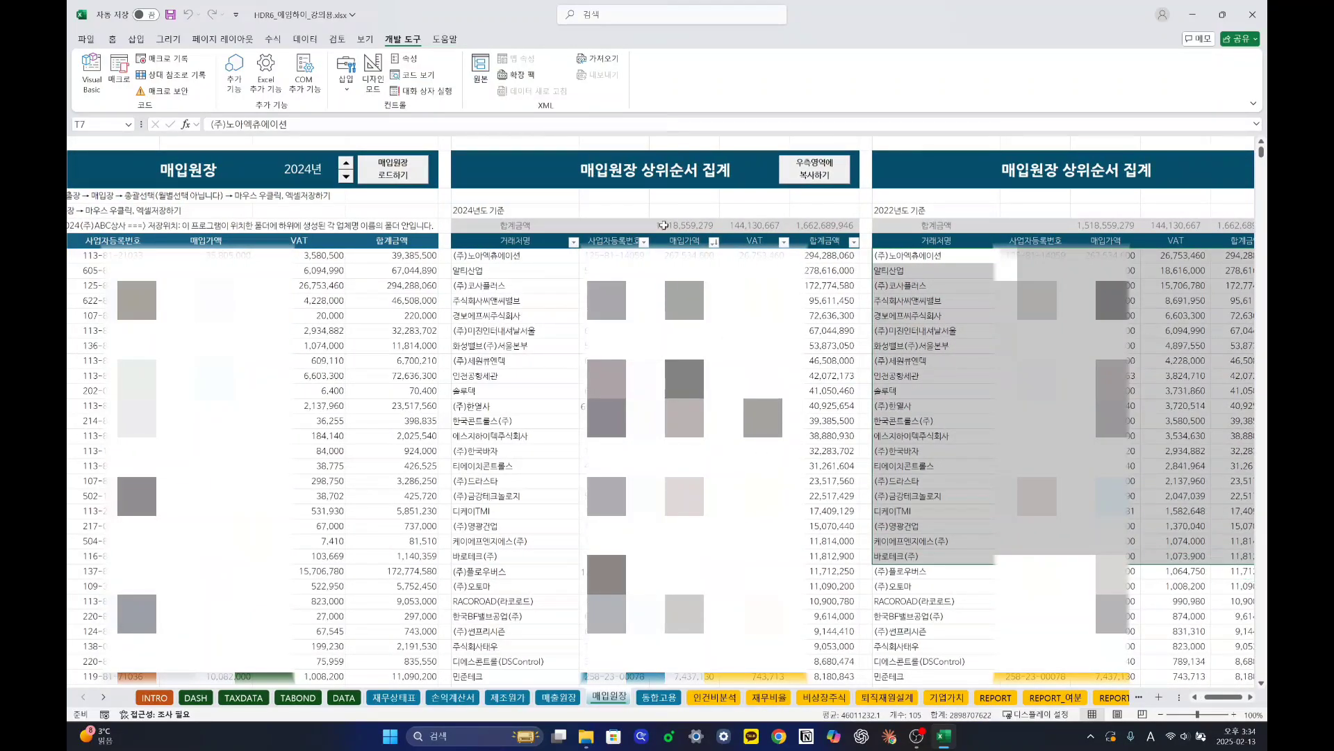
left_click(616, 330)
key("Down")
key("Down")
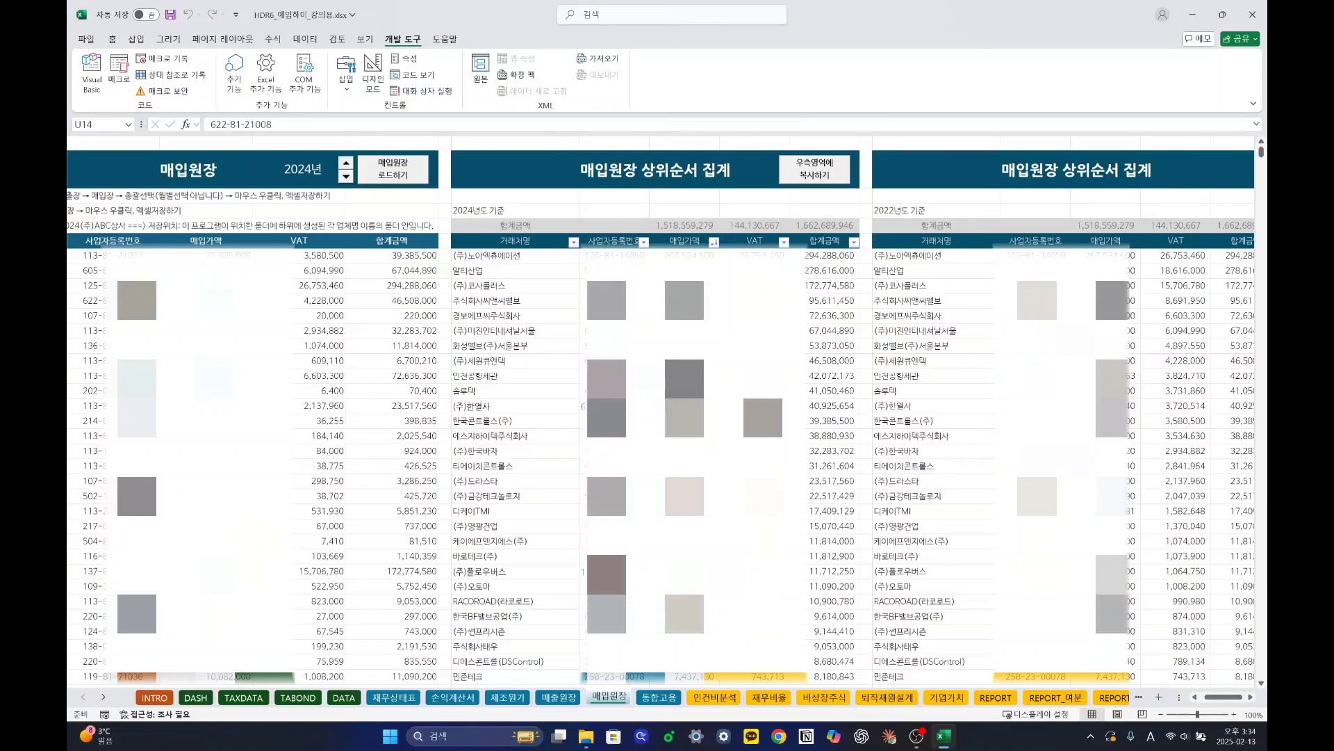
key("ctrl+Home")
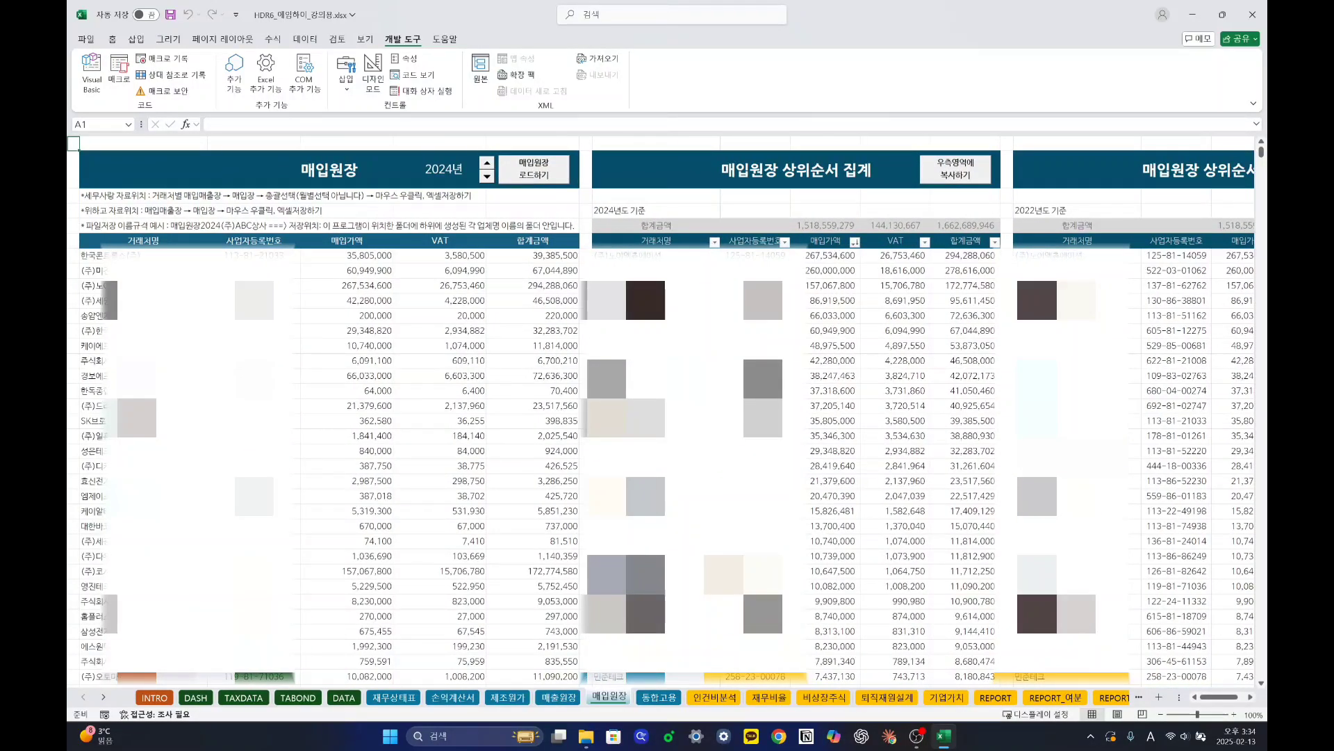
left_click(405, 697)
left_click(616, 698, "shift")
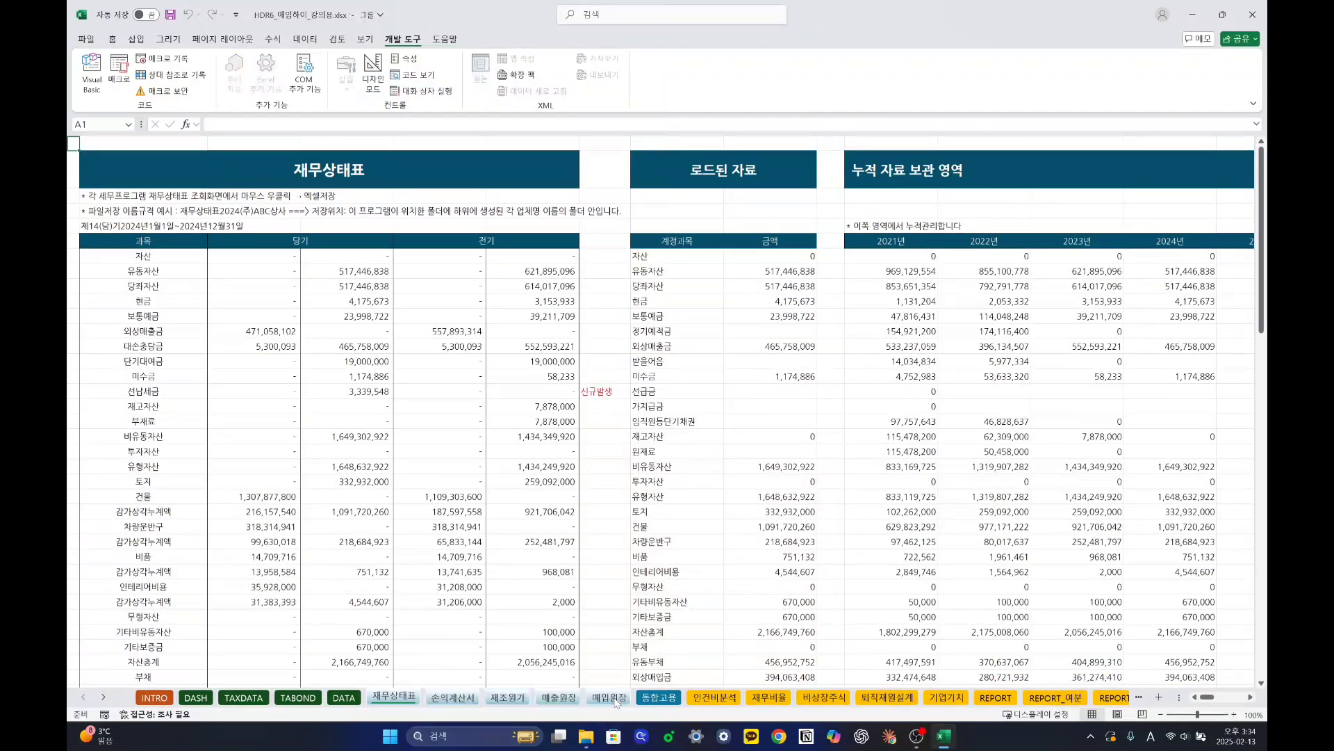
left_click(201, 699)
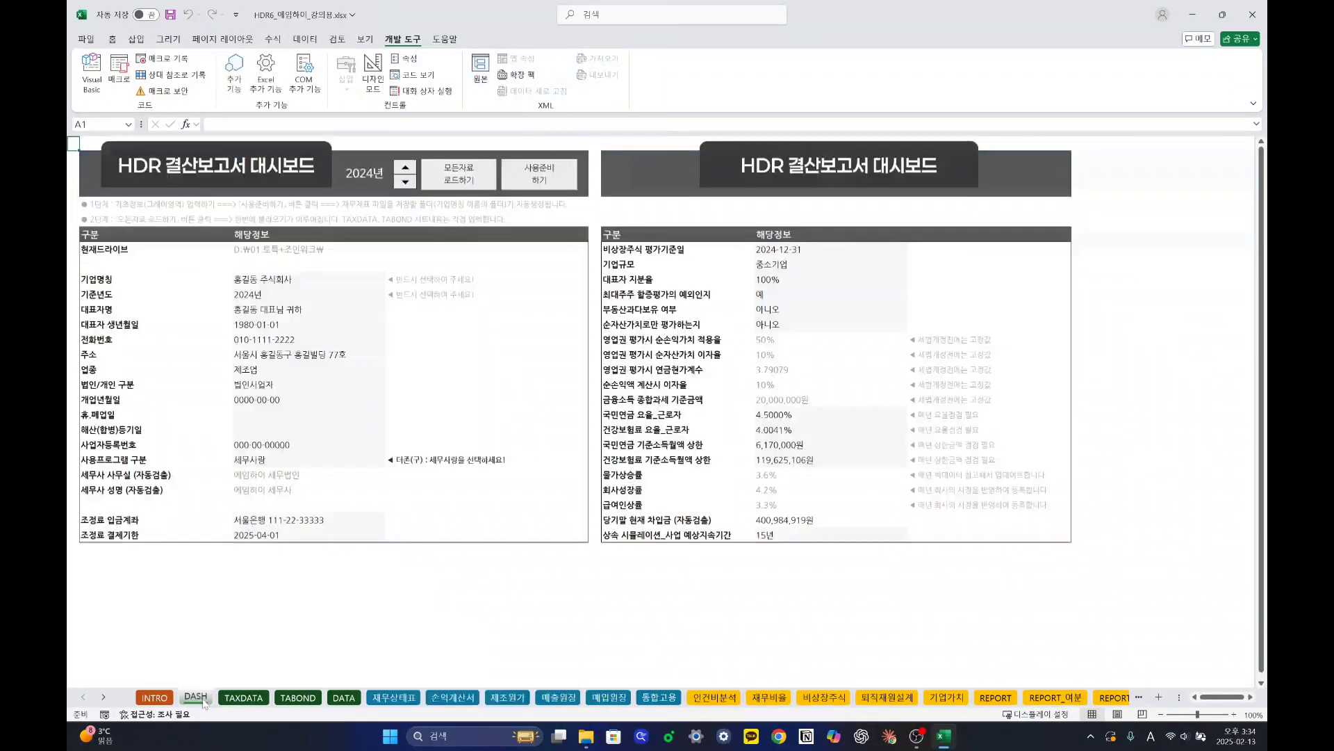
left_click(245, 698)
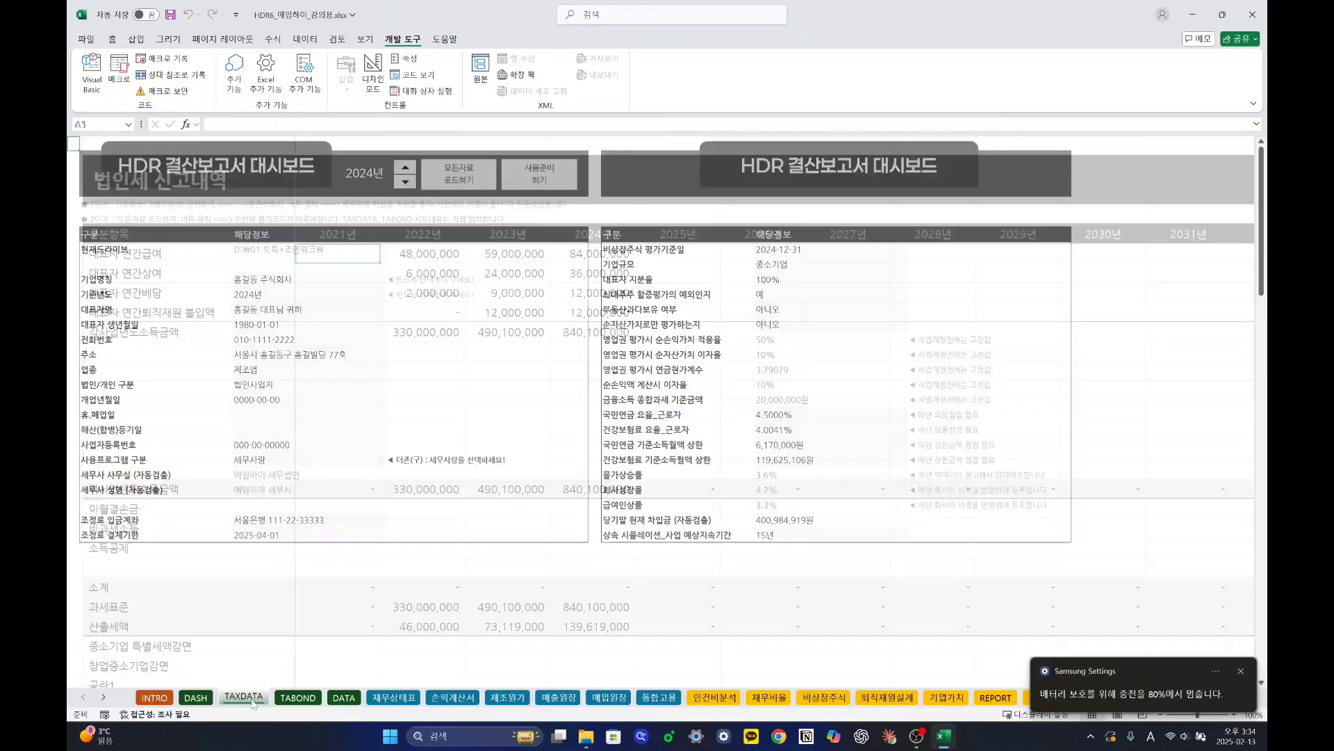
scroll(573, 418, "down", 1)
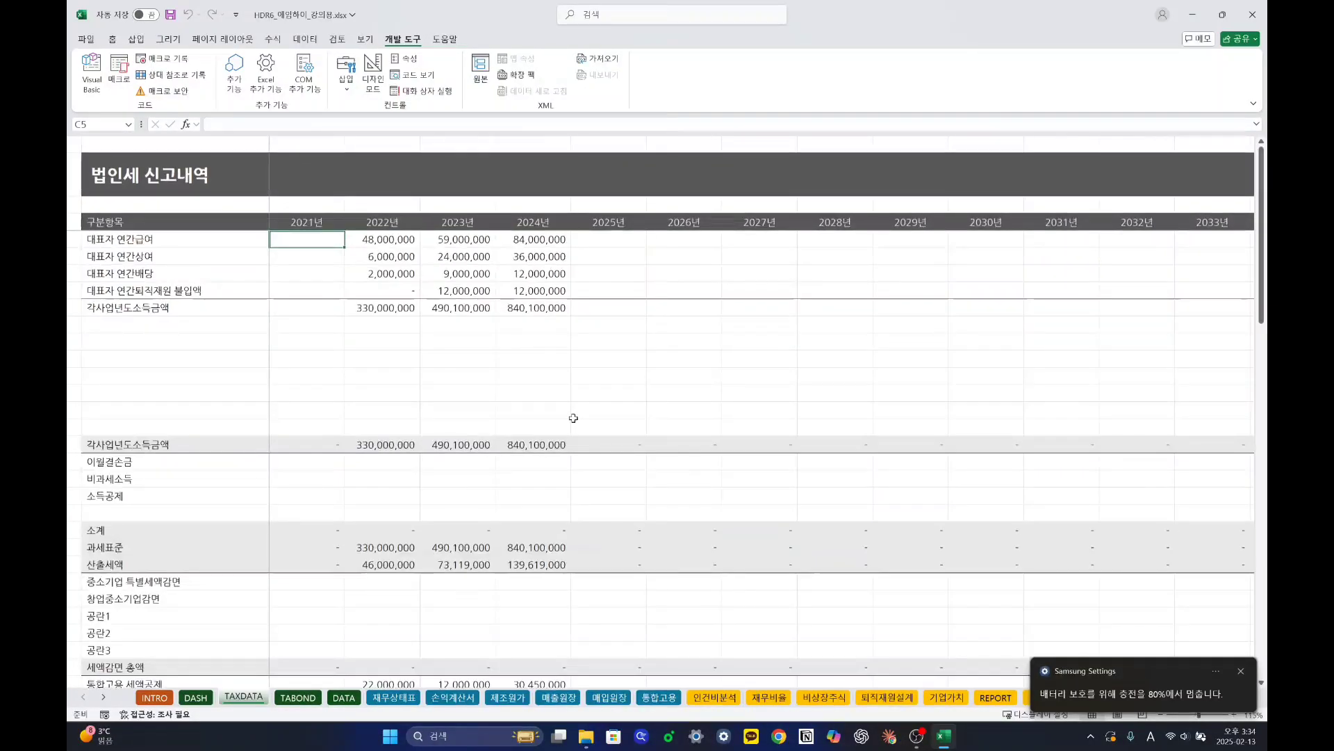
scroll(573, 419, "down", 1)
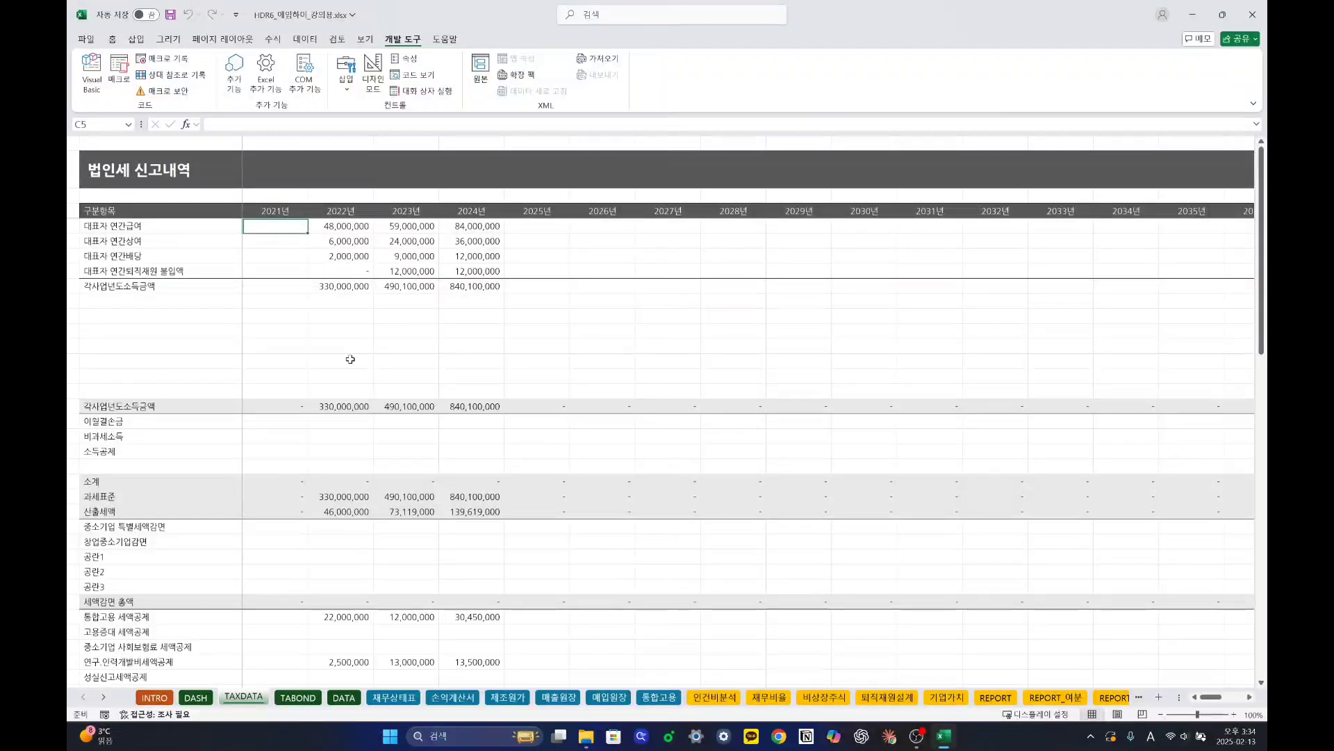
left_click_drag(351, 227, 490, 279)
left_click(340, 329)
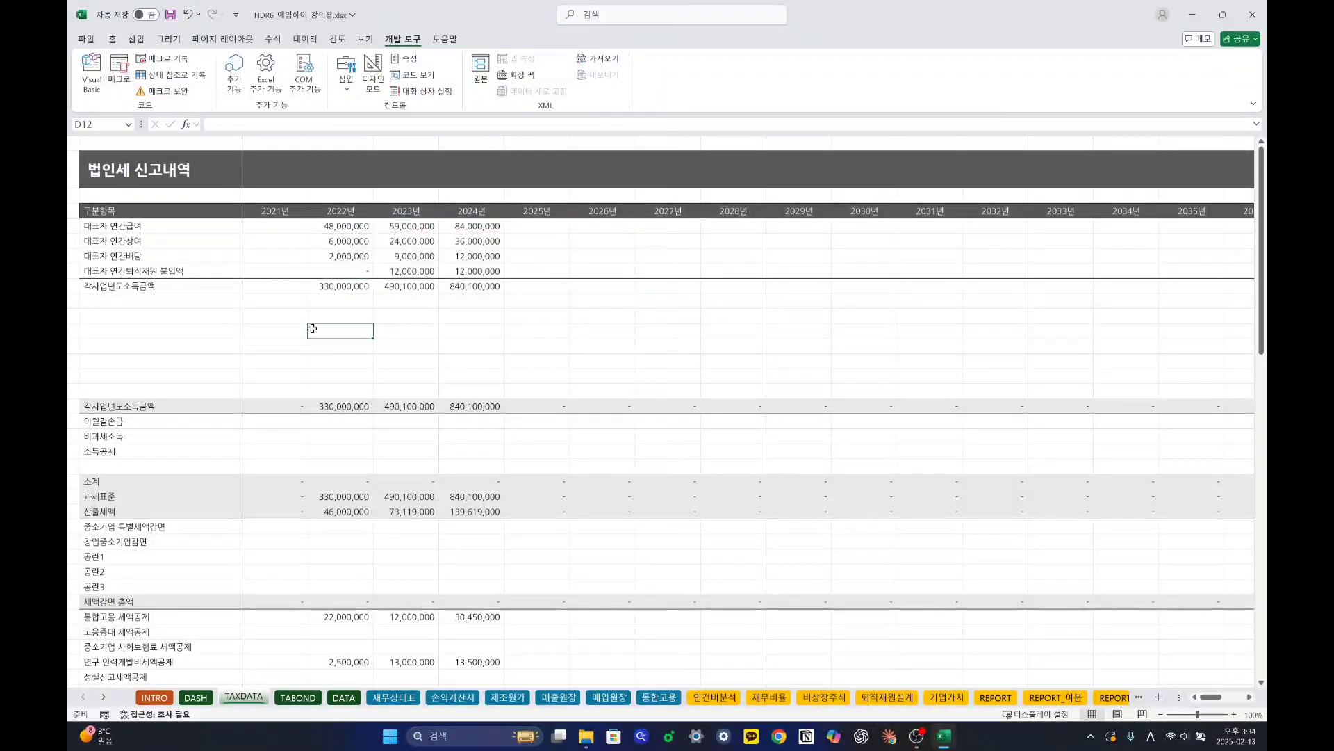
left_click(363, 236)
left_click_drag(362, 230, 462, 369)
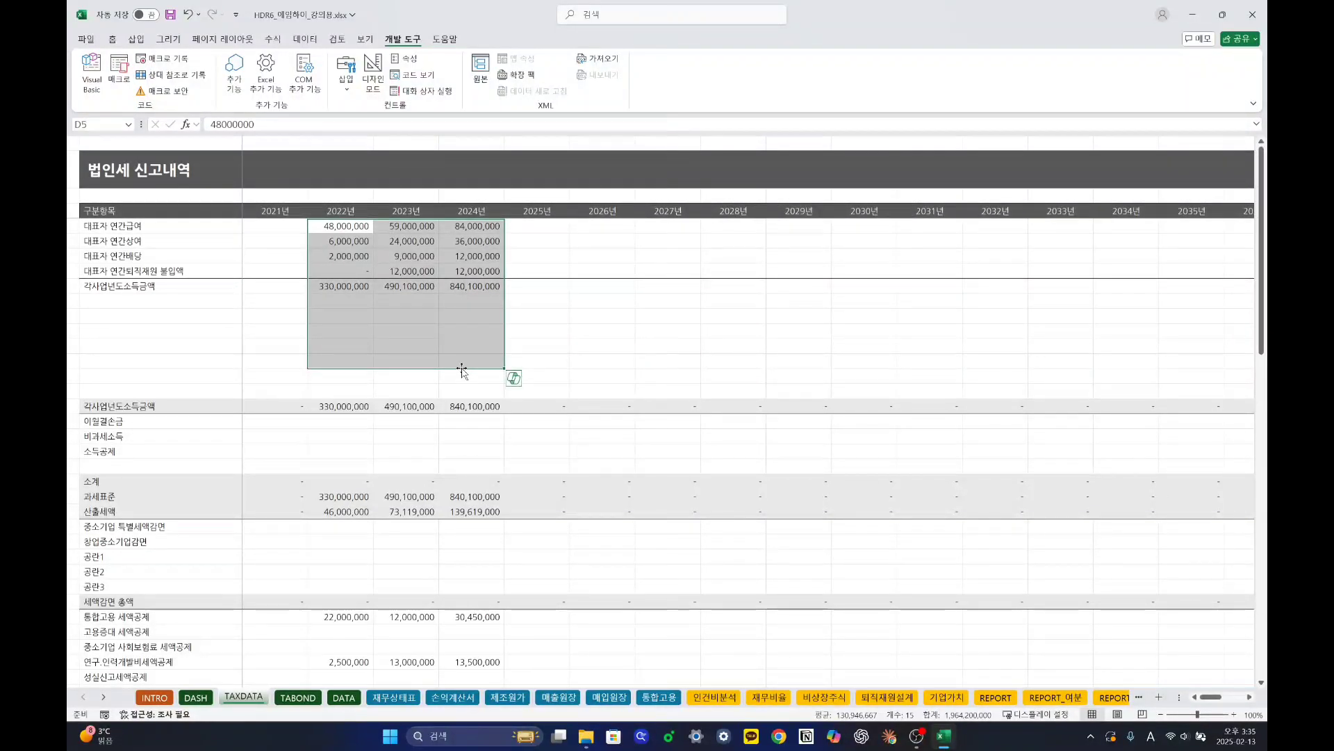
left_click(462, 287)
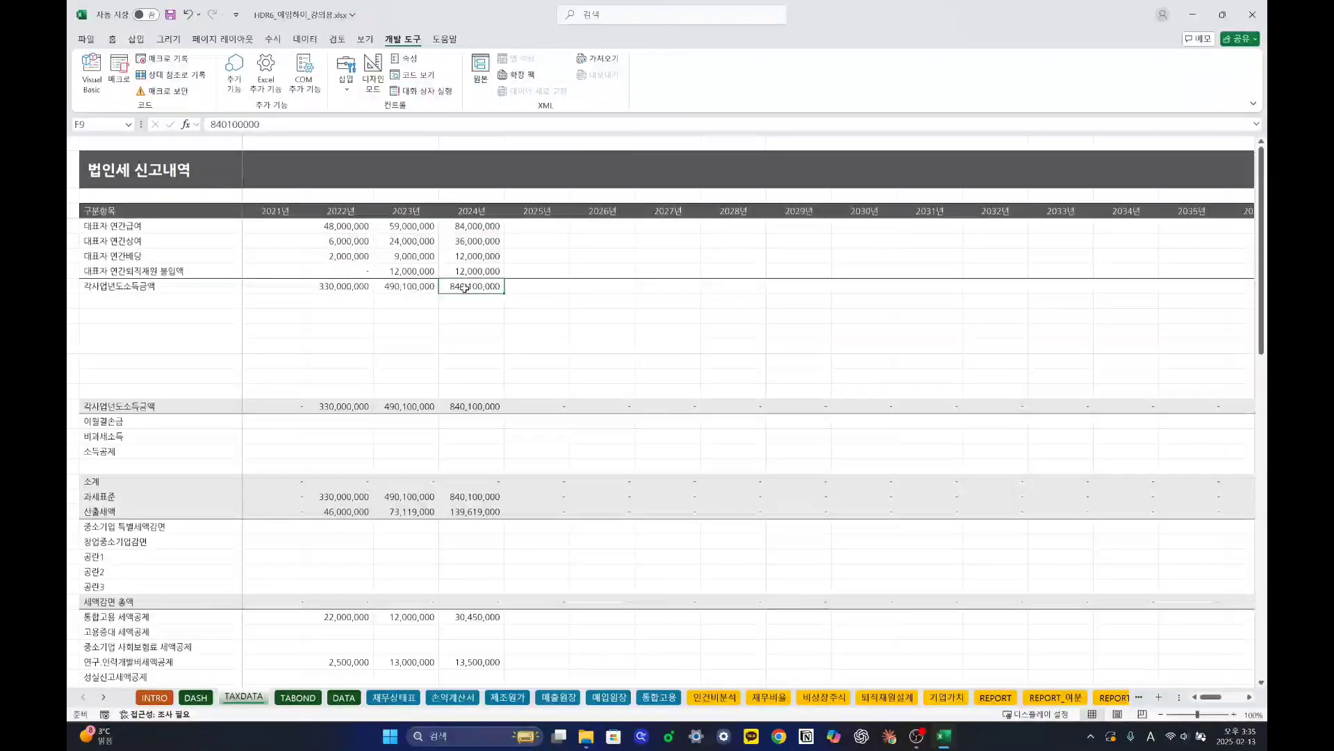
left_click(358, 288)
left_click(396, 290)
left_click(470, 285)
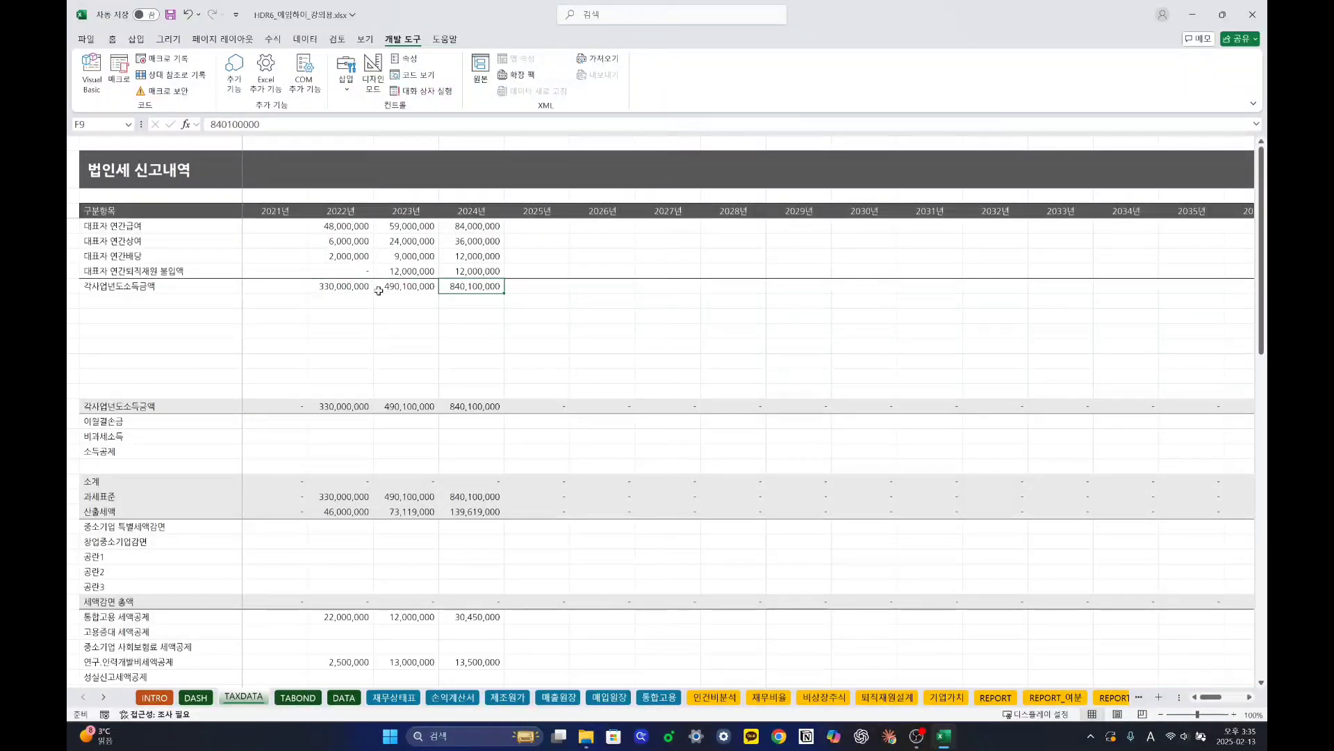
left_click(382, 289)
left_click(327, 283)
left_click(417, 287)
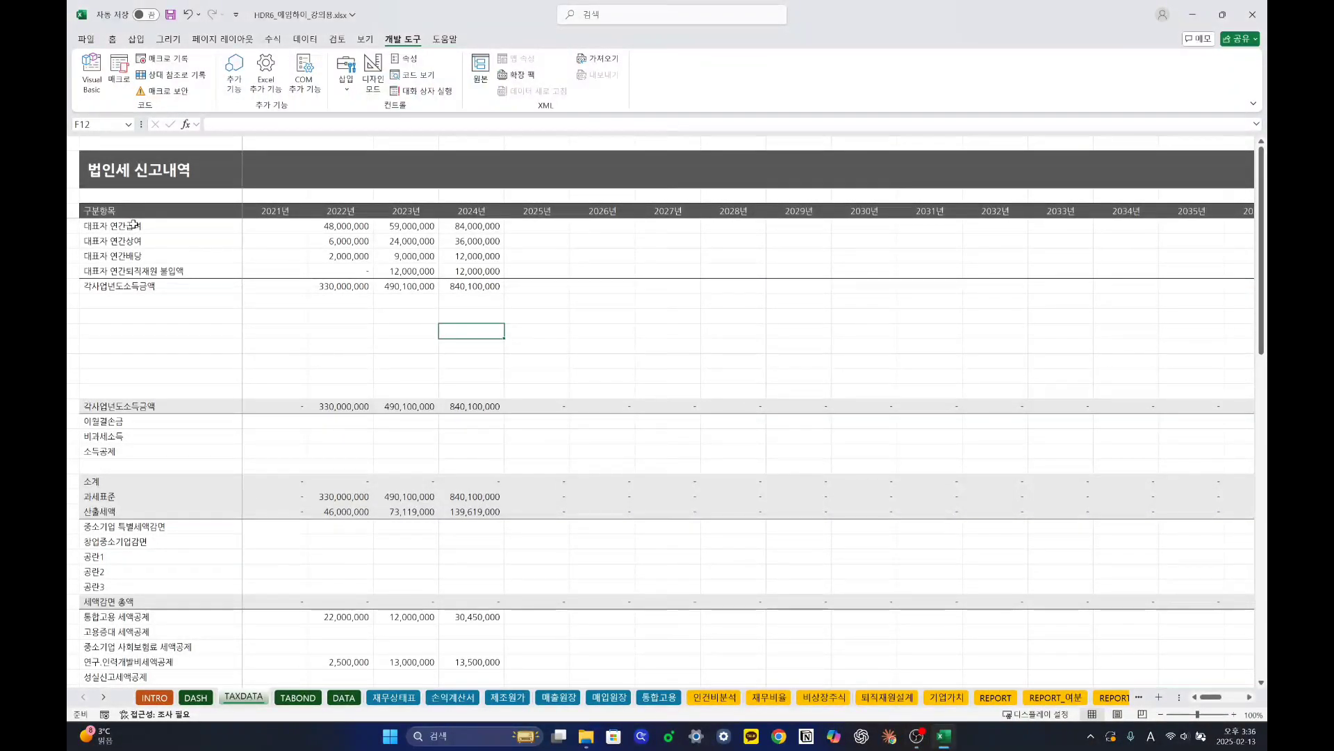
Review TAXDATA's pay and income rows plus the 중소기업 특별세액감면 and 통합고용 세액공제 rows.
left_click_drag(132, 226, 515, 270)
left_click_drag(132, 292, 523, 698)
left_click(490, 559)
scroll(482, 557, "down", 6)
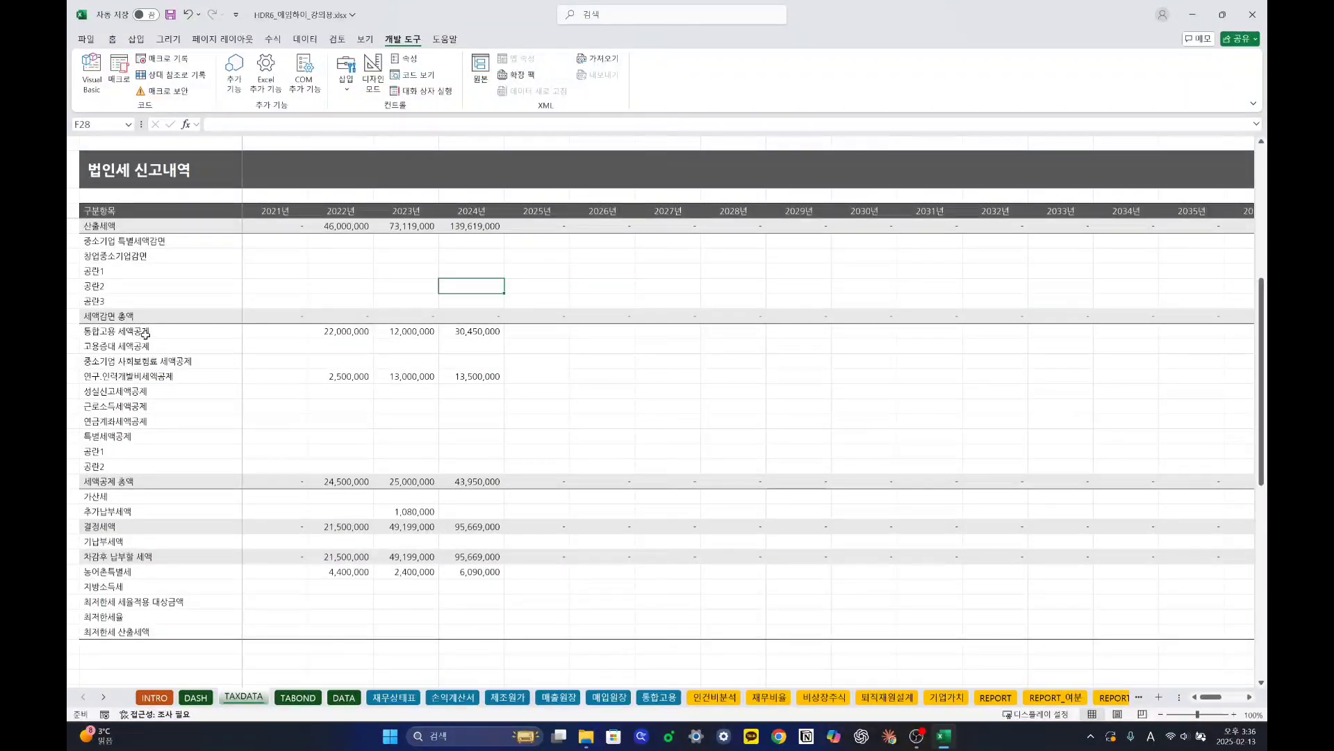
left_click(198, 236)
left_click(175, 328)
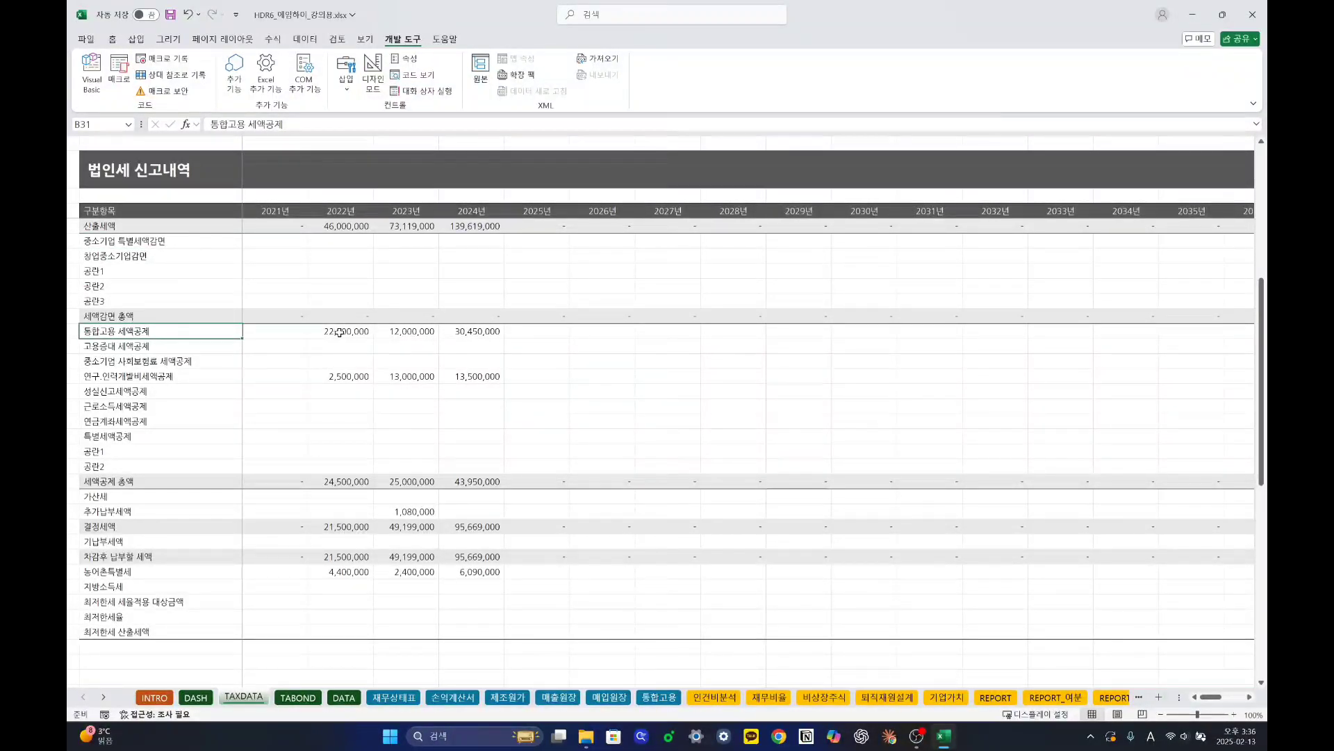
Check 통합고용's 2024 regular employee count of 3.30, recheck TAXDATA's credit amounts, and open TABOND.
left_click(659, 697)
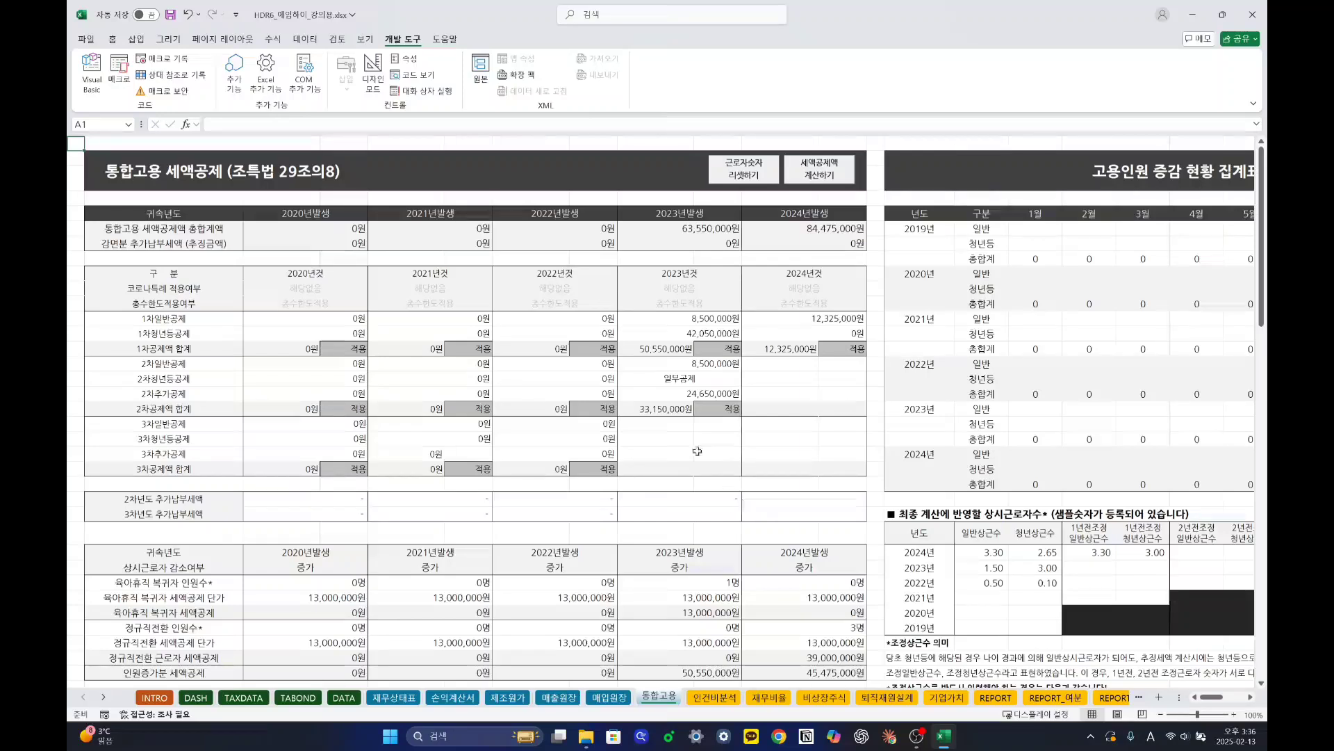
left_click(997, 553)
left_click(243, 697)
scroll(304, 501, "down", 2)
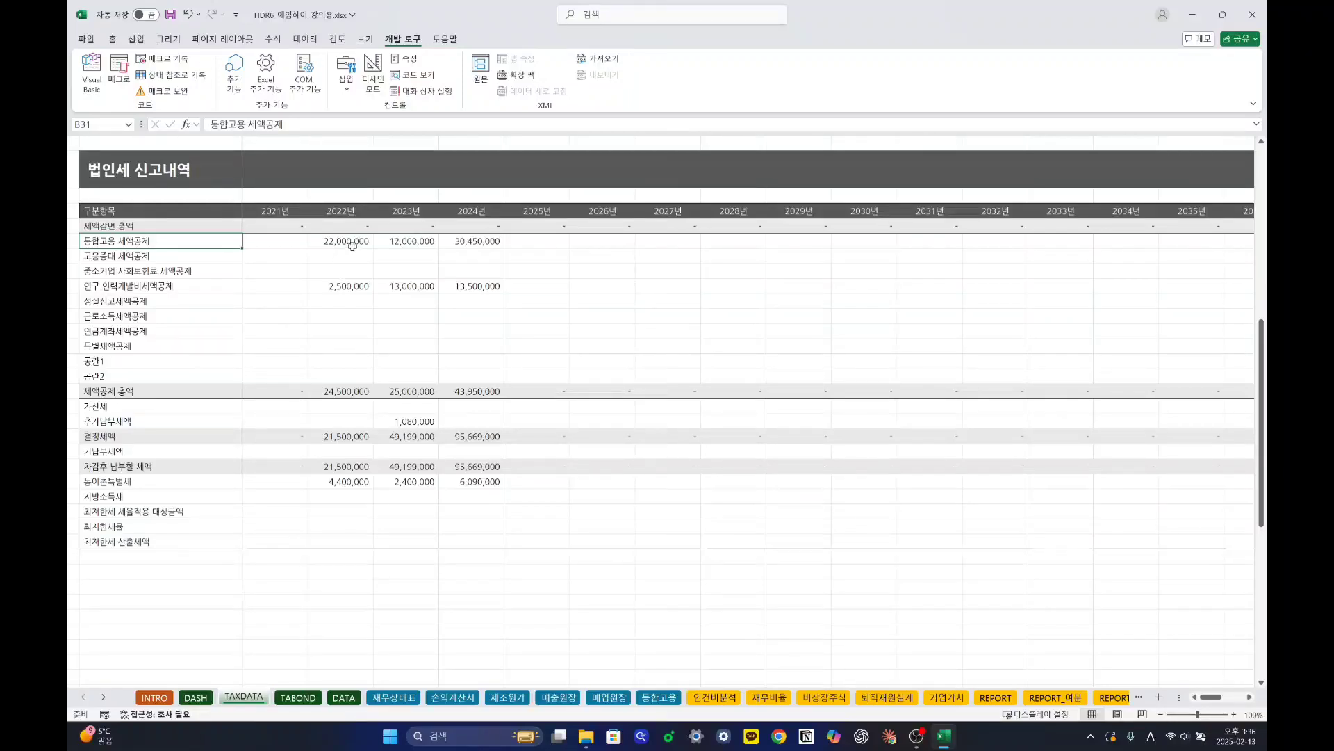
left_click_drag(353, 245, 486, 243)
left_click(410, 361)
scroll(417, 368, "up", 1)
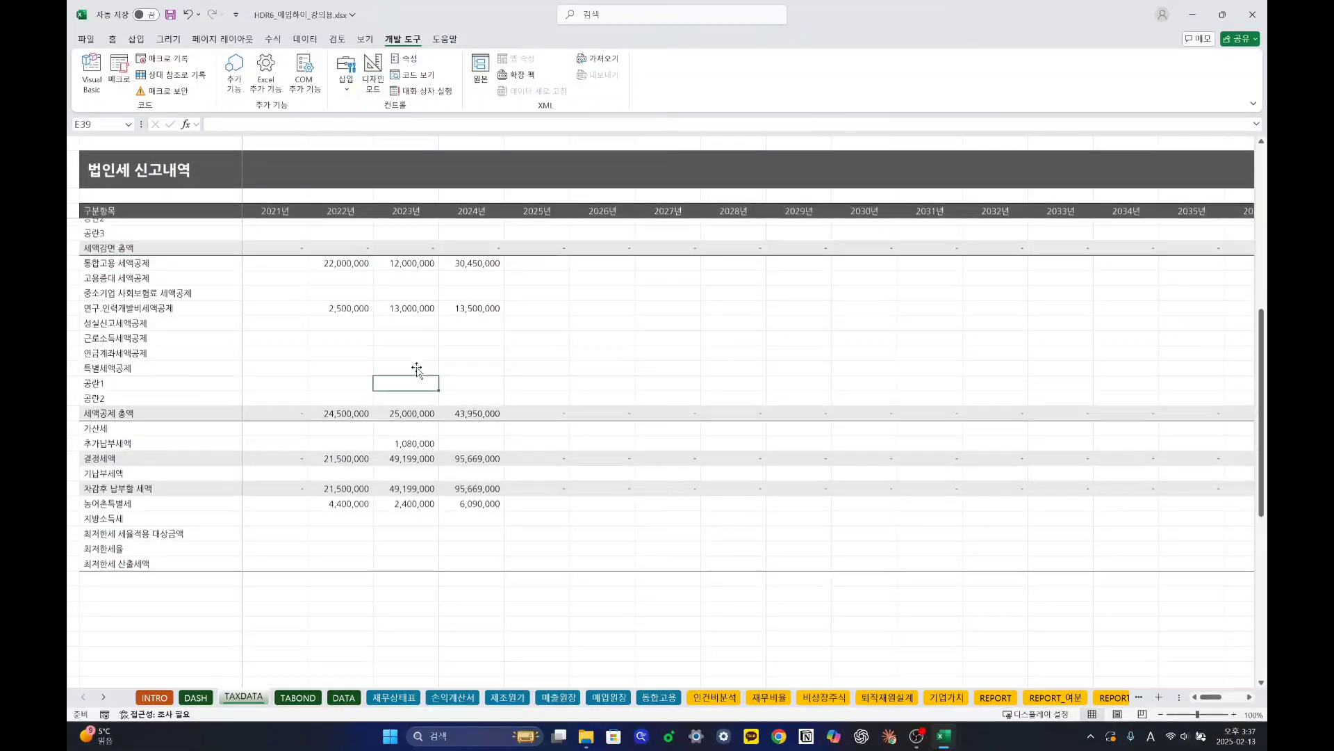
scroll(417, 368, "up", 2)
scroll(418, 383, "up", 6)
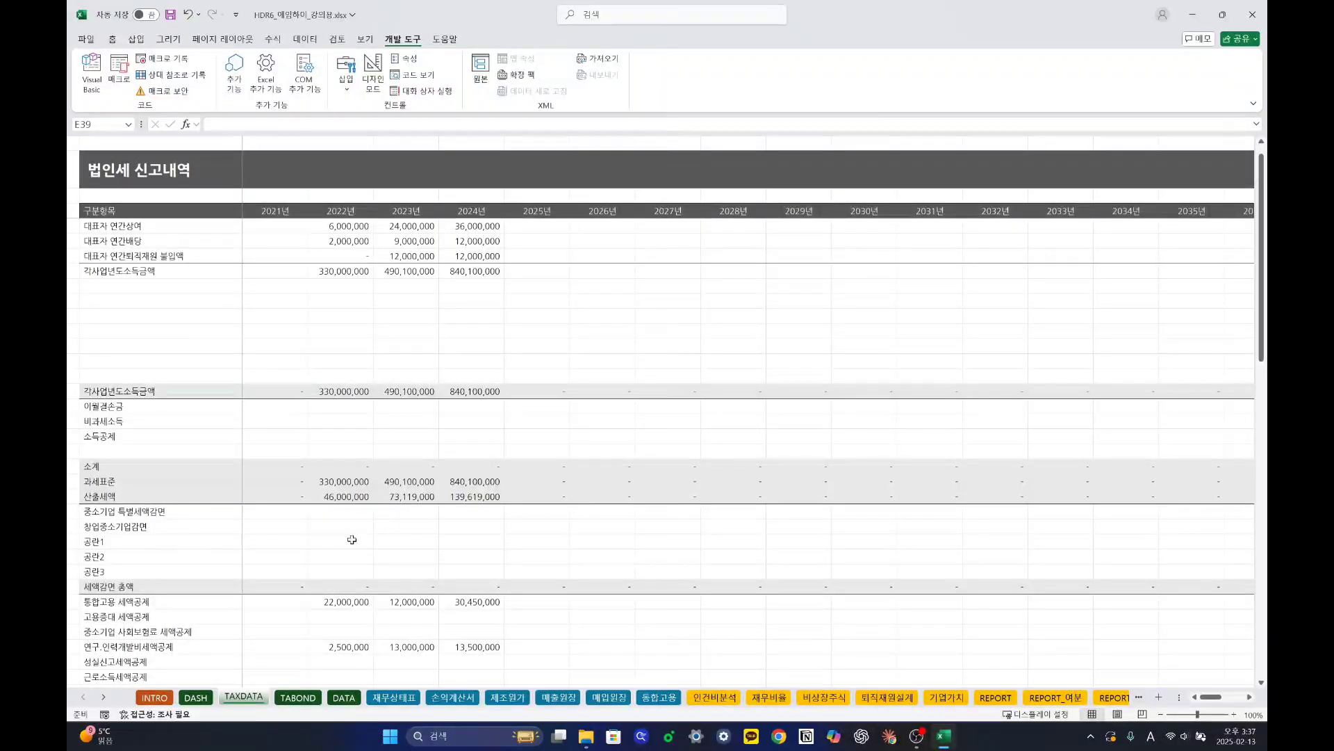
left_click(298, 698)
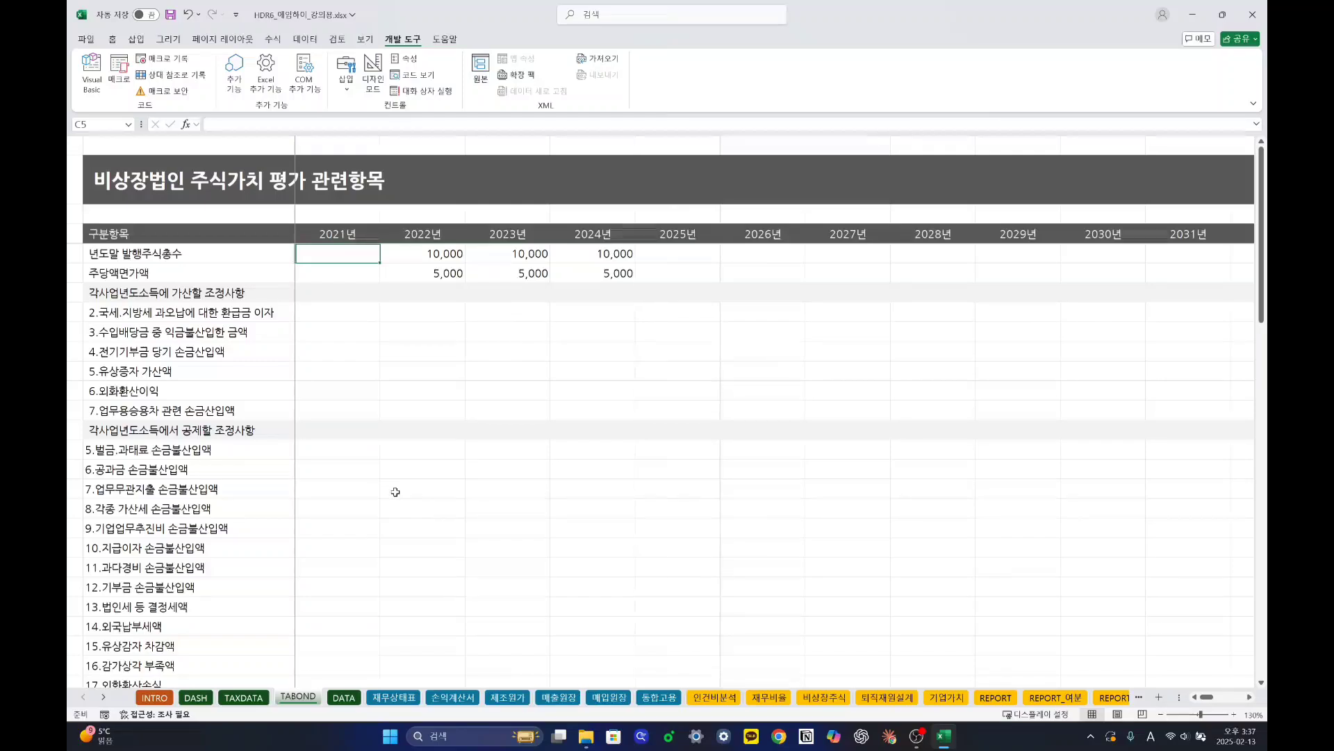
Select TABOND's 년도말 발행주식총수 and 주당액면가액 figures, then dismiss Quick Analysis.
scroll(395, 491, "down", 1)
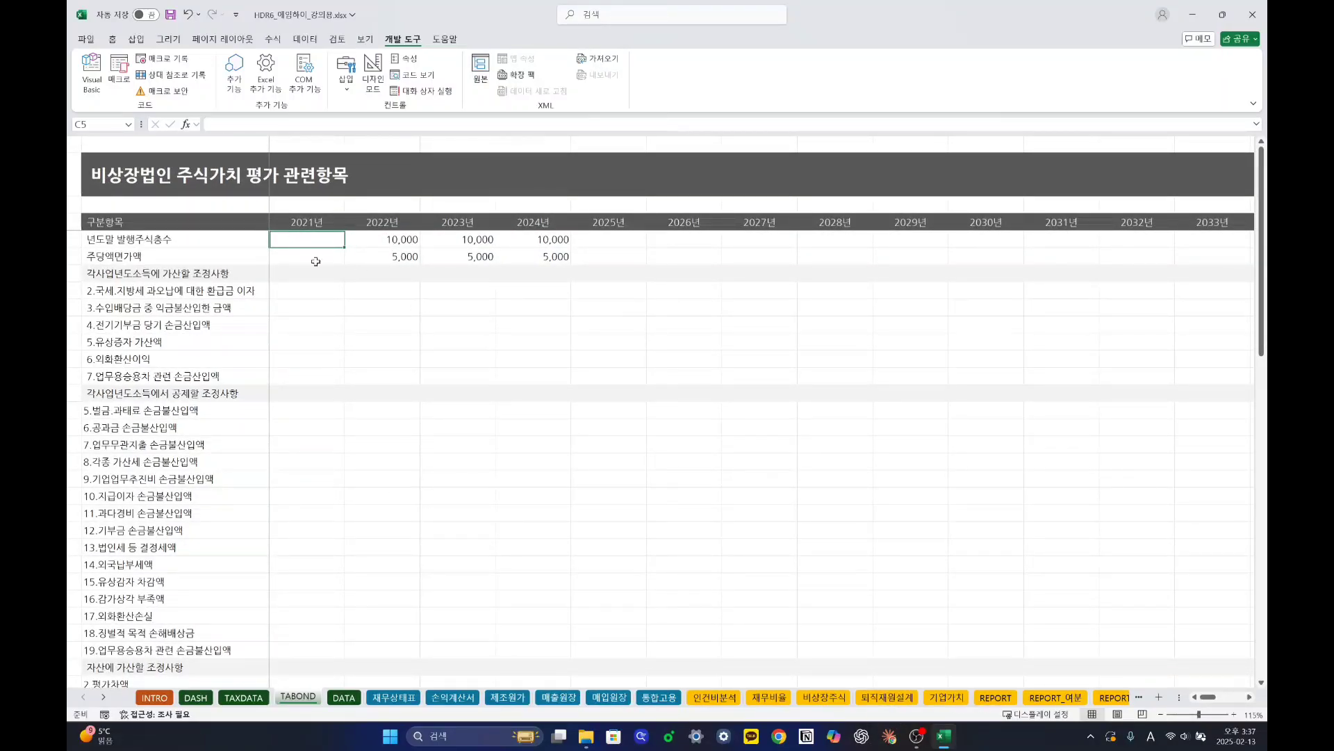
left_click(200, 242)
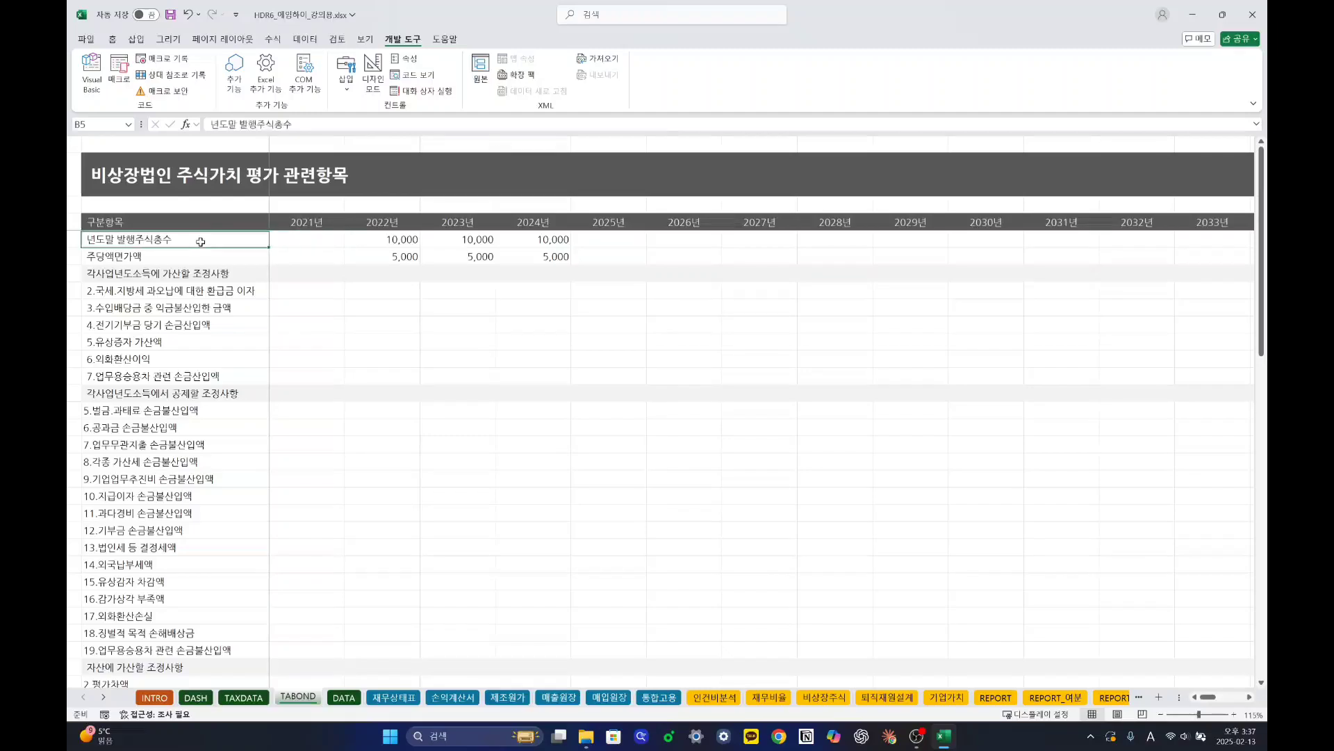
left_click(176, 257)
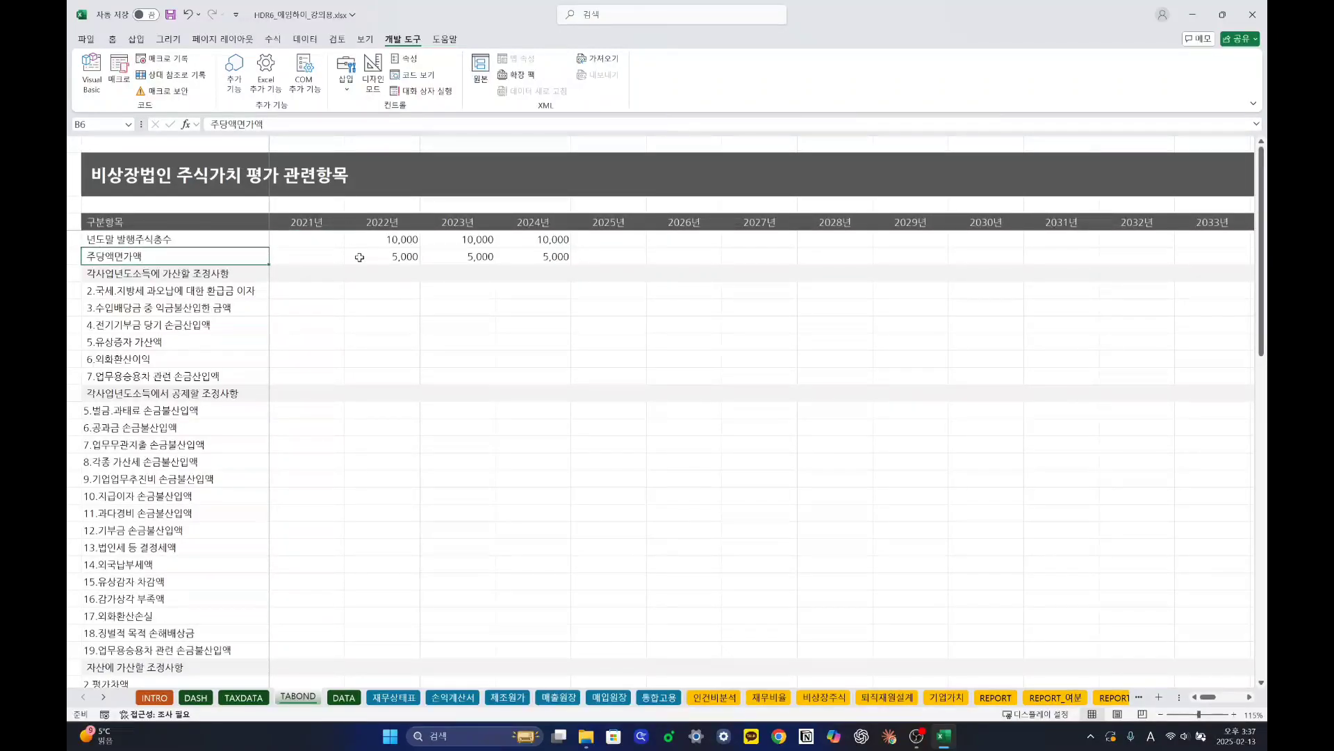
left_click_drag(300, 240, 767, 256)
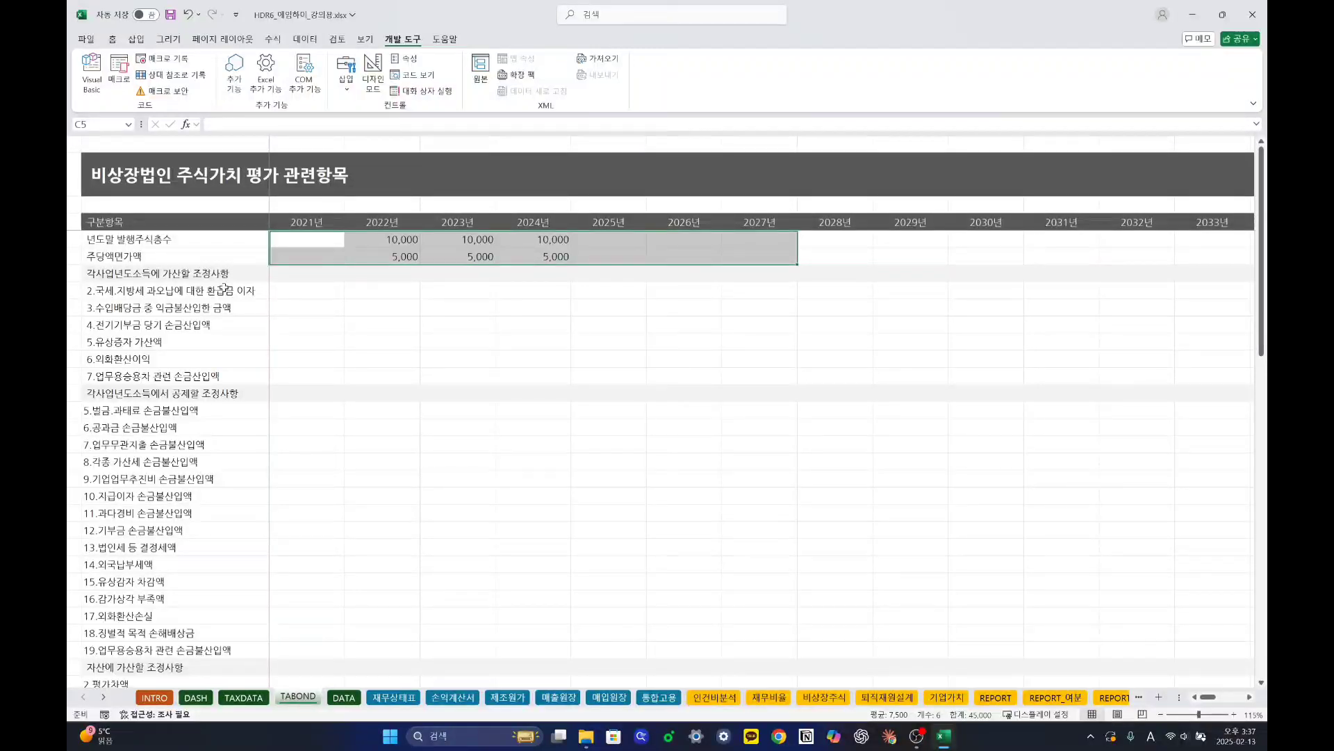
scroll(332, 371, "down", 1)
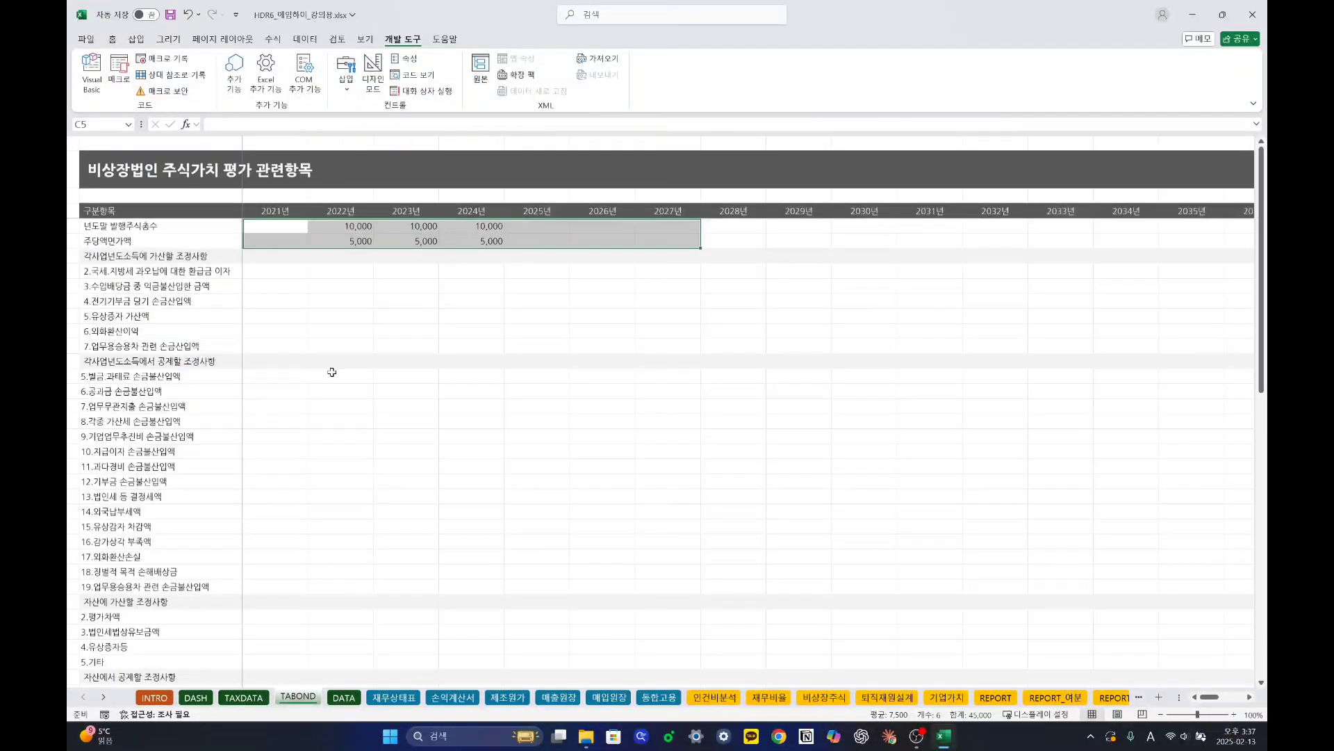
key("ctrl+q")
left_click(341, 300)
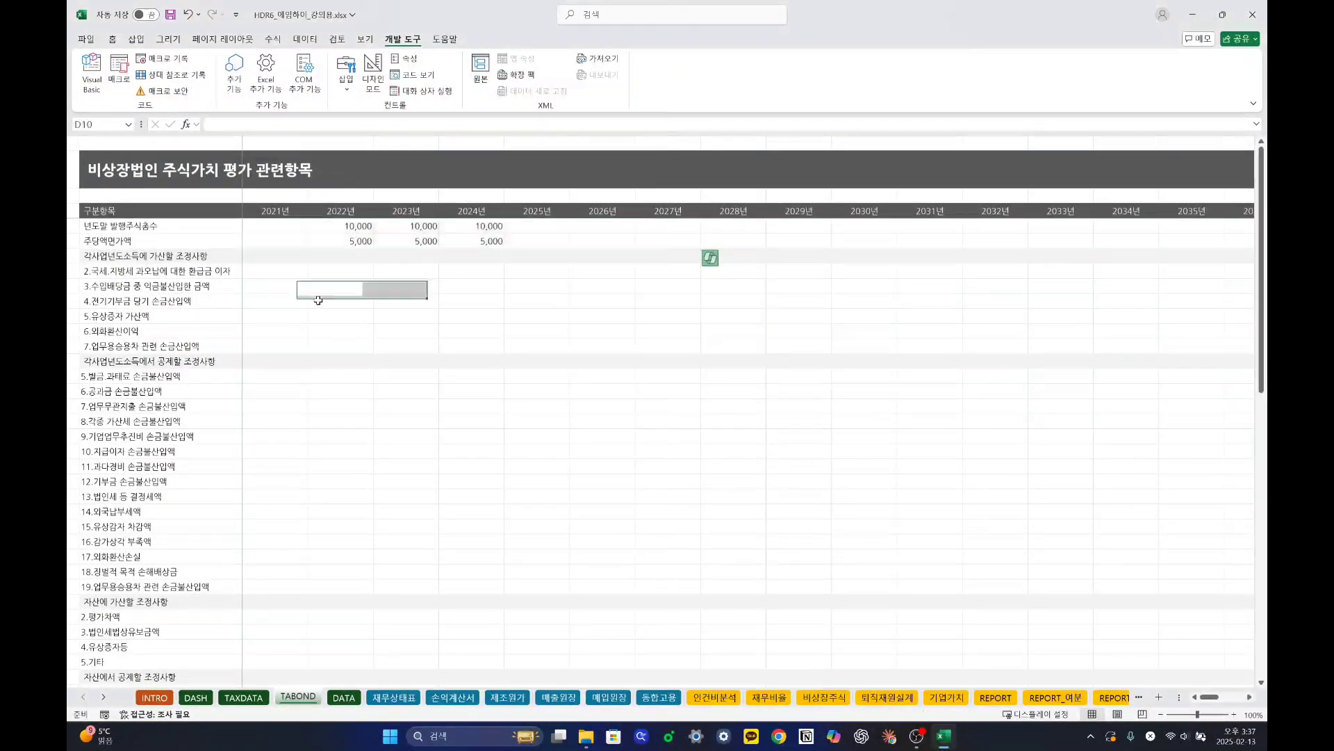
Review the income adjustment item labels, then open the 비상장주식 valuation report sheet.
left_click_drag(170, 270, 166, 587)
left_click(166, 286)
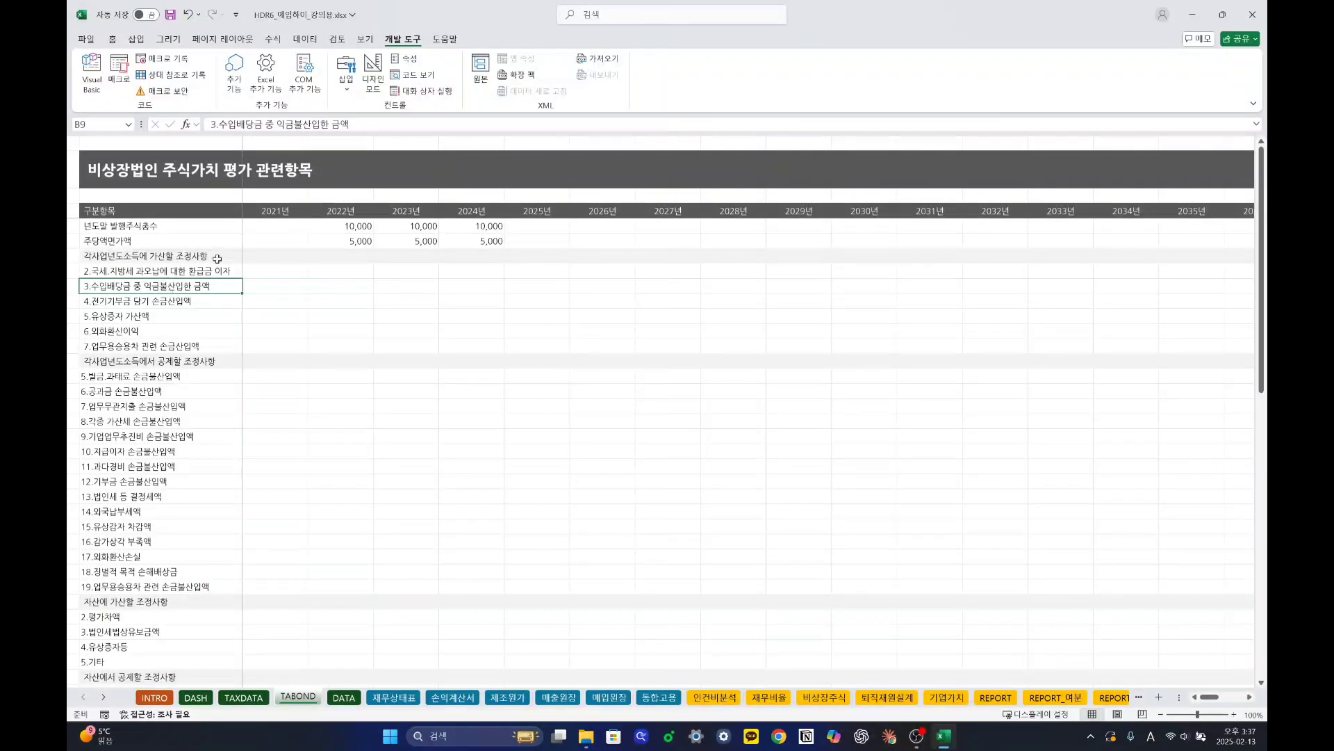
left_click(217, 258)
left_click(219, 270)
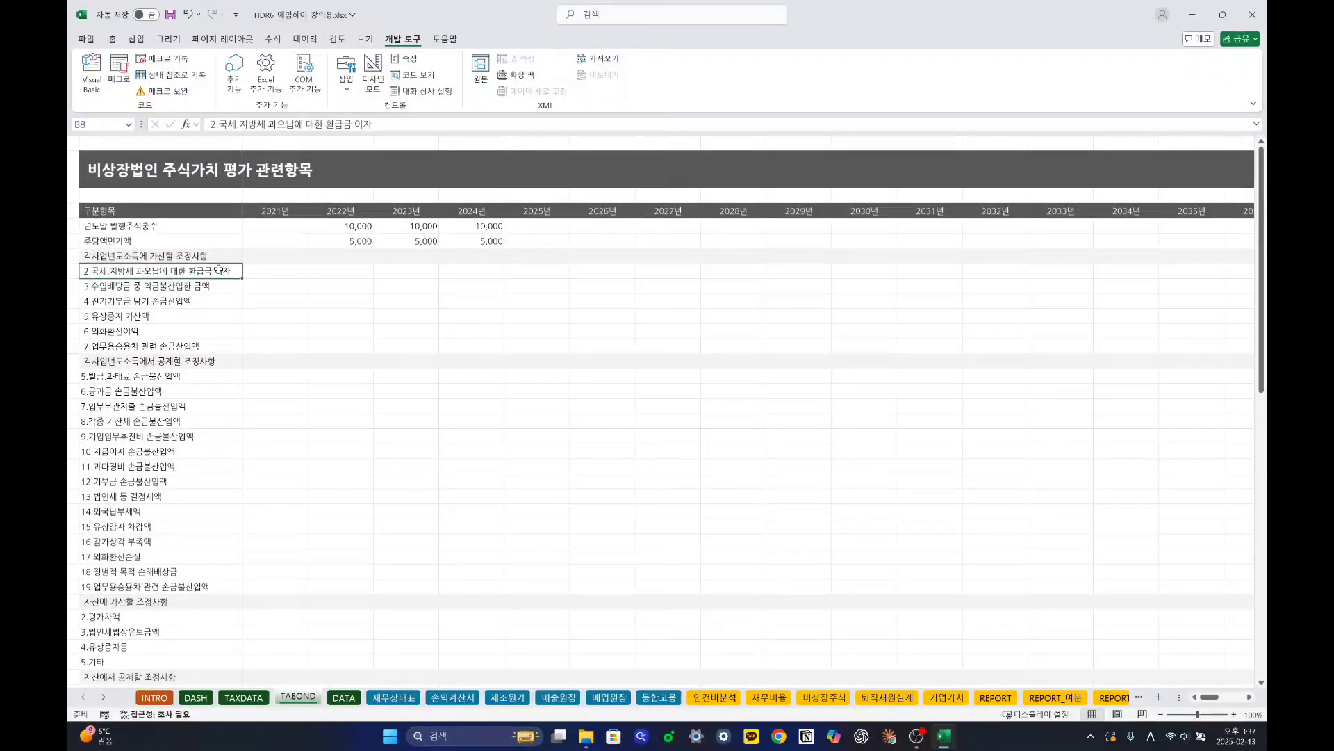
left_click(387, 283)
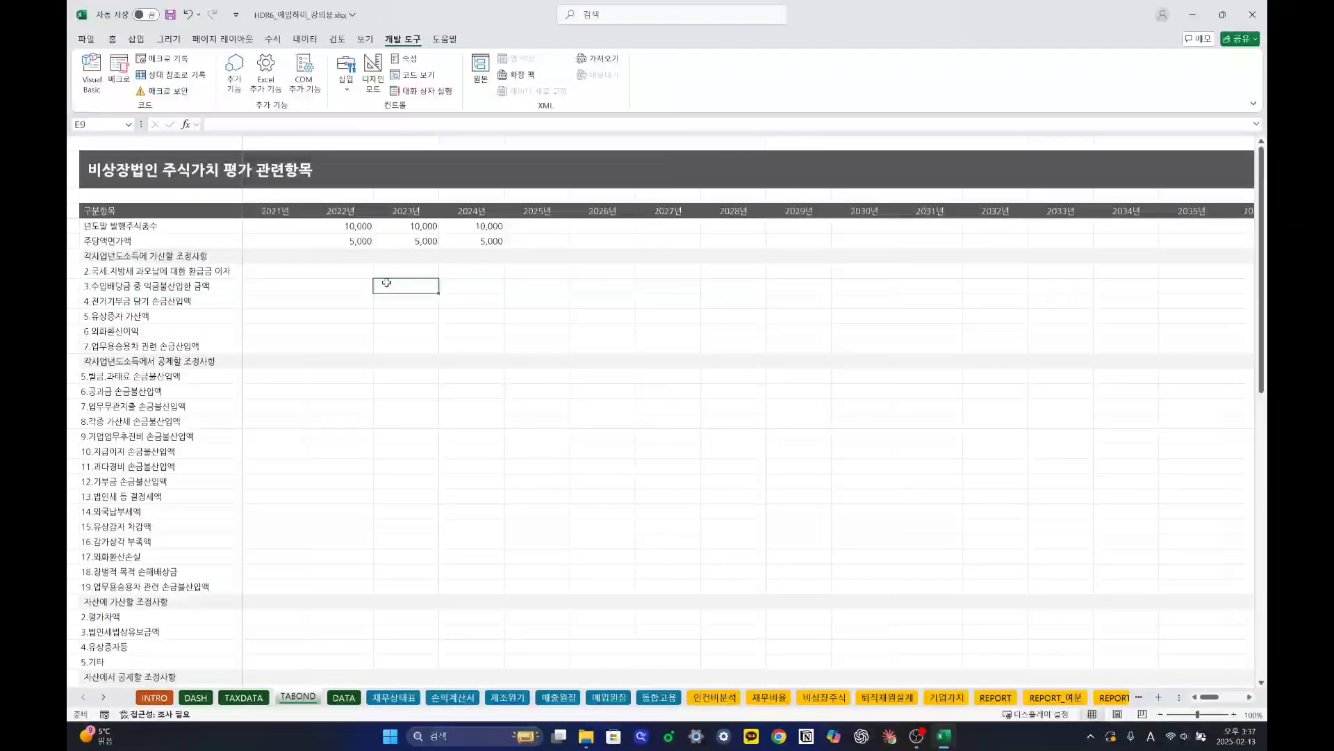
left_click(827, 698)
Scroll through the pages of the 비상장주식 평가서 valuation report.
scroll(557, 475, "down", 2)
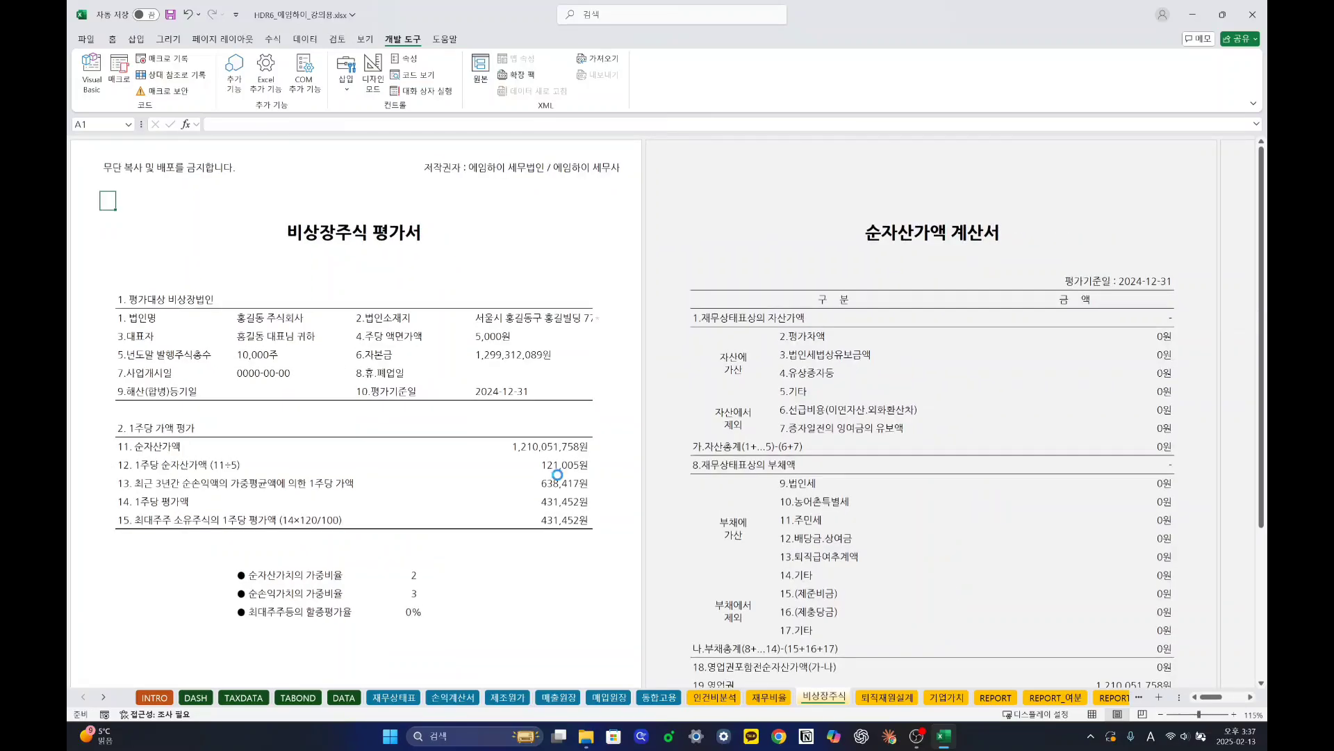
scroll(576, 480, "right", 10)
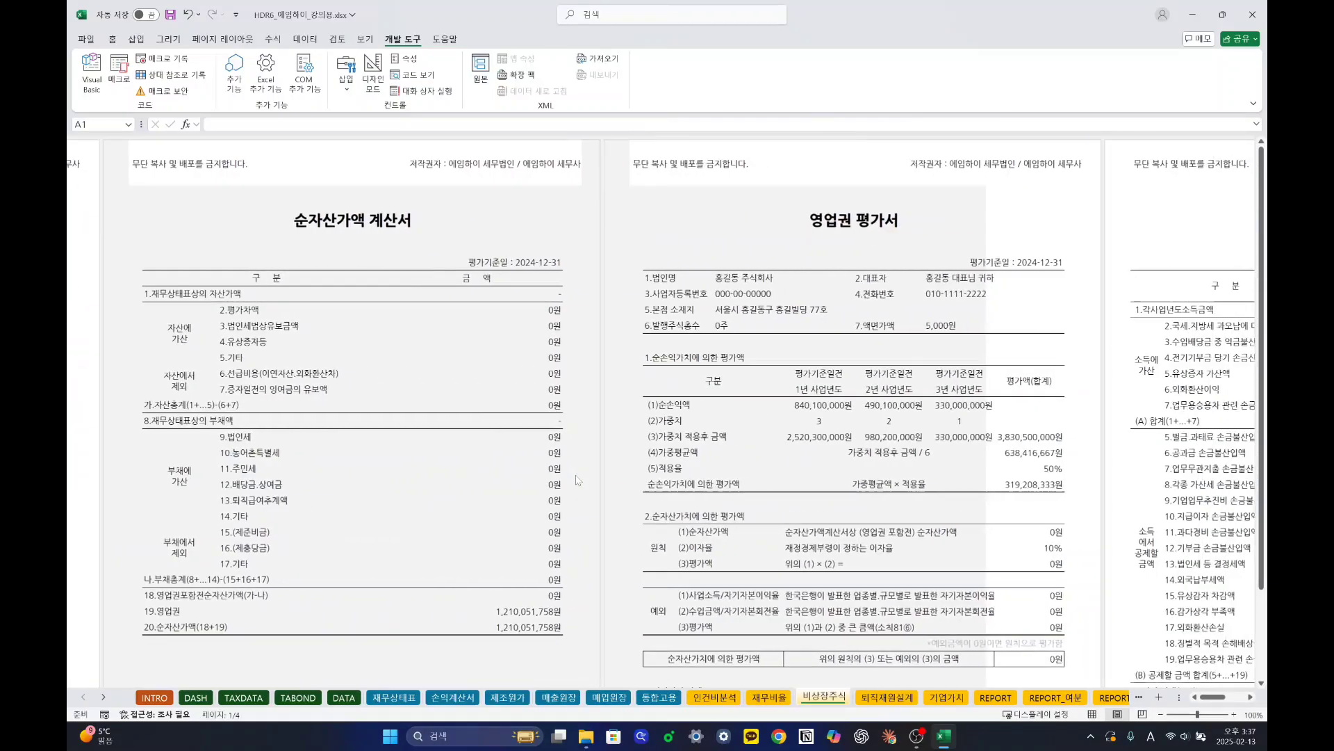
scroll(577, 479, "right", 6)
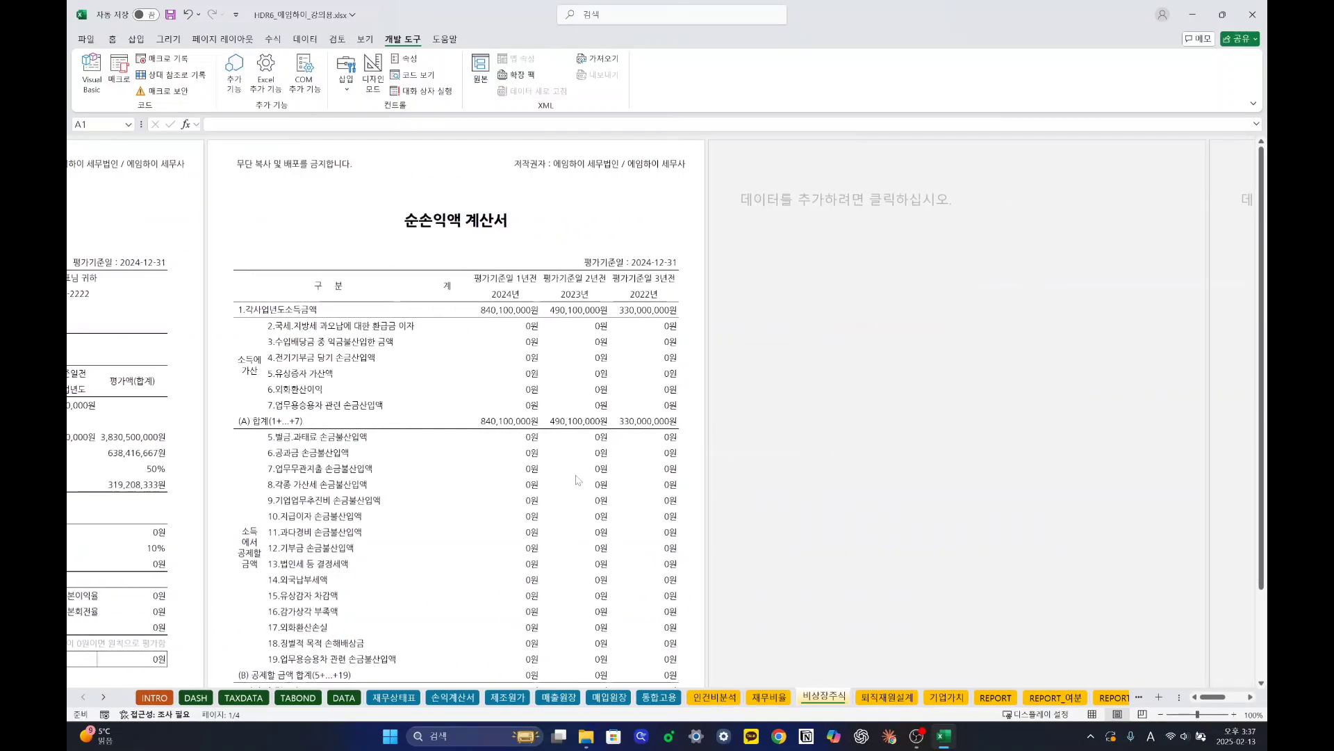
scroll(577, 480, "left", 5)
scroll(576, 480, "left", 5)
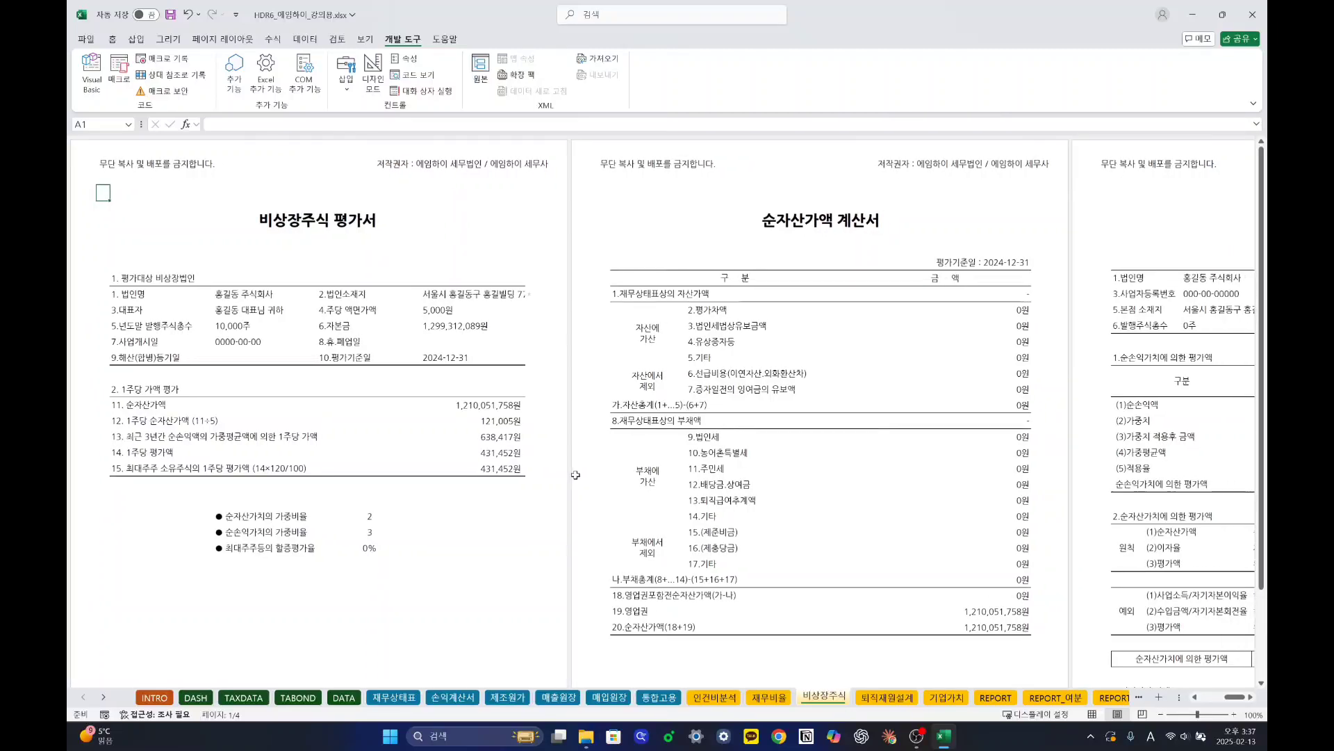
Print-preview the 4-page valuation report, then go back to the TABOND sheet.
key("ctrl+p")
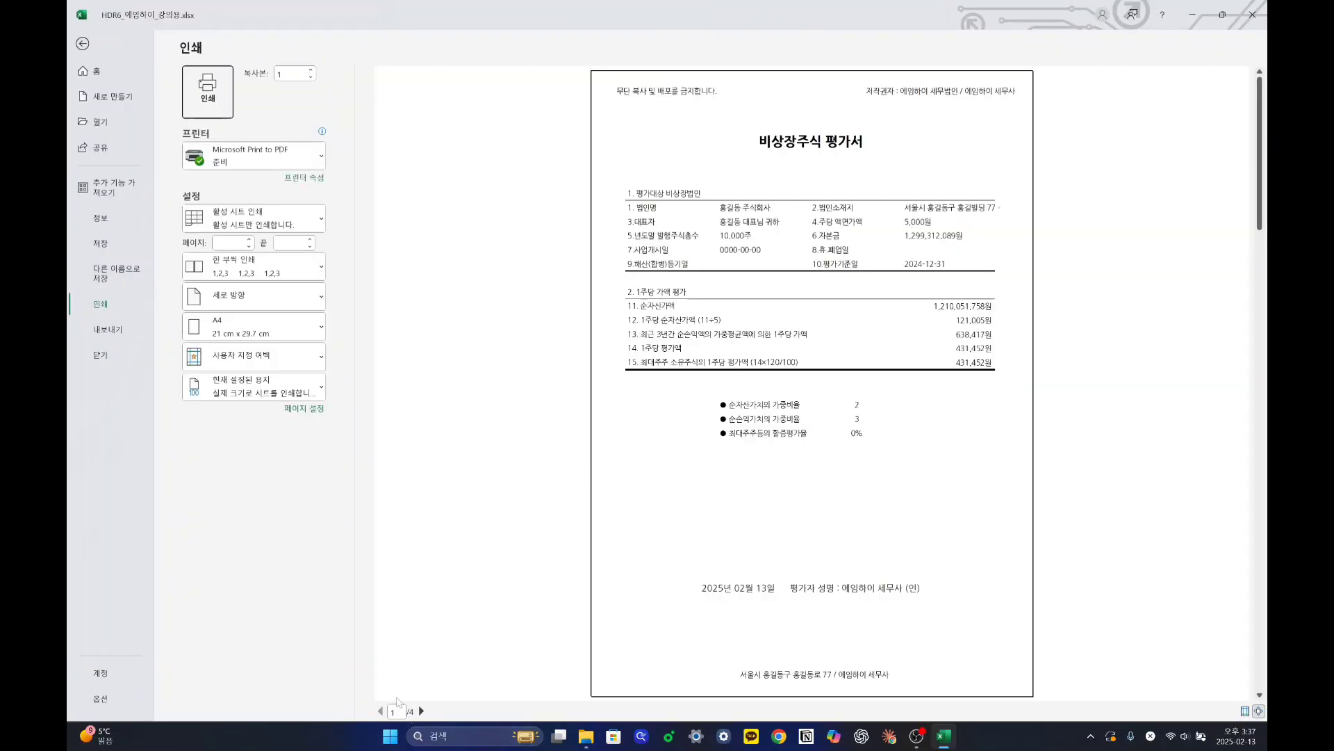
key("Escape")
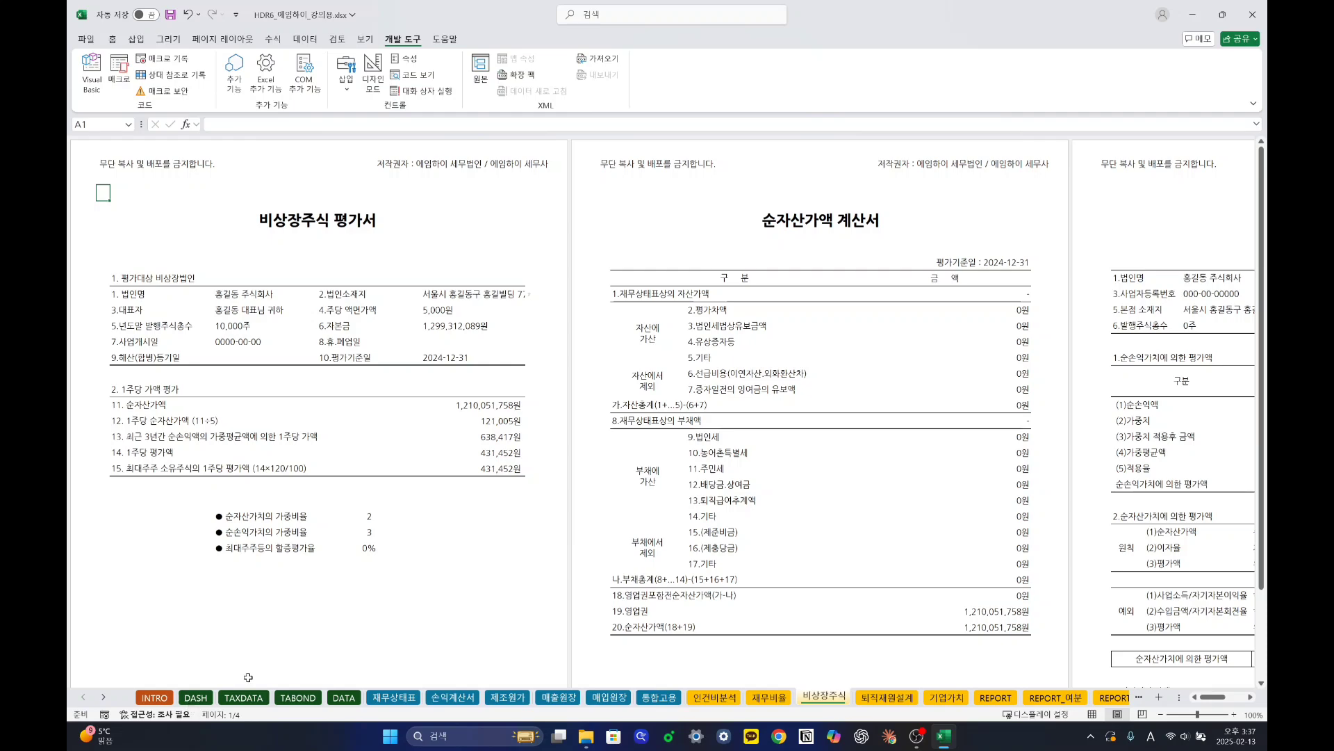
left_click(310, 699)
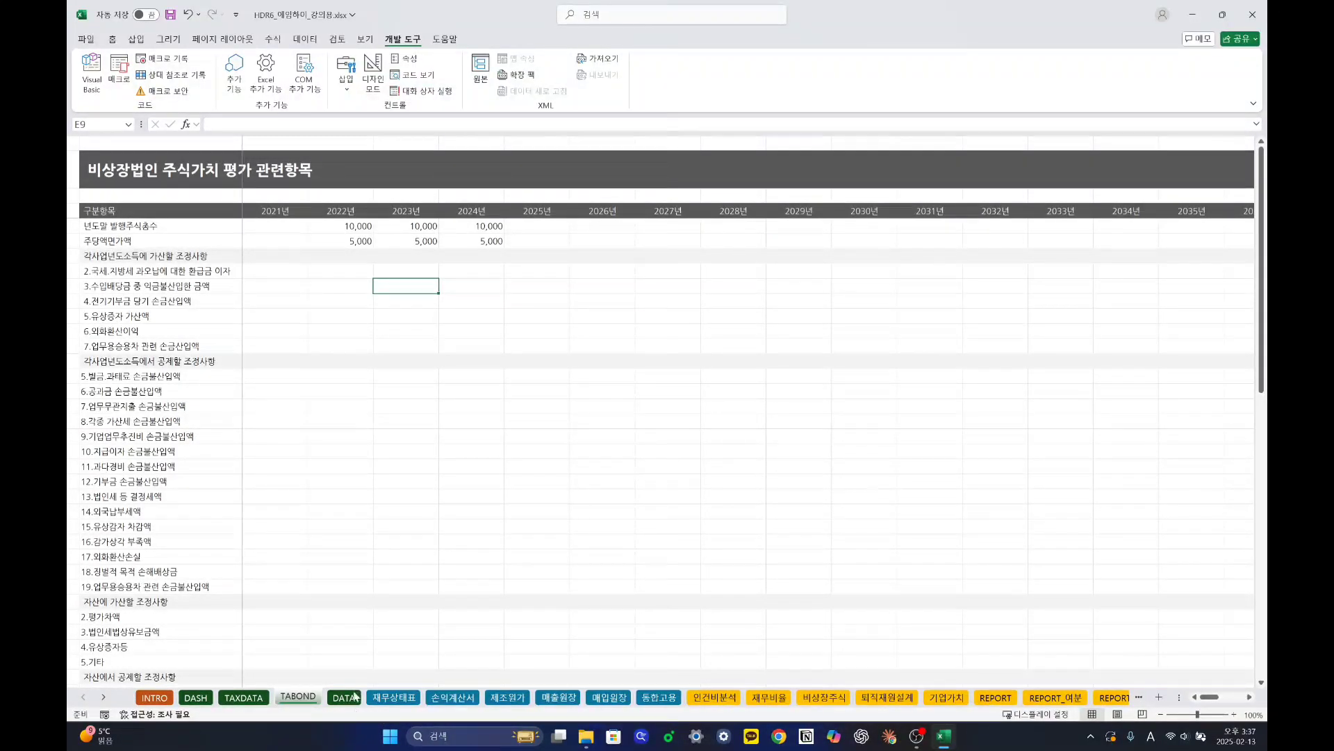
left_click(345, 698)
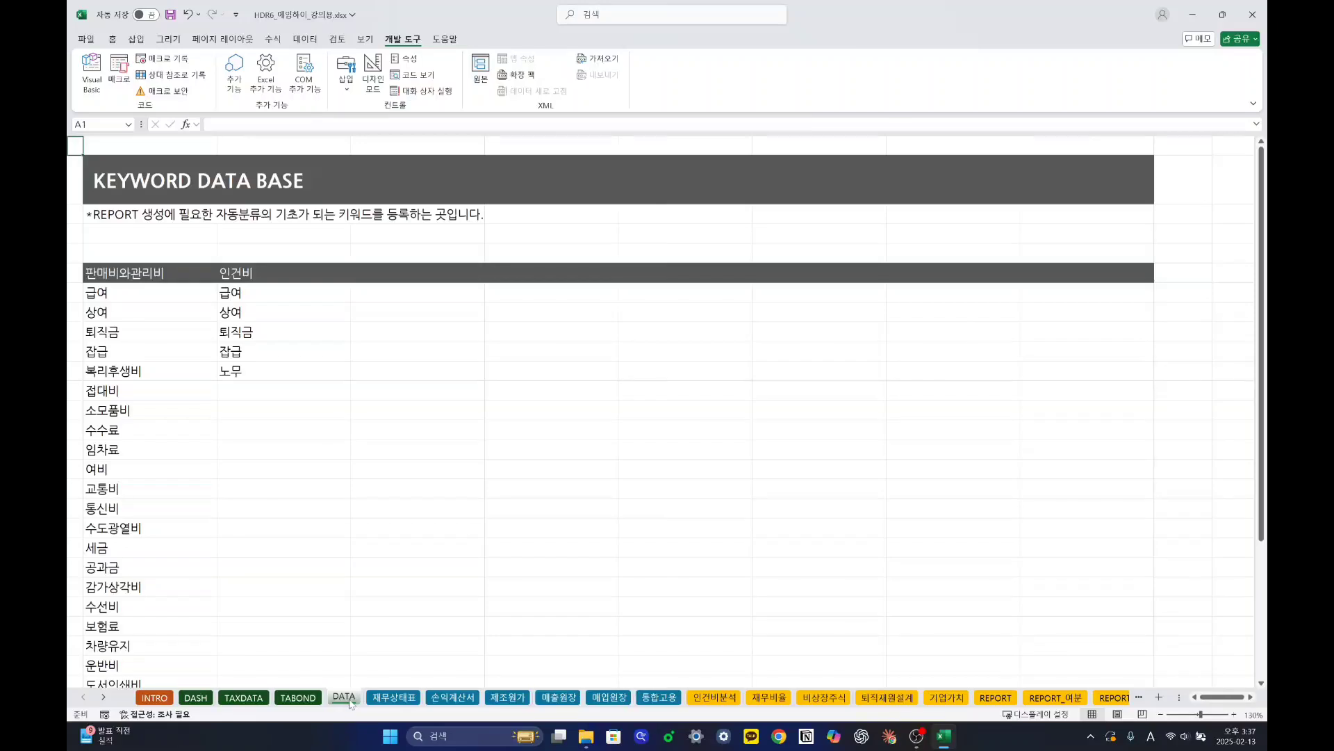
scroll(466, 462, "down", 1, "ctrl")
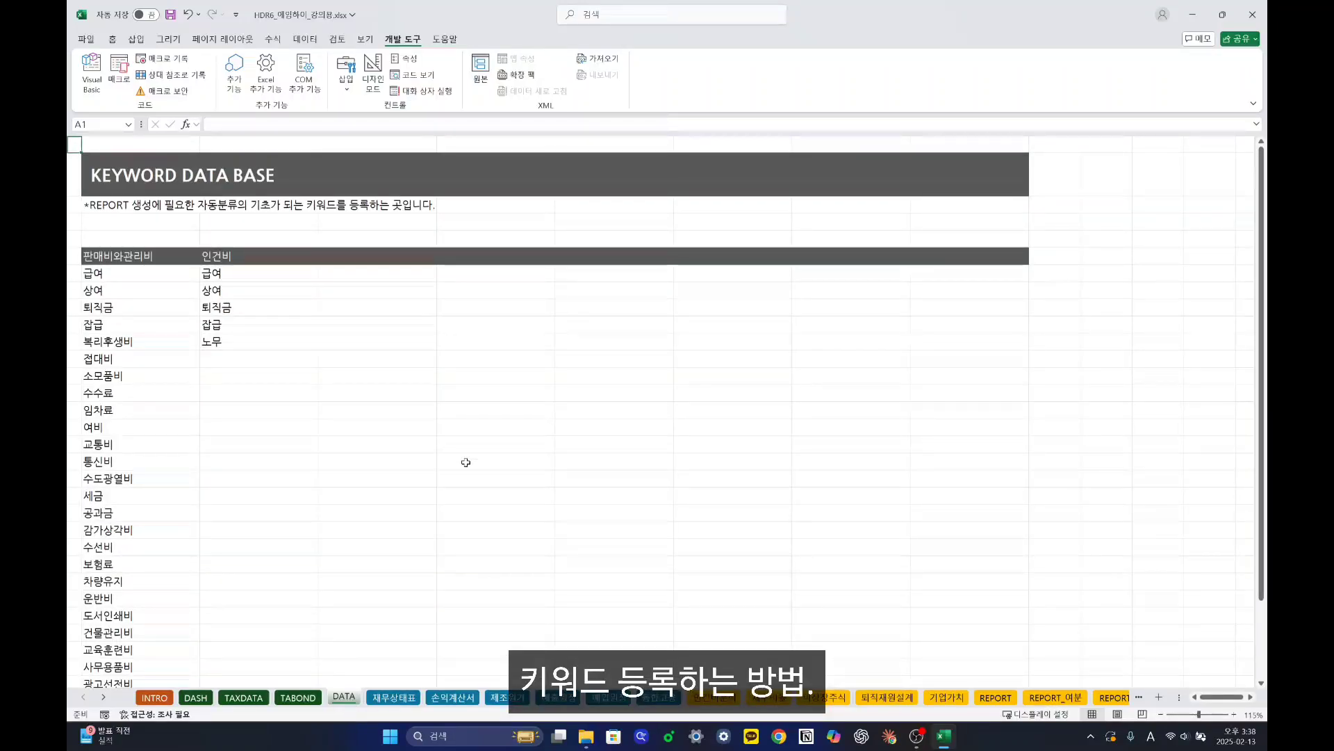
scroll(466, 462, "down", 1, "ctrl")
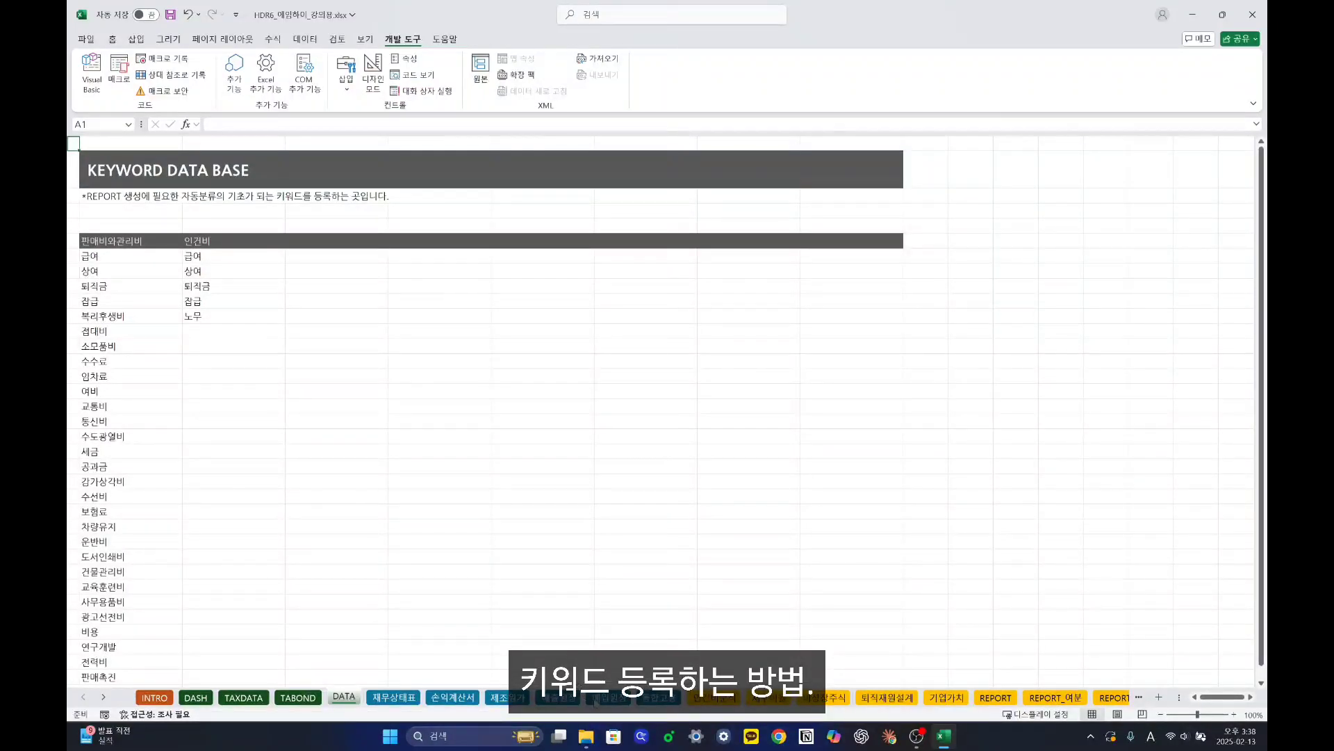
key("ctrl+Page_Down")
key("ctrl+Page_Down")
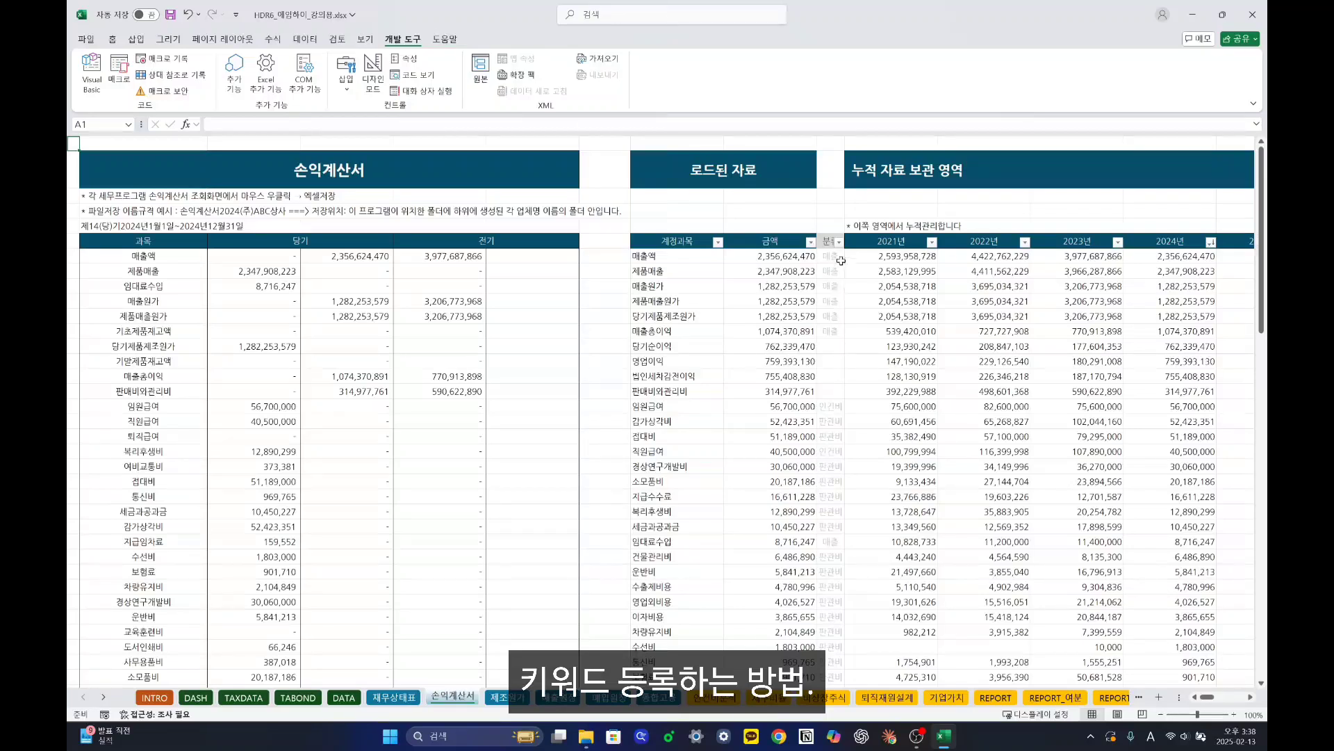
left_click_drag(841, 260, 843, 611)
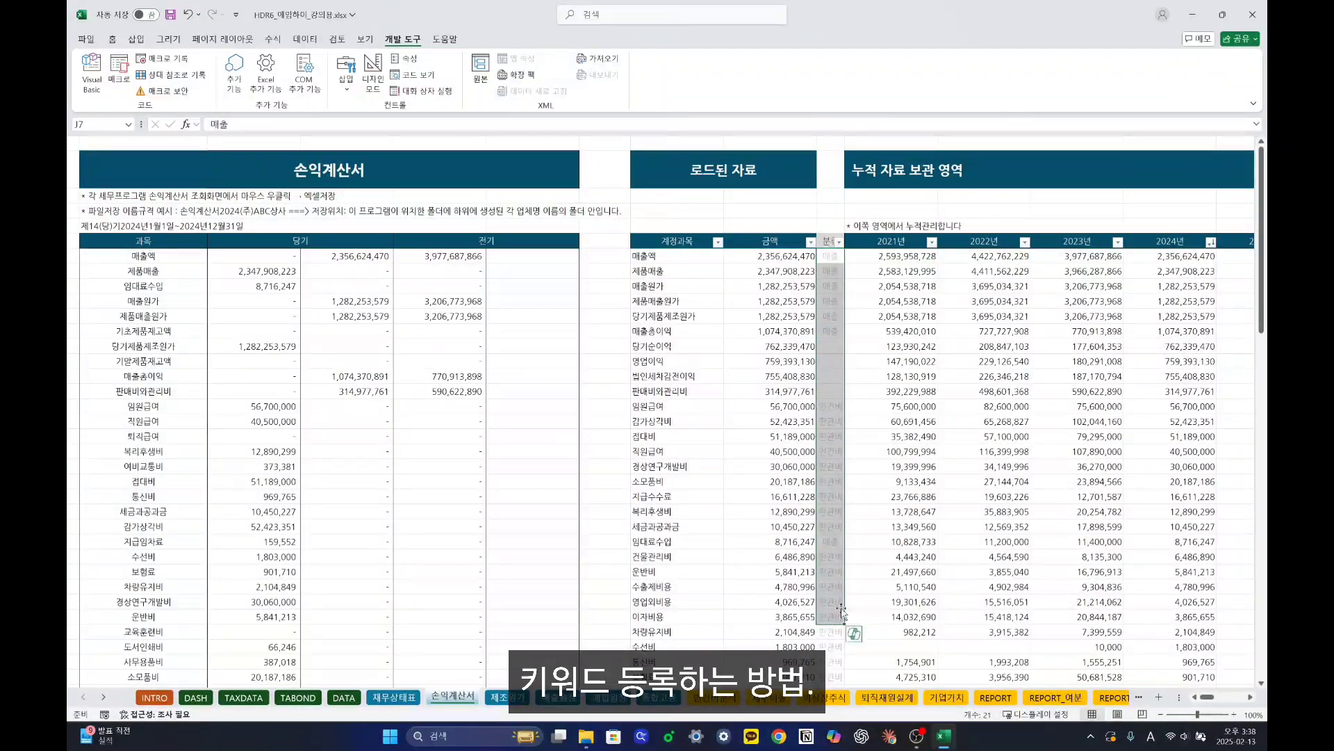
left_click(834, 408)
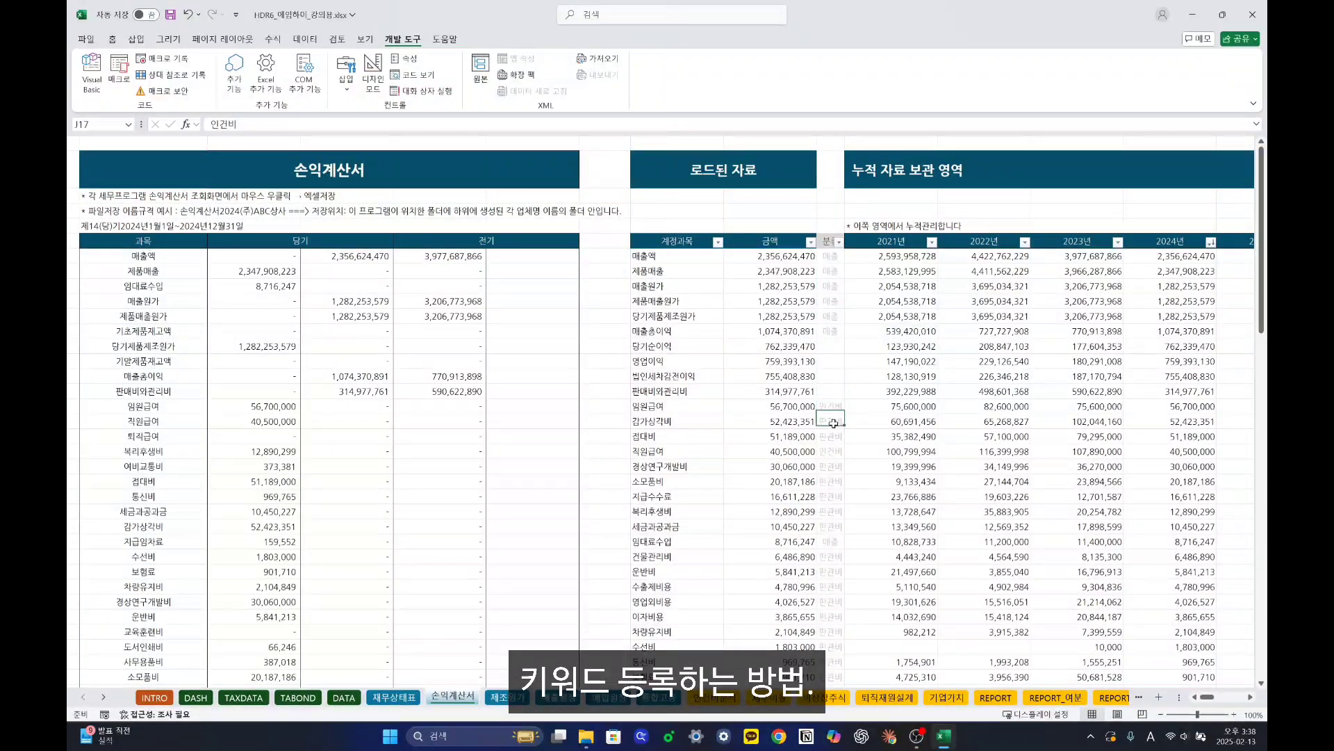
left_click_drag(834, 422, 831, 407)
scroll(841, 548, "down", 6)
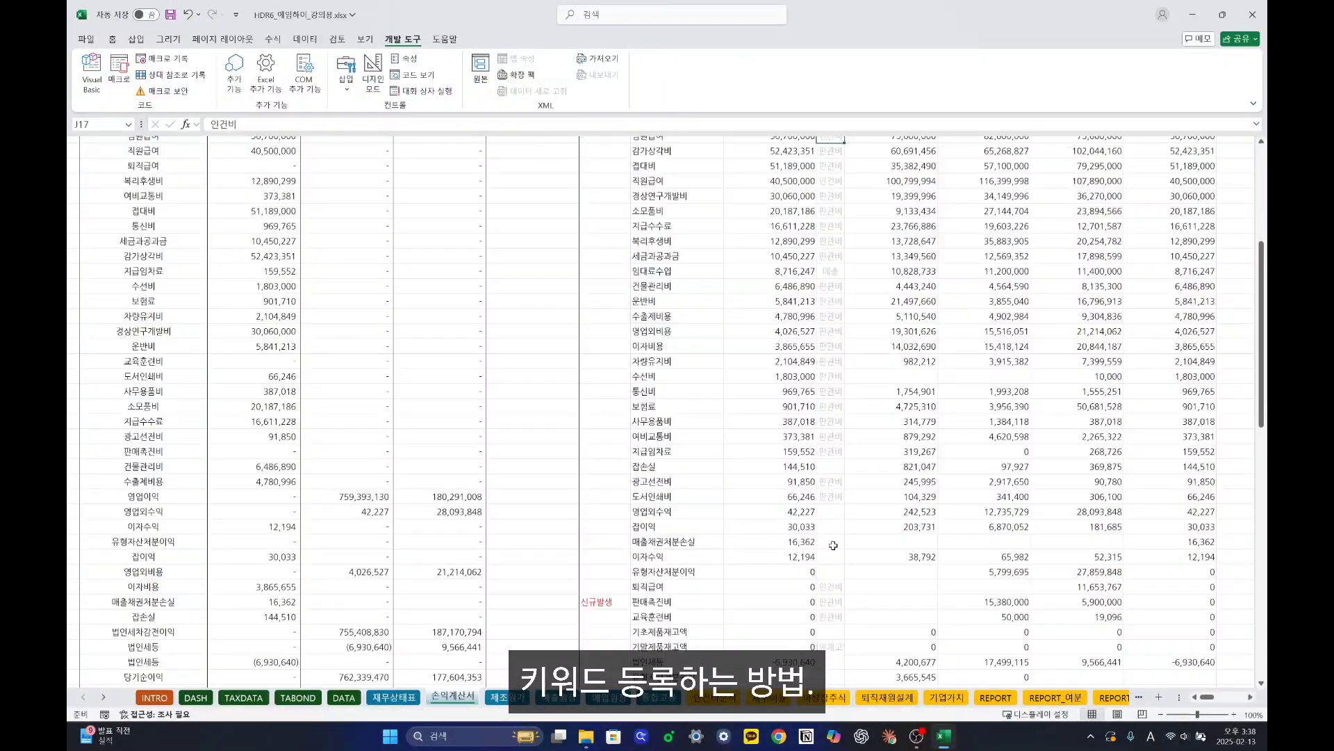
scroll(833, 545, "up", 6)
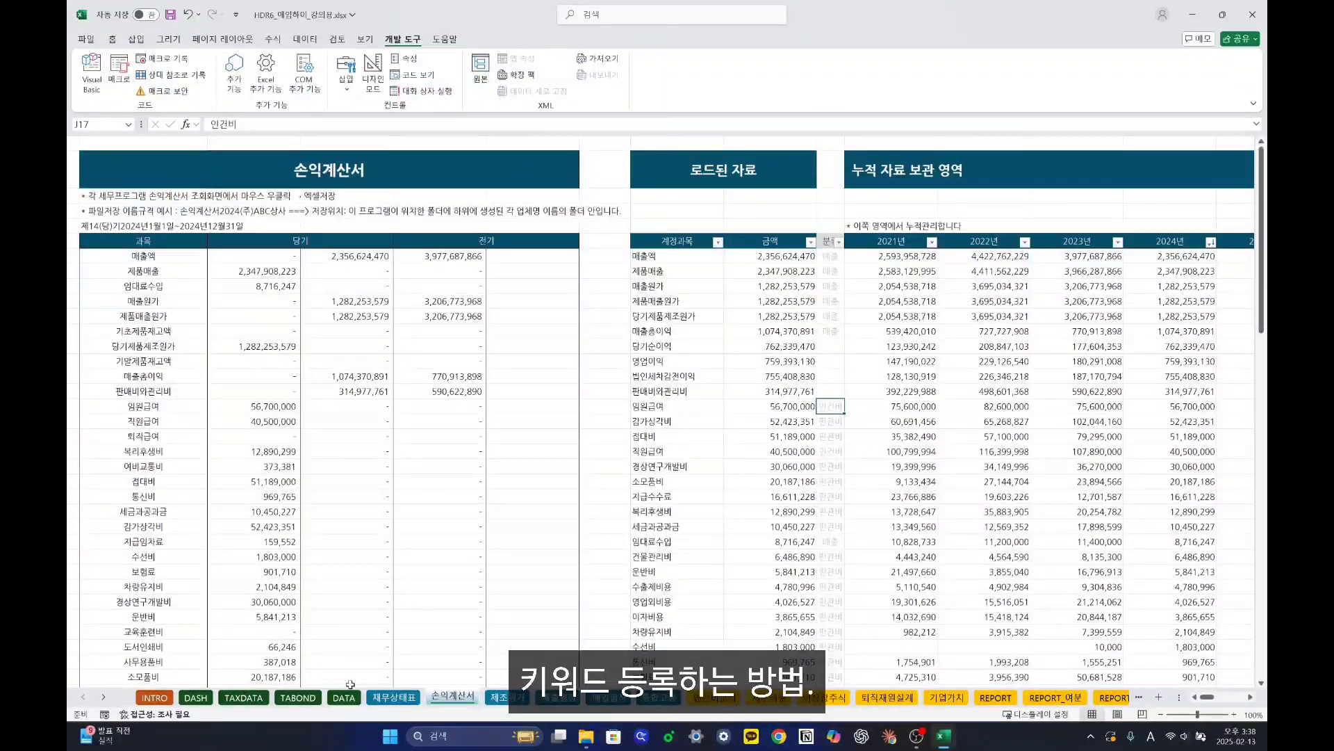
left_click(344, 697)
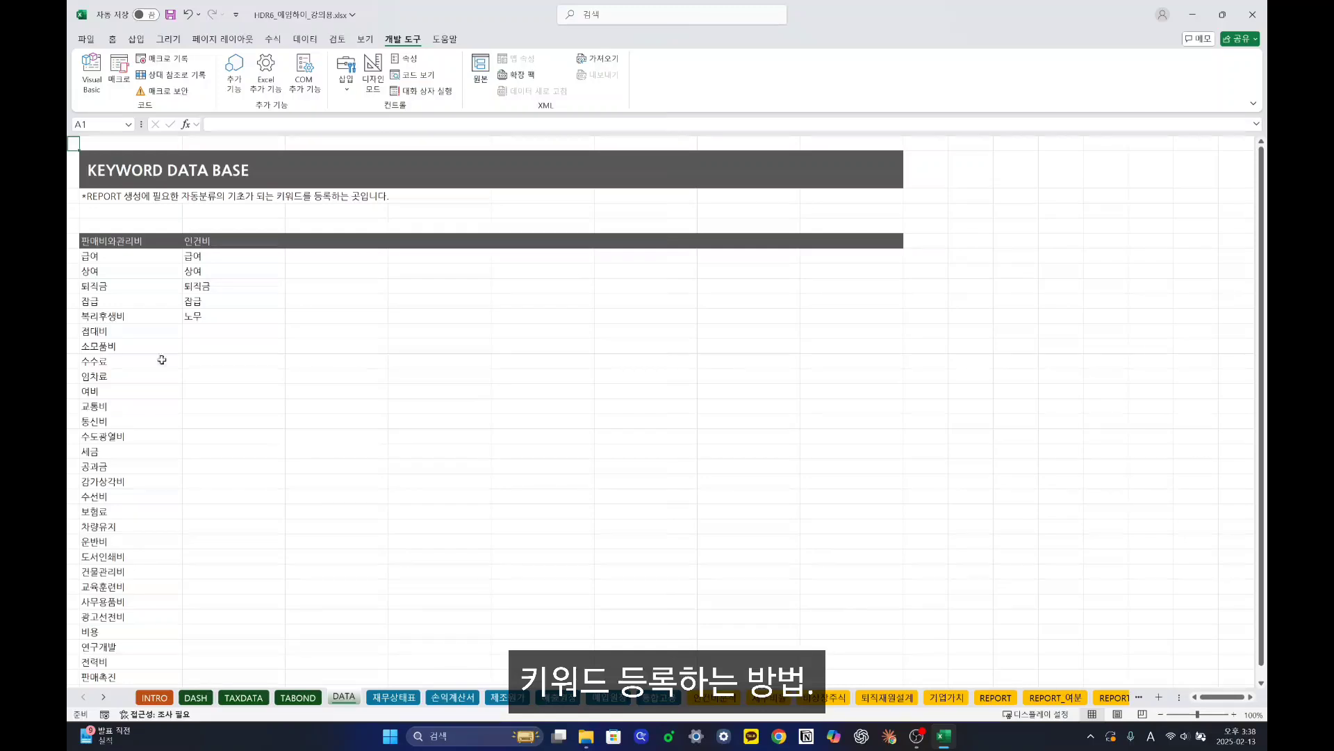
left_click(122, 257)
left_click(123, 271)
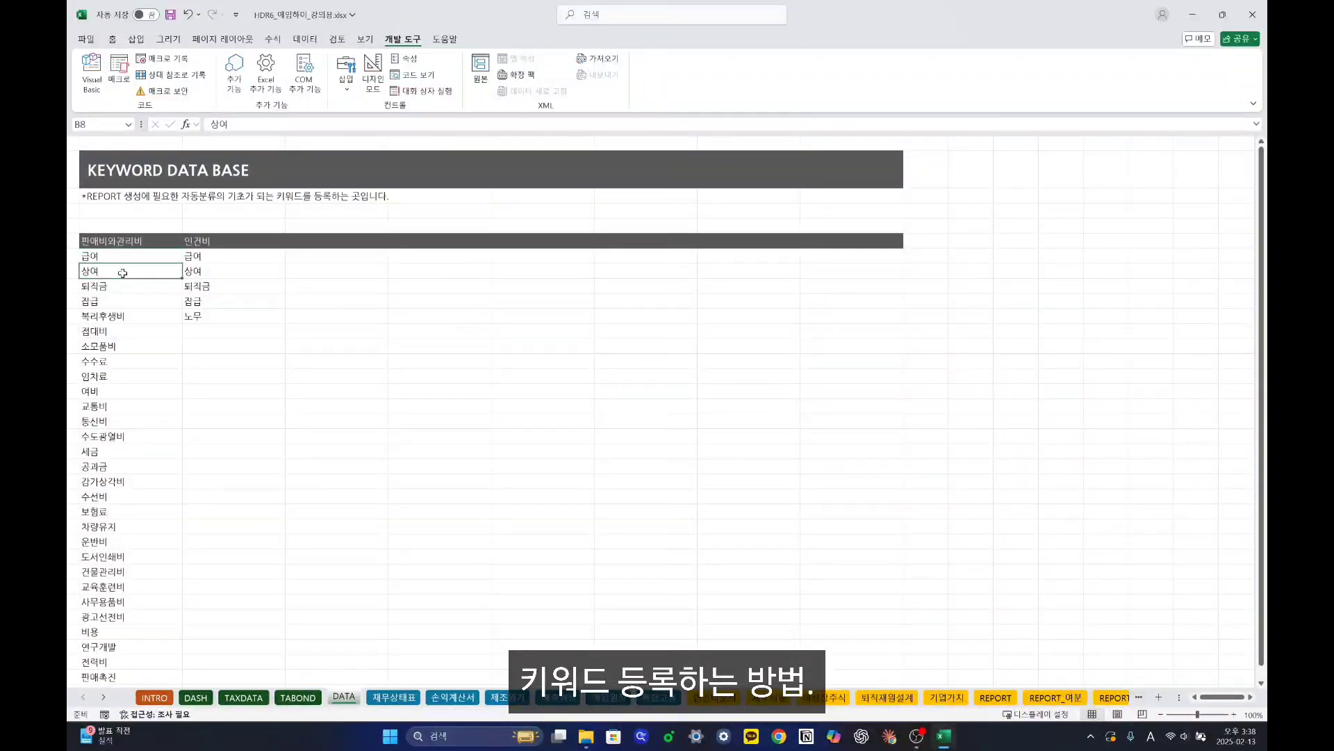
left_click(123, 287)
left_click(122, 300)
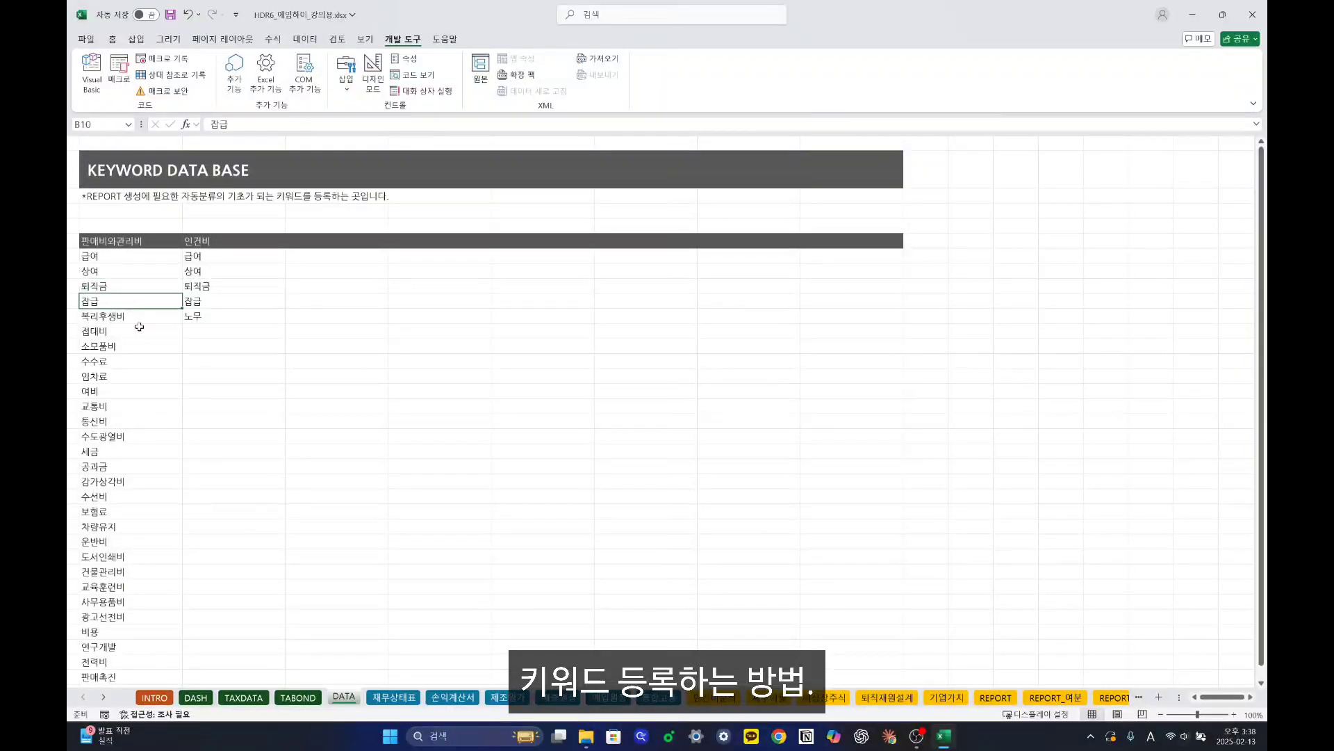
left_click(149, 323)
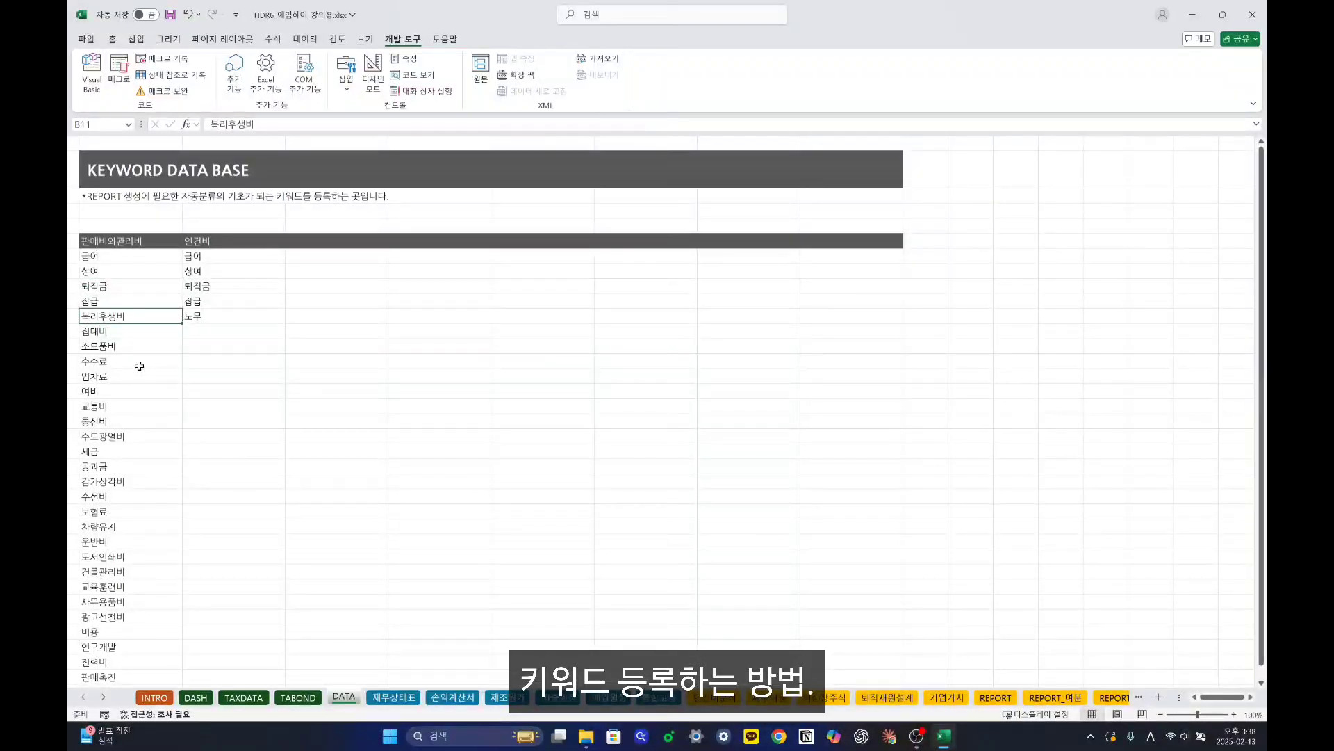
left_click(139, 362)
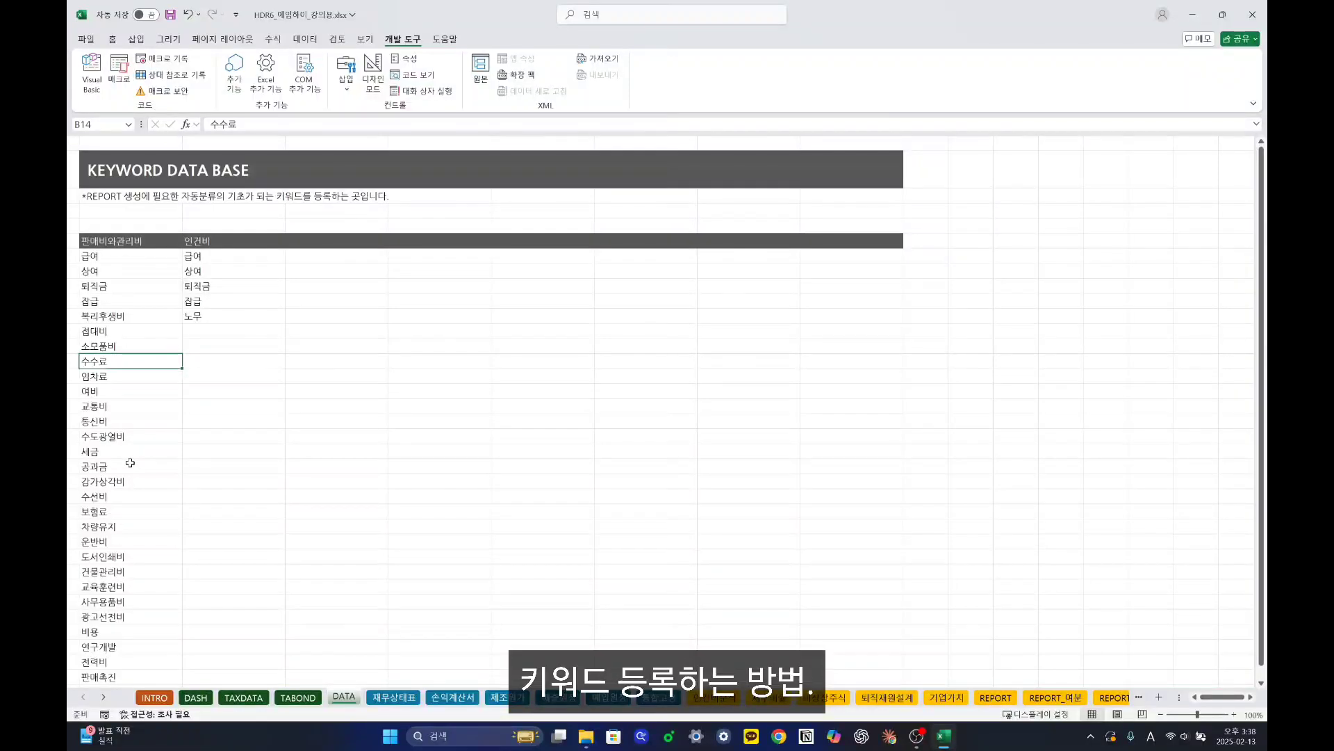
scroll(131, 463, "down", 4)
left_click(109, 499)
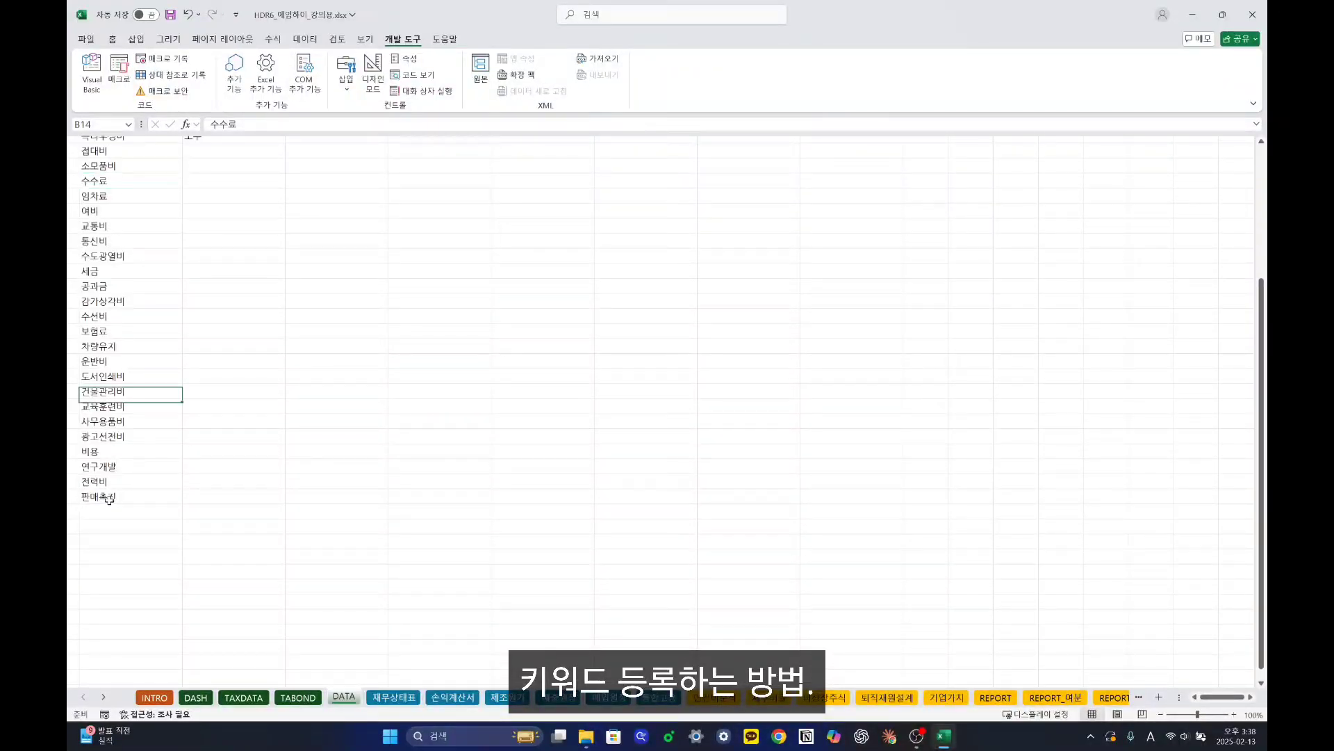
scroll(176, 355, "up", 4)
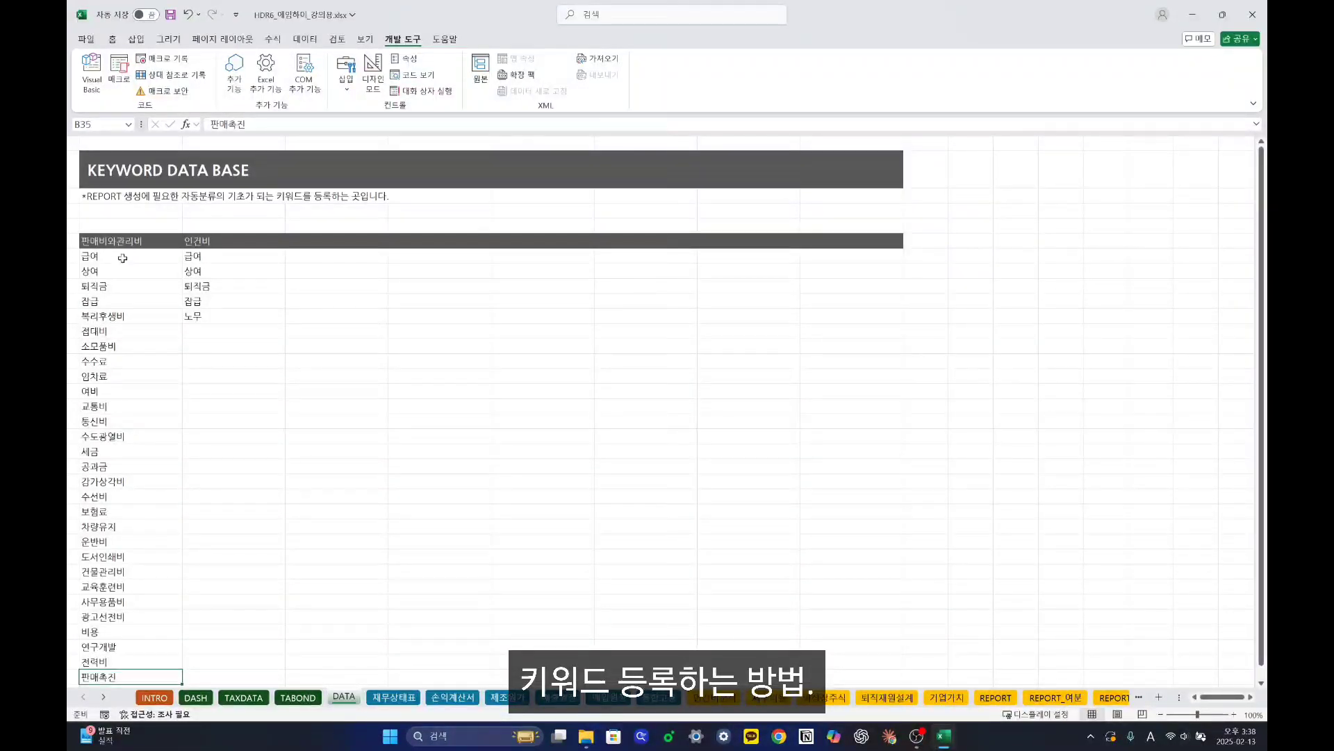
scroll(105, 361, "down", 5)
left_click(123, 470)
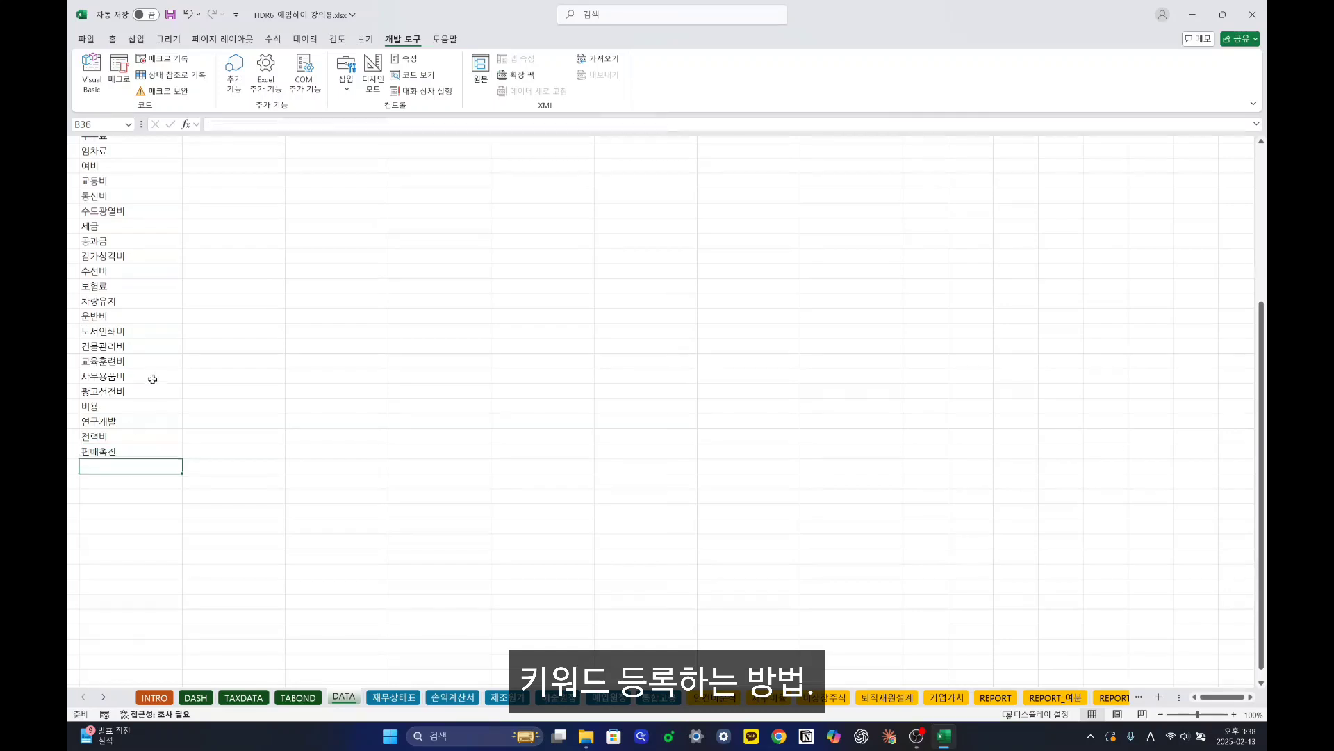
left_click_drag(143, 454, 147, 161)
left_click(146, 161)
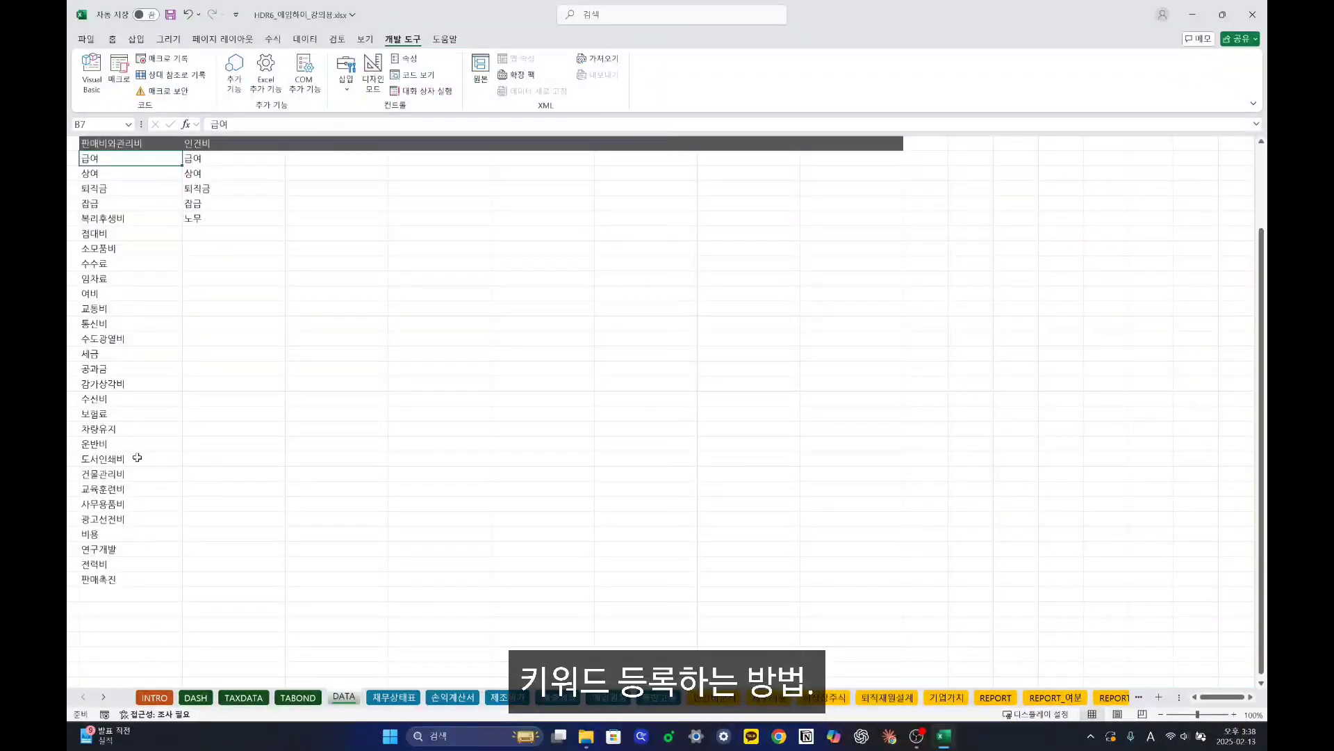
scroll(235, 331, "up", 2)
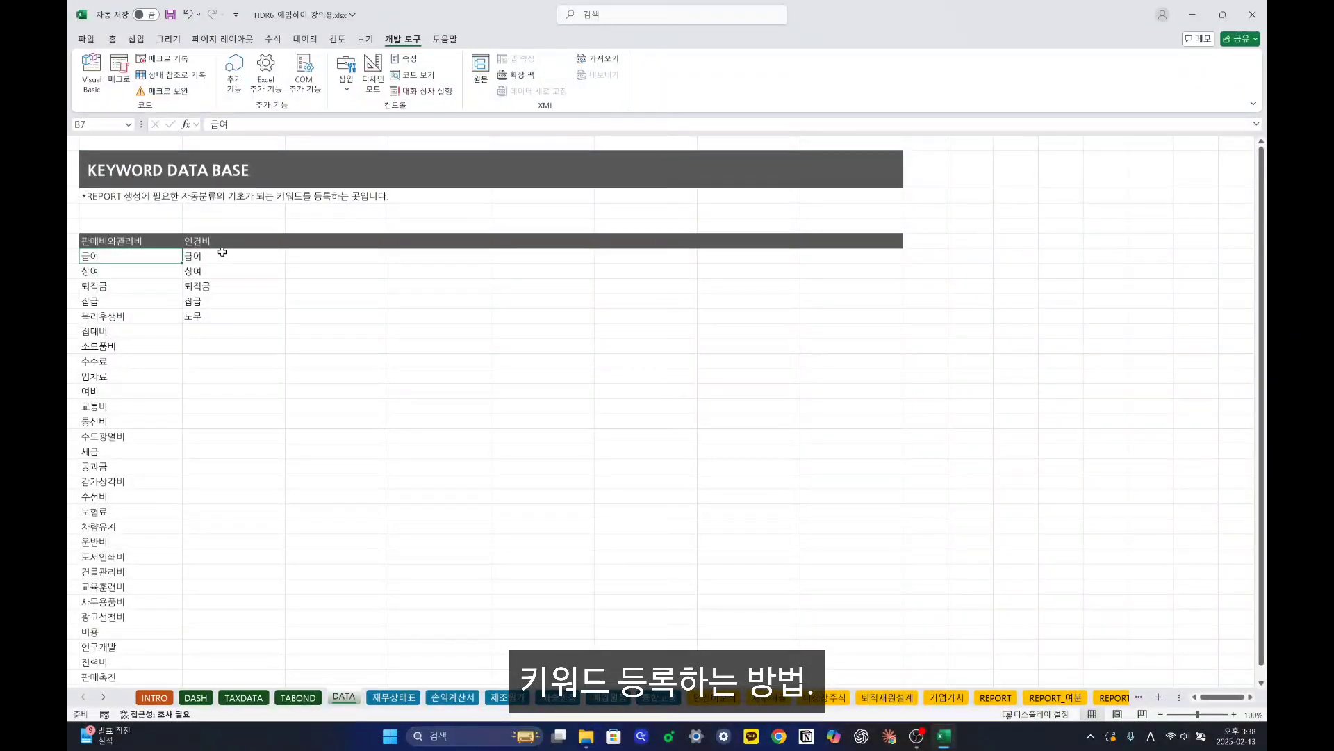
left_click_drag(223, 251, 221, 317)
left_click(221, 317)
left_click(219, 302)
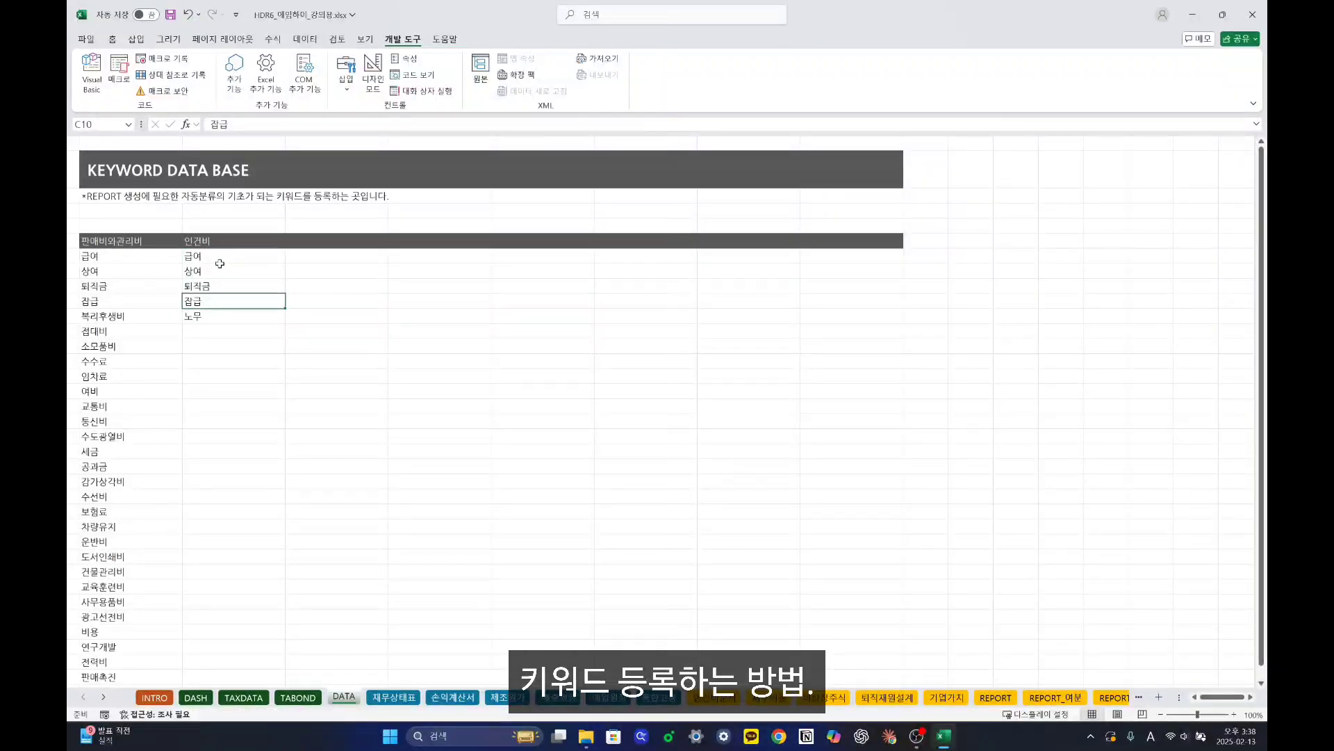
left_click(196, 239)
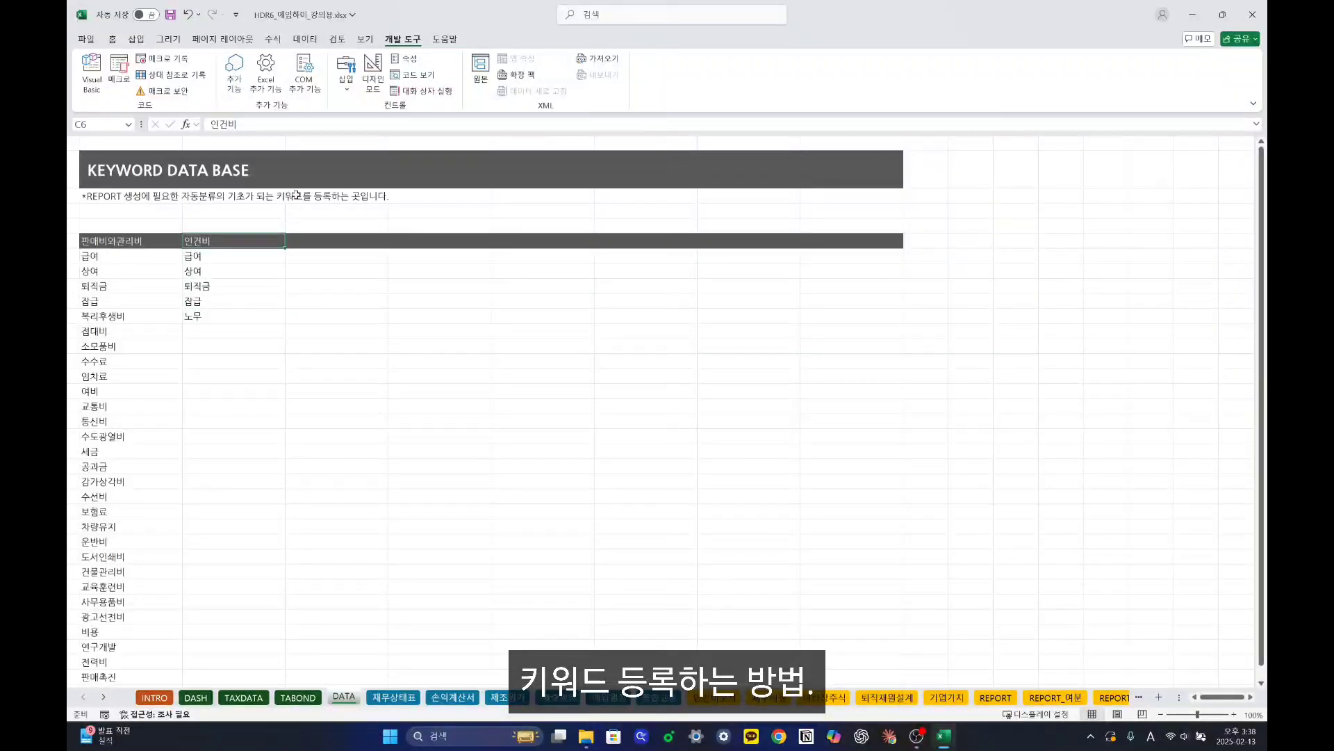
left_click(89, 256)
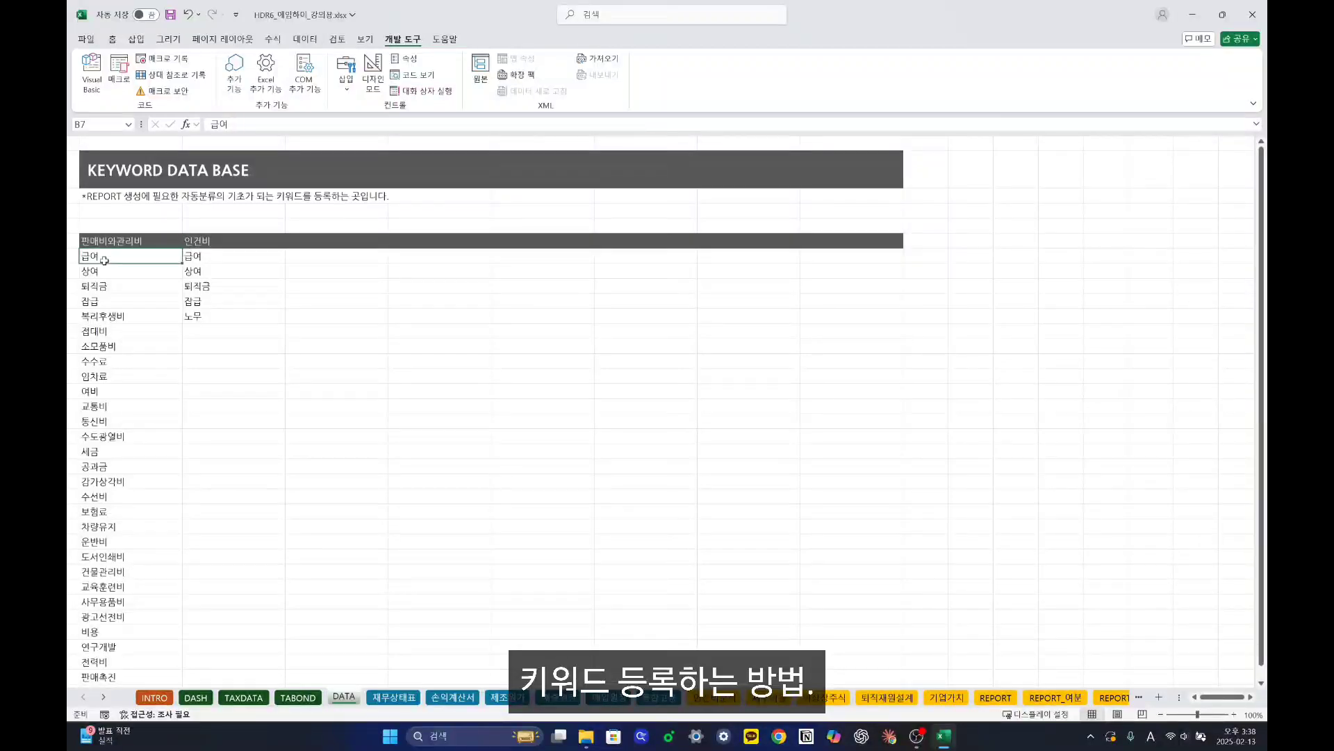
key("shift+Down")
key("shift+Down")
key("shift+Down")
key("shift+Down")
key("shift+Down")
left_click(94, 262)
left_click(99, 272)
left_click(108, 256)
left_click(201, 255)
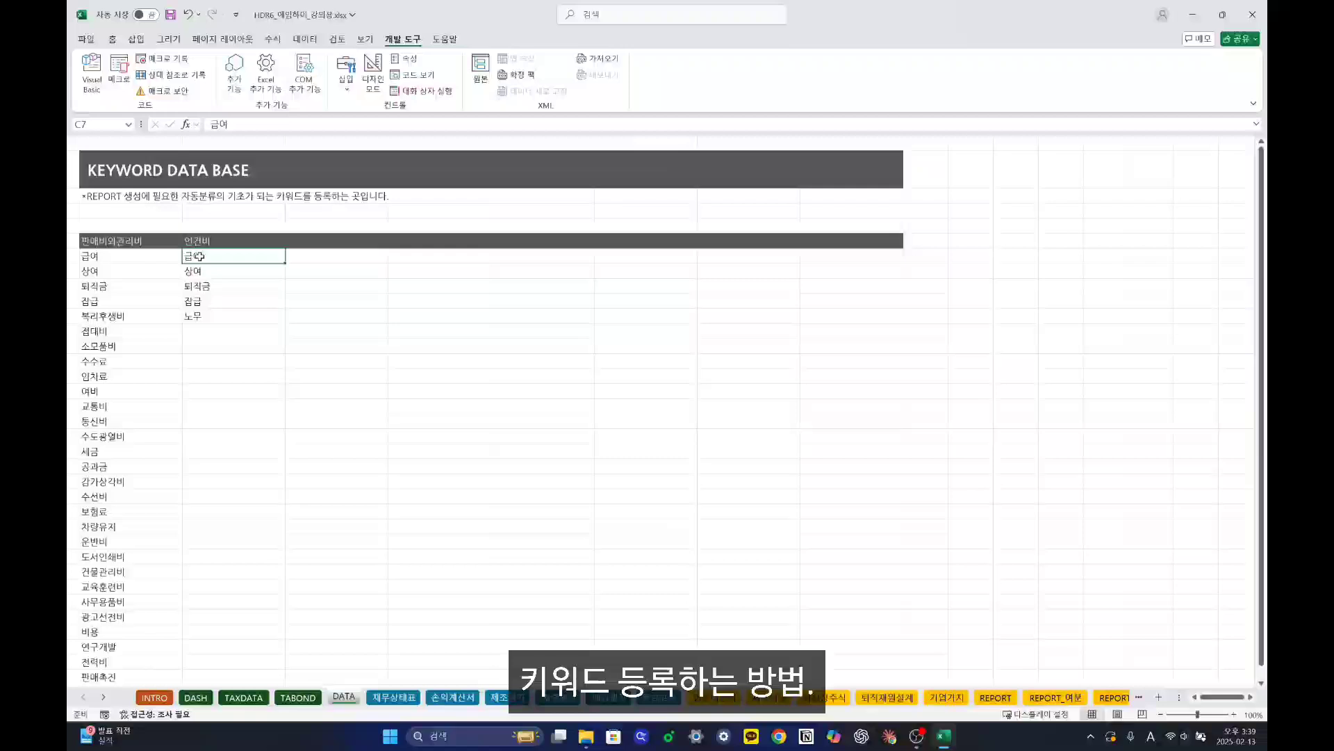
left_click(136, 262)
left_click(208, 257)
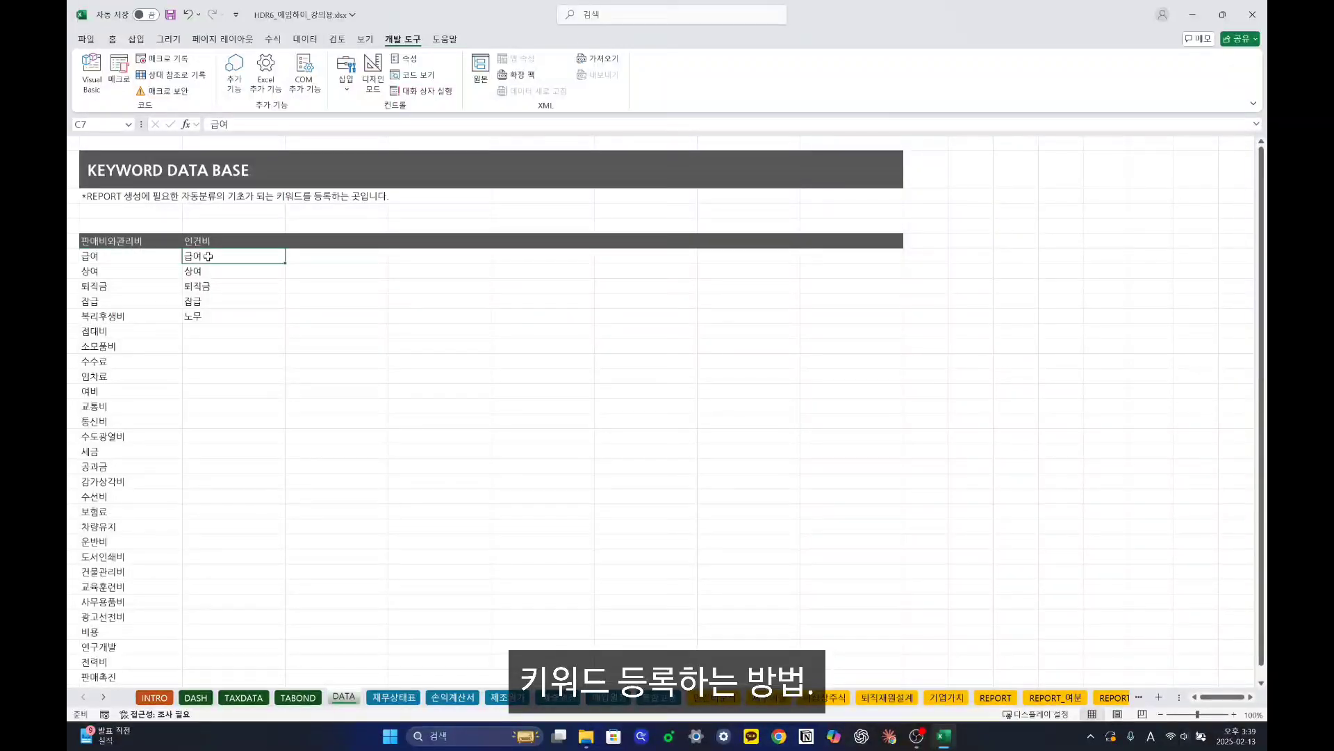
left_click(132, 239)
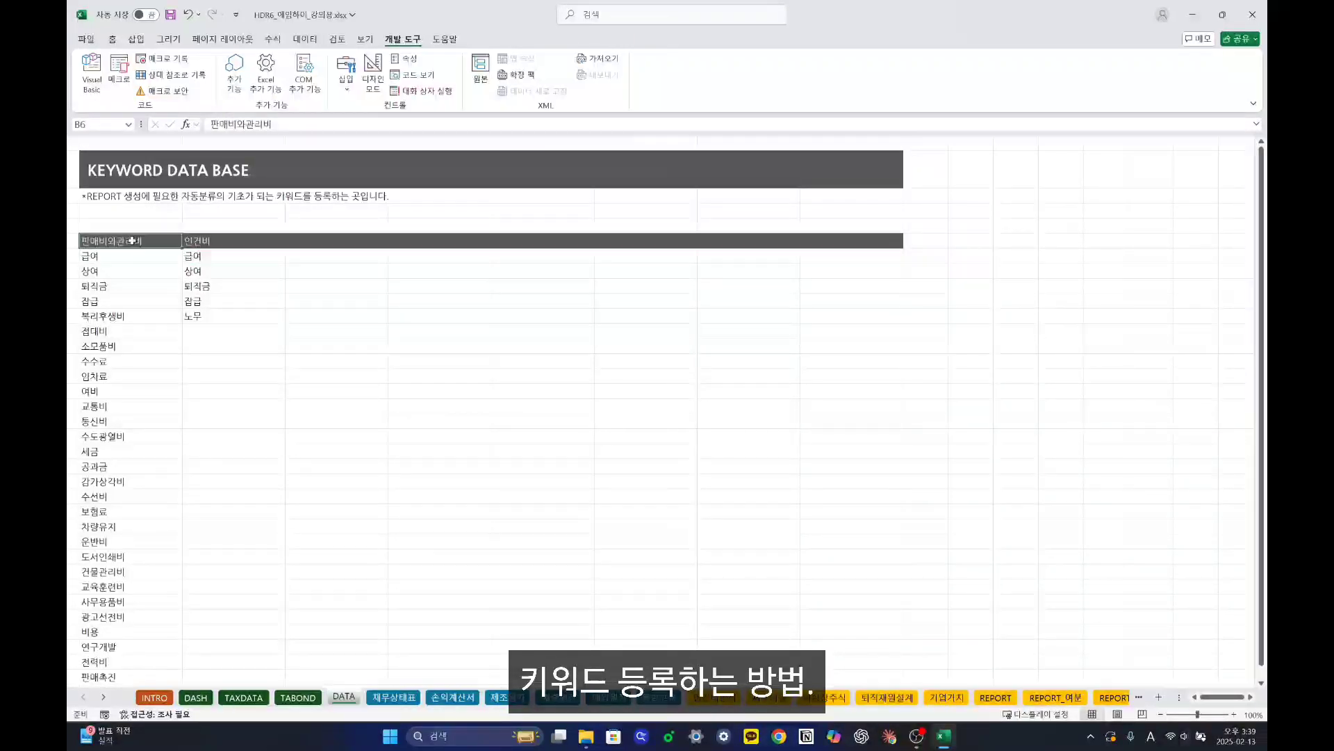
left_click(235, 256)
left_click(209, 239)
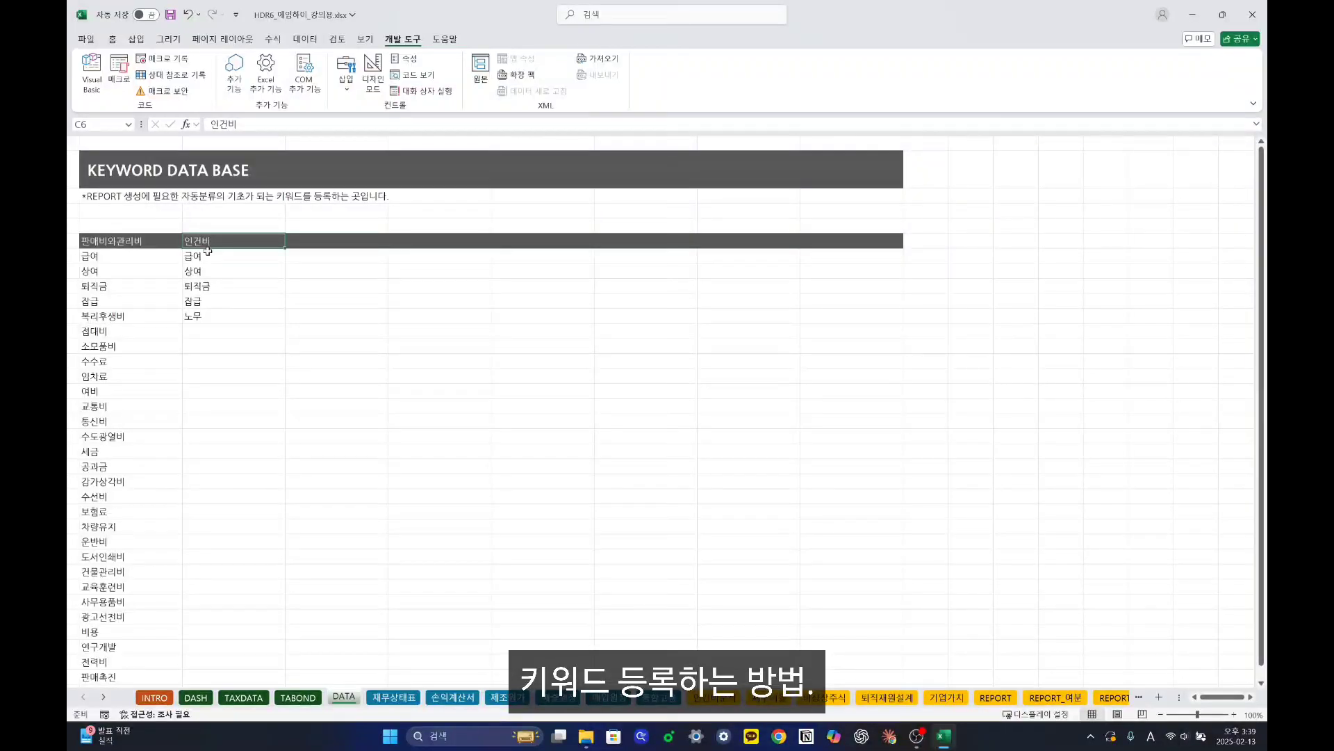
left_click(205, 258)
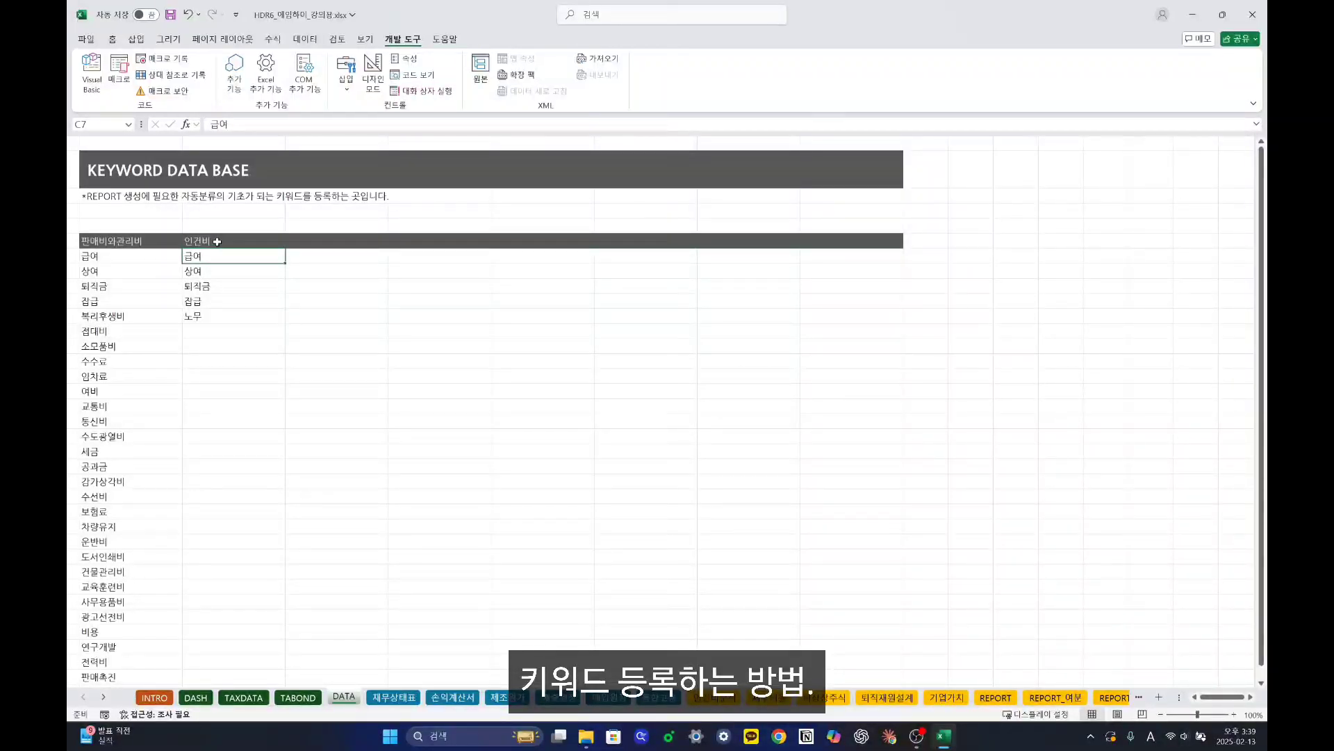
left_click(217, 241)
left_click_drag(213, 241, 217, 321)
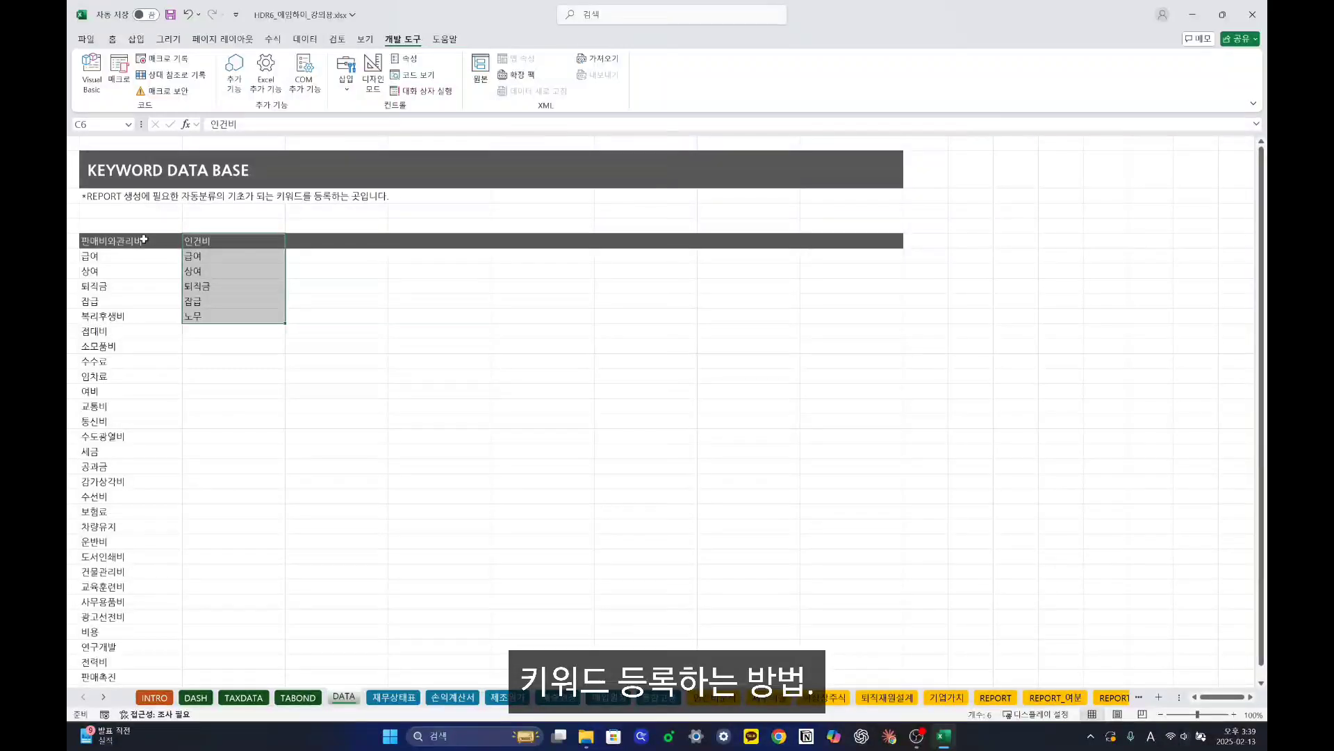
left_click_drag(143, 239, 150, 451)
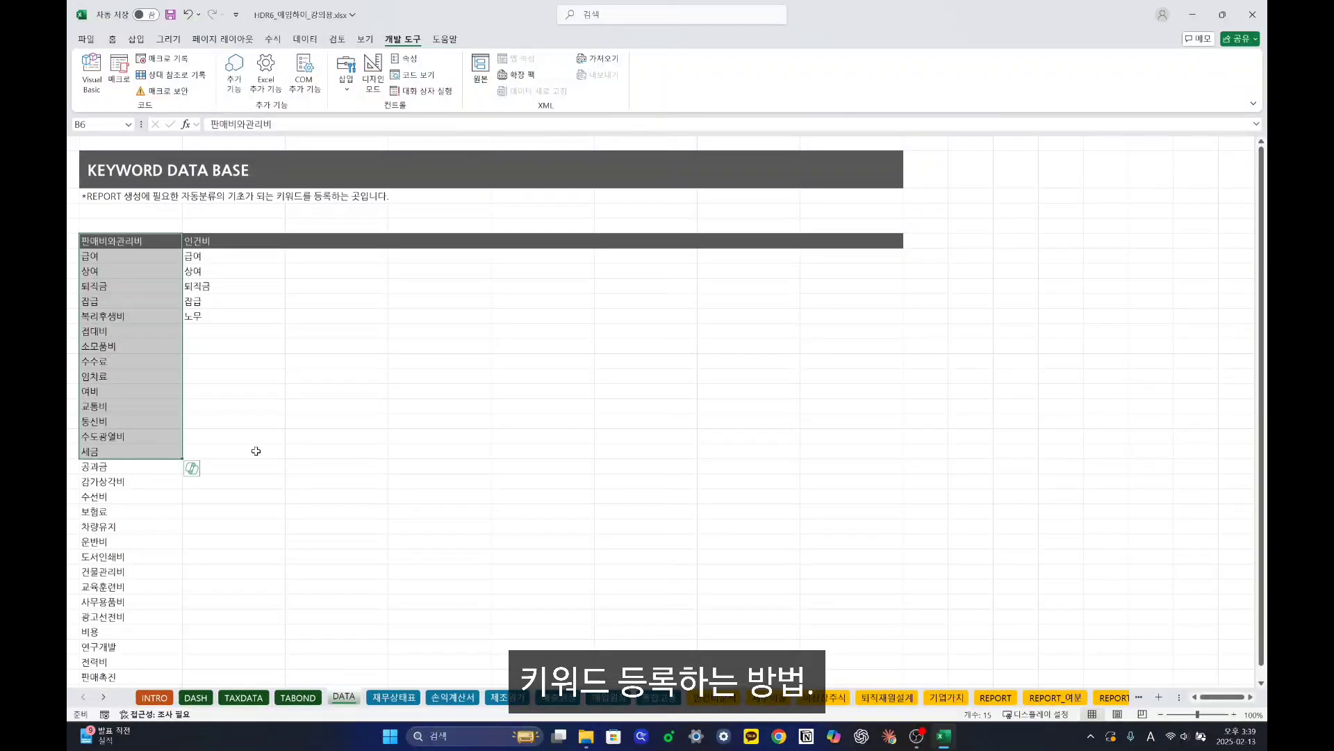
key("ctrl+Home")
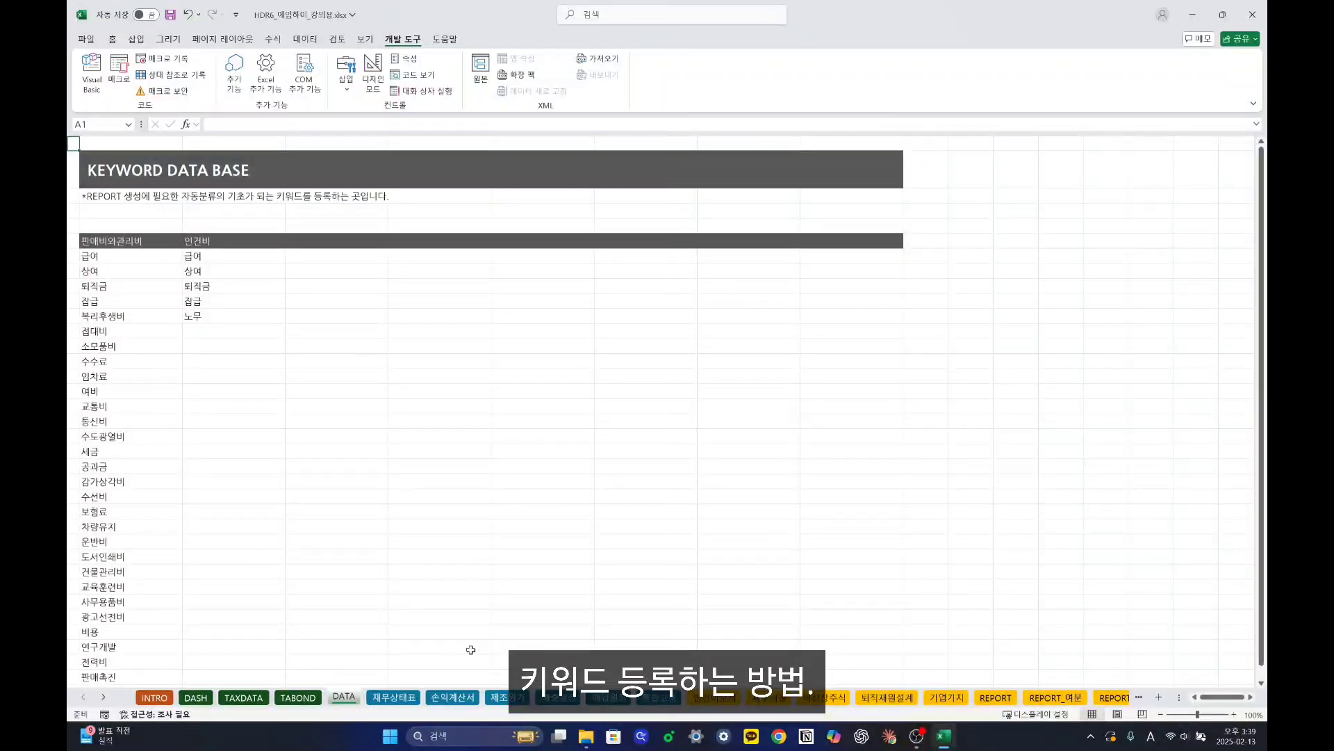
left_click(318, 241)
left_click(438, 240)
left_click(522, 240)
left_click(626, 242)
key("Right")
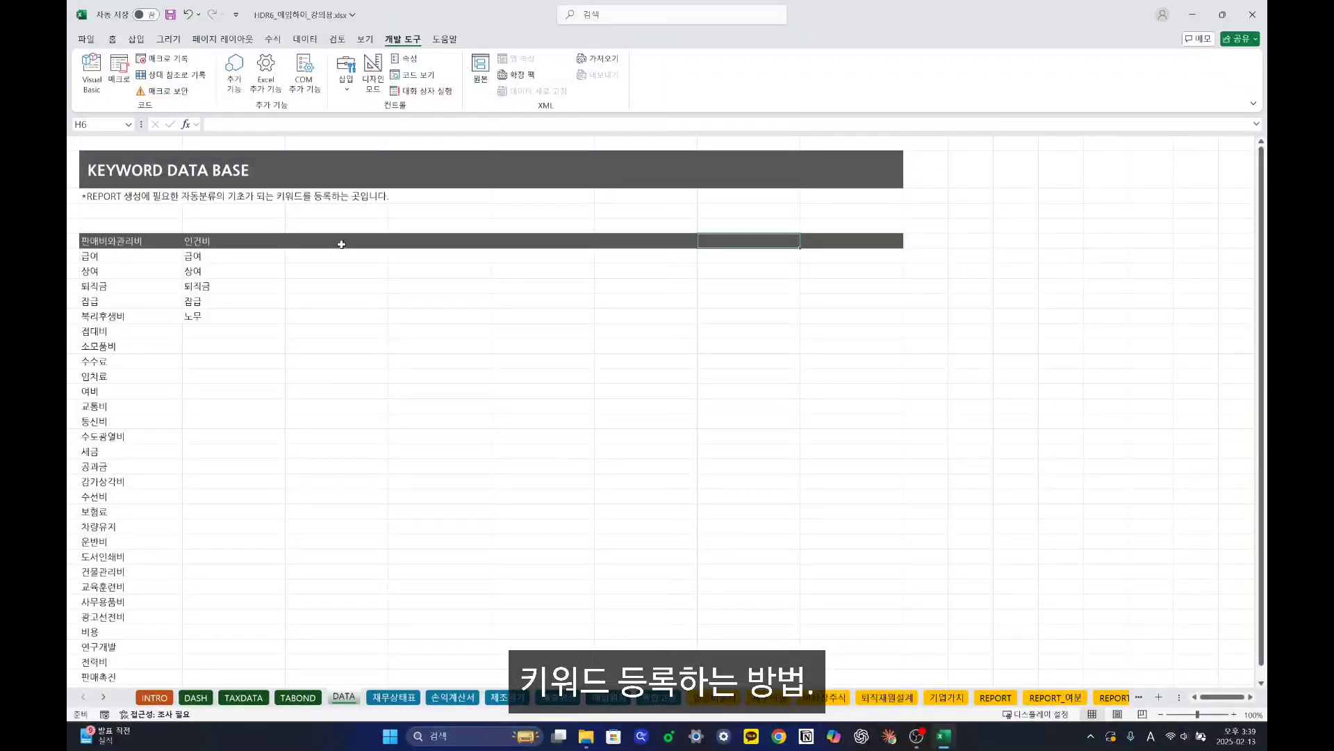
key("Left")
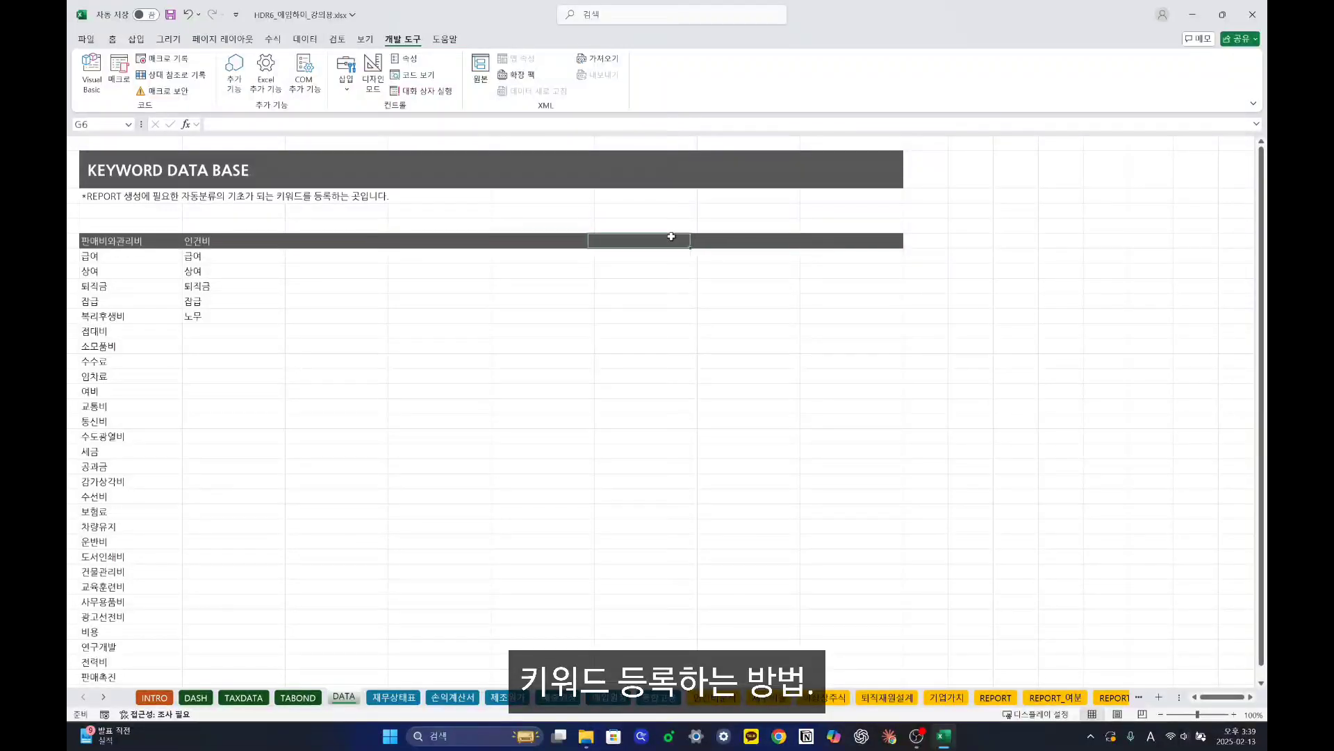
left_click(178, 242)
key("Right")
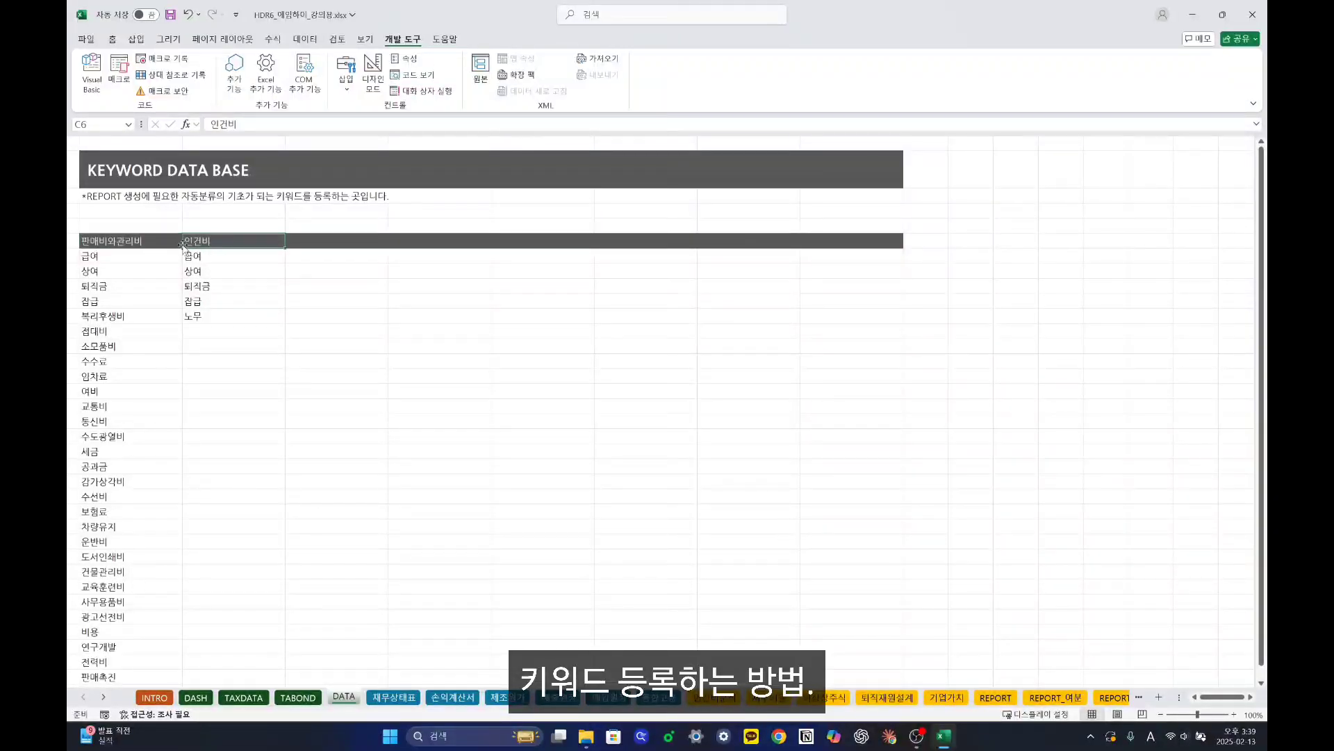
left_click(119, 241)
key("Down")
key("Right")
key("Up")
left_click_drag(361, 240, 846, 239)
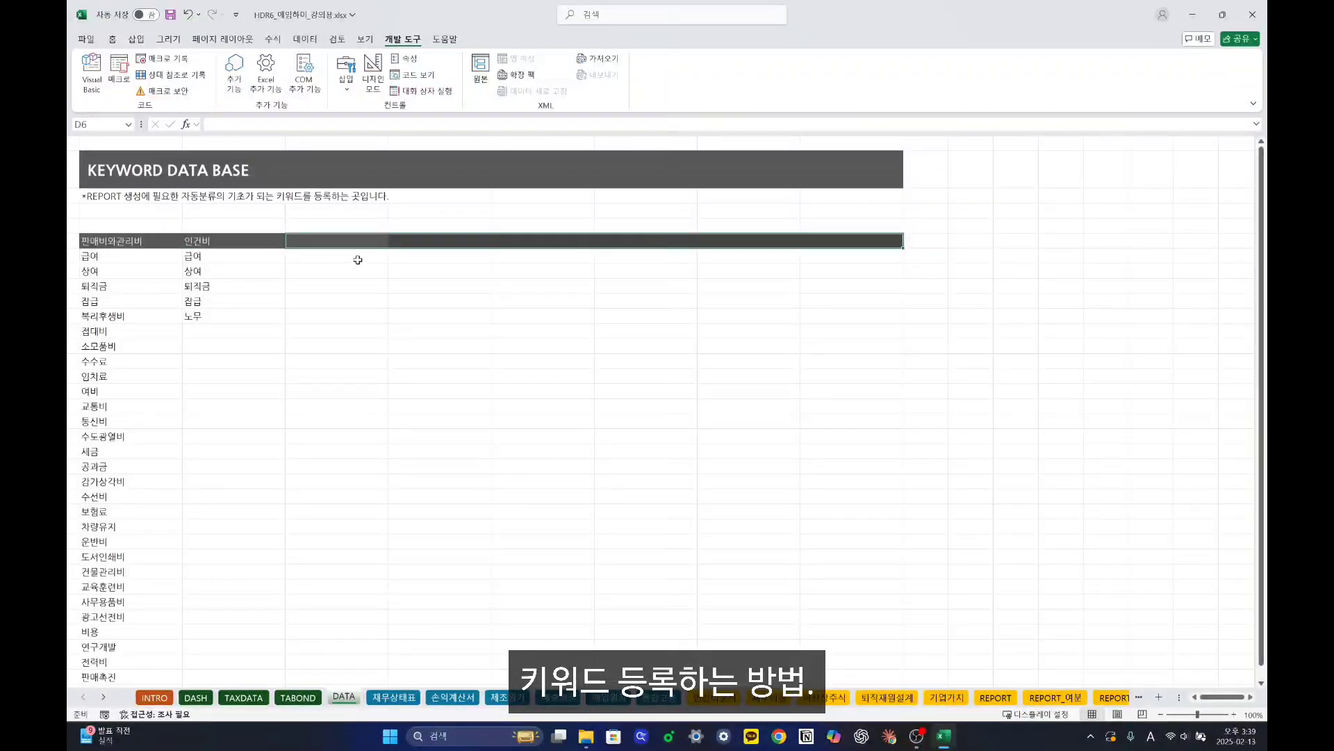
key("ctrl+Home")
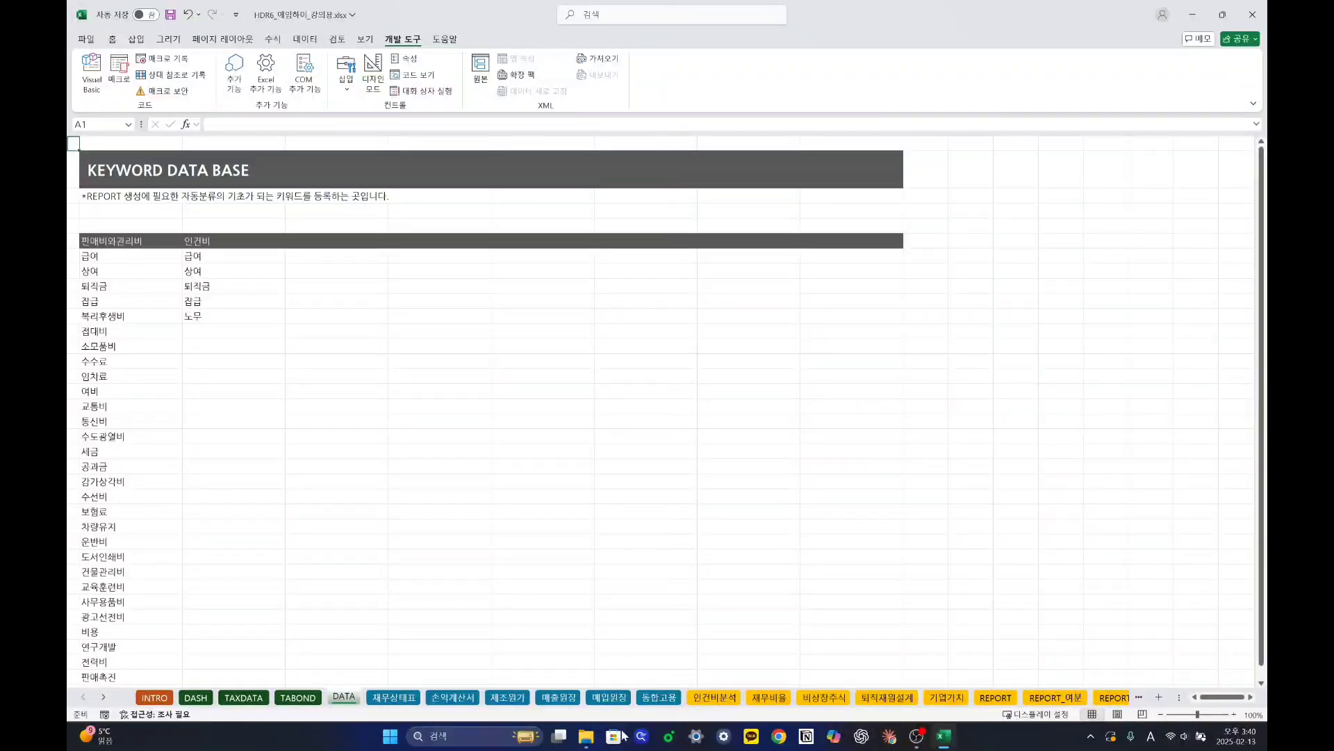
Look over the 통합고용, 인건비분석 and 재무비율 sheets.
left_click(659, 698)
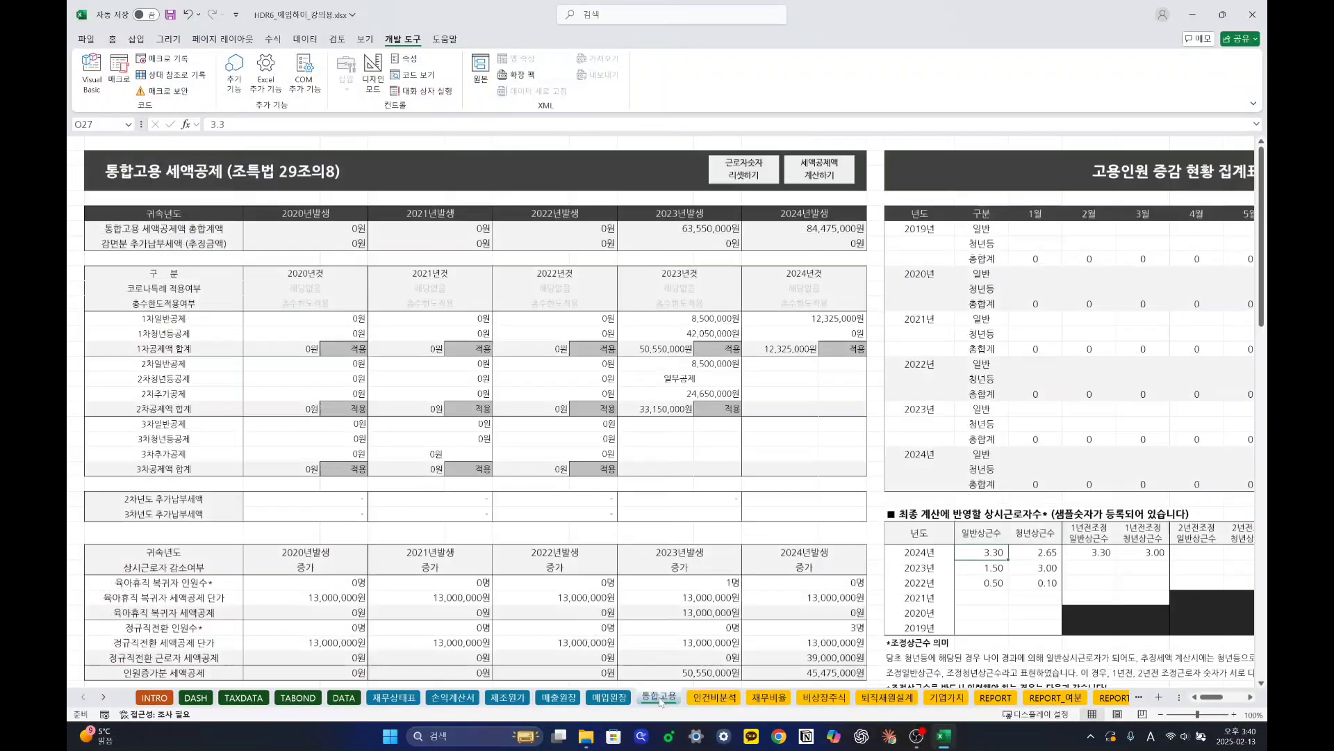
left_click(698, 702)
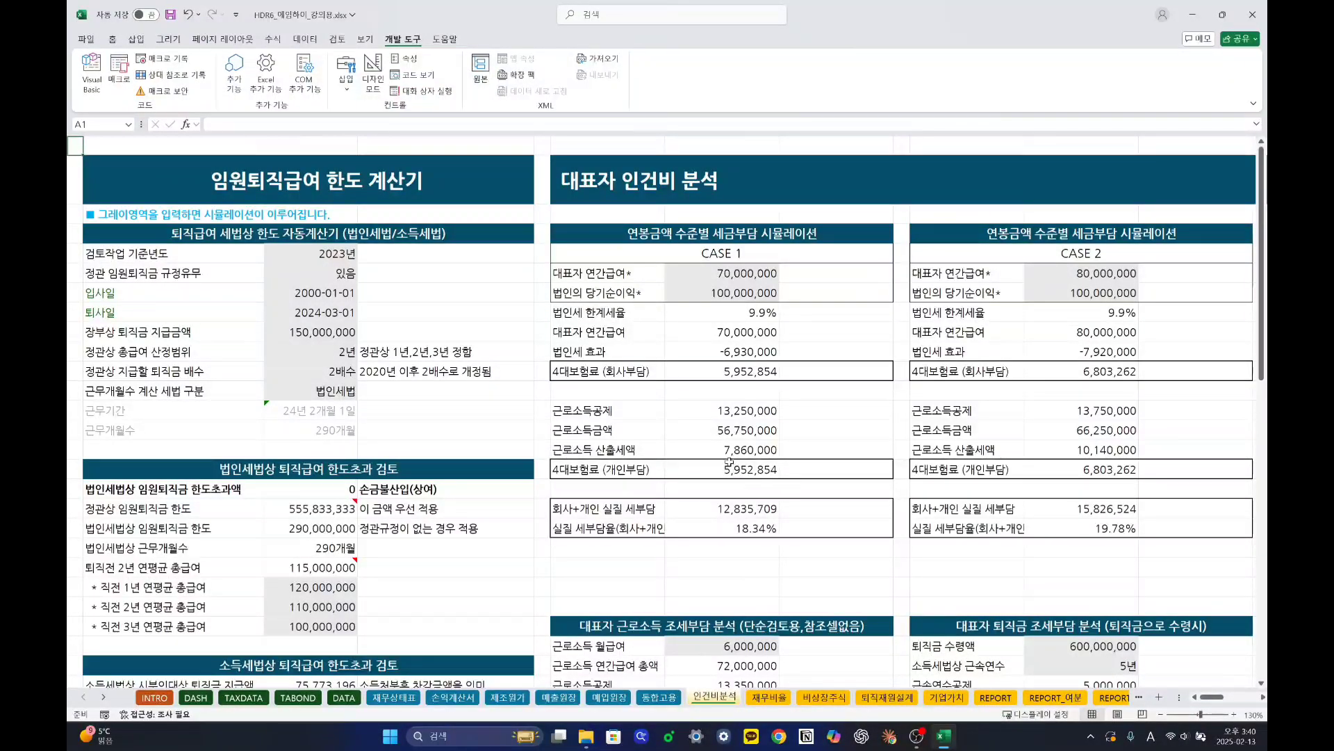
scroll(726, 460, "down", 2, "ctrl")
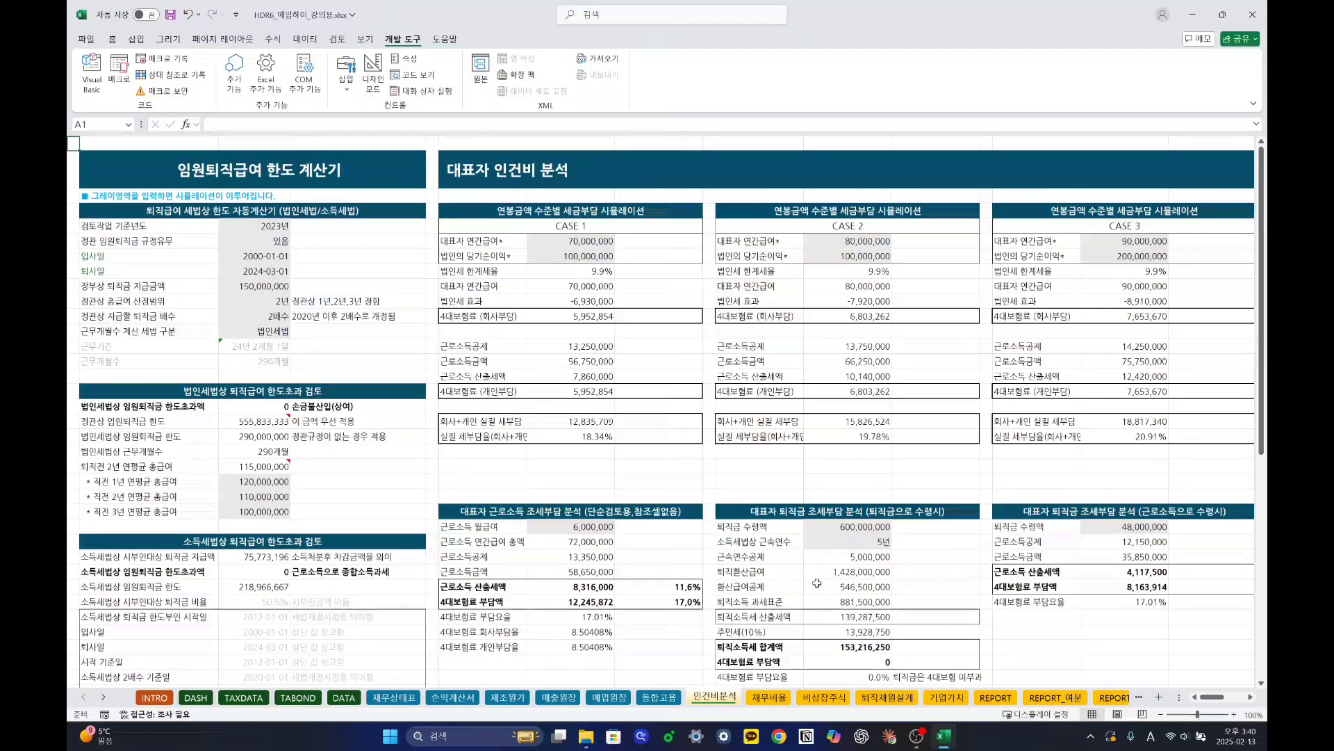
left_click(769, 695)
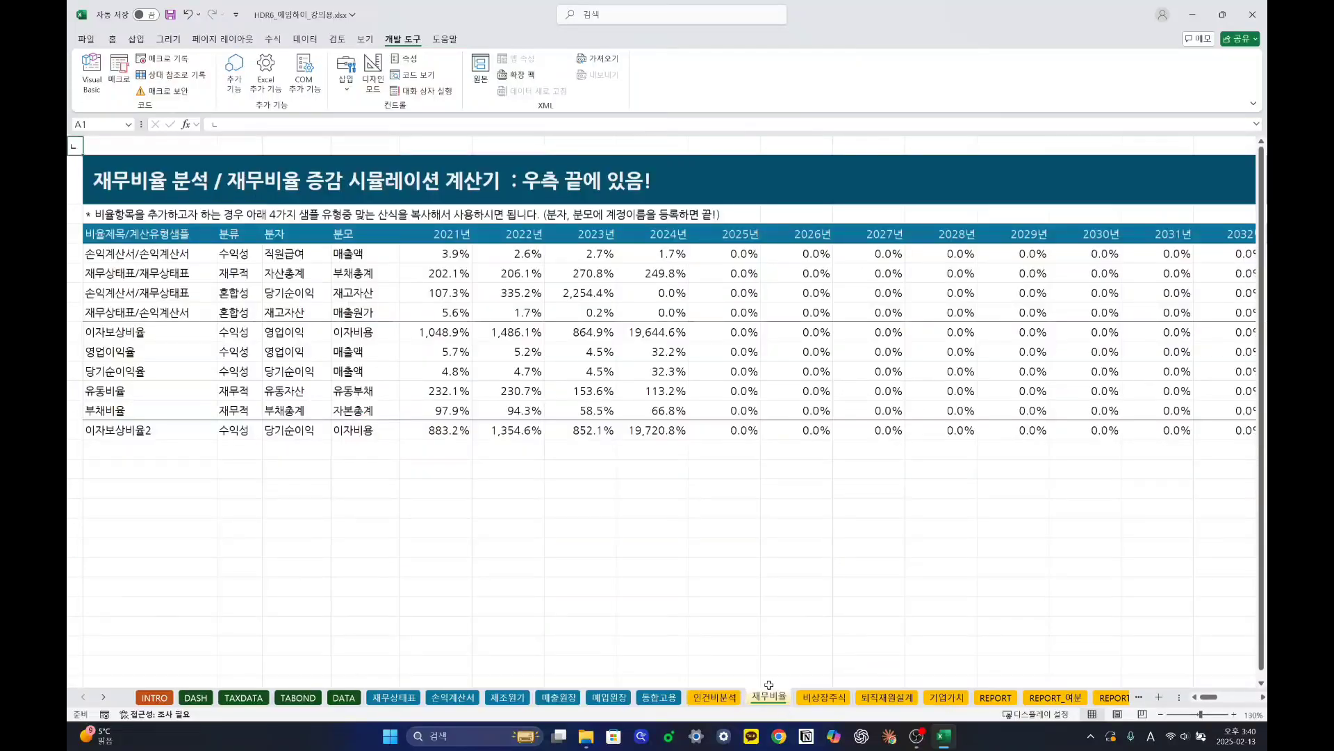
scroll(449, 344, "down", 1, "ctrl")
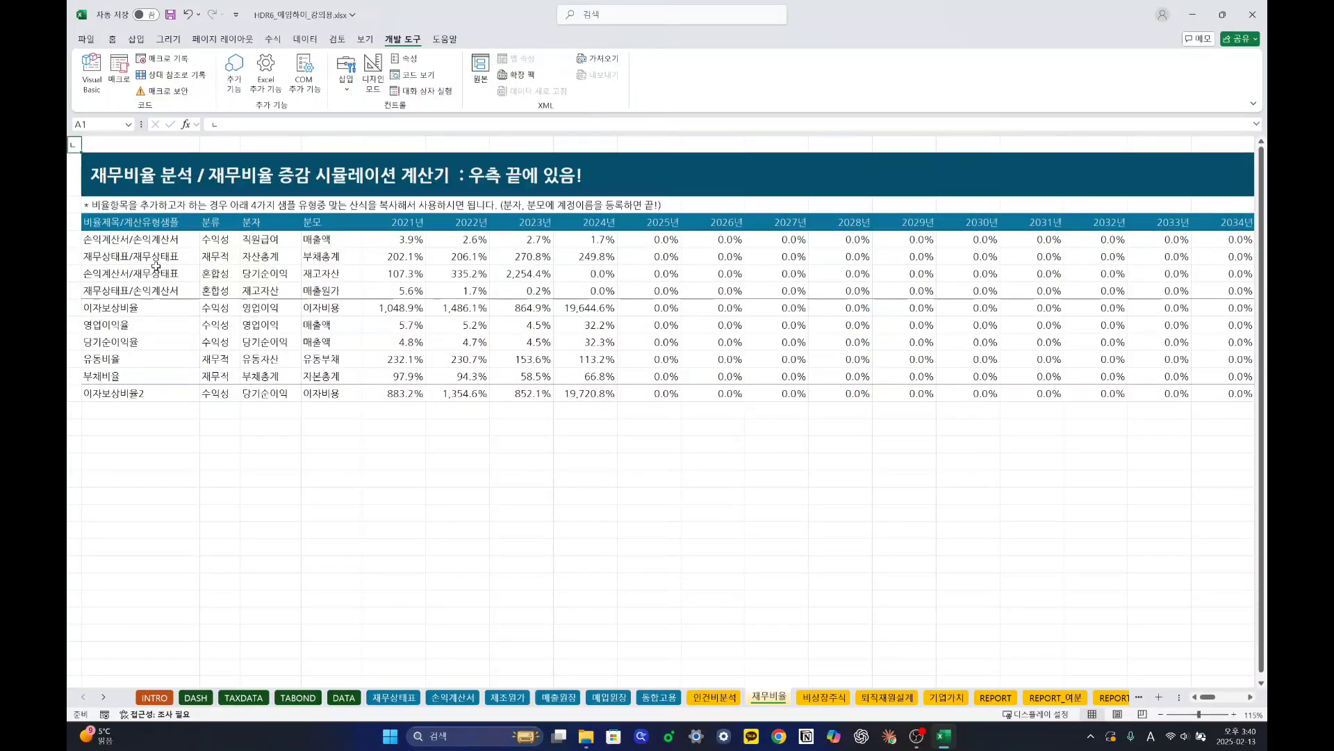
scroll(154, 262, "down", 1)
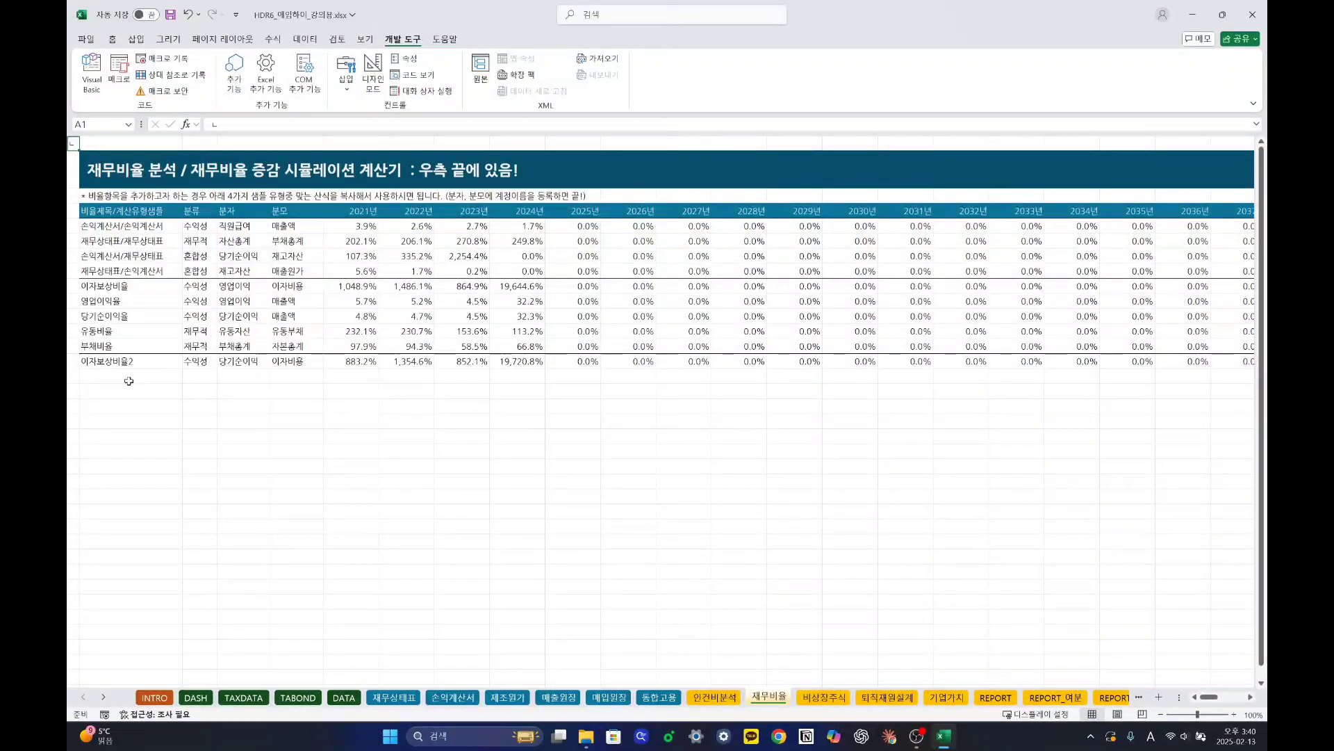
Review the 비상장주식 valuation sheet and the 퇴직재원설계 retirement planning dashboard.
left_click(827, 700)
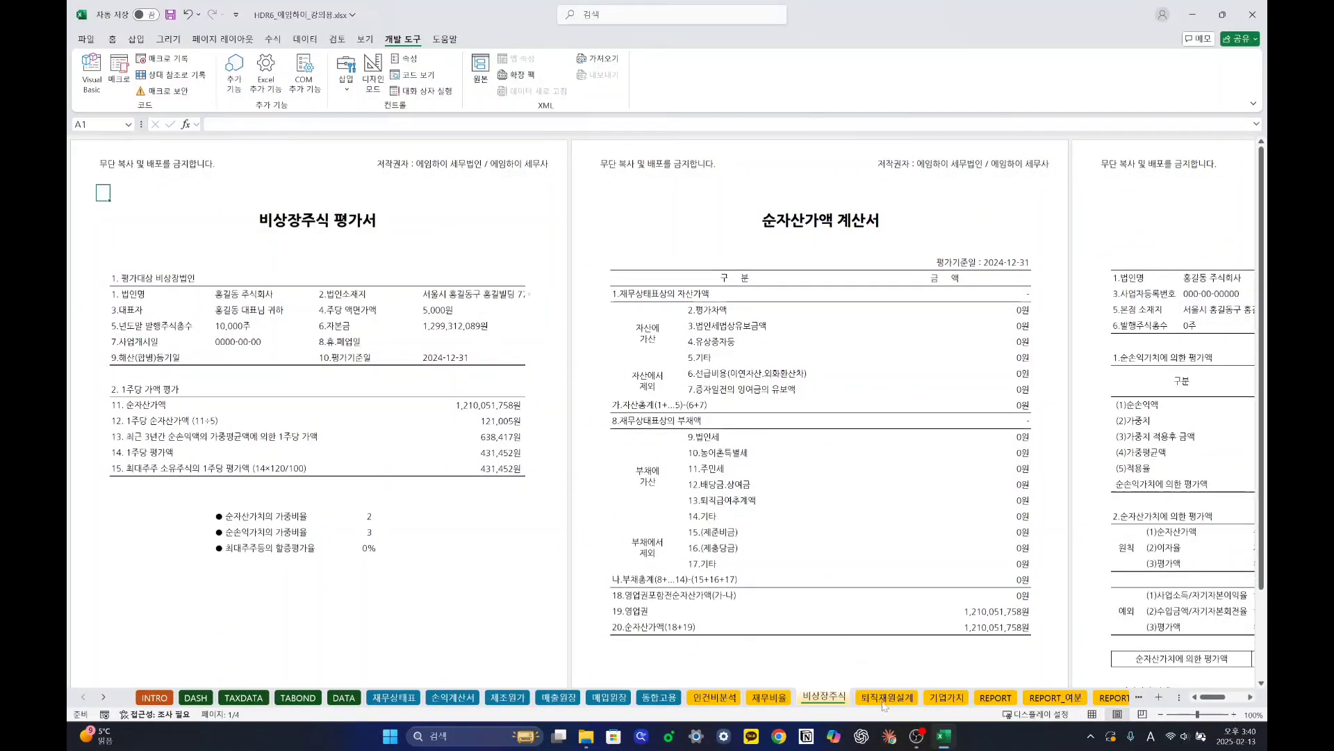
left_click(887, 702)
scroll(469, 416, "down", 1, "ctrl")
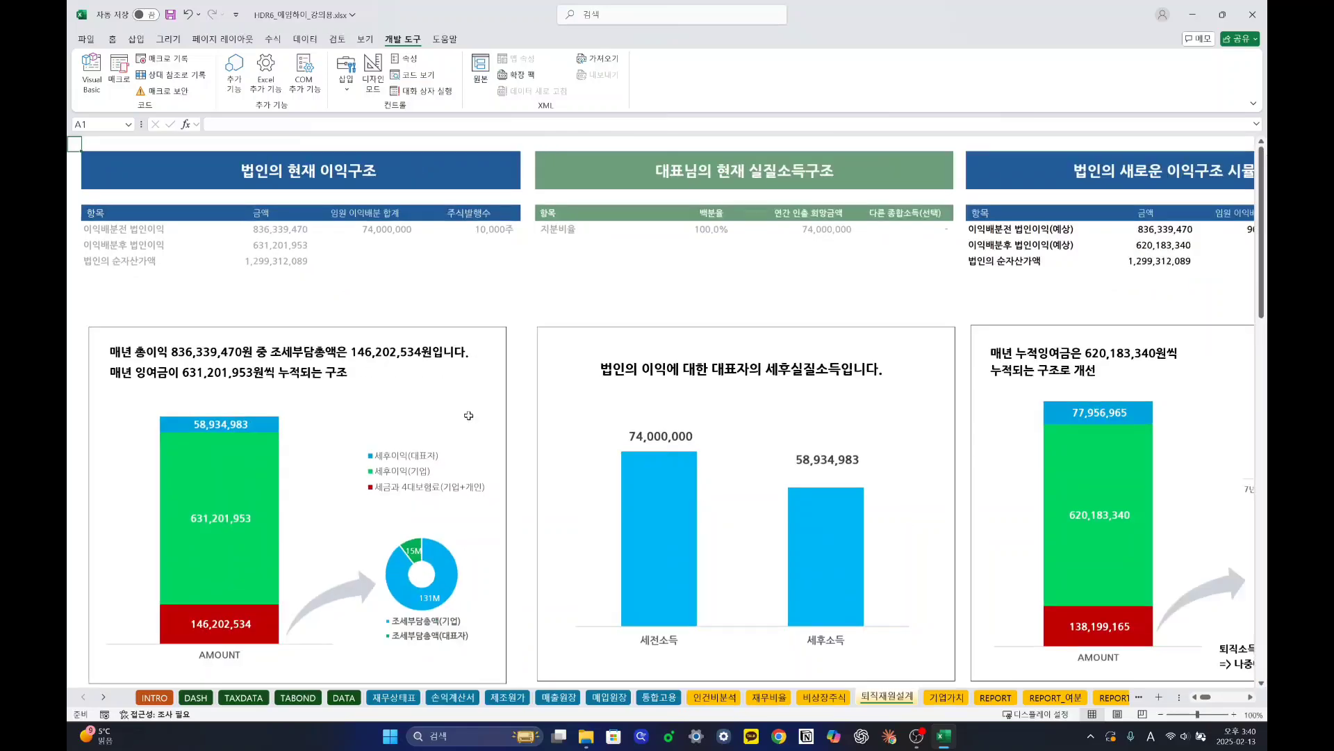
scroll(469, 415, "down", 1, "ctrl")
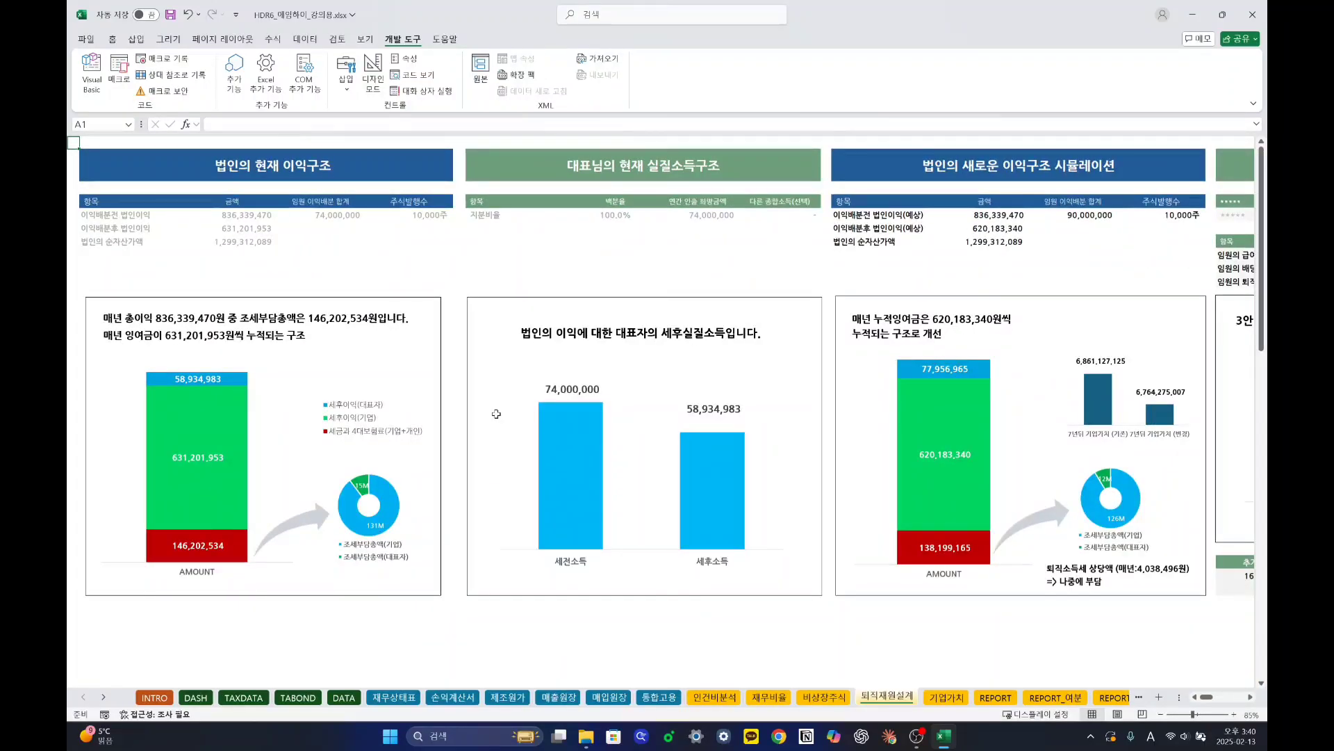
scroll(497, 413, "right", 10)
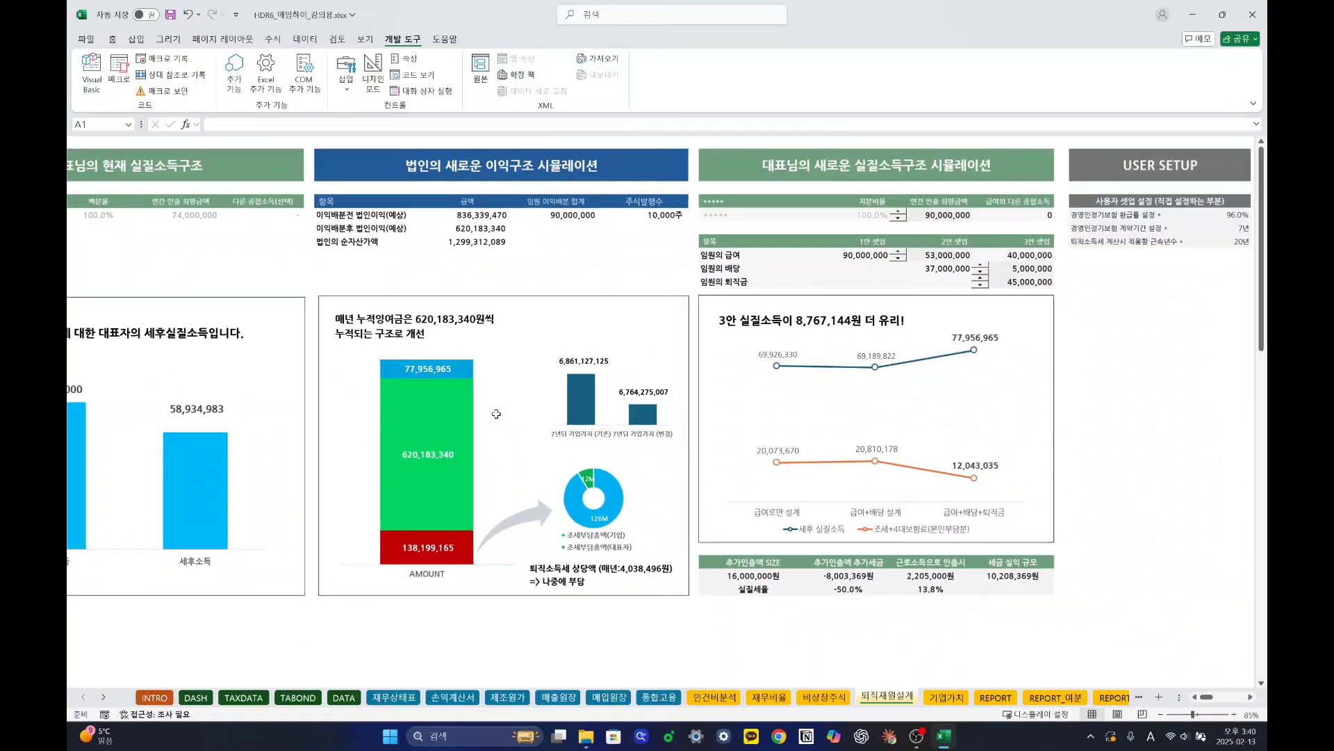
scroll(496, 414, "left", 9)
scroll(497, 414, "left", 1)
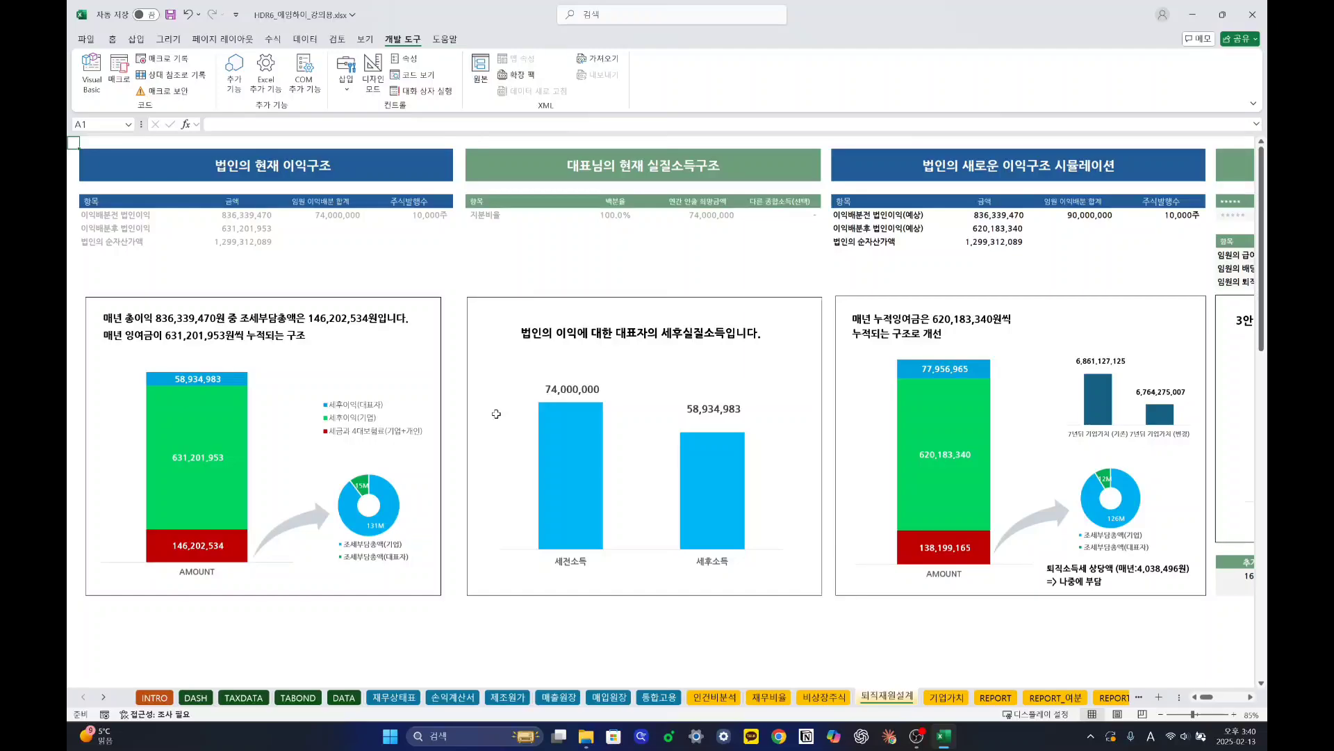
Move to the 기업가치 sheet and look over its 기업가치의 변동추이 시뮬레이션.
key("ctrl+Page_Down")
scroll(513, 379, "down", 1)
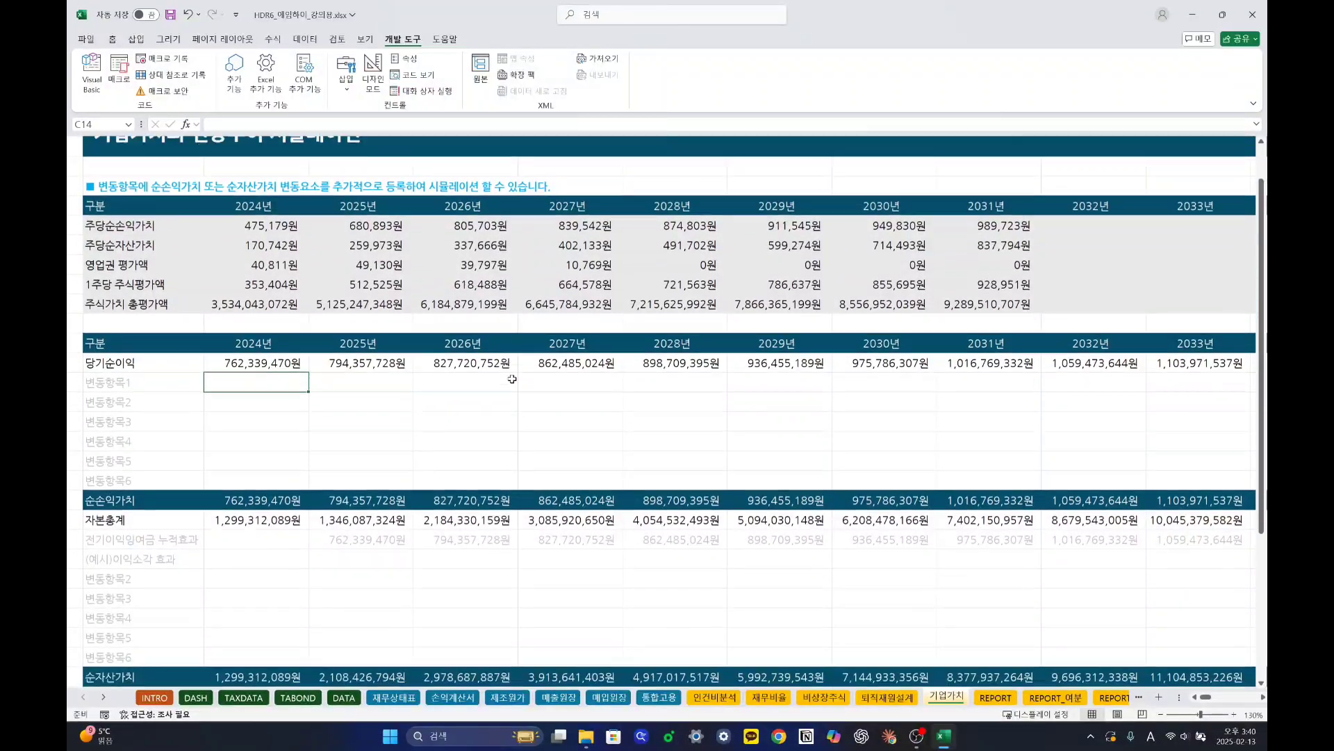
scroll(512, 379, "up", 2)
scroll(512, 379, "down", 1)
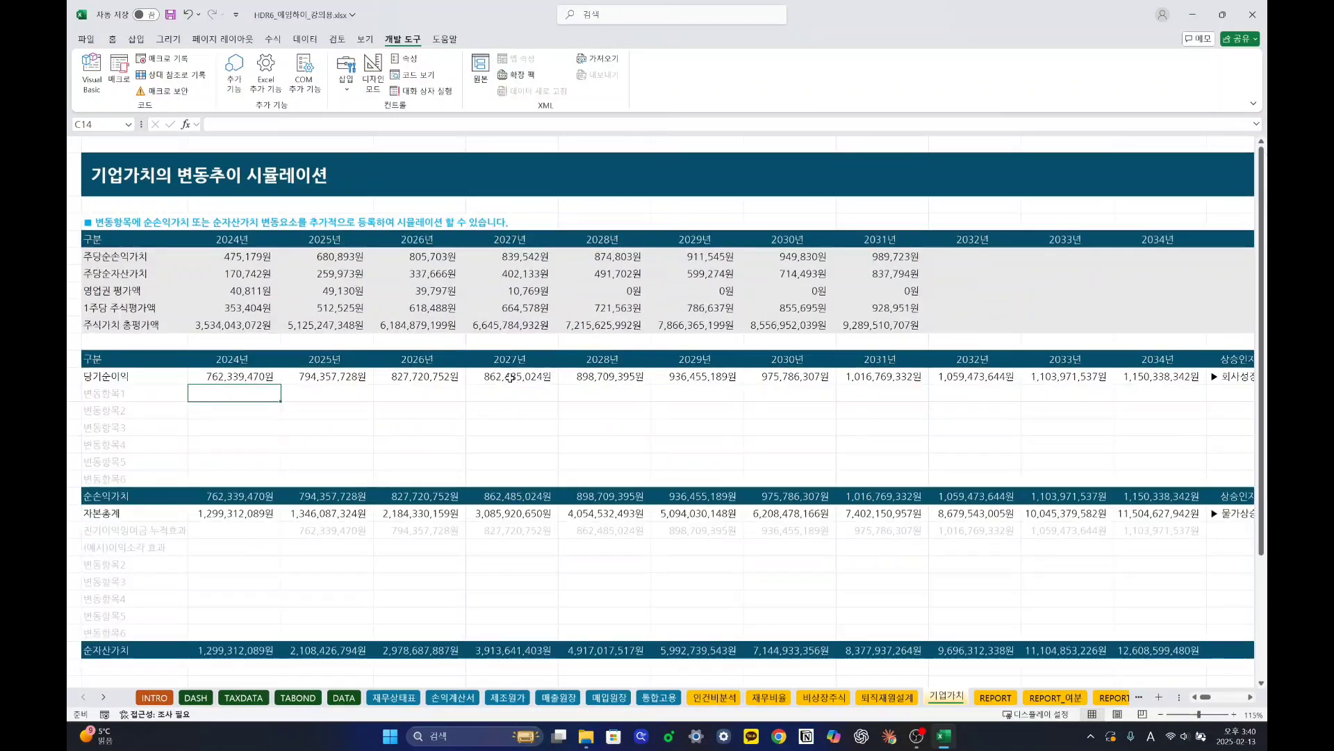
Open the REPORT sheet at its top and scroll across the annual report pages.
key("ctrl+Page_Down")
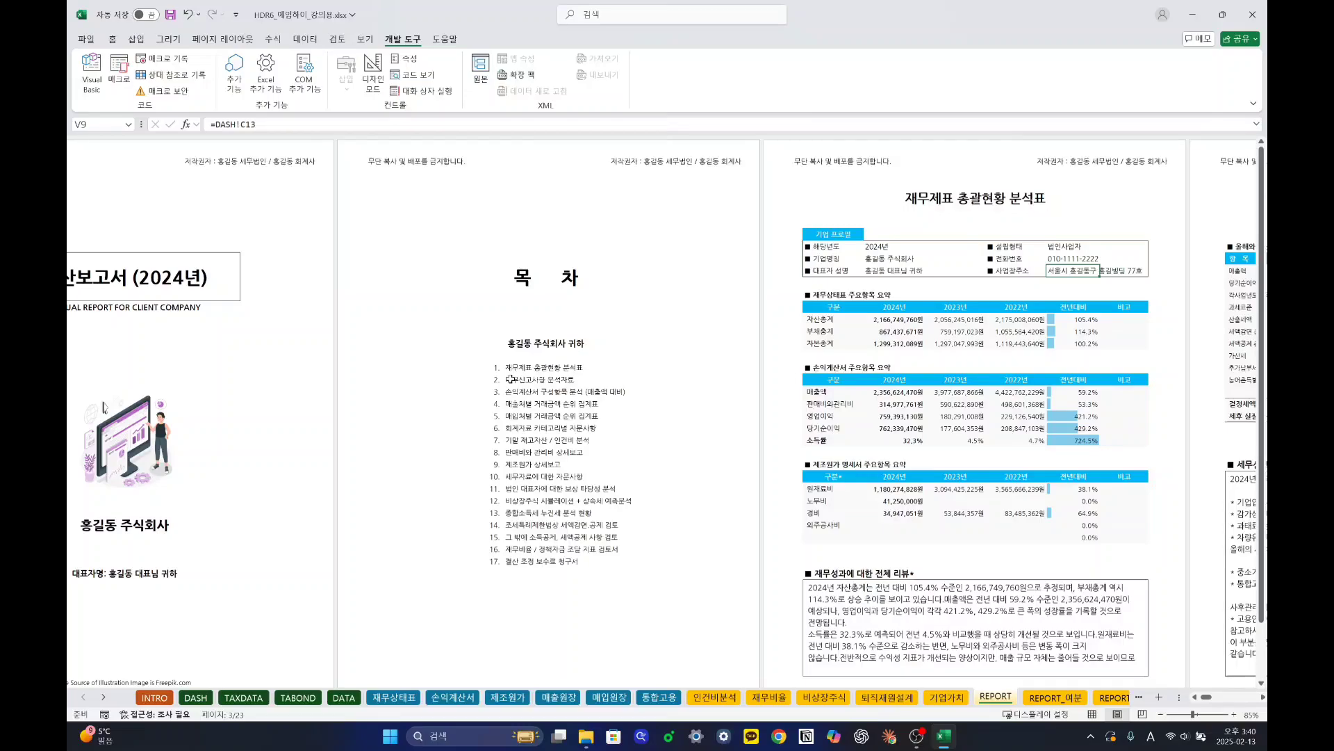
key("ctrl+Home")
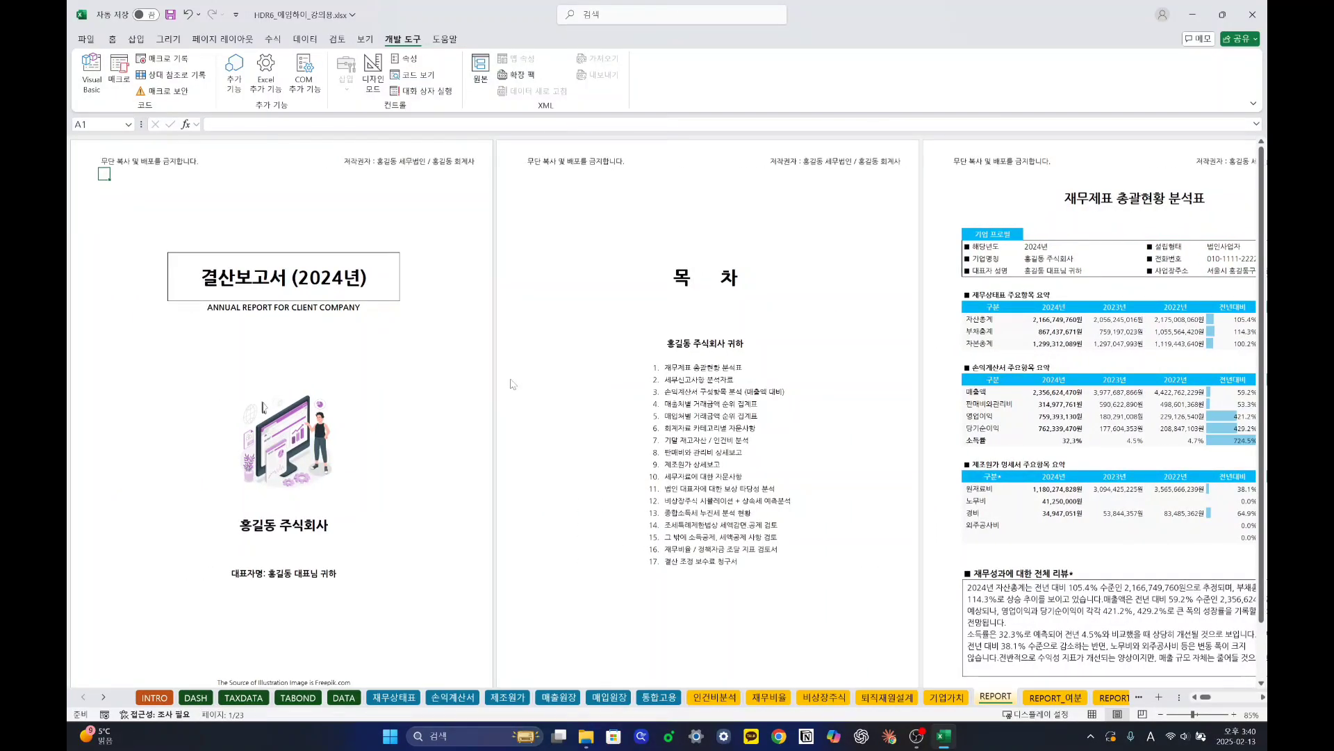
scroll(511, 384, "right", 10)
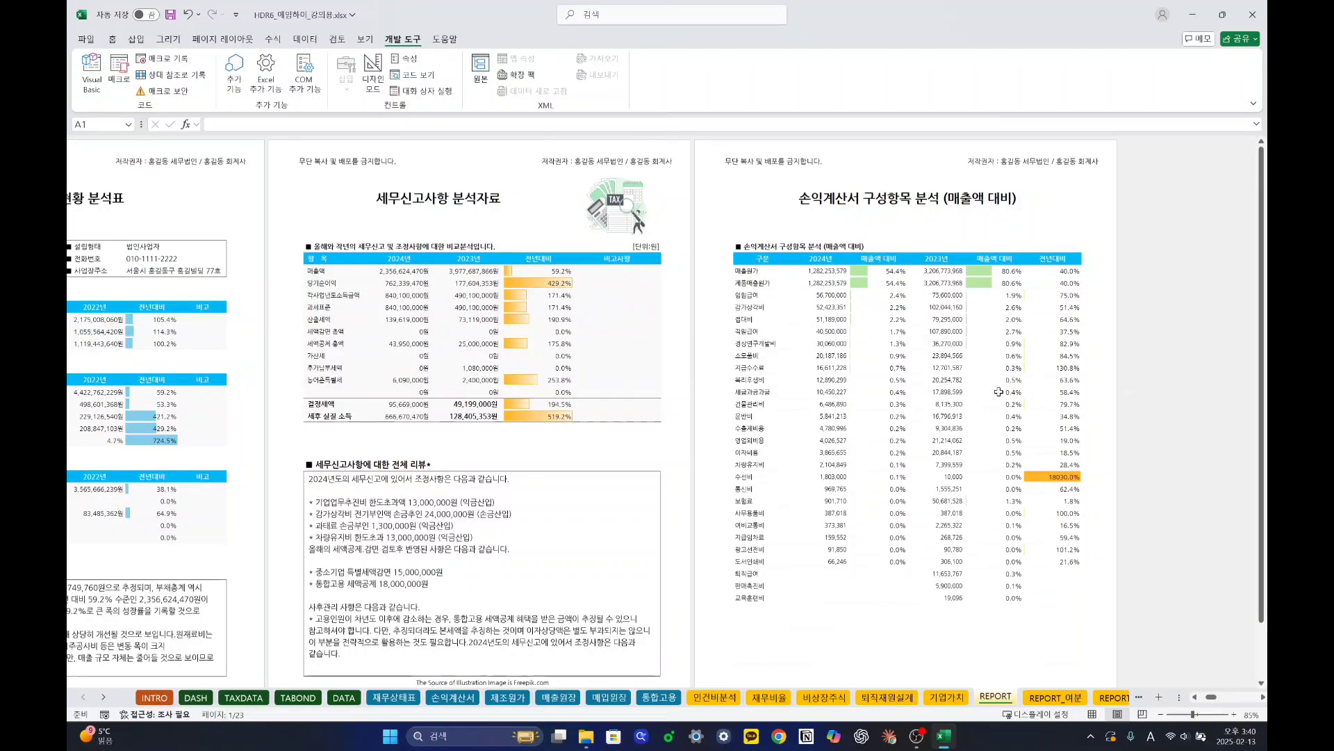
scroll(999, 391, "left", 10)
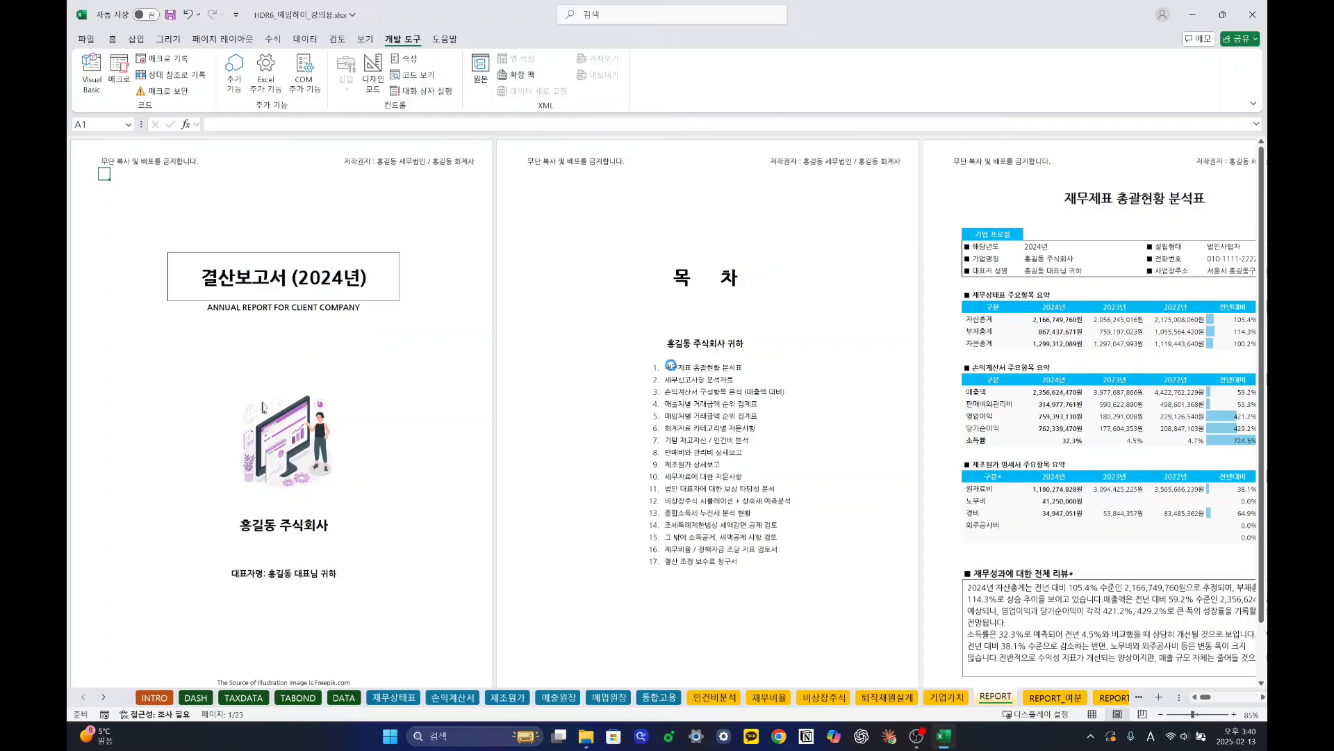
scroll(671, 365, "up", 1)
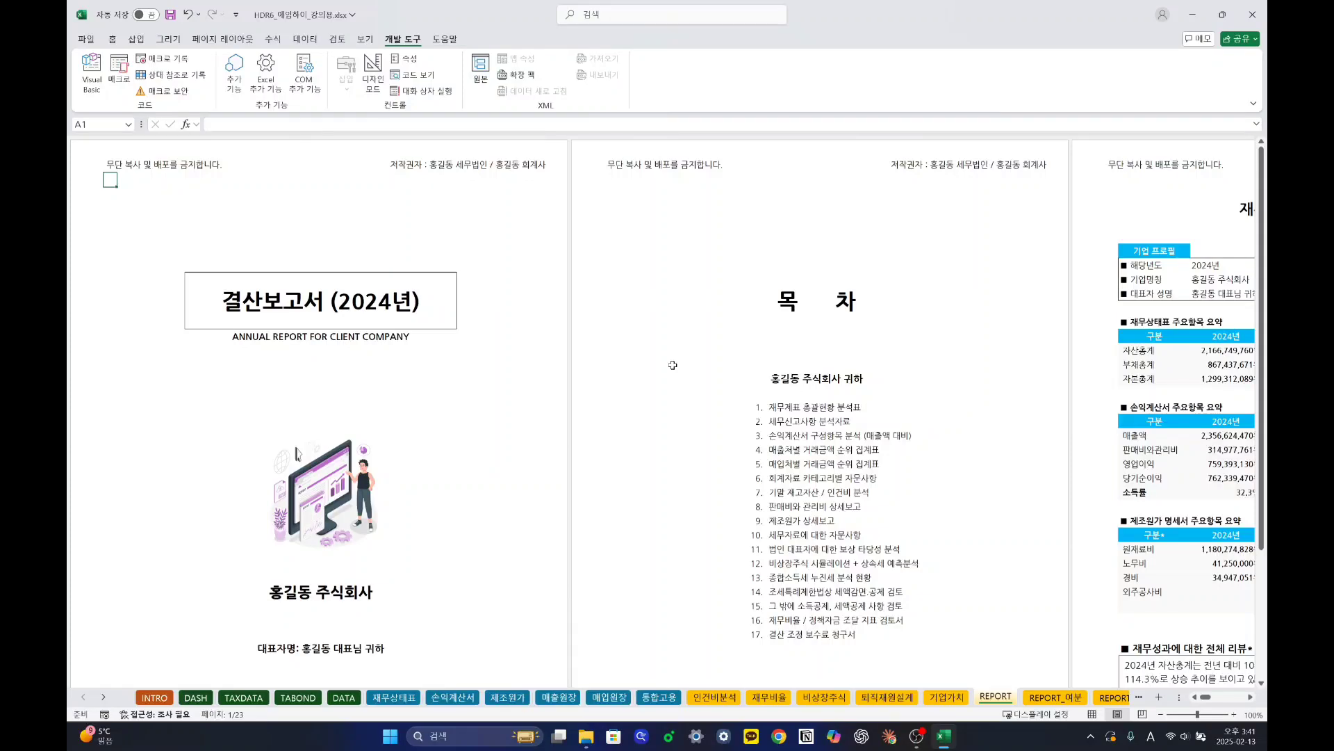
Page past the blank REPORT_여분 sheet on to the REPORT_SUB 중간결산 DASHBOARD.
key("ctrl+Page_Down")
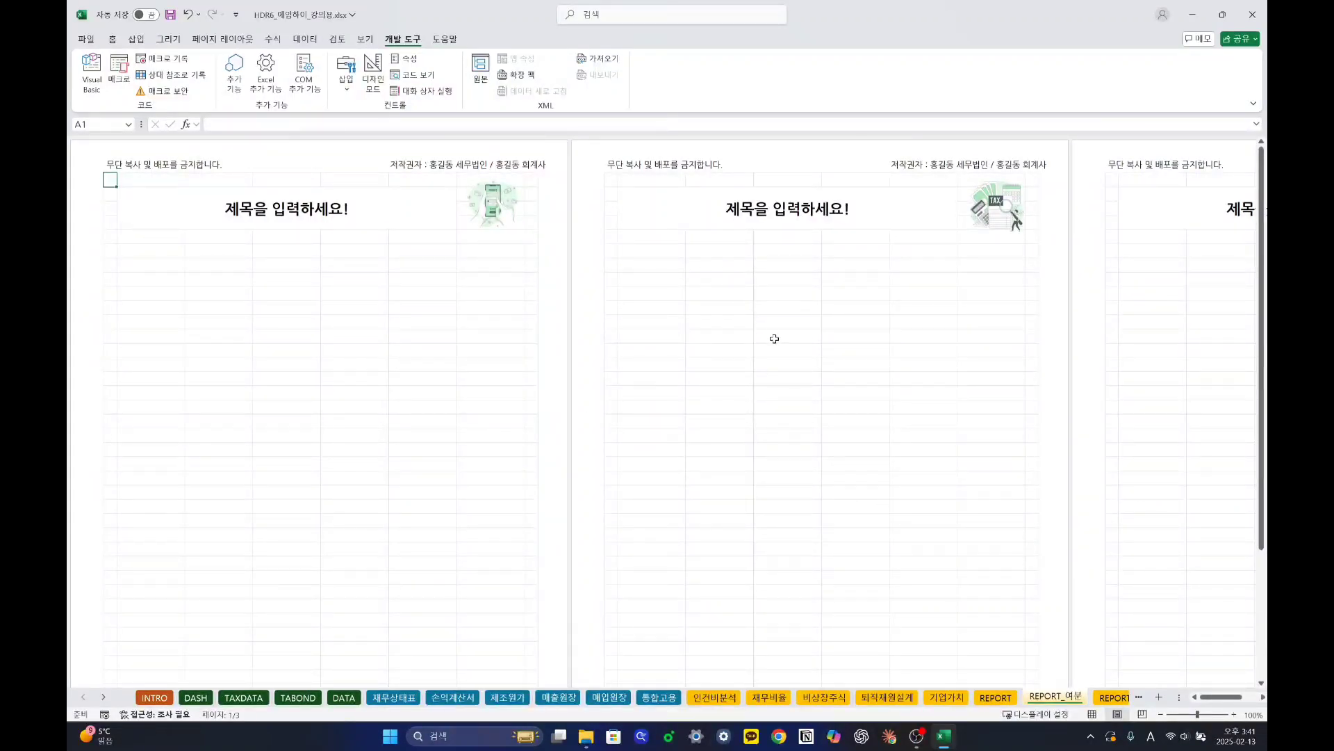
scroll(775, 338, "right", 5)
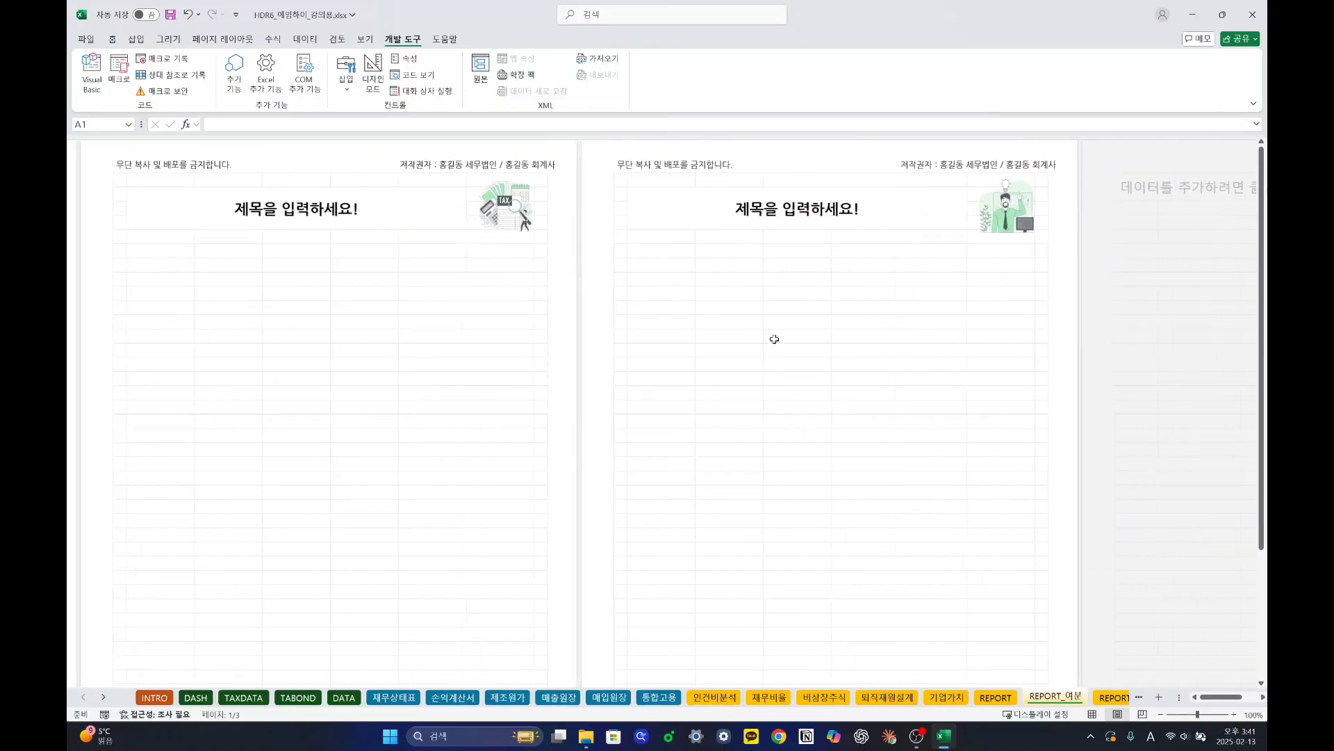
scroll(774, 338, "left", 5)
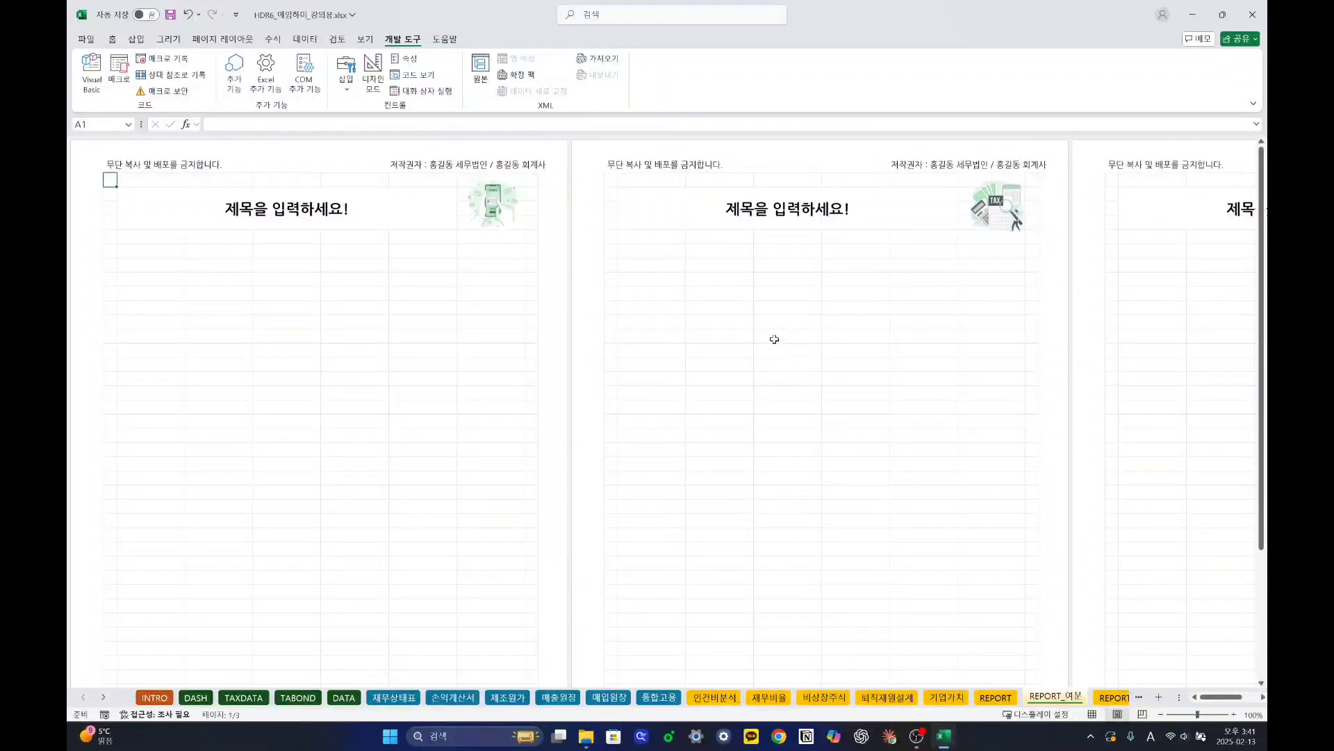
key("ctrl+Page_Down")
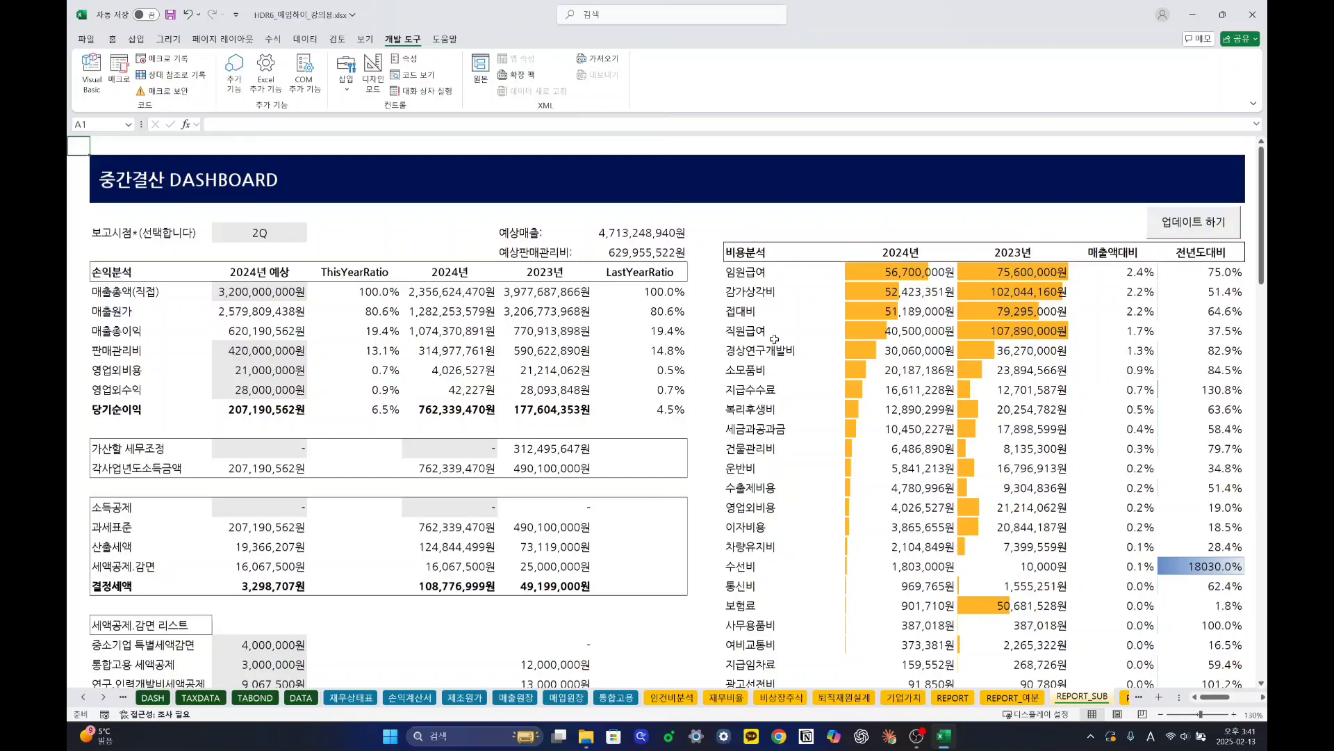
Go from REPORT_SUB to the PPT연동 sheet with its 2022–2024 table and bar charts.
scroll(708, 344, "down", 1)
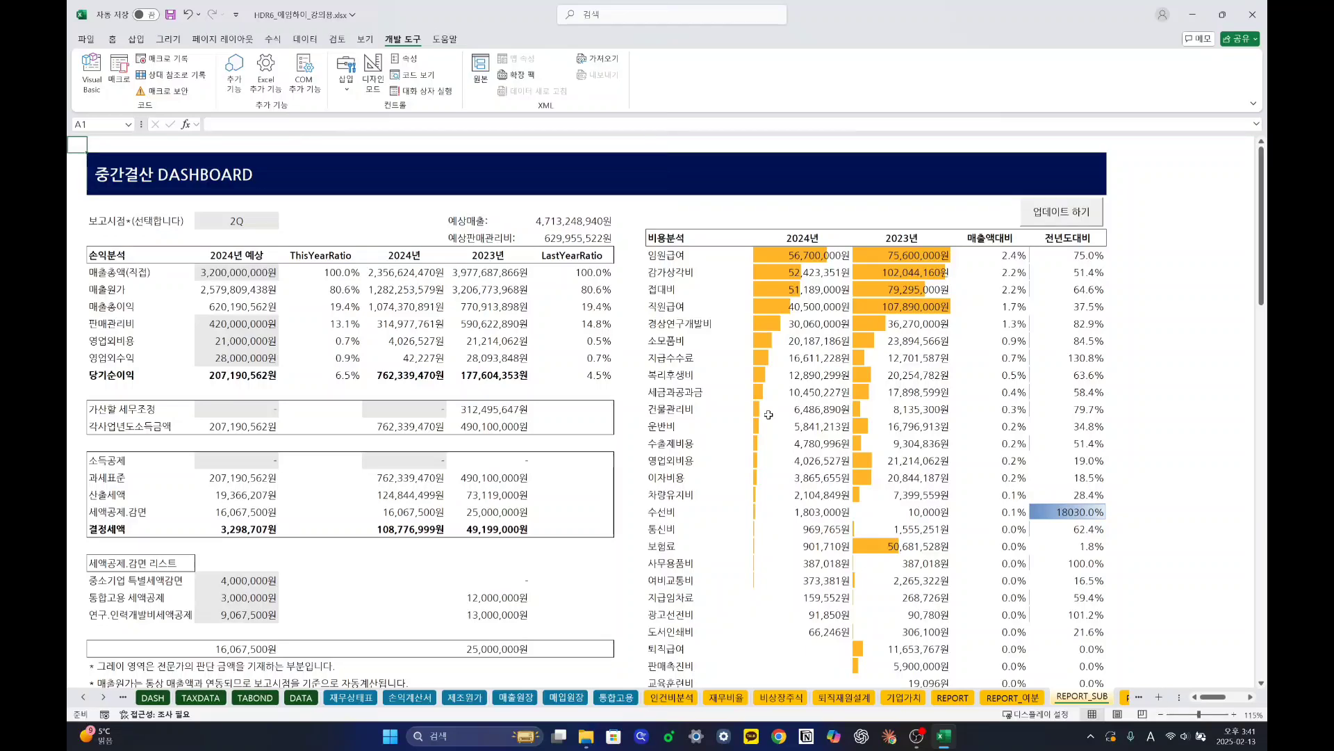
key("ctrl+Page_Down")
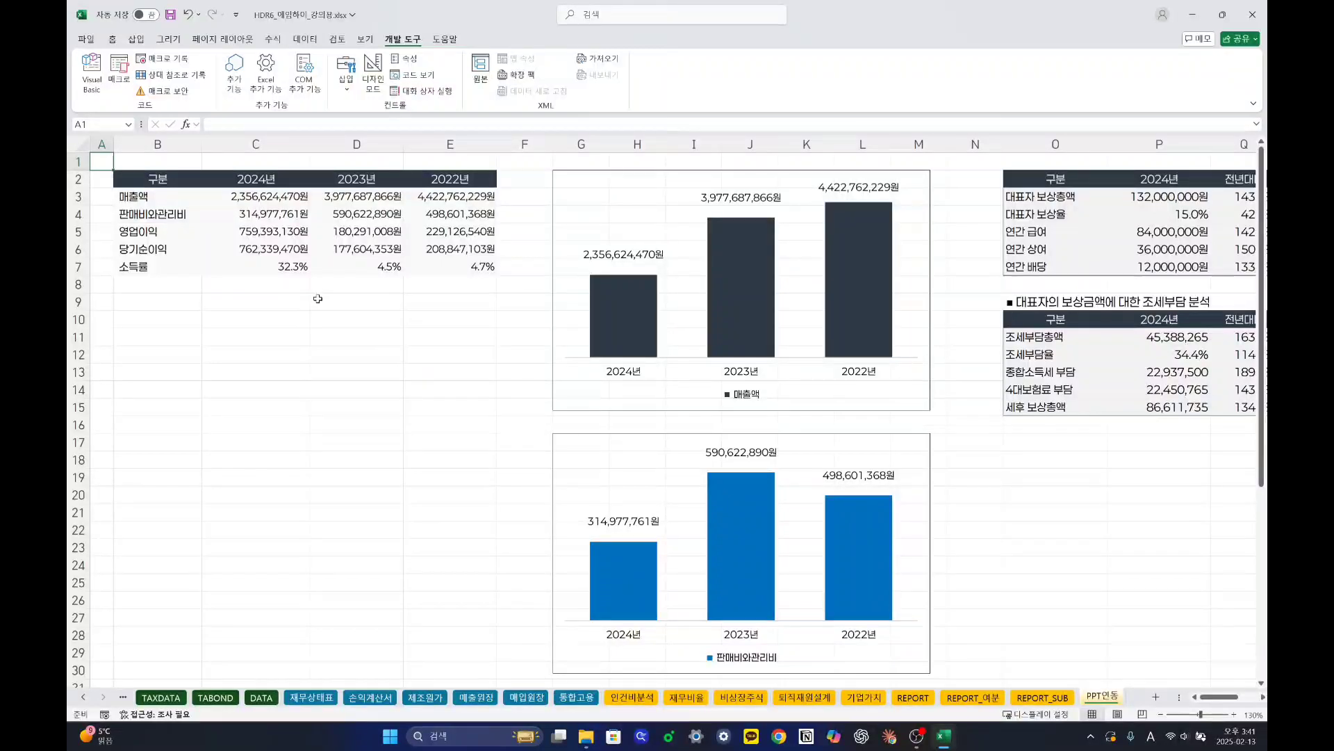
left_click(194, 306)
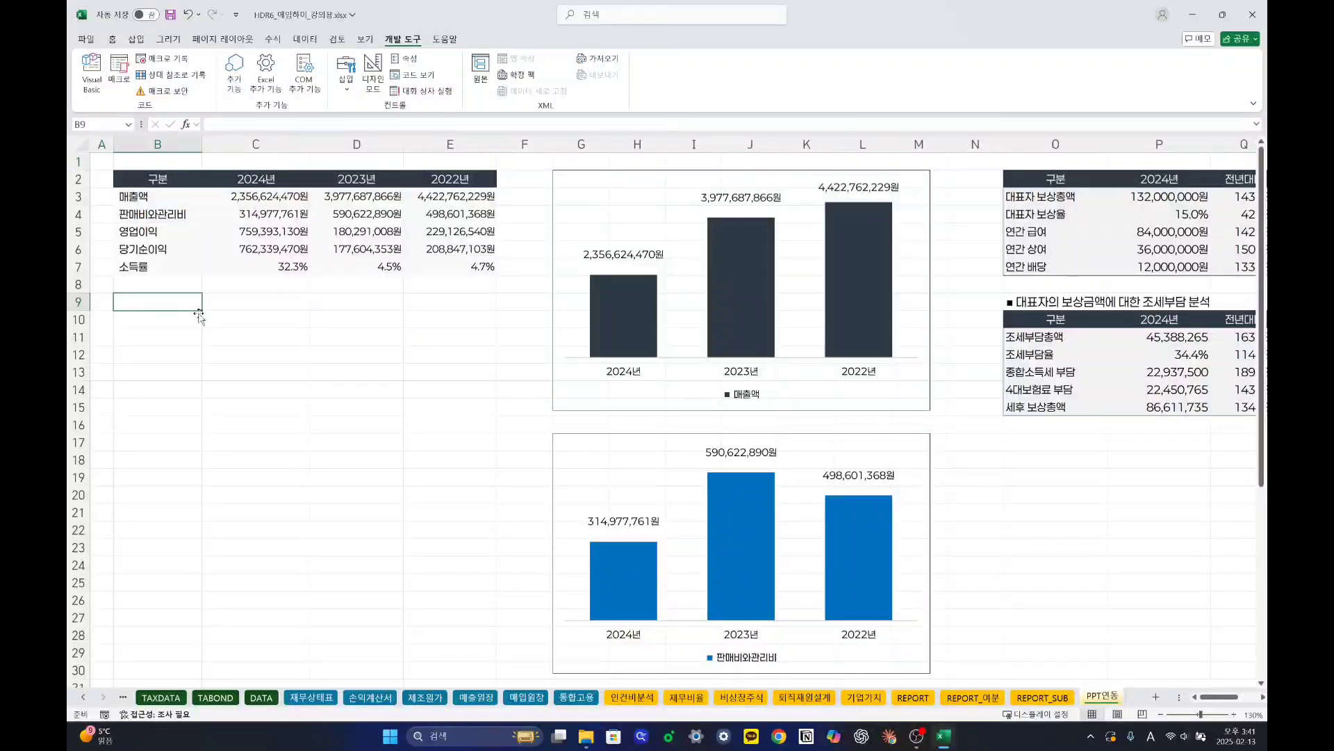
key("Right")
key("Right")
key("Right")
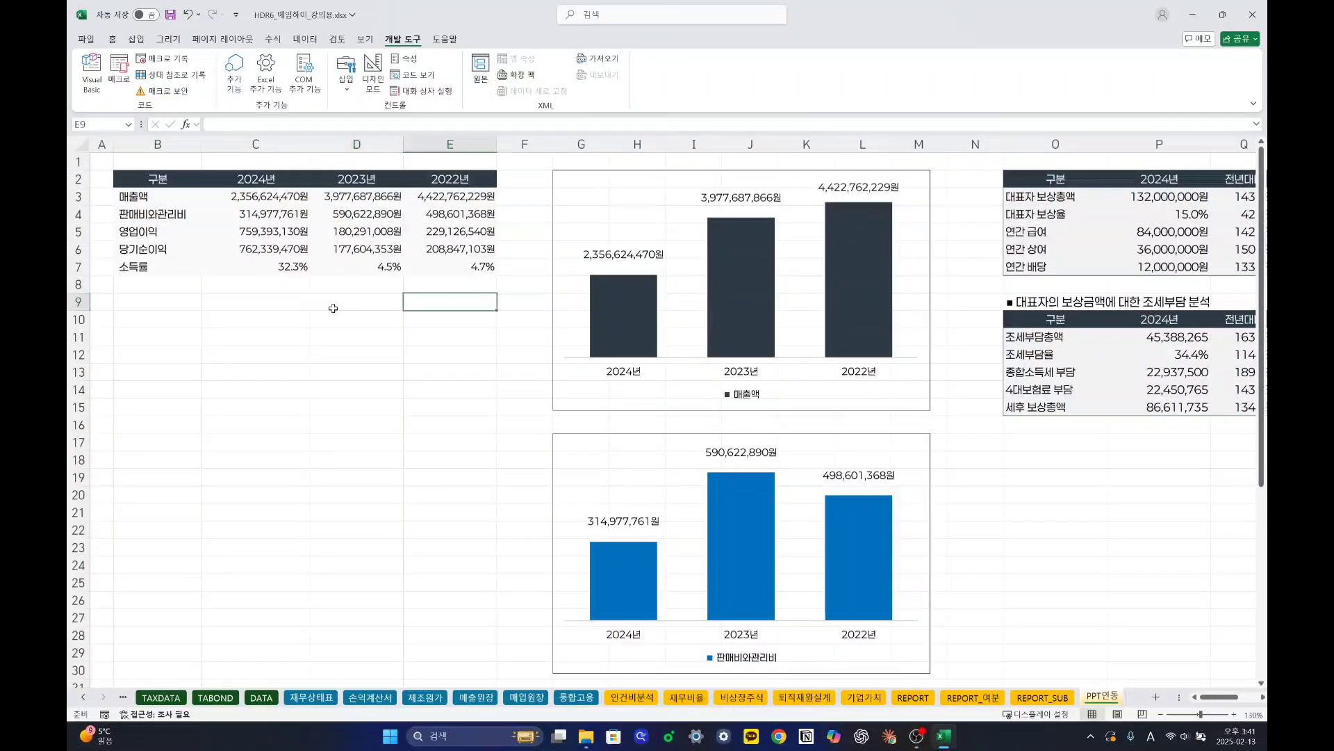
key("Left")
key("Left")
key("Left")
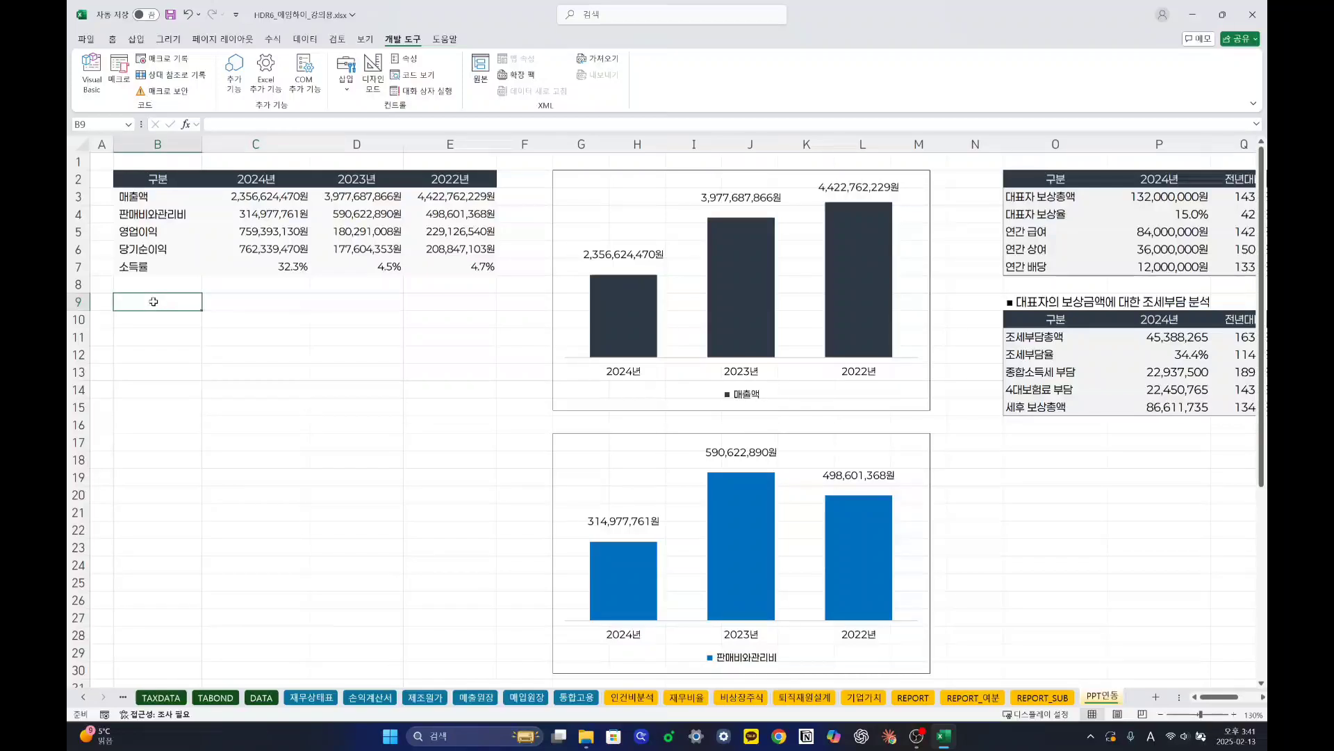